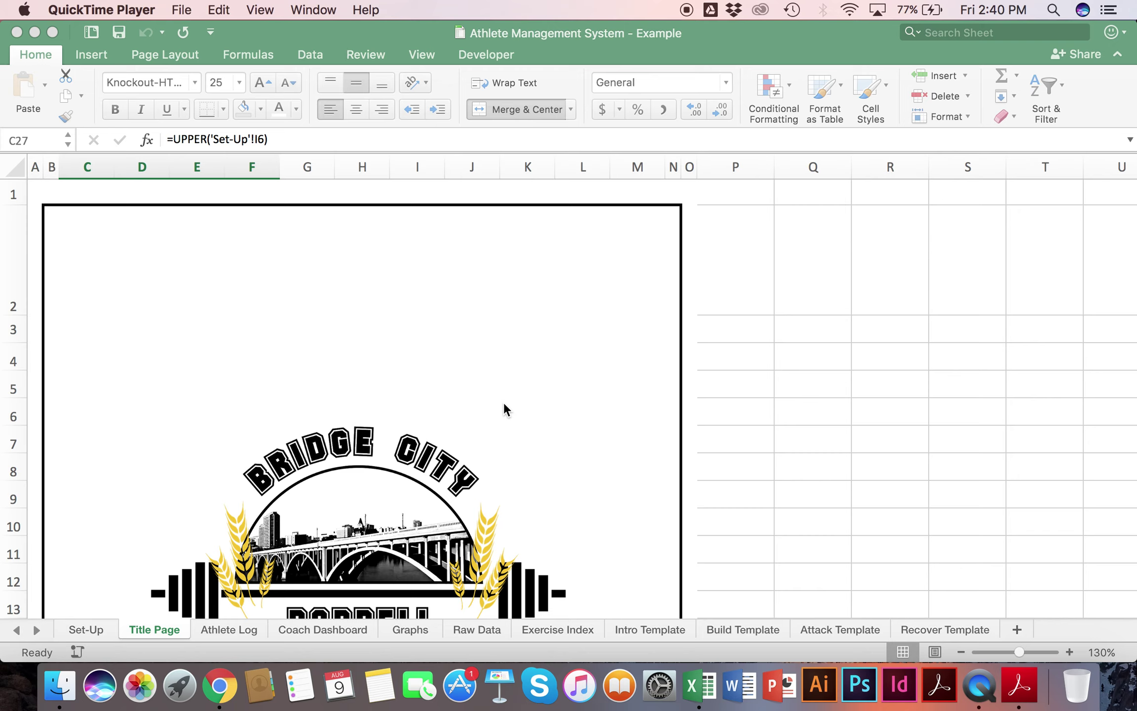
Step: Enter a test sentence with the user's own name in cell S3 of the Title Page
{"action": "left_click", "coordinate": [1010, 333]}
{"action": "left_click", "coordinate": [943, 333]}
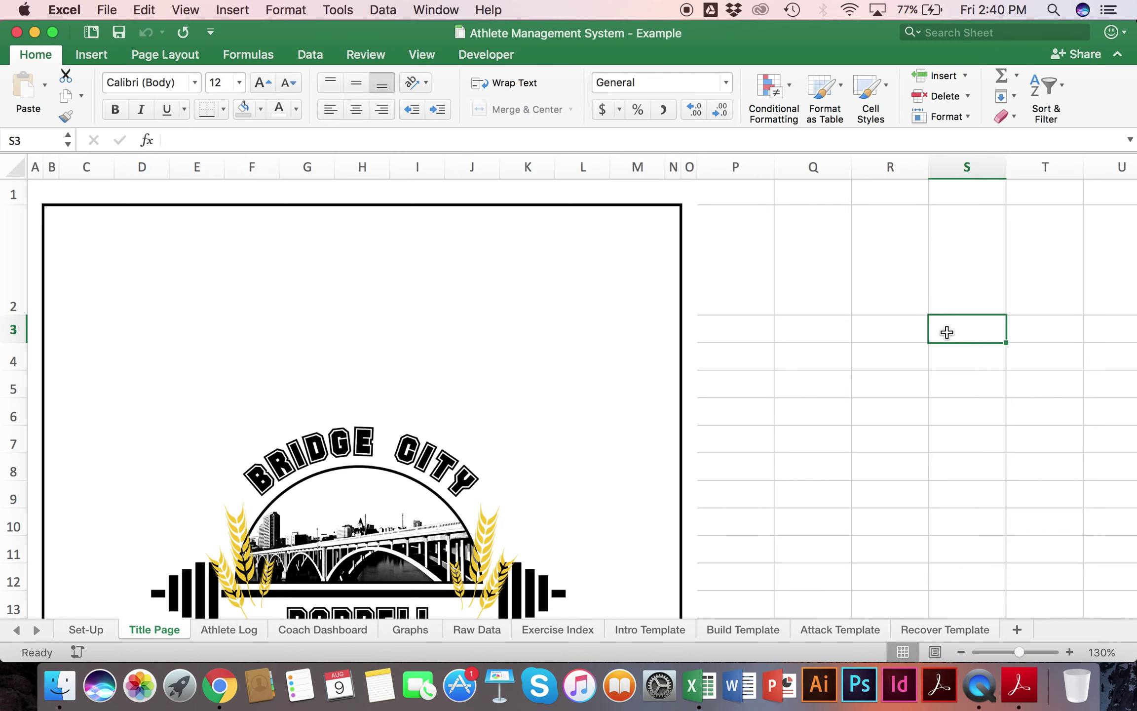
{"action": "type", "text": "My name is "}
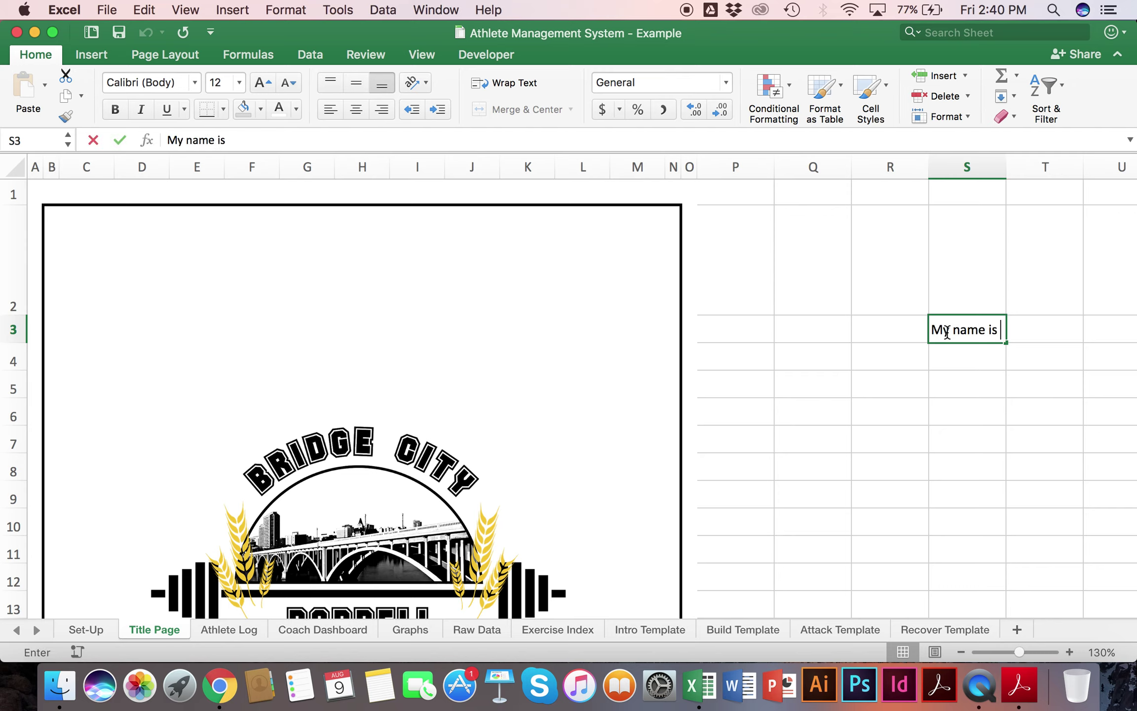
{"action": "key", "text": "Return"}
Step: Clear the test sentence from S3 and move to the Set-Up sheet
{"action": "left_click", "coordinate": [947, 333]}
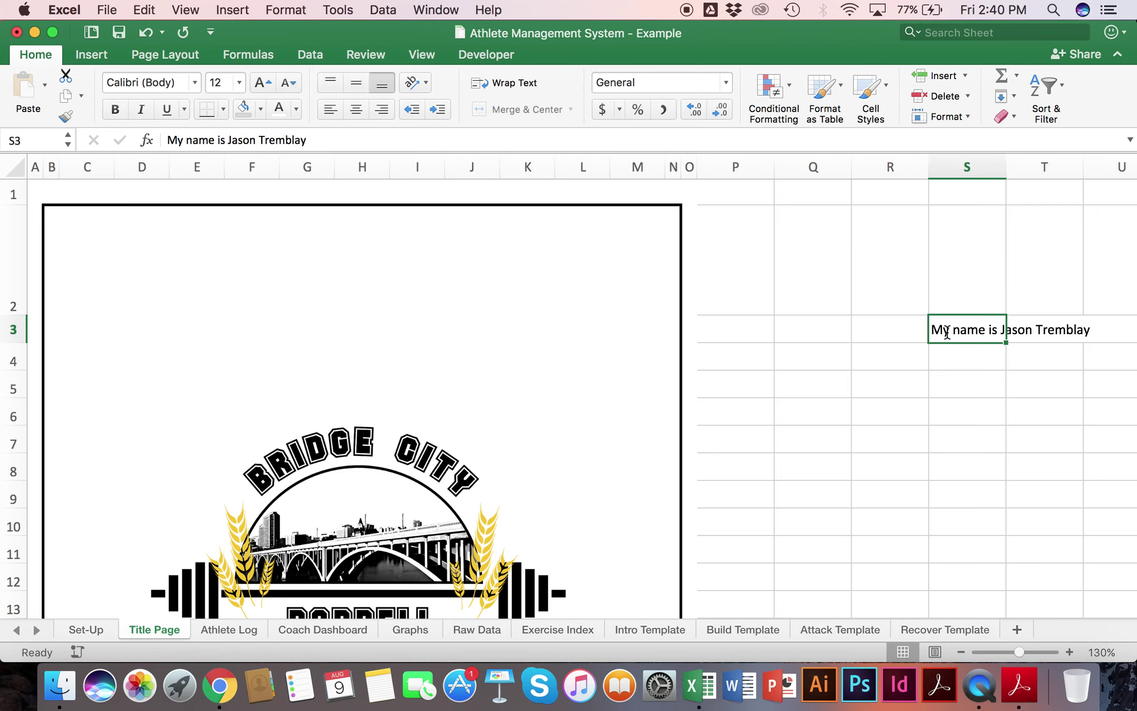
{"action": "key", "text": "Delete"}
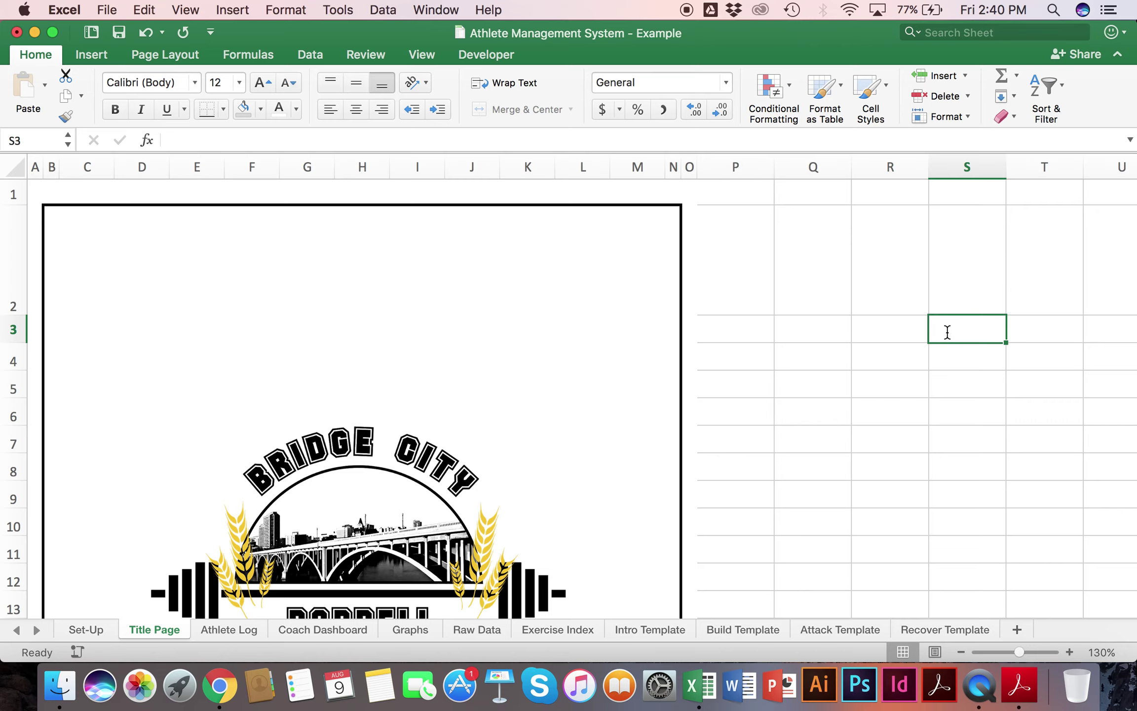
{"action": "scroll", "coordinate": [947, 333], "scroll_direction": "down", "scroll_amount": 5}
{"action": "scroll", "coordinate": [947, 332], "scroll_direction": "up", "scroll_amount": 5}
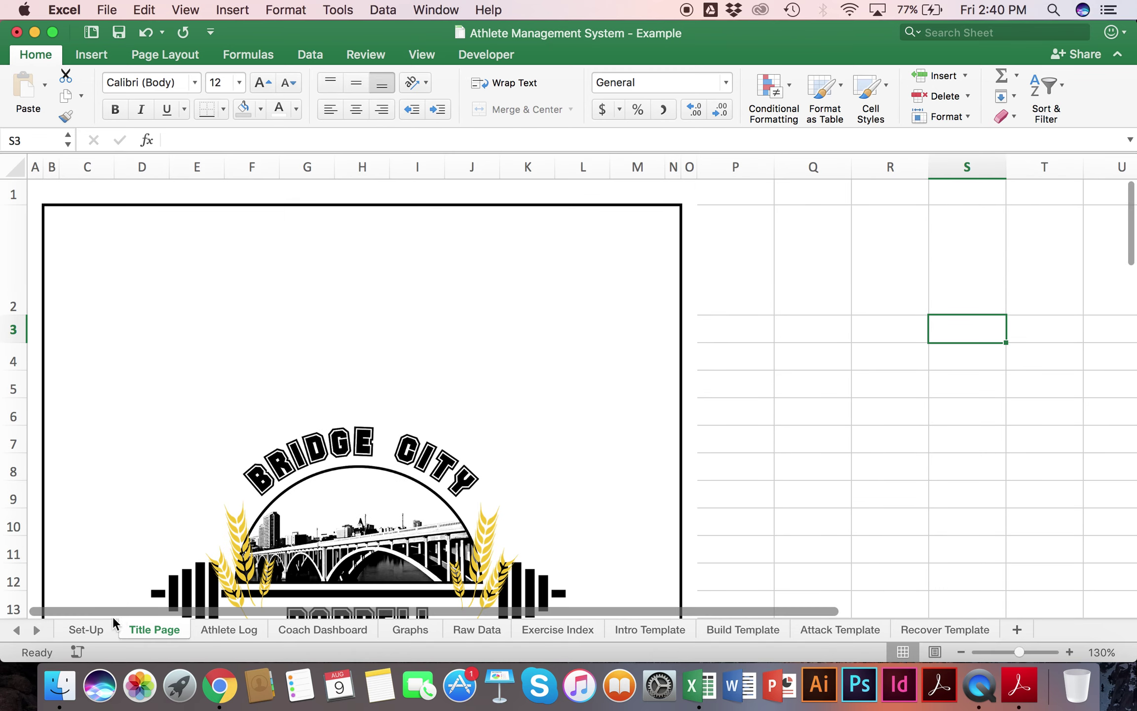
{"action": "left_click", "coordinate": [94, 631]}
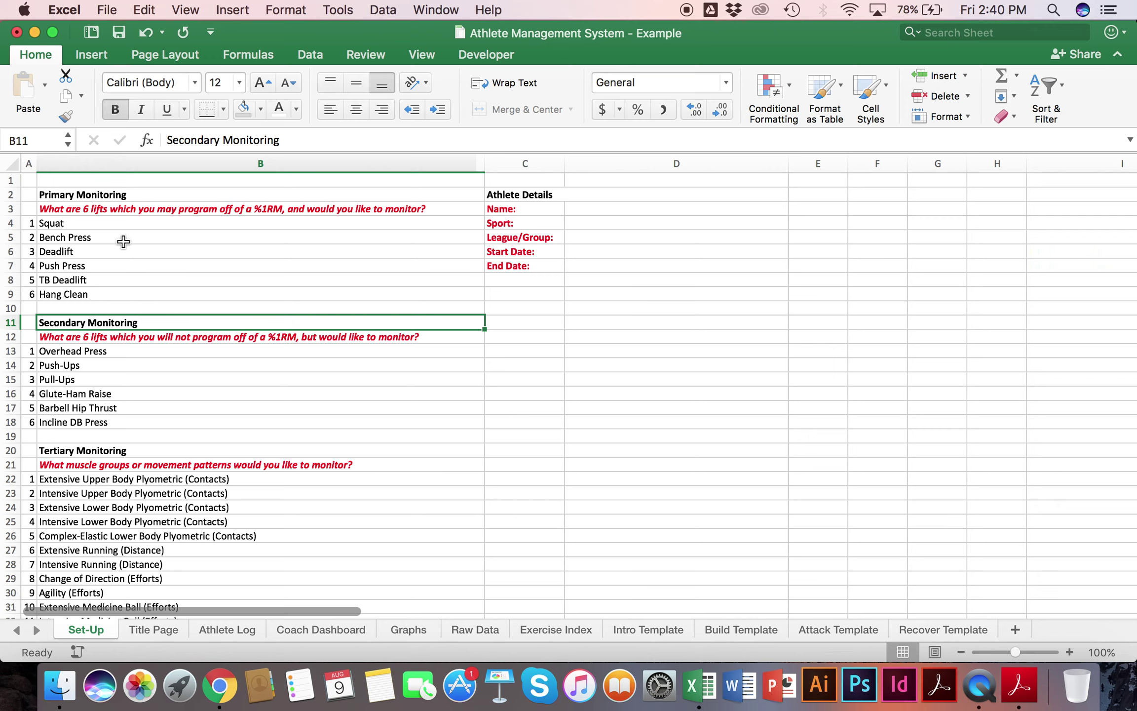
Step: Enter the athlete's name, Professional Hockey as sport and Calgary Flames as league in D3:D5
{"action": "left_click", "coordinate": [622, 212]}
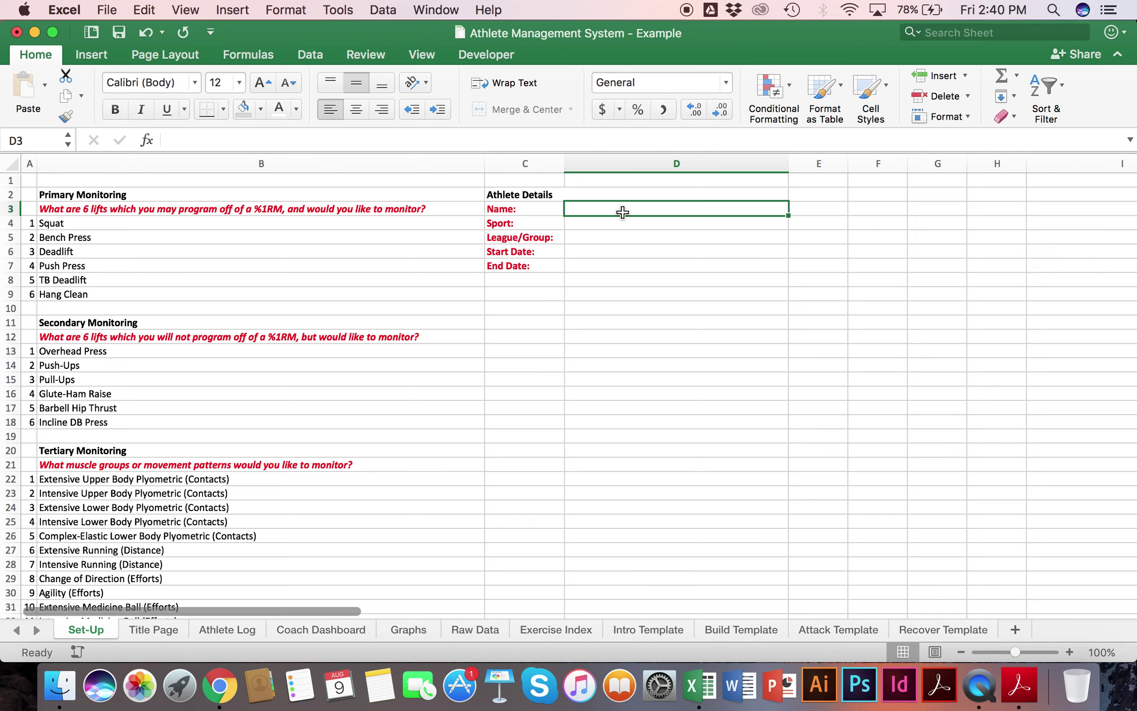
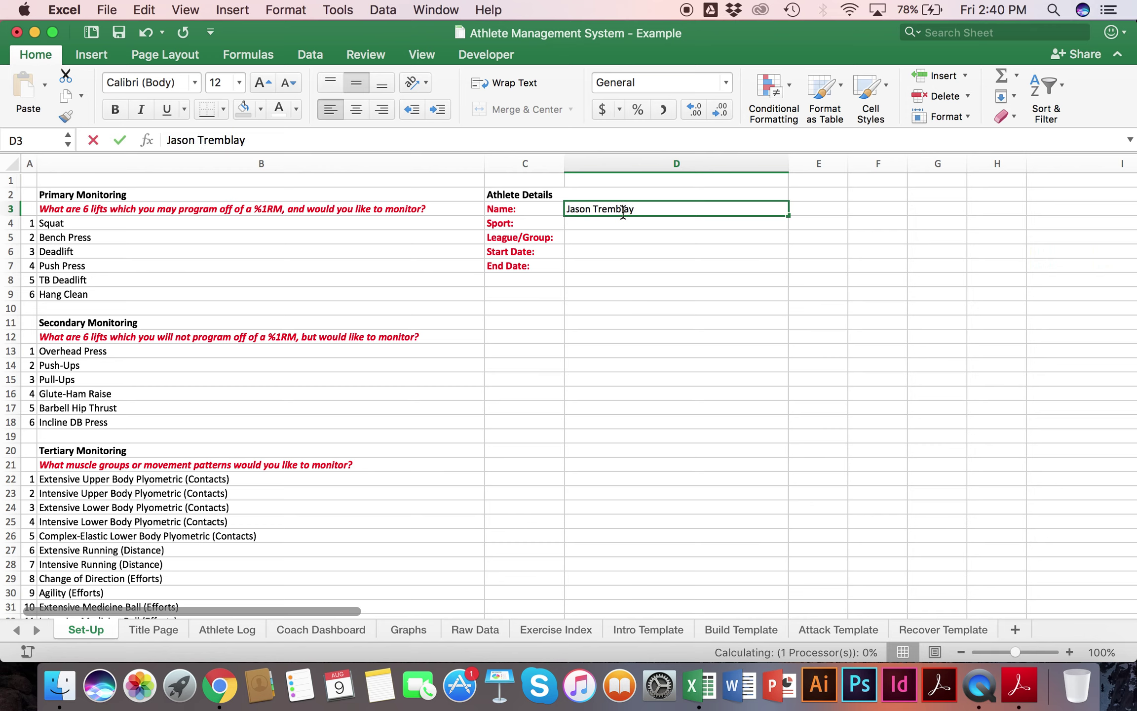
{"action": "key", "text": "Tab"}
{"action": "key", "text": "Return"}
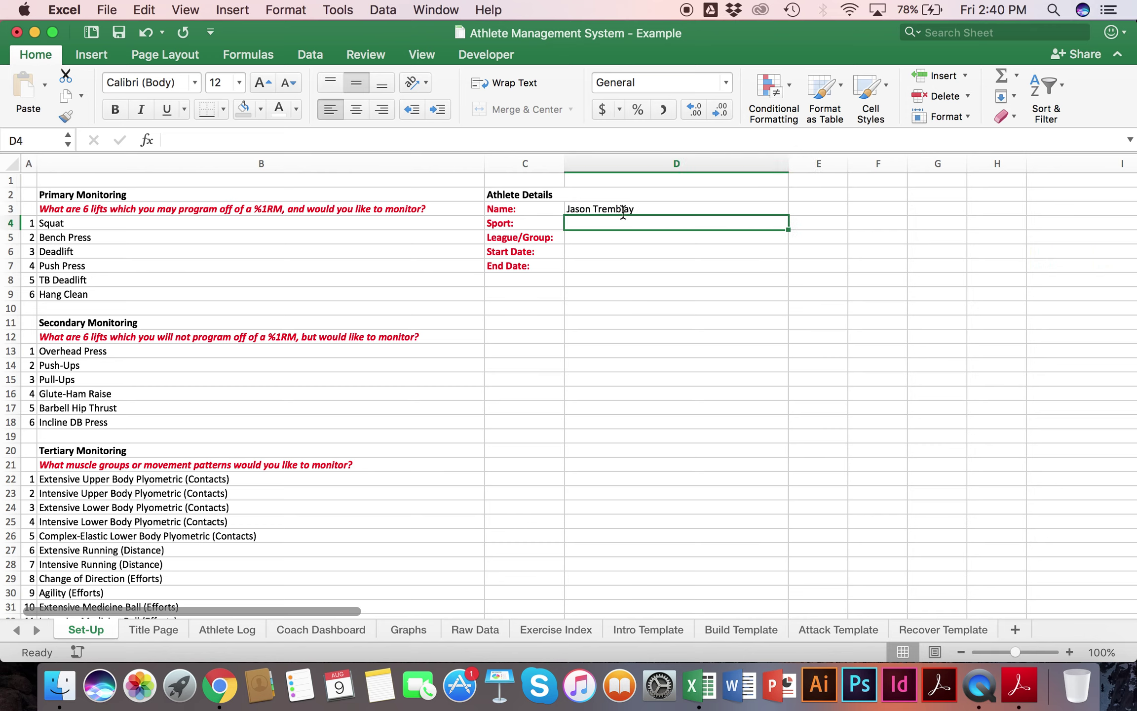
{"action": "type", "text": "Professional "}
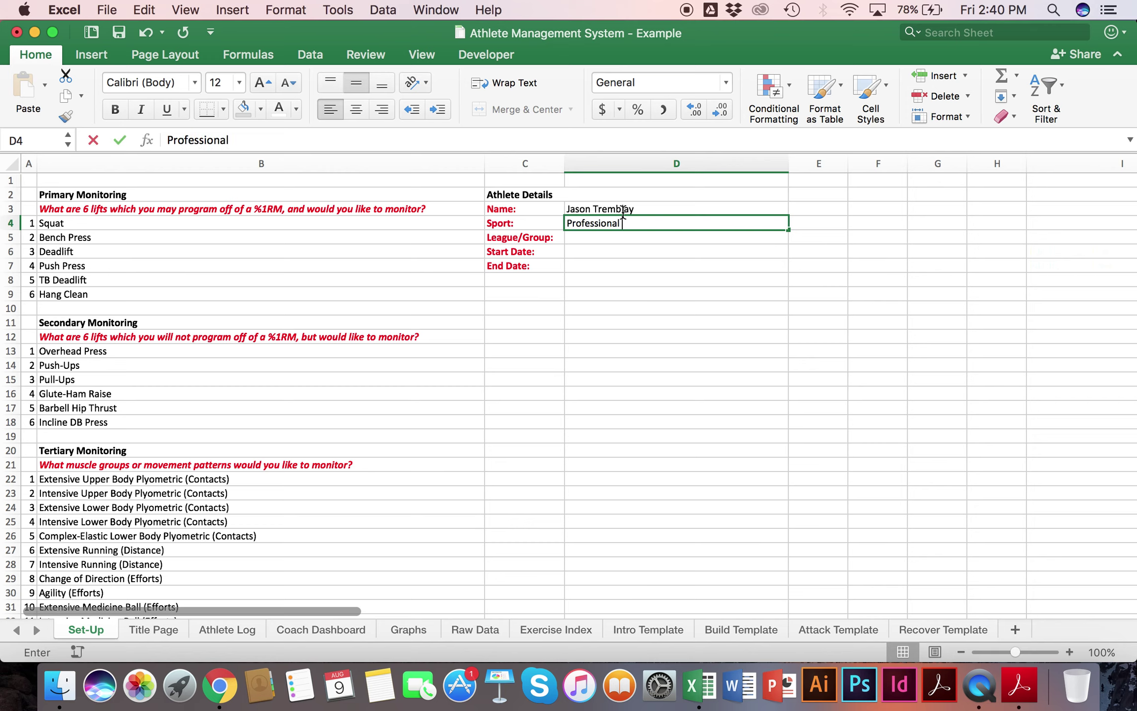
{"action": "type", "text": "Hockey"}
{"action": "key", "text": "Return"}
{"action": "type", "text": "Calga"}
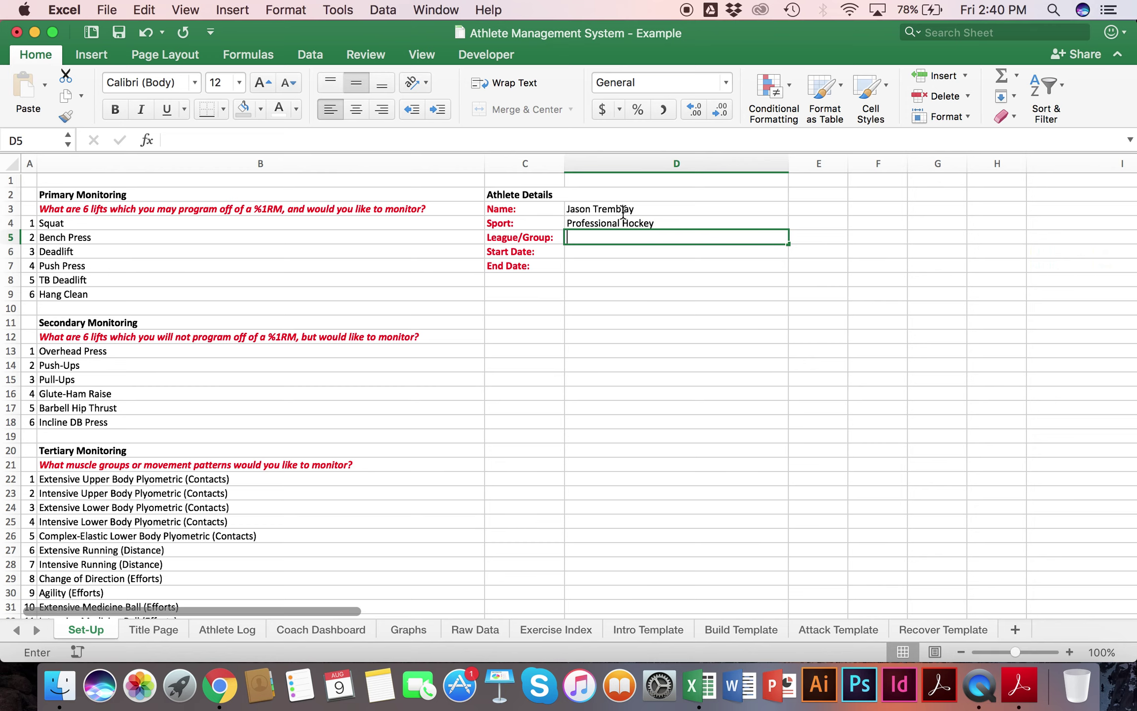
{"action": "type", "text": "ry Flames"}
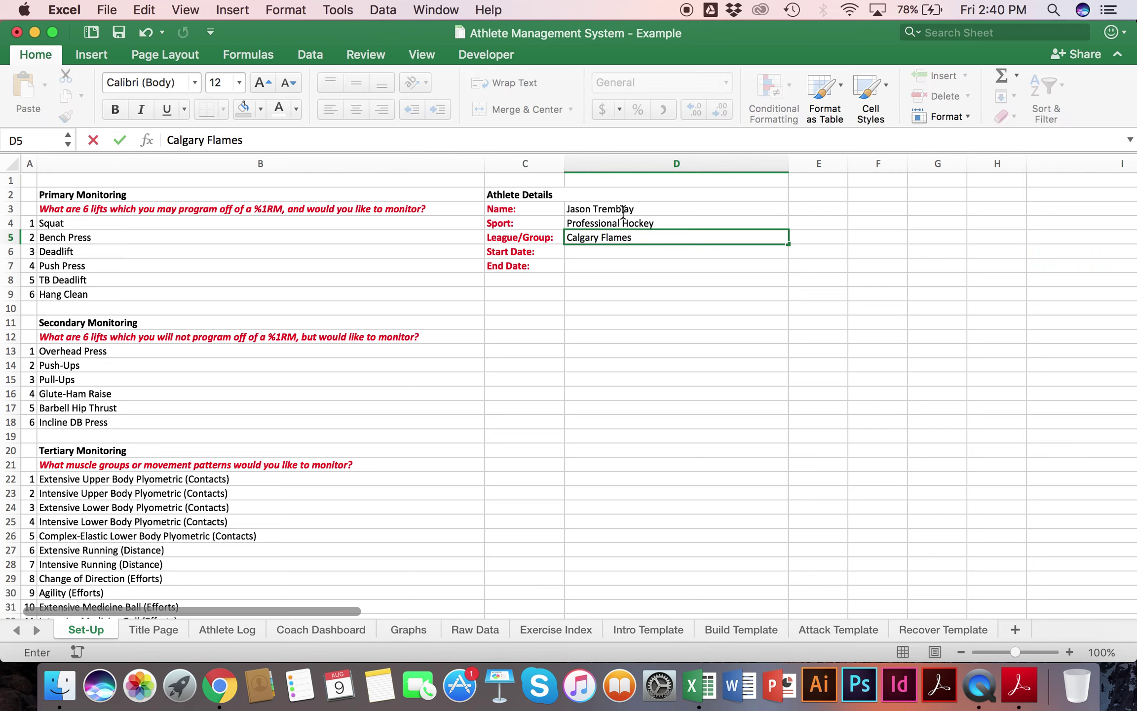
{"action": "key", "text": "Return"}
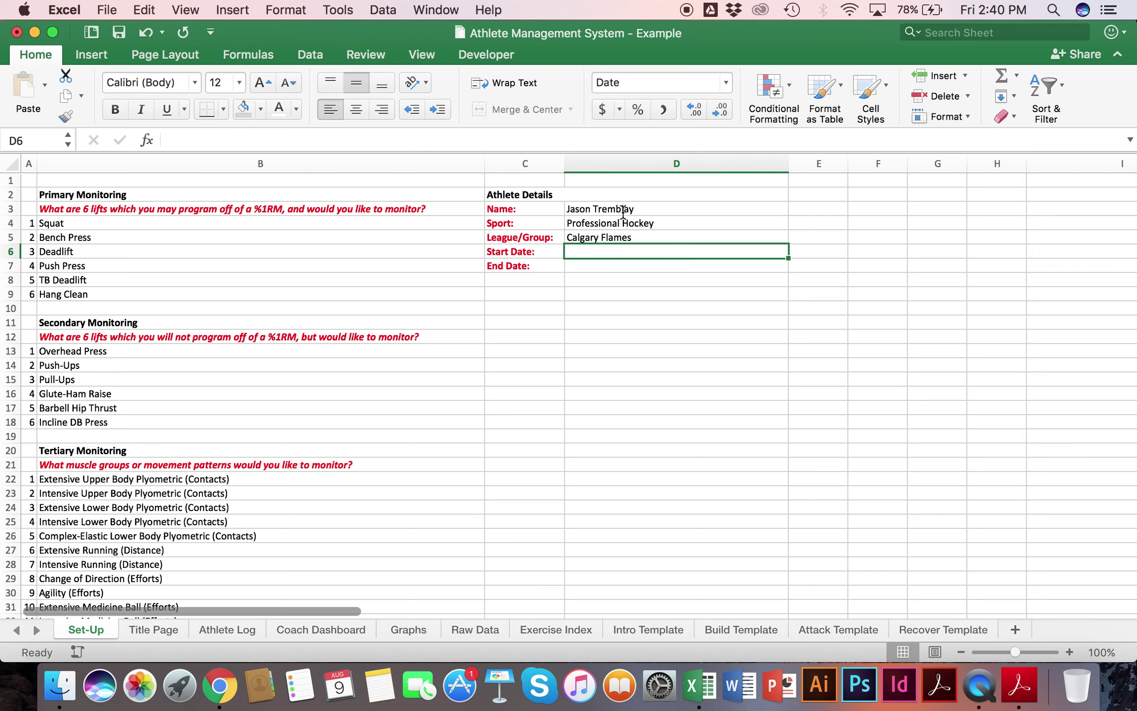
Step: Set the start date to August 12, 2019 and end date to January 1, 2020
{"action": "type", "text": "Augu"}
{"action": "key", "text": "BackSpace"}
{"action": "key", "text": "BackSpace"}
{"action": "key", "text": "BackSpace"}
{"action": "key", "text": "BackSpace"}
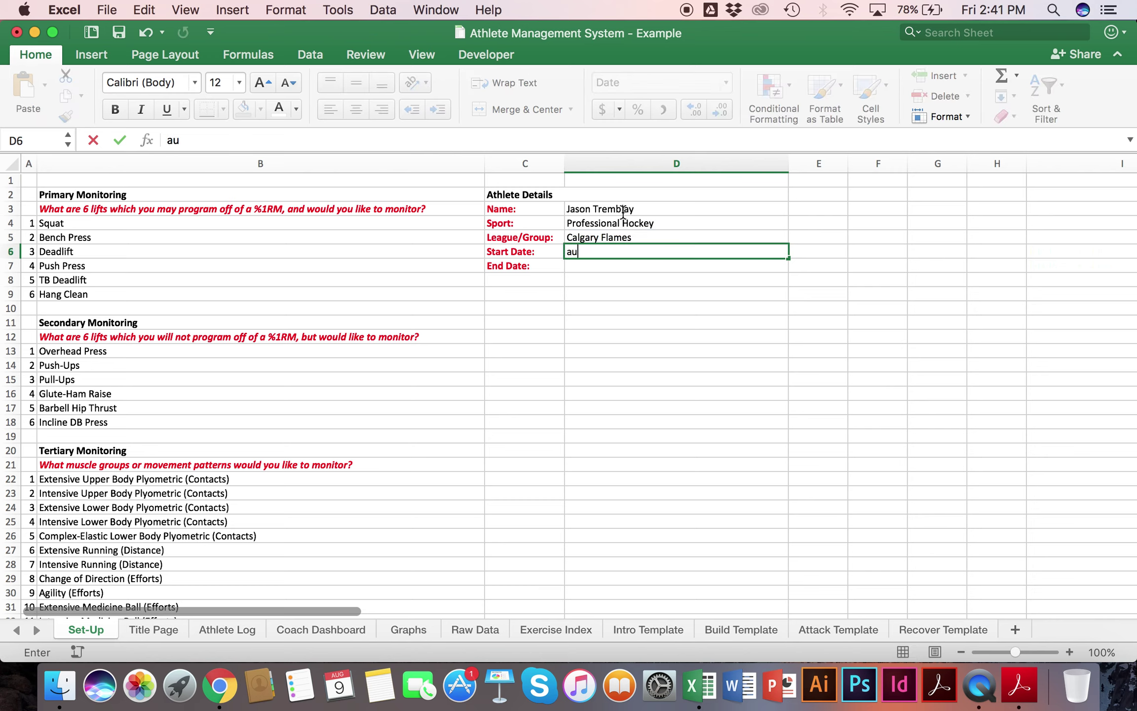
{"action": "type", "text": "August 12"}
{"action": "key", "text": "Return"}
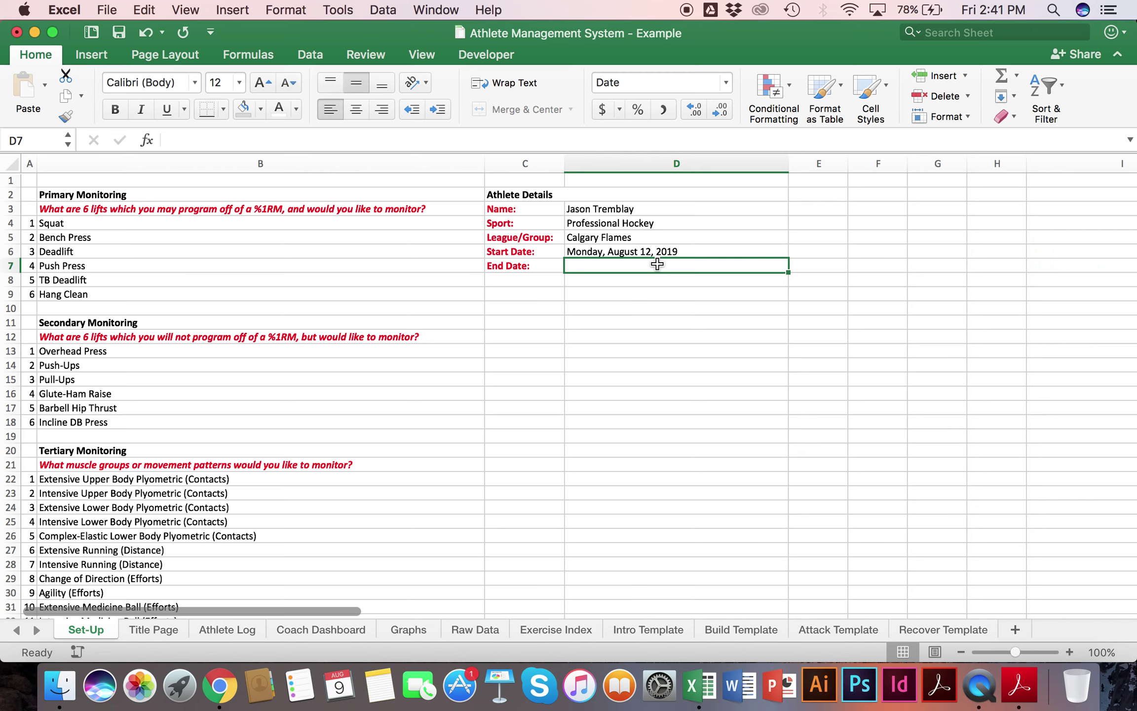
{"action": "type", "text": "January 1"}
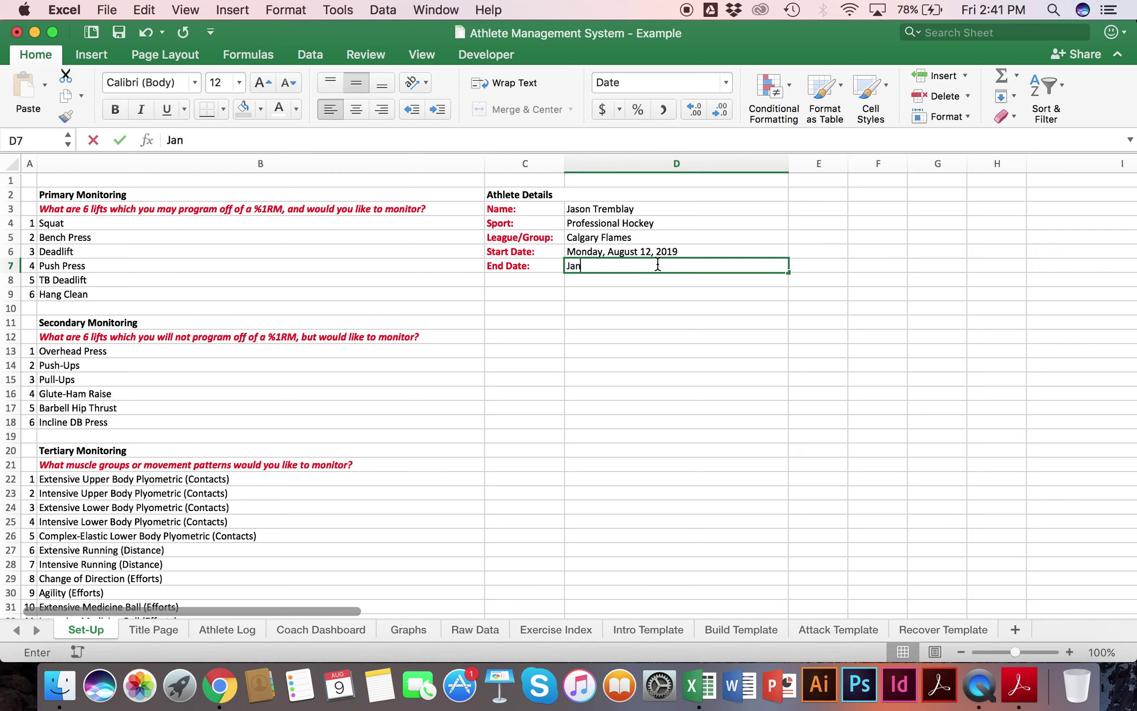
{"action": "key", "text": "Return"}
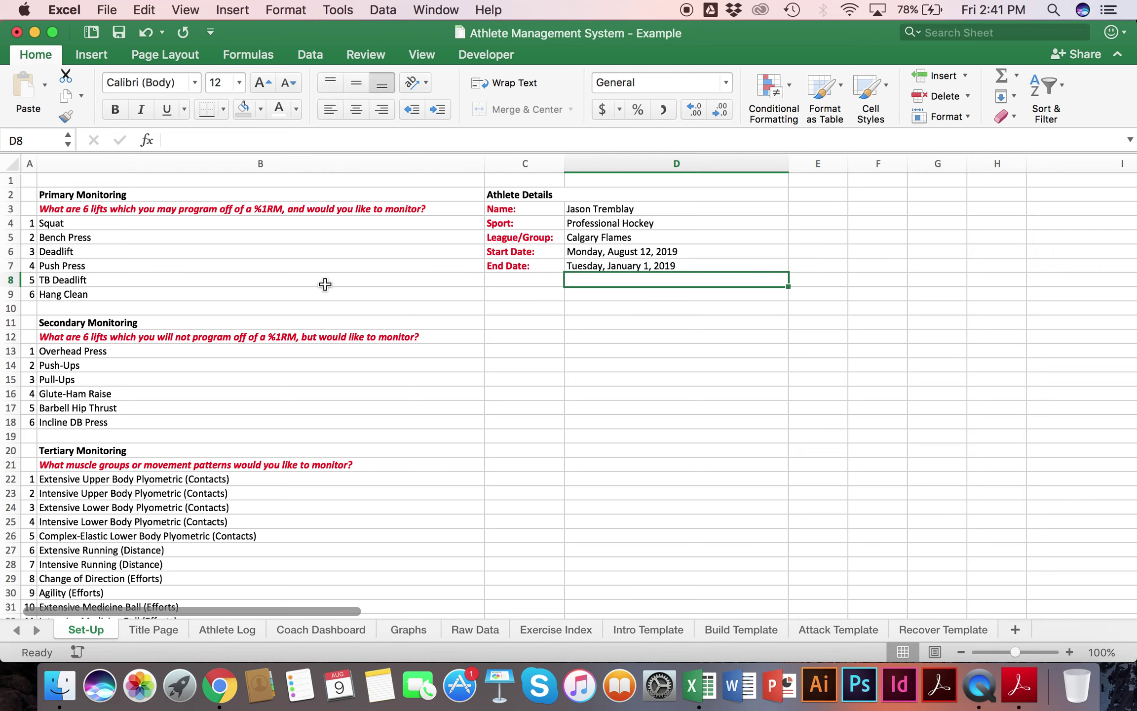
{"action": "left_click", "coordinate": [685, 265]}
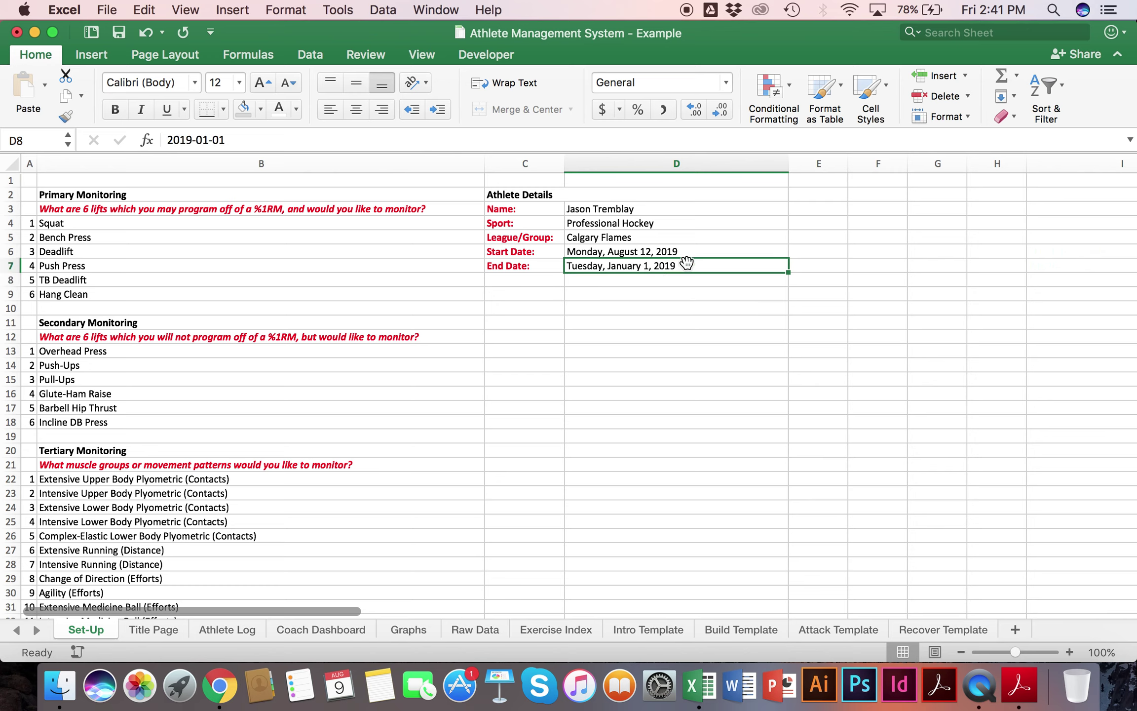
{"action": "left_click", "coordinate": [190, 135]}
{"action": "key", "text": "BackSpace"}
{"action": "key", "text": "BackSpace"}
{"action": "type", "text": "20"}
{"action": "key", "text": "Return"}
{"action": "left_click", "coordinate": [440, 328]}
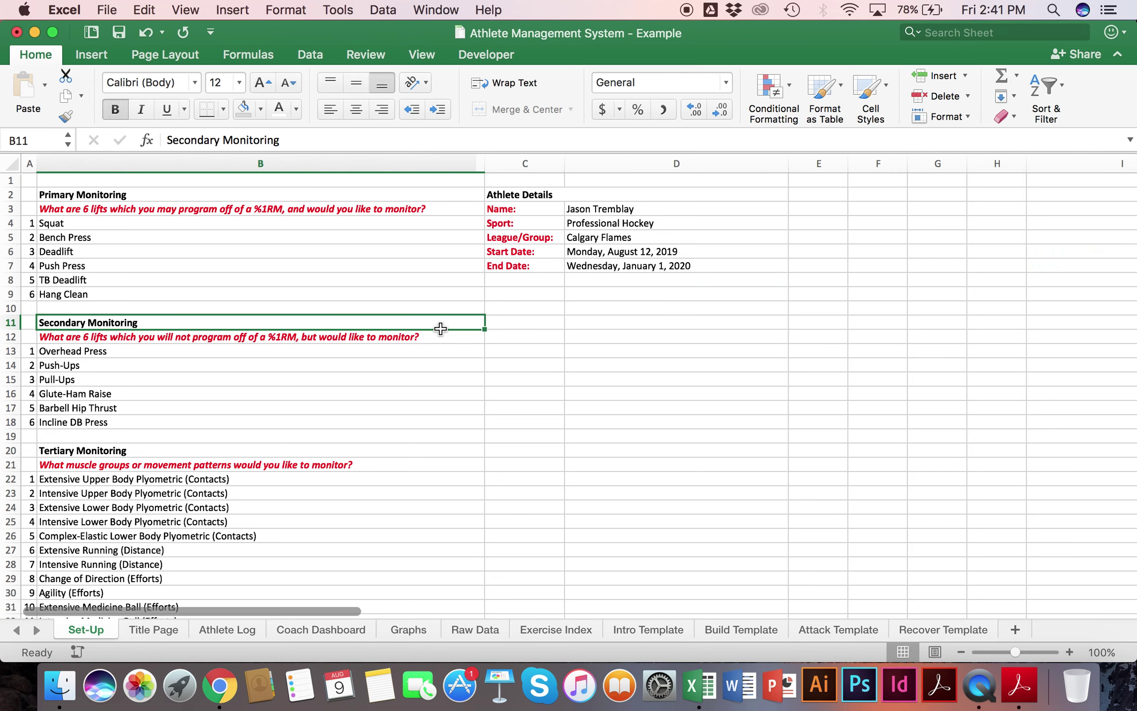
{"action": "left_click", "coordinate": [173, 639]}
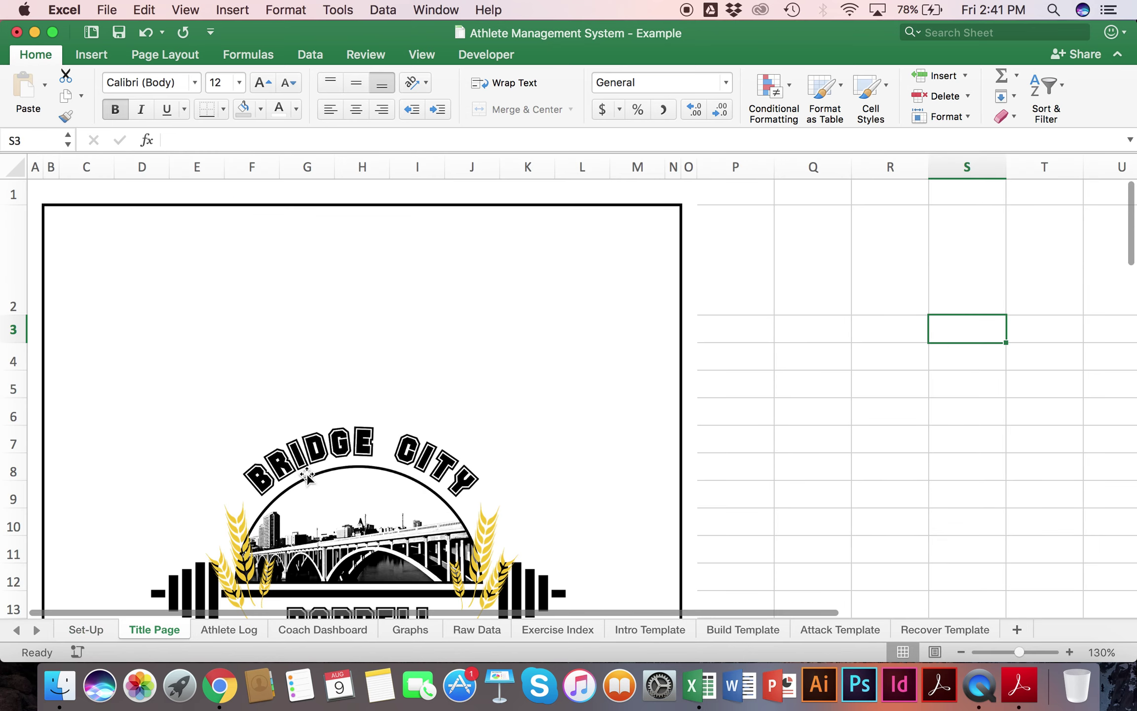
{"action": "scroll", "coordinate": [338, 457], "scroll_direction": "down", "scroll_amount": 6}
{"action": "scroll", "coordinate": [338, 458], "scroll_direction": "up", "scroll_amount": 2}
{"action": "scroll", "coordinate": [337, 460], "scroll_direction": "up", "scroll_amount": 1}
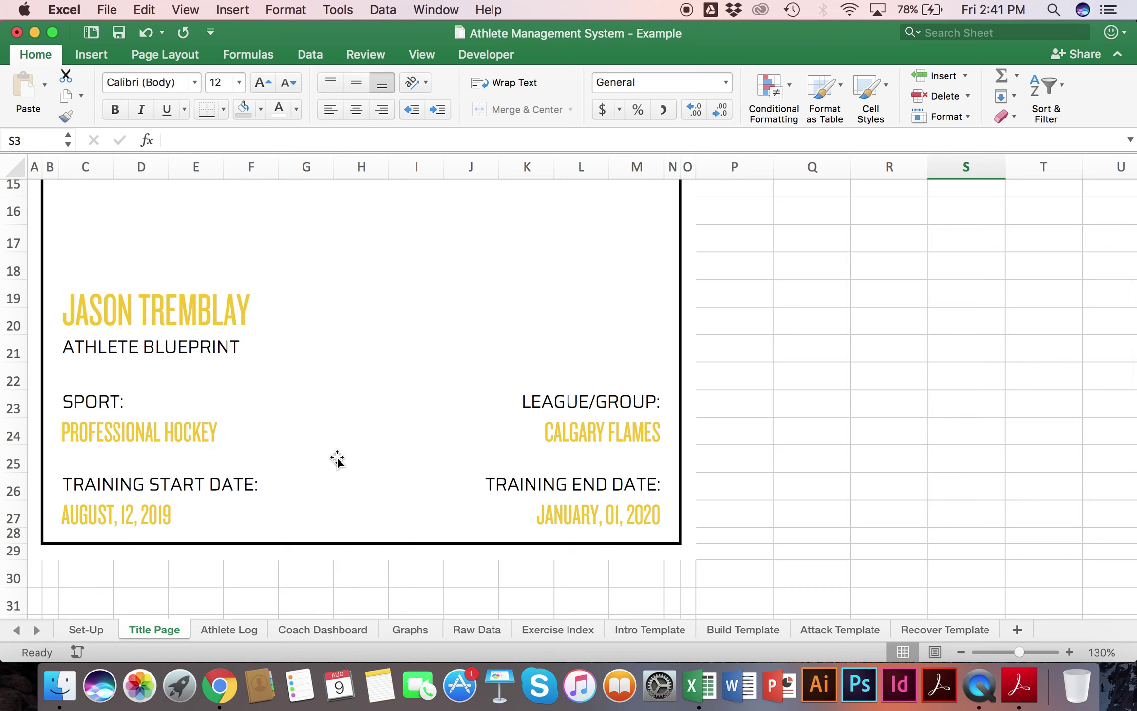
{"action": "scroll", "coordinate": [337, 459], "scroll_direction": "up", "scroll_amount": 10}
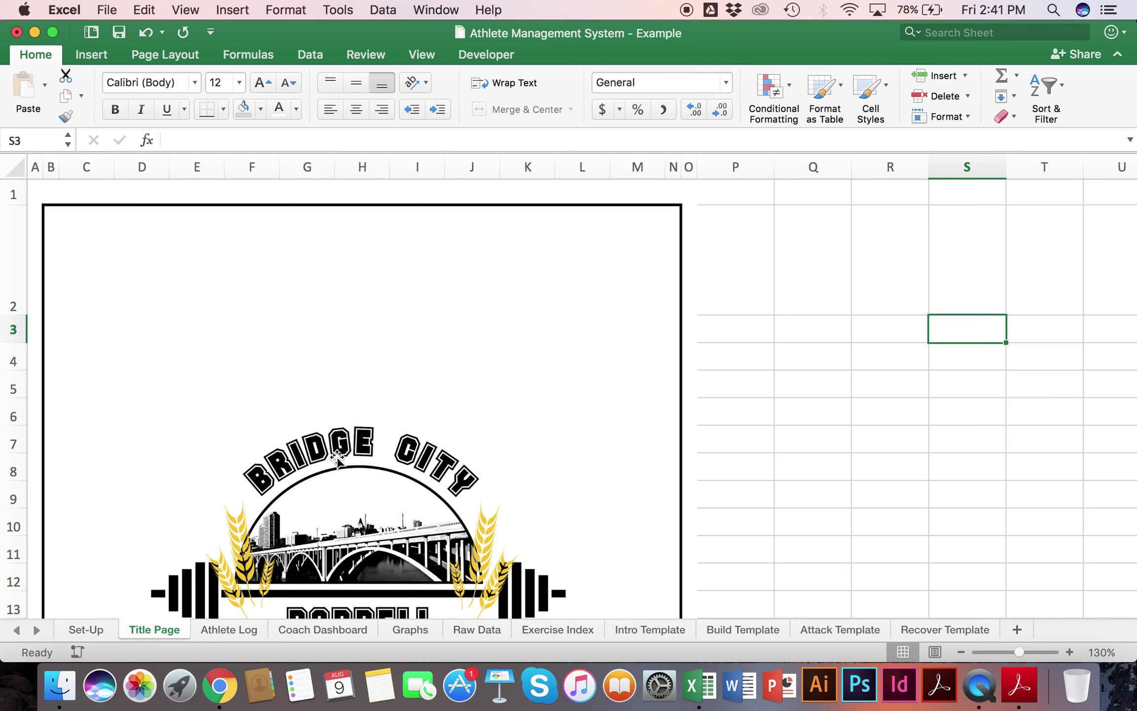
{"action": "scroll", "coordinate": [338, 459], "scroll_direction": "down", "scroll_amount": 10}
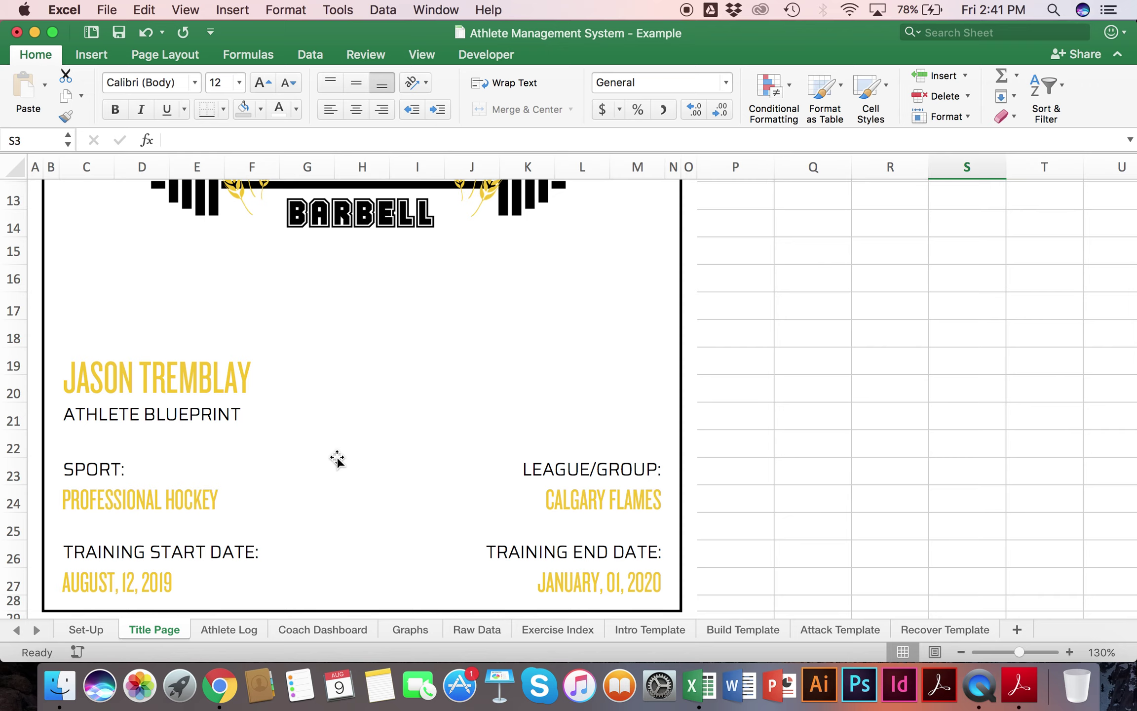
{"action": "scroll", "coordinate": [338, 459], "scroll_direction": "up", "scroll_amount": 1}
{"action": "left_click", "coordinate": [184, 407]}
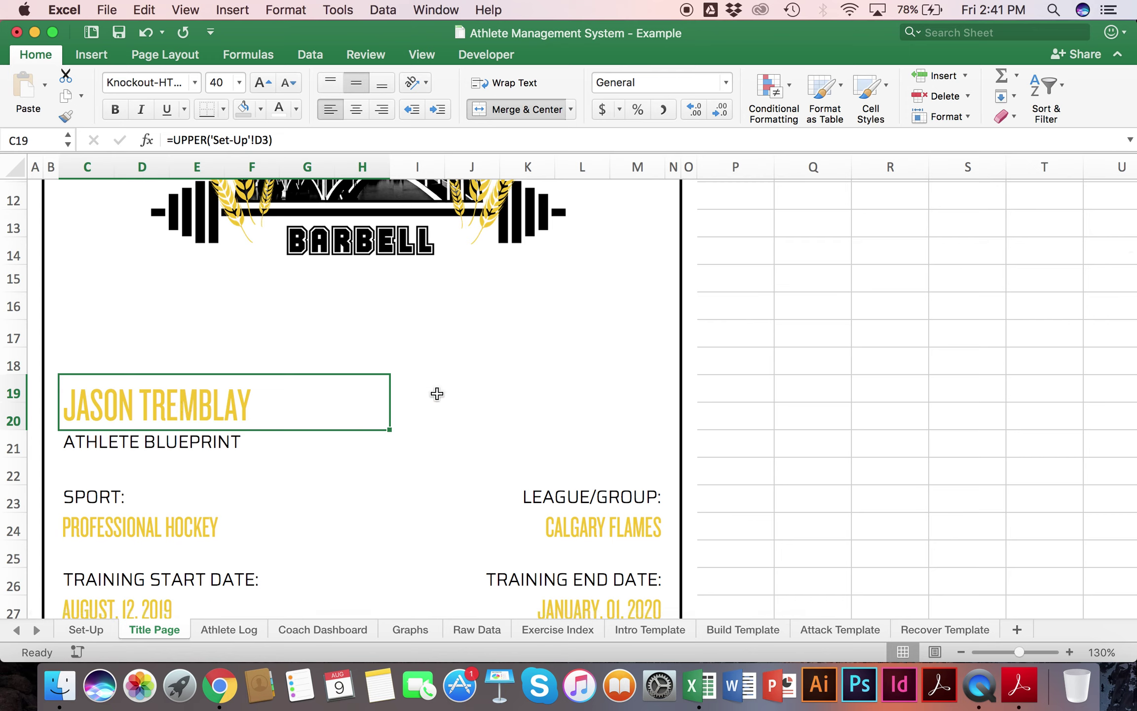
{"action": "scroll", "coordinate": [437, 394], "scroll_direction": "up", "scroll_amount": 10}
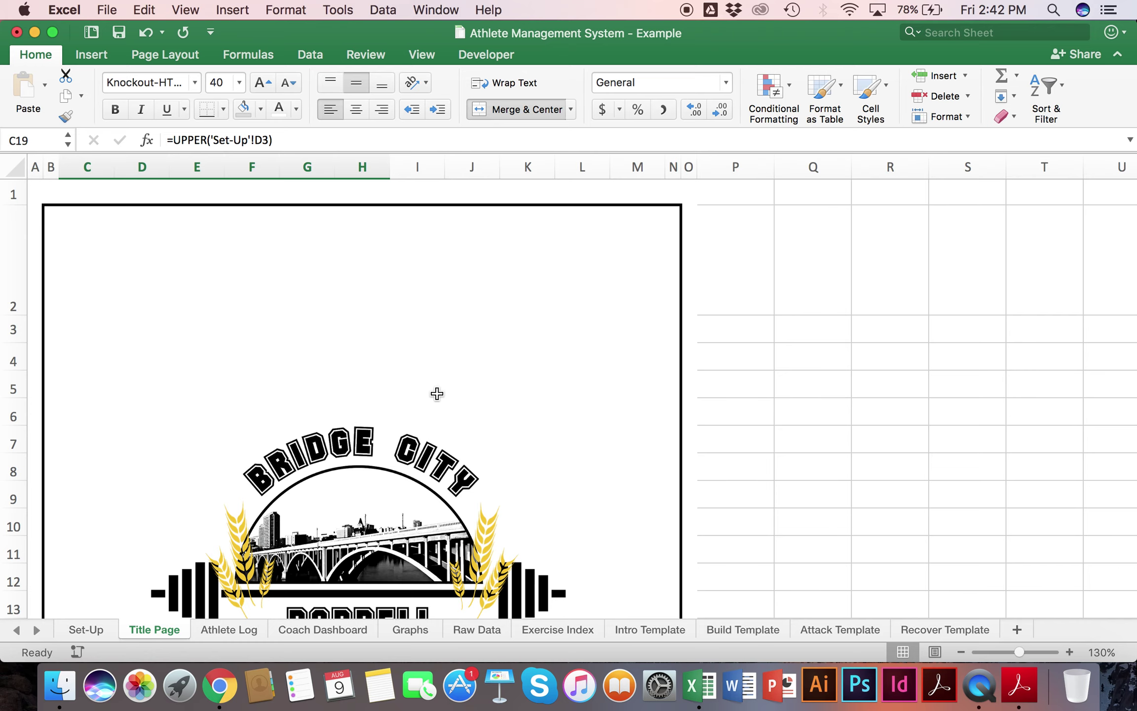
{"action": "scroll", "coordinate": [437, 393], "scroll_direction": "down", "scroll_amount": 10}
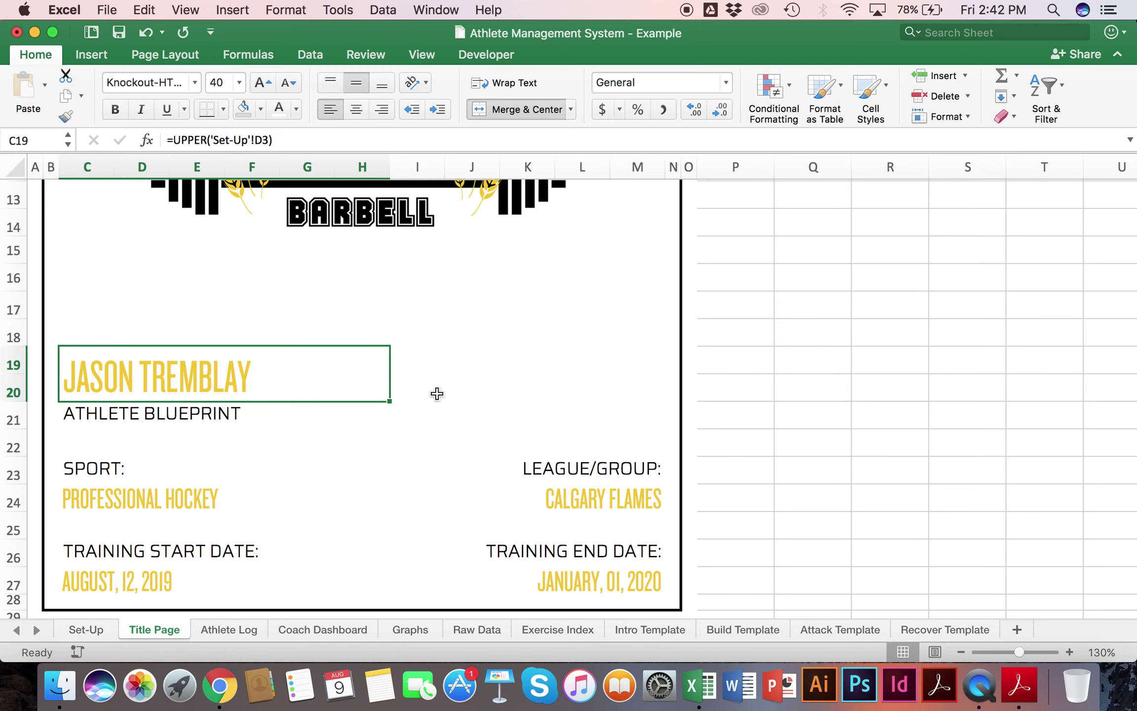
{"action": "left_click", "coordinate": [85, 628]}
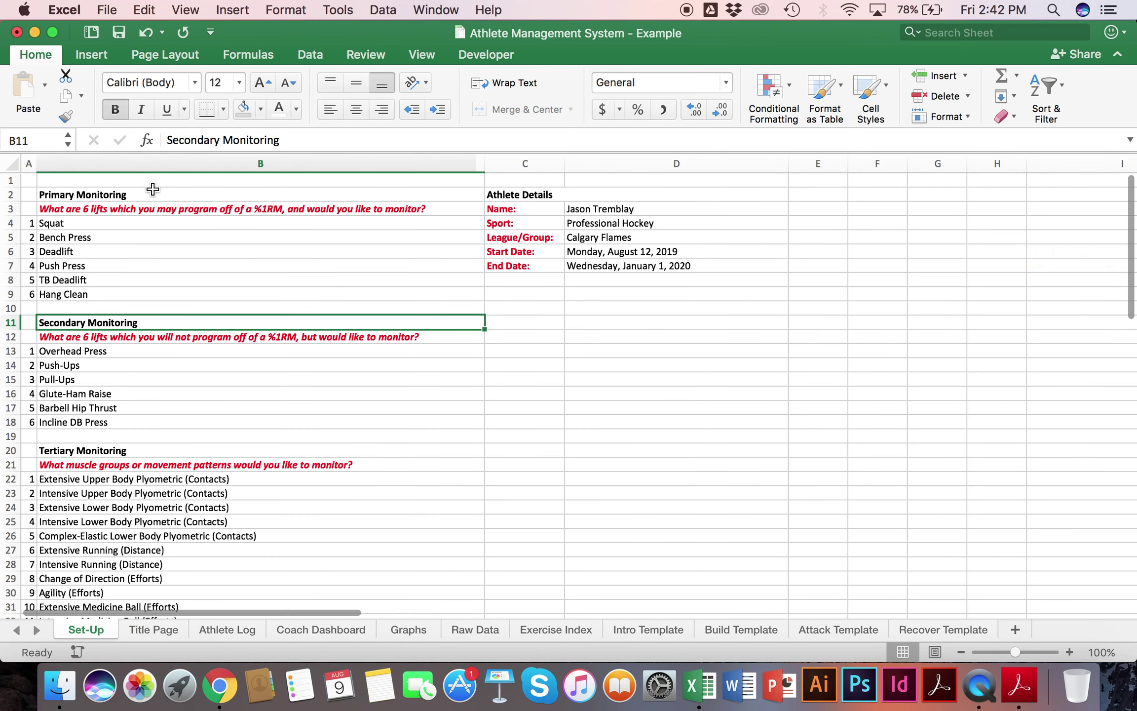
{"action": "left_click", "coordinate": [118, 224]}
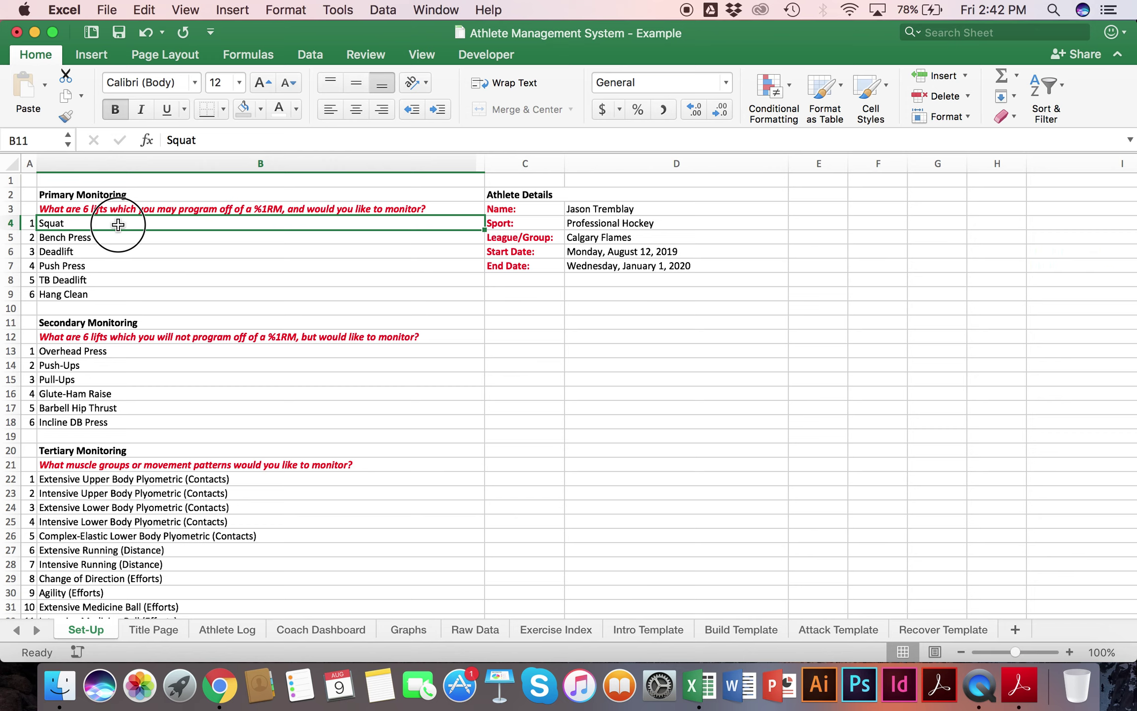
{"action": "left_click_drag", "start_coordinate": [118, 224], "coordinate": [120, 295]}
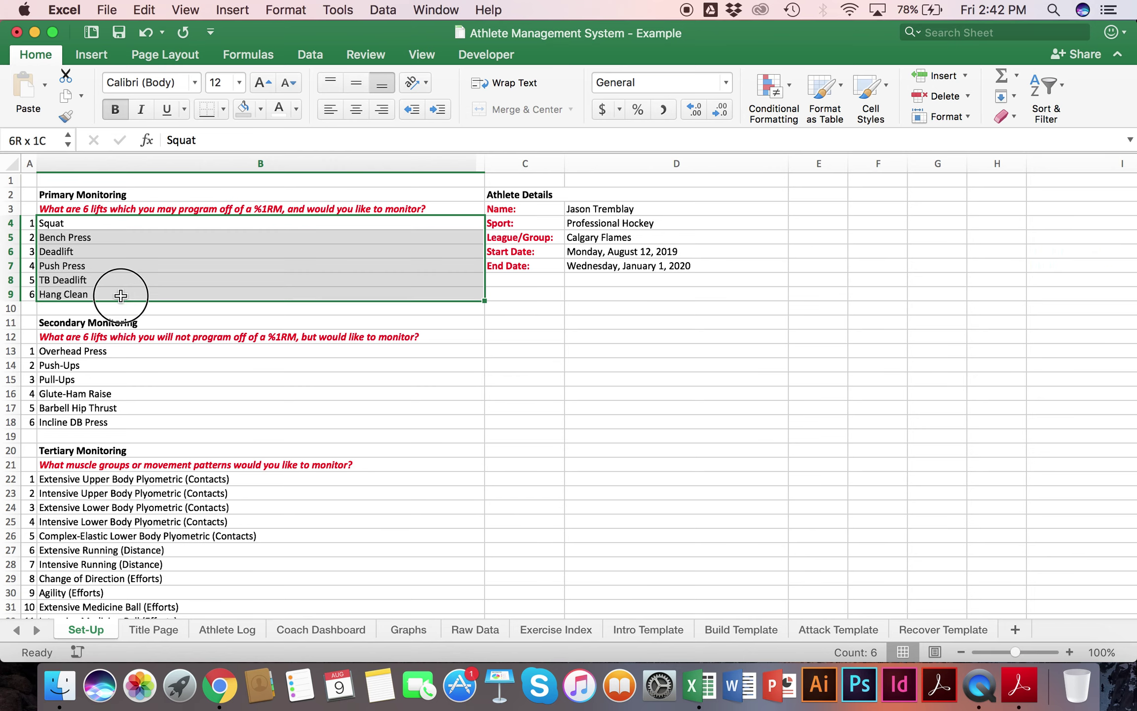
{"action": "left_click", "coordinate": [99, 221]}
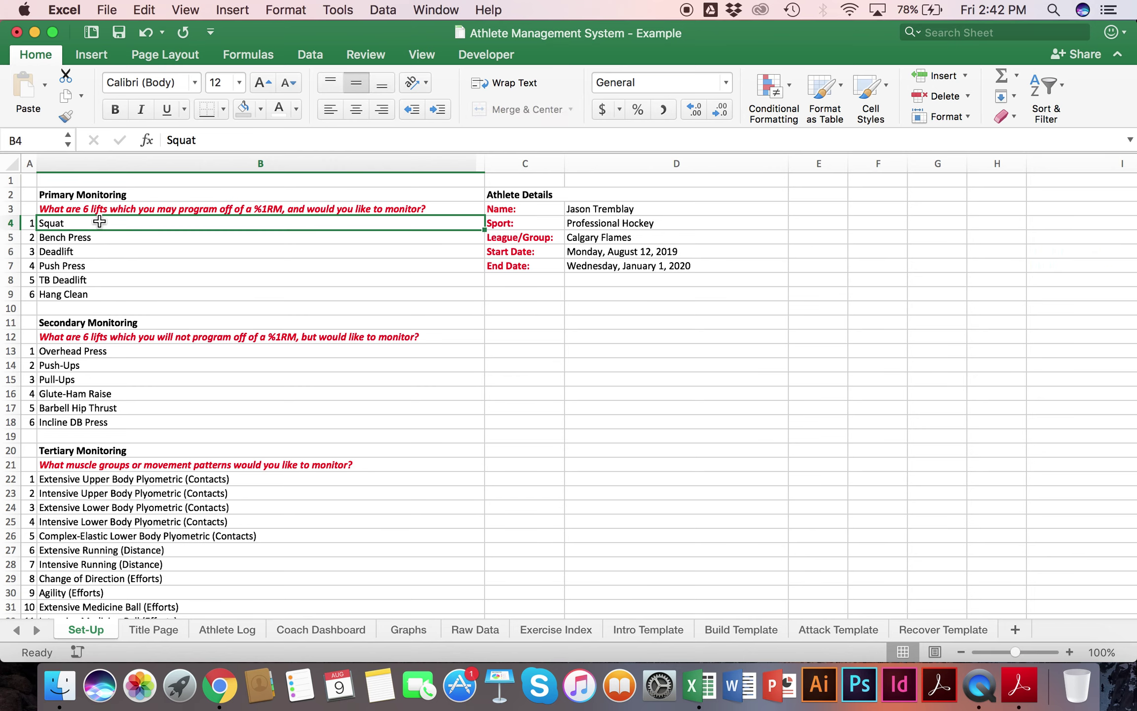
{"action": "left_click", "coordinate": [94, 264]}
{"action": "left_click", "coordinate": [83, 292]}
{"action": "type", "text": "Clean"}
{"action": "key", "text": "Return"}
{"action": "key", "text": "Up"}
{"action": "left_click", "coordinate": [87, 281]}
{"action": "type", "text": "Romanian"}
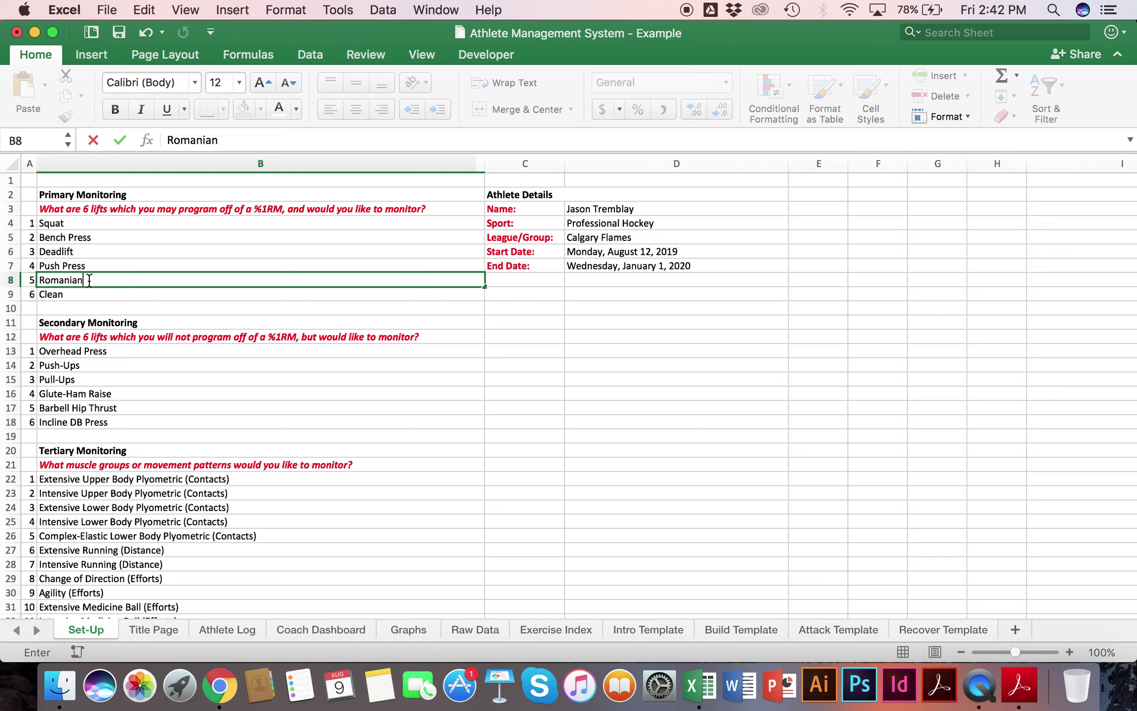
{"action": "type", "text": " Deadlift"}
{"action": "key", "text": "Return"}
{"action": "key", "text": "super+z"}
{"action": "key", "text": "super+z"}
{"action": "left_click_drag", "start_coordinate": [88, 224], "coordinate": [92, 294]}
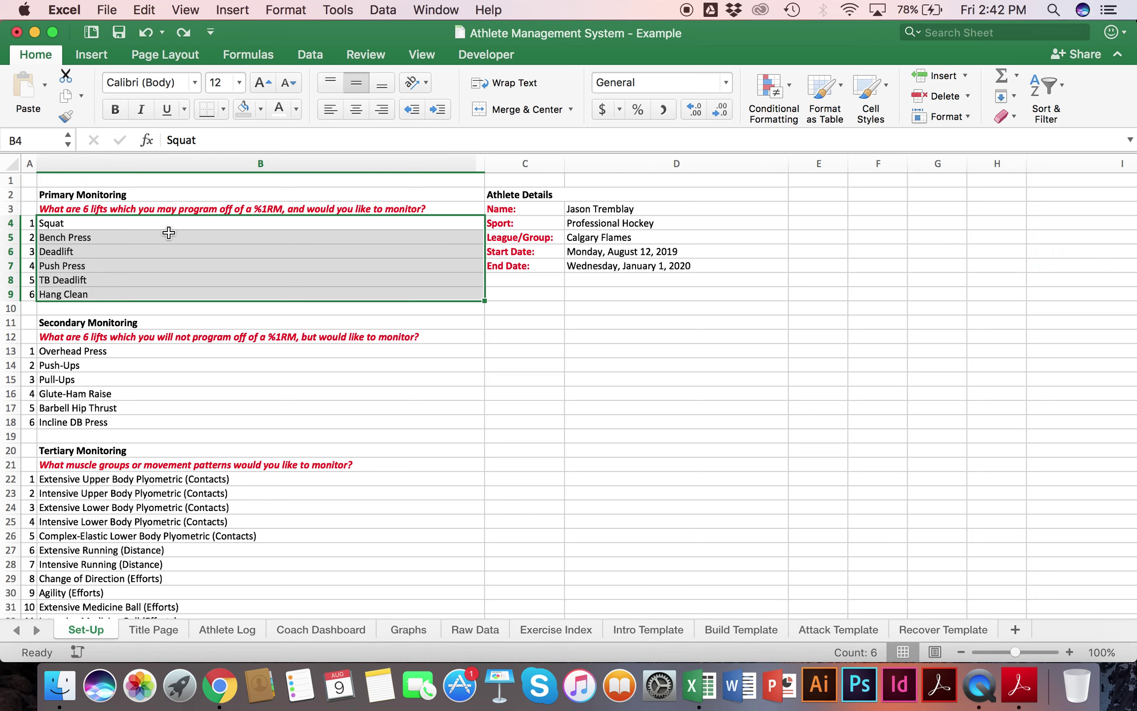
{"action": "left_click", "coordinate": [270, 215]}
{"action": "left_click", "coordinate": [270, 214]}
{"action": "left_click", "coordinate": [185, 309]}
{"action": "left_click_drag", "start_coordinate": [200, 296], "coordinate": [227, 230]}
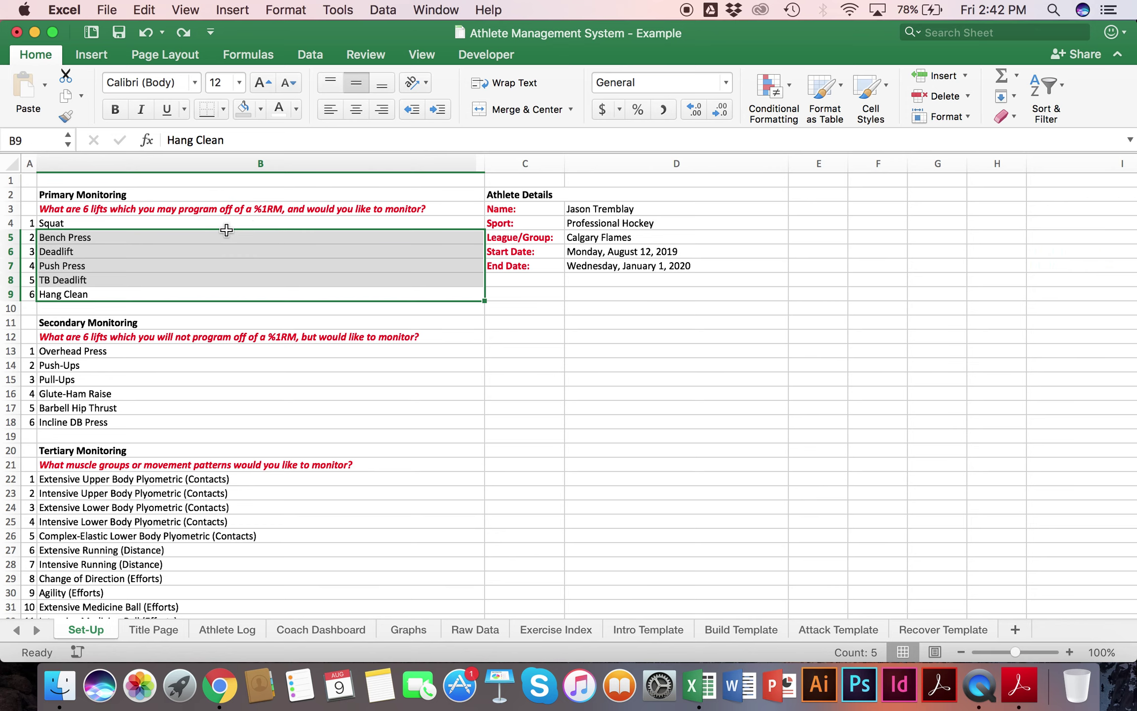
{"action": "left_click", "coordinate": [226, 230]}
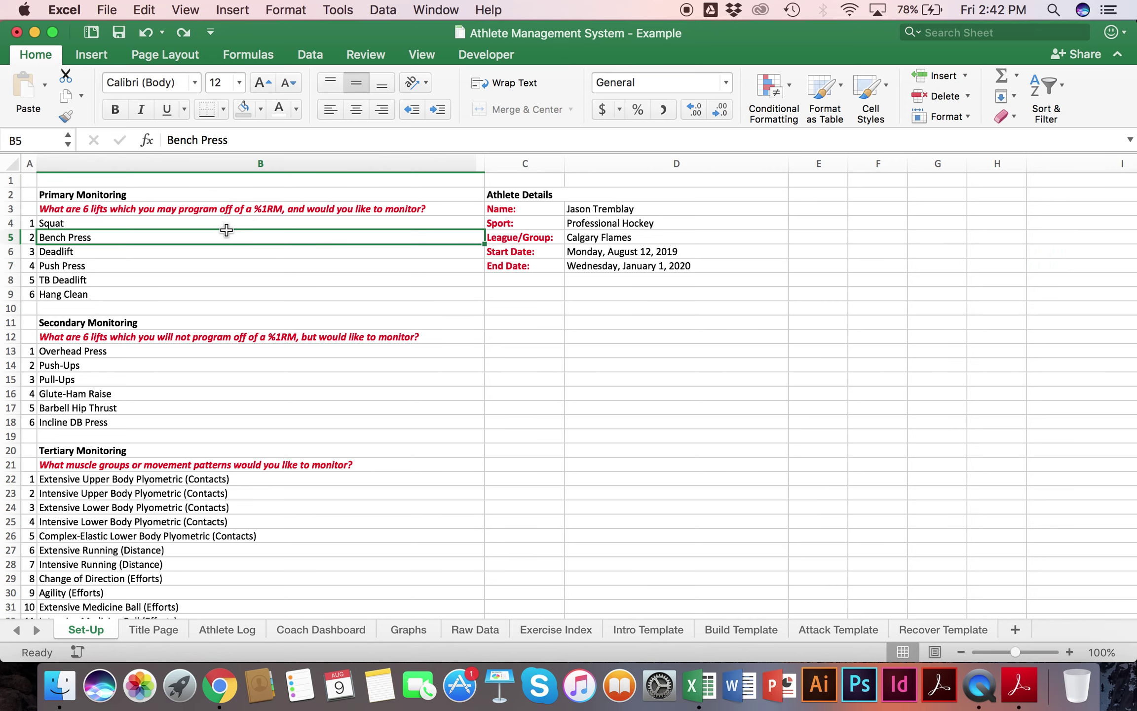
{"action": "scroll", "coordinate": [224, 230], "scroll_direction": "down", "scroll_amount": 5}
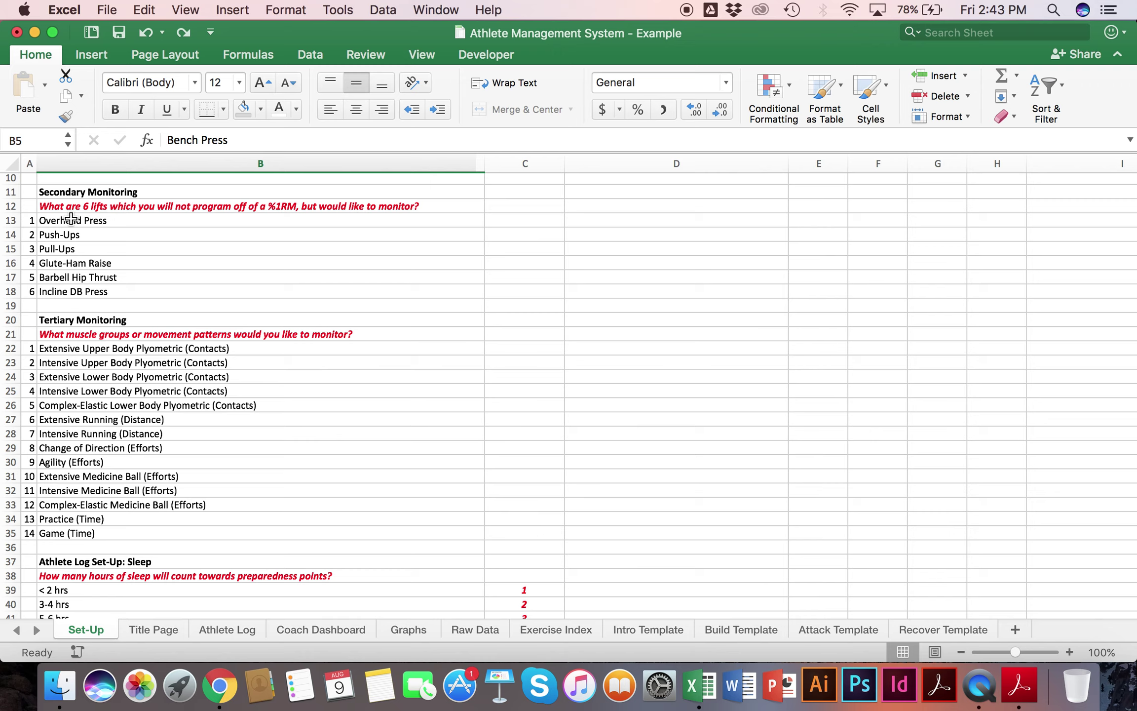
{"action": "left_click_drag", "start_coordinate": [71, 218], "coordinate": [76, 295]}
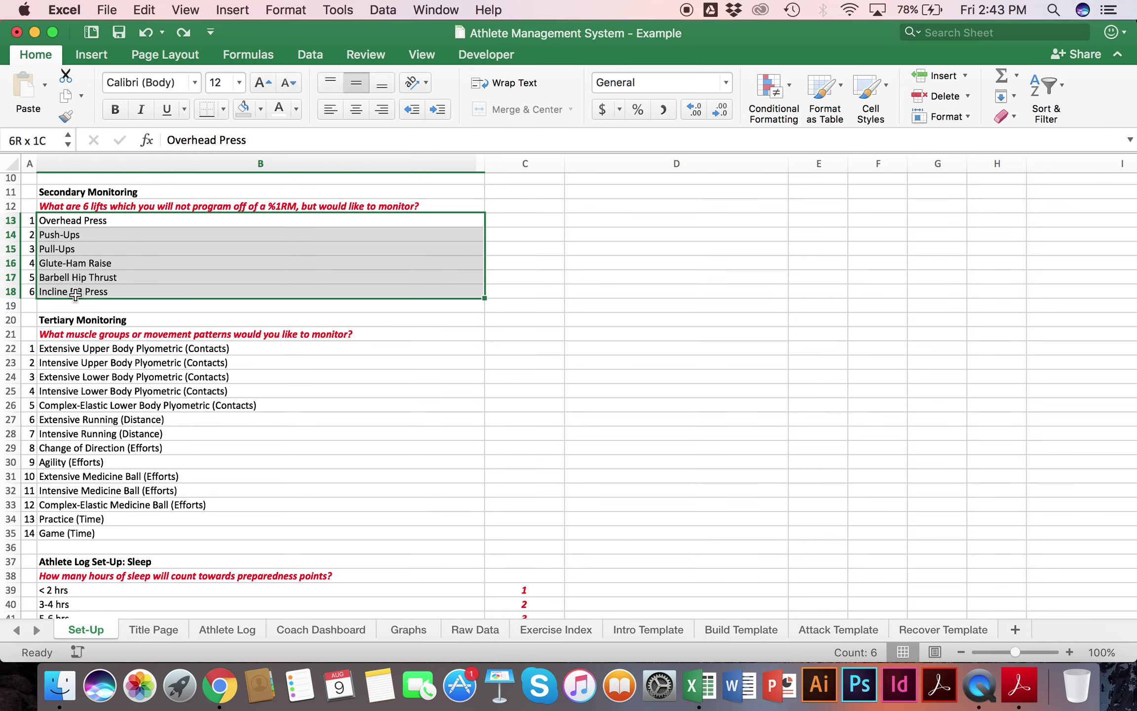
{"action": "left_click", "coordinate": [122, 236]}
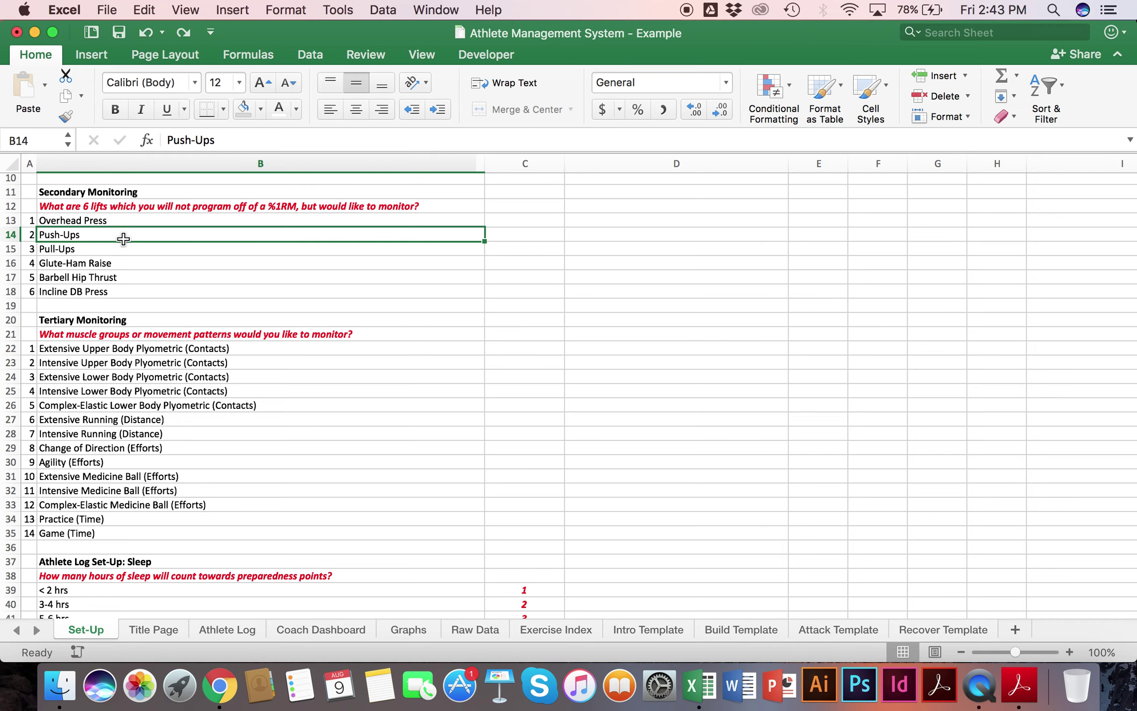
{"action": "scroll", "coordinate": [124, 239], "scroll_direction": "down", "scroll_amount": 4}
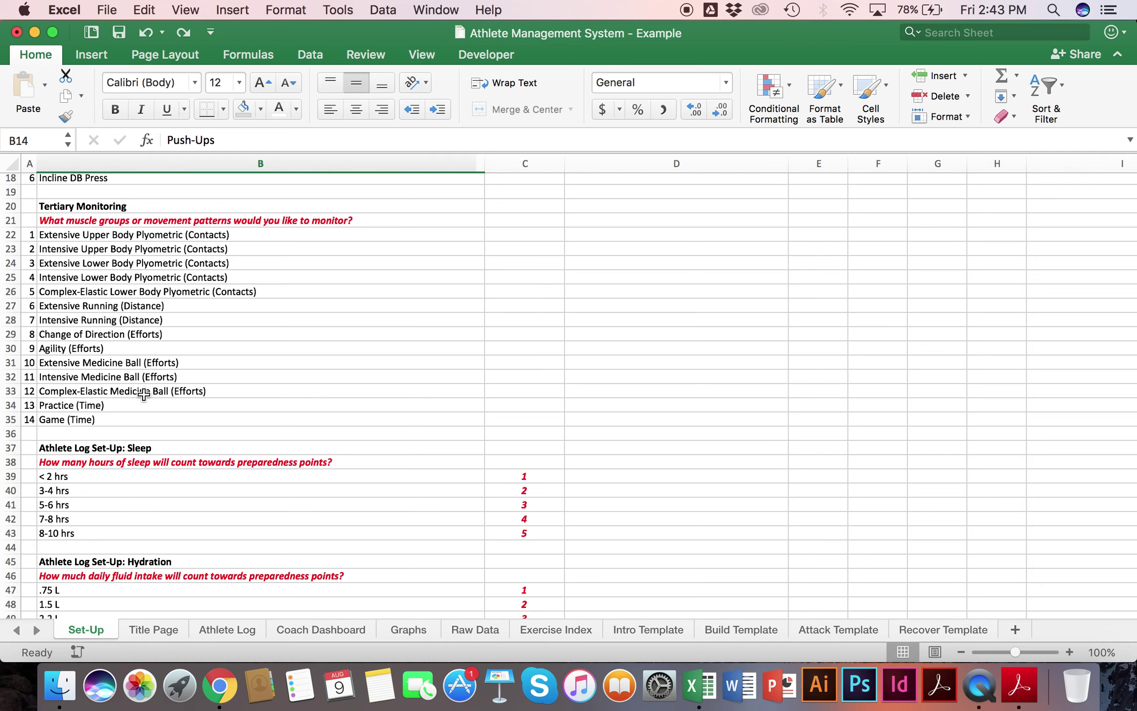
{"action": "left_click_drag", "start_coordinate": [126, 405], "coordinate": [125, 418]}
{"action": "left_click", "coordinate": [513, 404]}
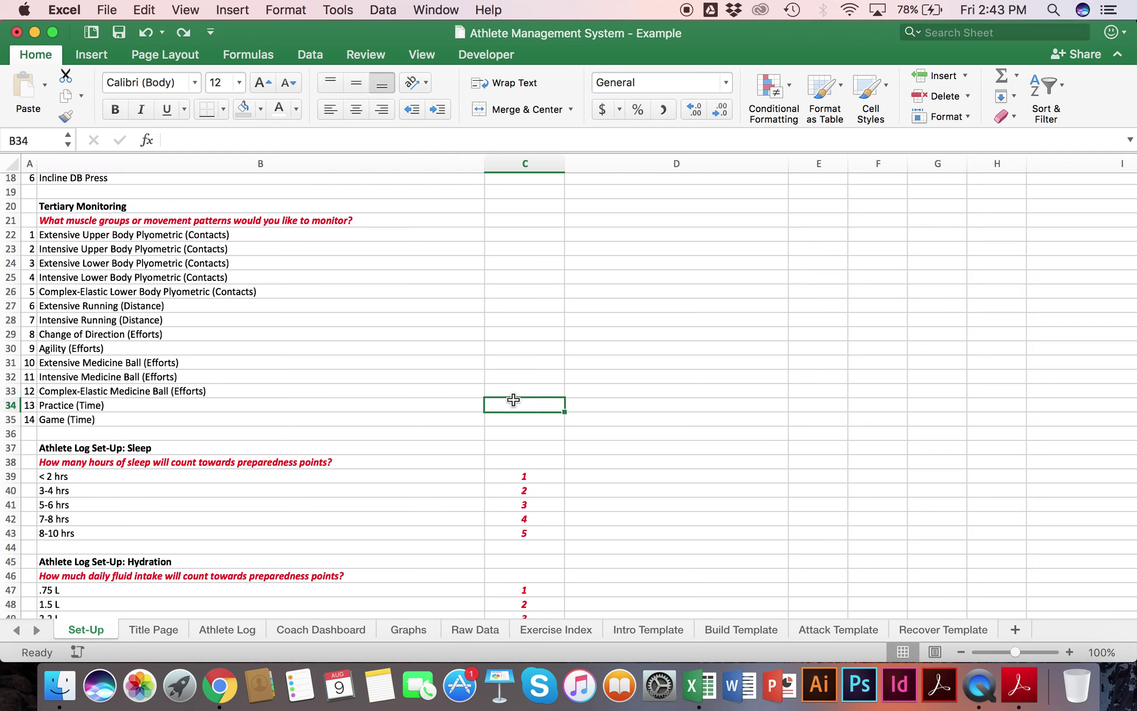
{"action": "left_click_drag", "start_coordinate": [210, 236], "coordinate": [200, 412]}
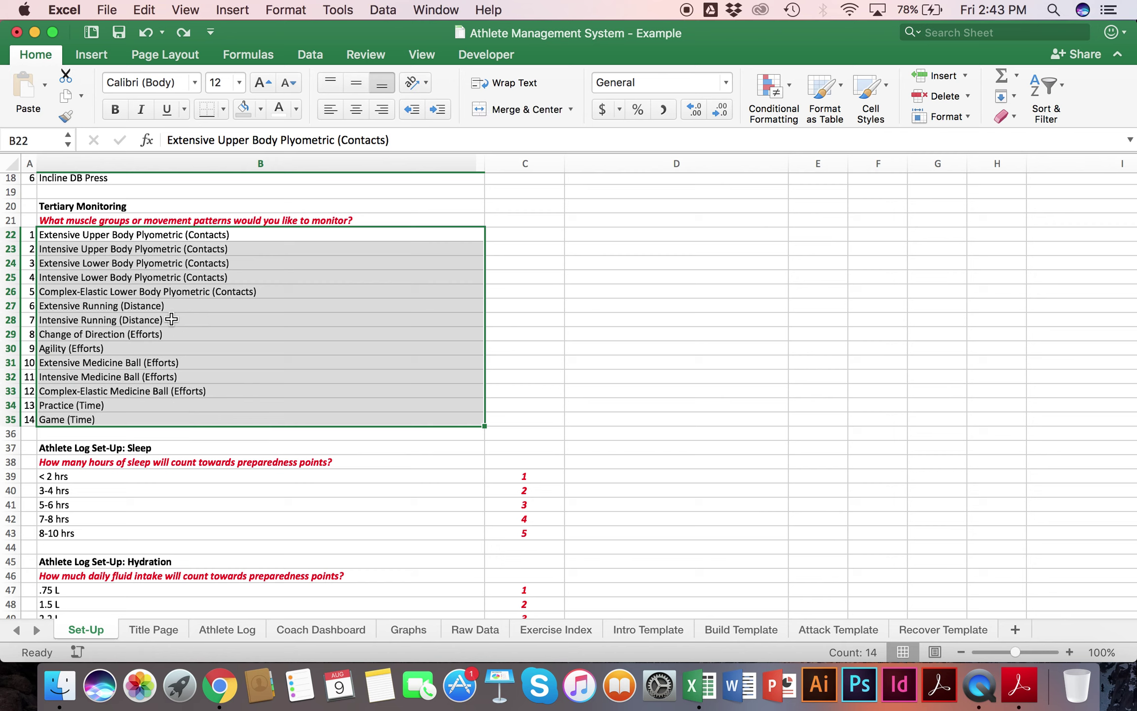
{"action": "left_click", "coordinate": [71, 235]}
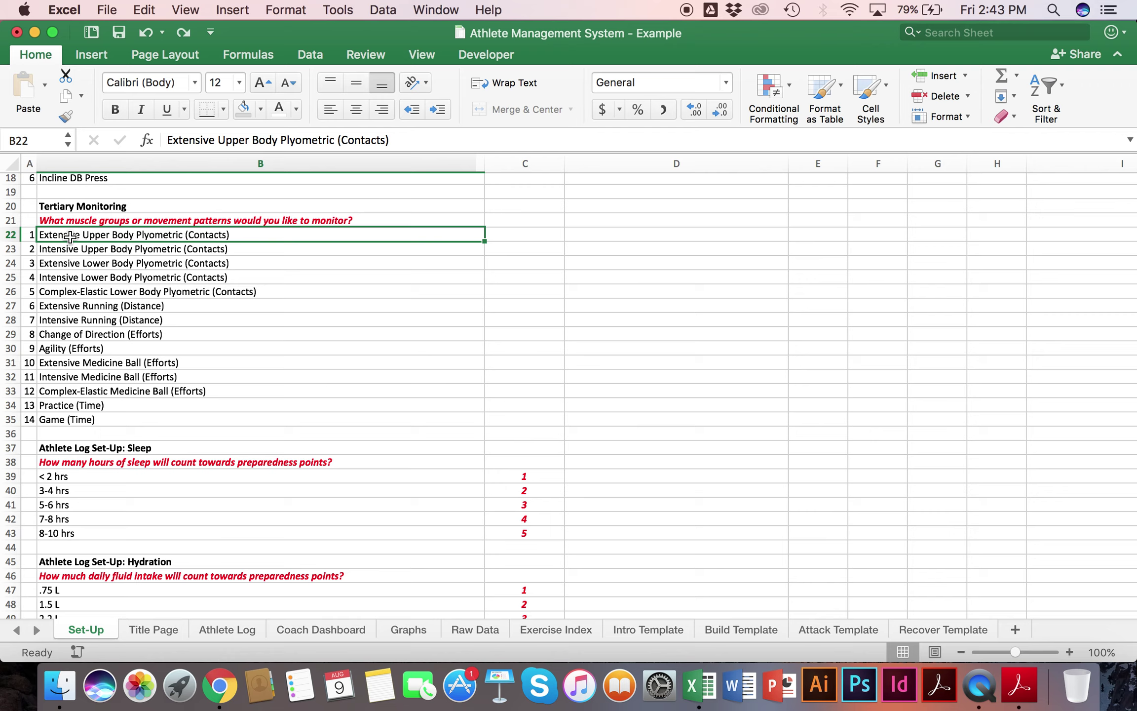
{"action": "type", "text": "B"}
{"action": "key", "text": "BackSpace"}
{"action": "type", "text": "Lats"}
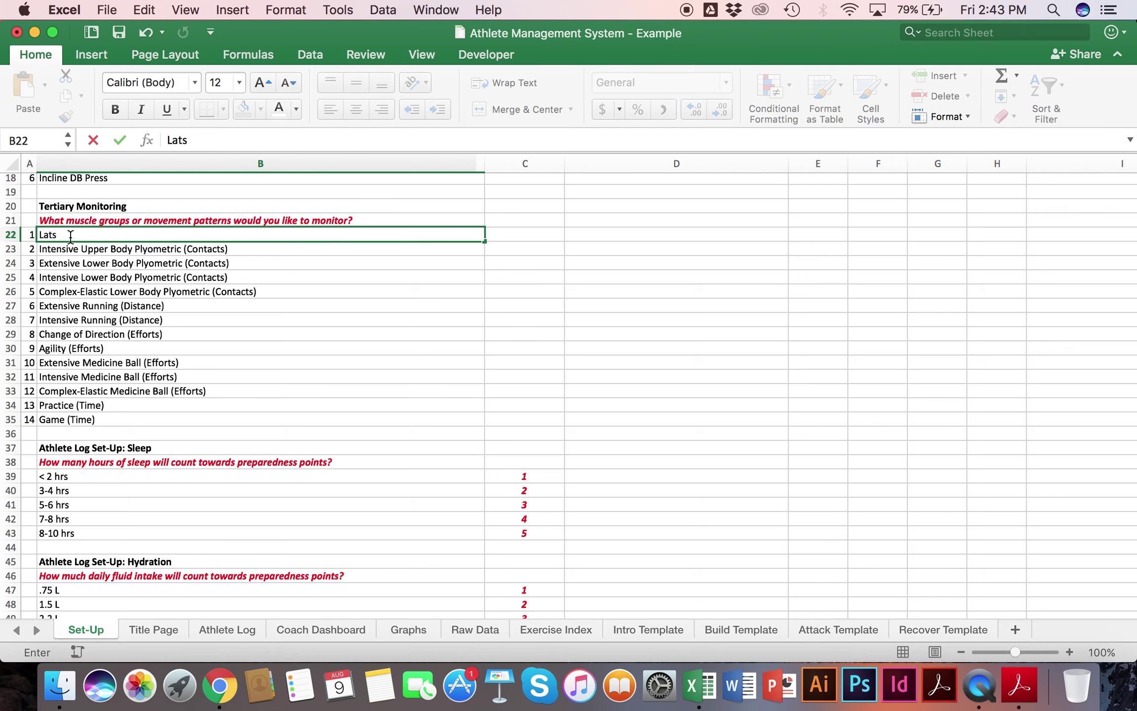
{"action": "key", "text": "Return"}
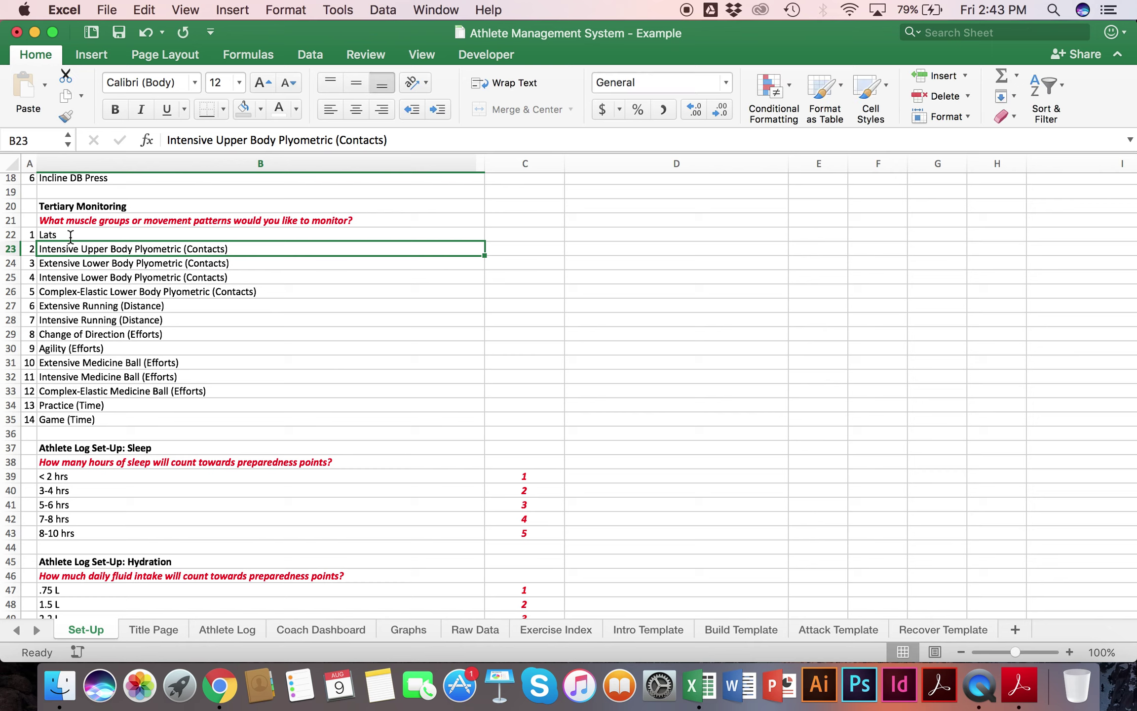
{"action": "type", "text": "Pectorals"}
{"action": "key", "text": "Return"}
{"action": "type", "text": "Deltoids"}
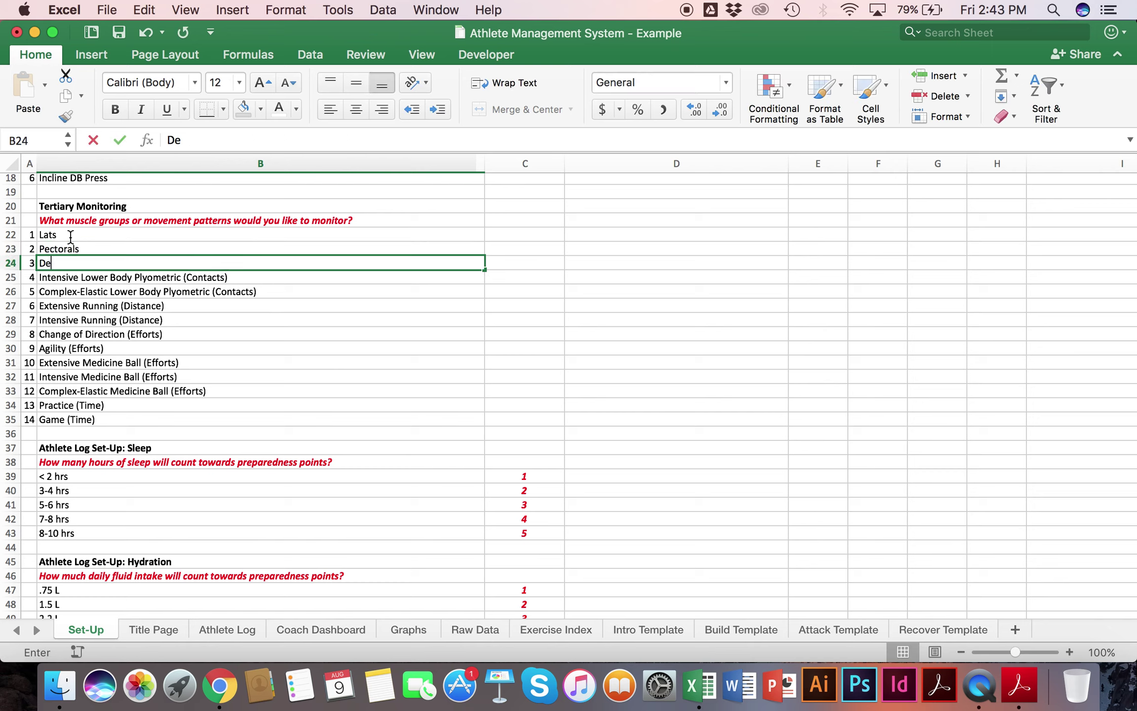
{"action": "key", "text": "Return"}
{"action": "type", "text": "Biceps"}
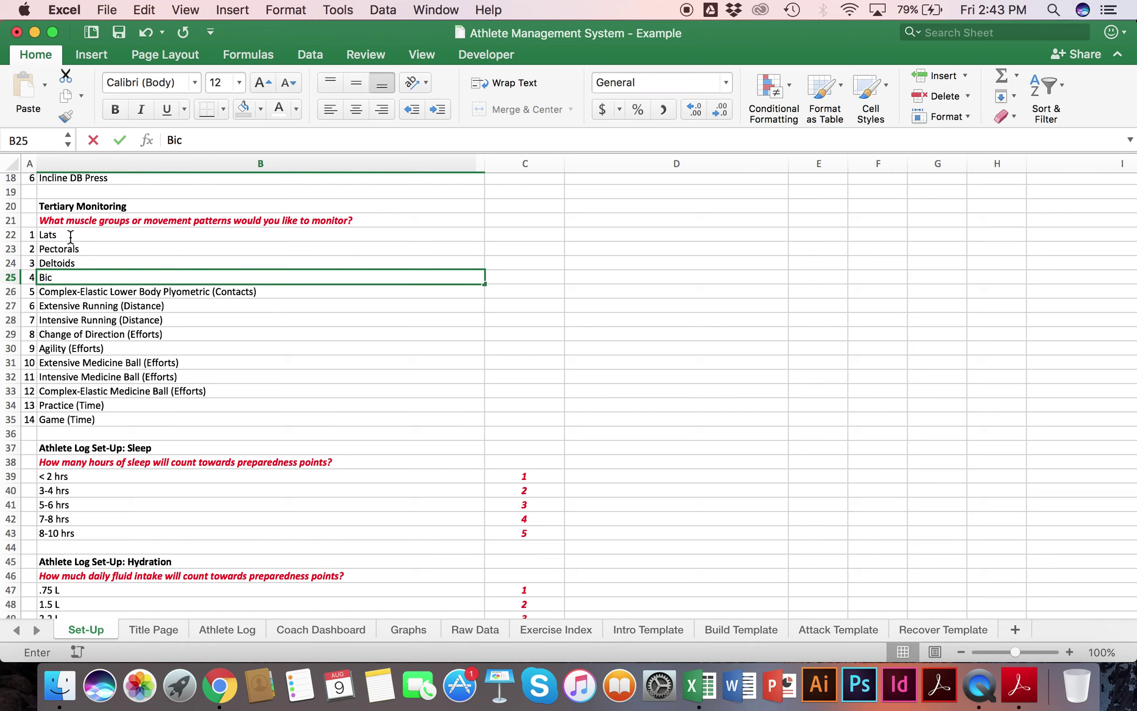
{"action": "key", "text": "Return"}
{"action": "type", "text": "Triceps"}
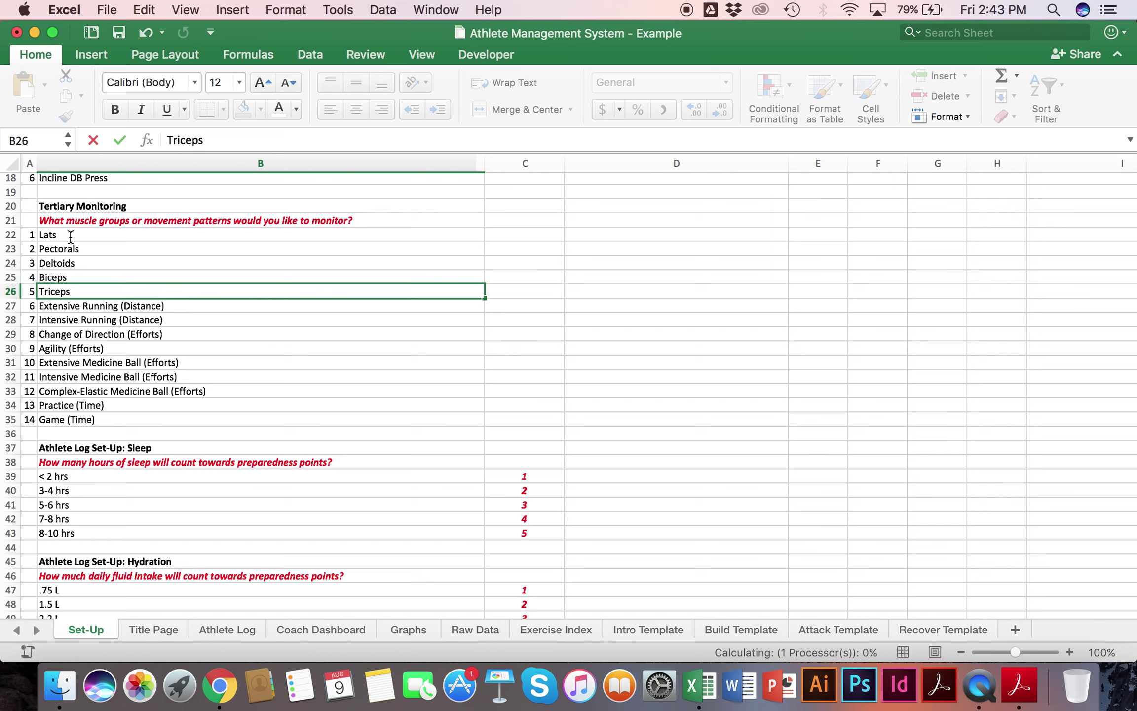
{"action": "key", "text": "Return"}
{"action": "key", "text": "super+z"}
{"action": "key", "text": "super+z"}
{"action": "key", "text": "super+z"}
{"action": "key", "text": "super+z"}
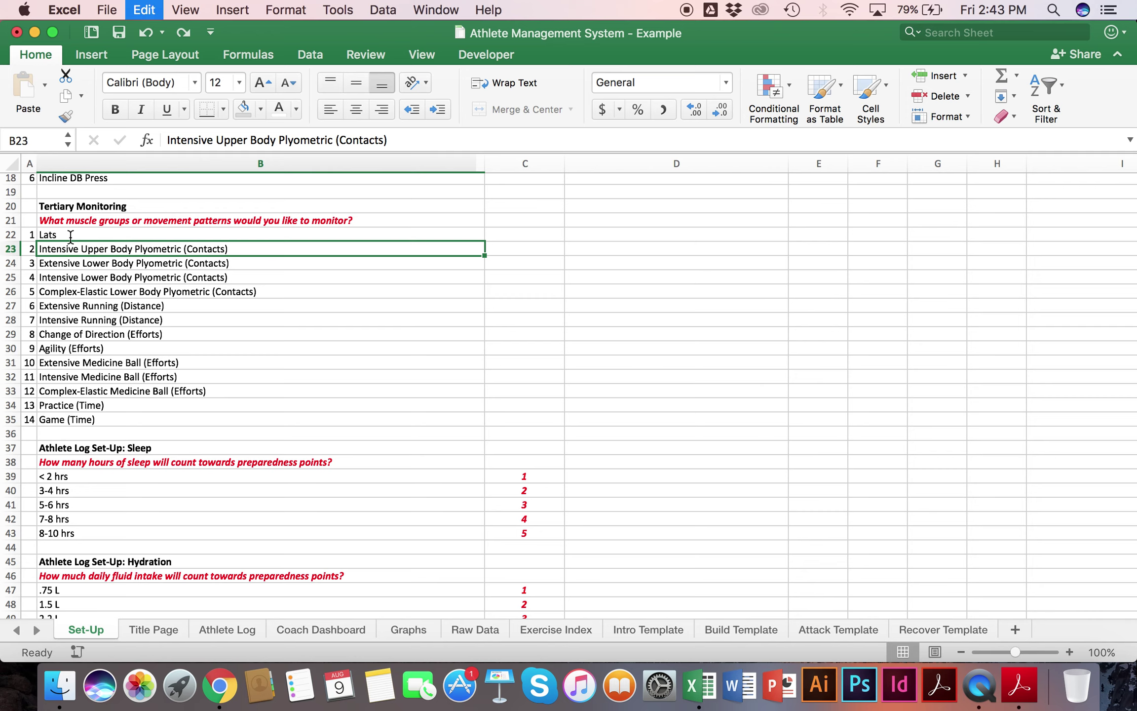
{"action": "key", "text": "super+z"}
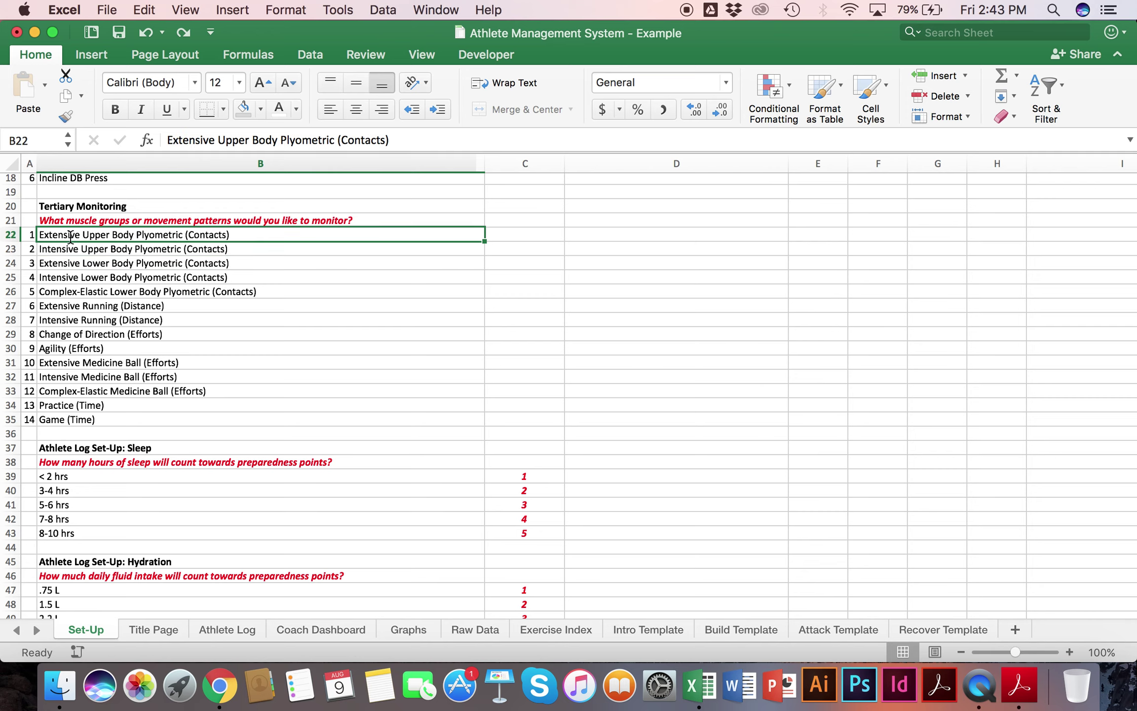
{"action": "left_click", "coordinate": [119, 419]}
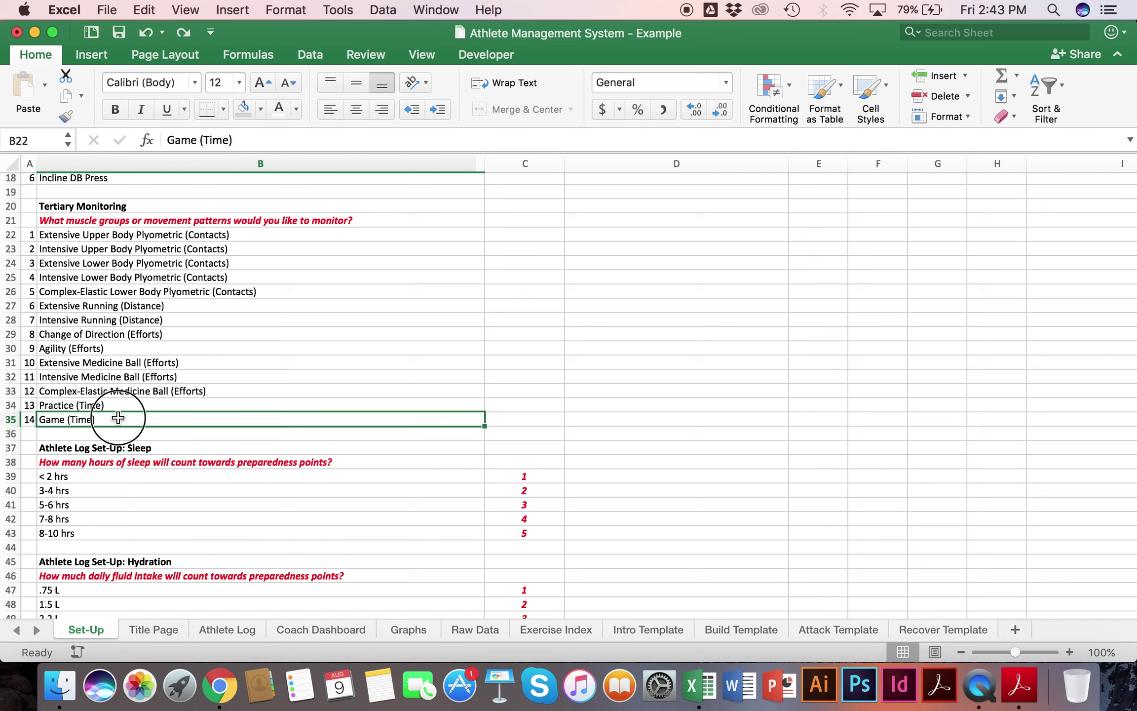
{"action": "left_click_drag", "start_coordinate": [123, 405], "coordinate": [173, 232]}
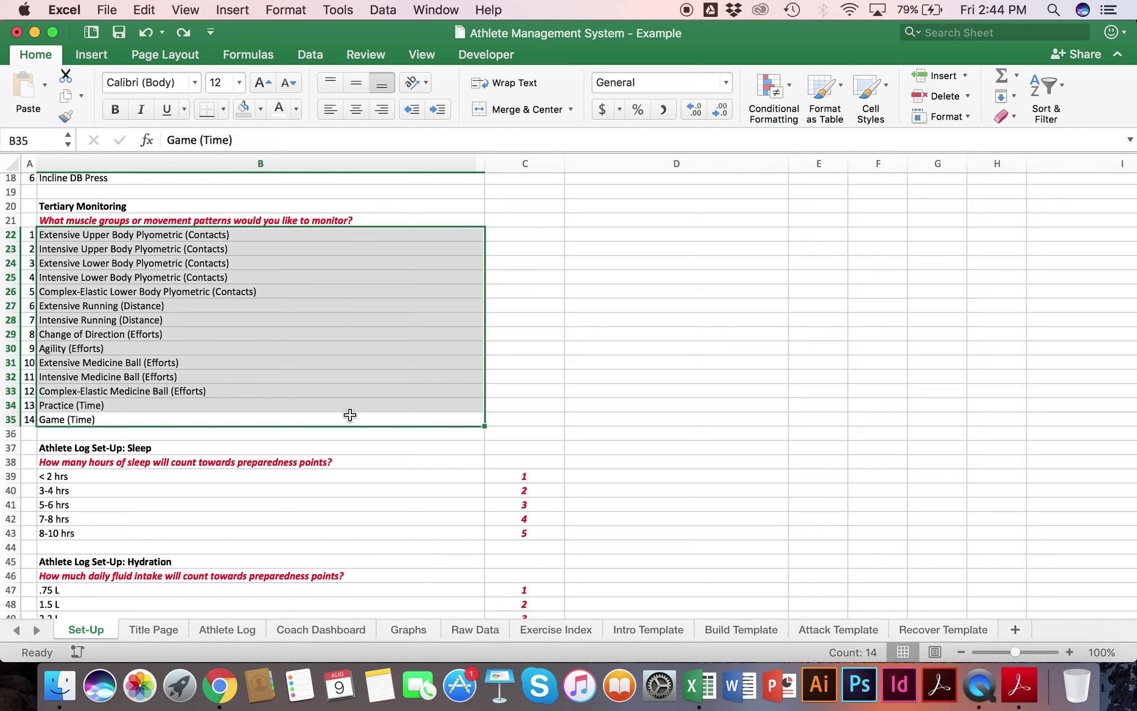
{"action": "left_click", "coordinate": [161, 375]}
{"action": "left_click", "coordinate": [118, 364]}
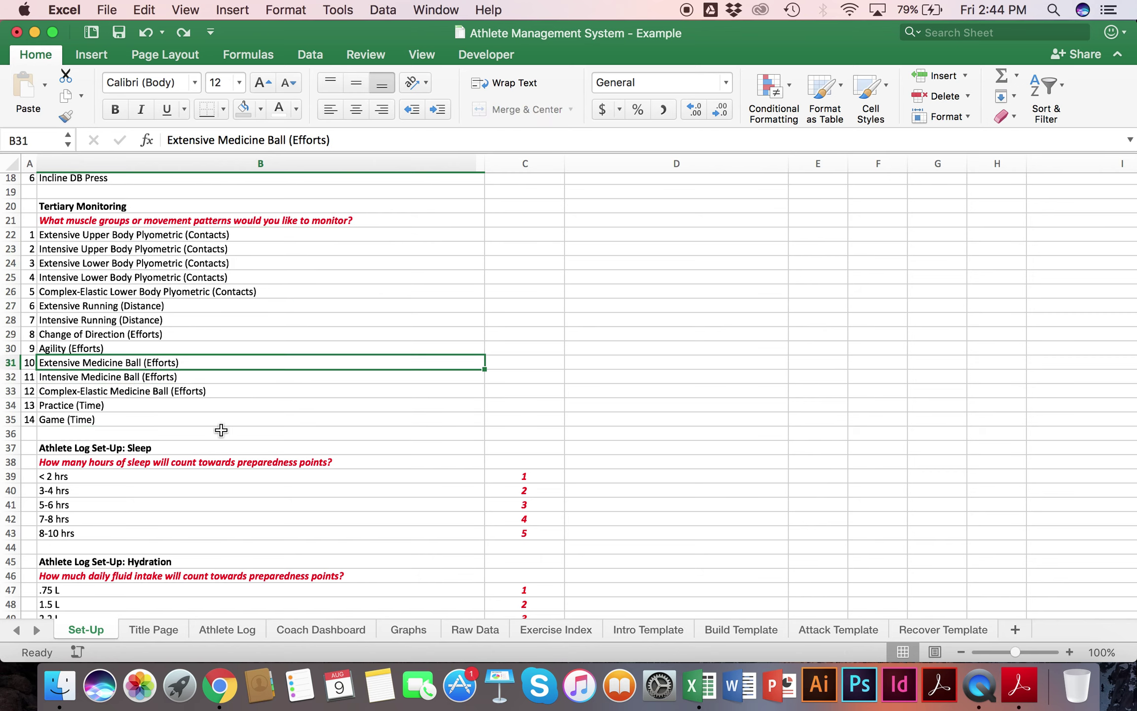
{"action": "left_click", "coordinate": [99, 346]}
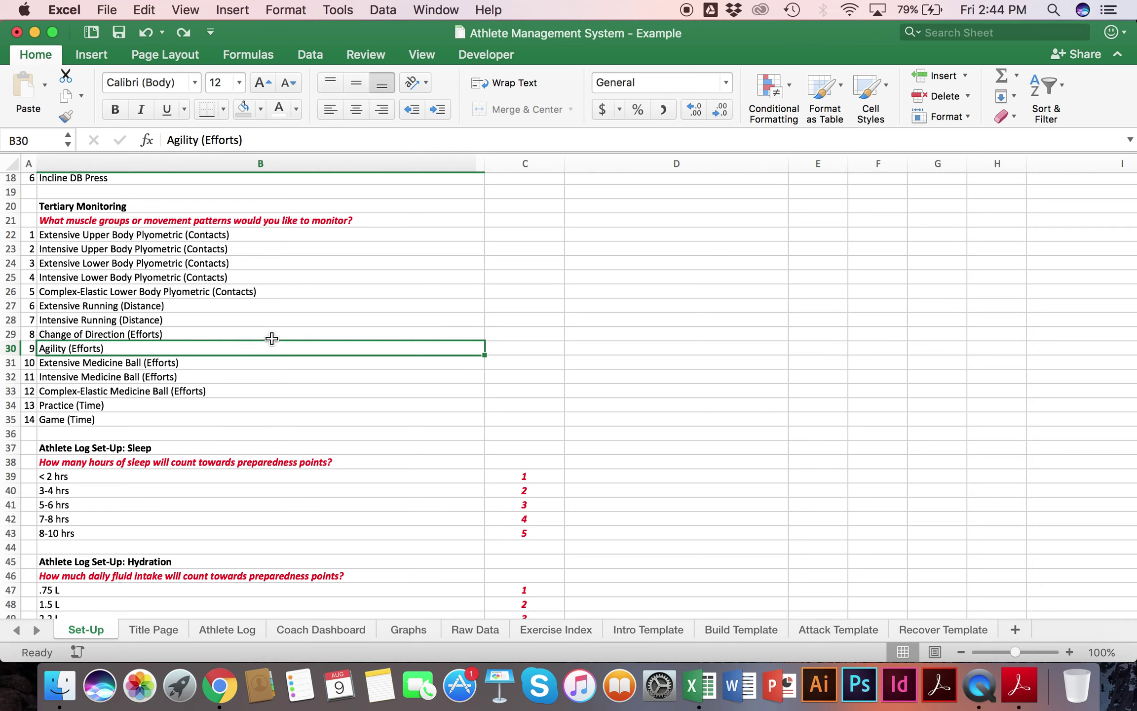
Step: Rename tertiary item 9 in B30 to a lateral change-of-direction exercise, then undo back to Agility (Efforts)
{"action": "type", "text": "Lateral"}
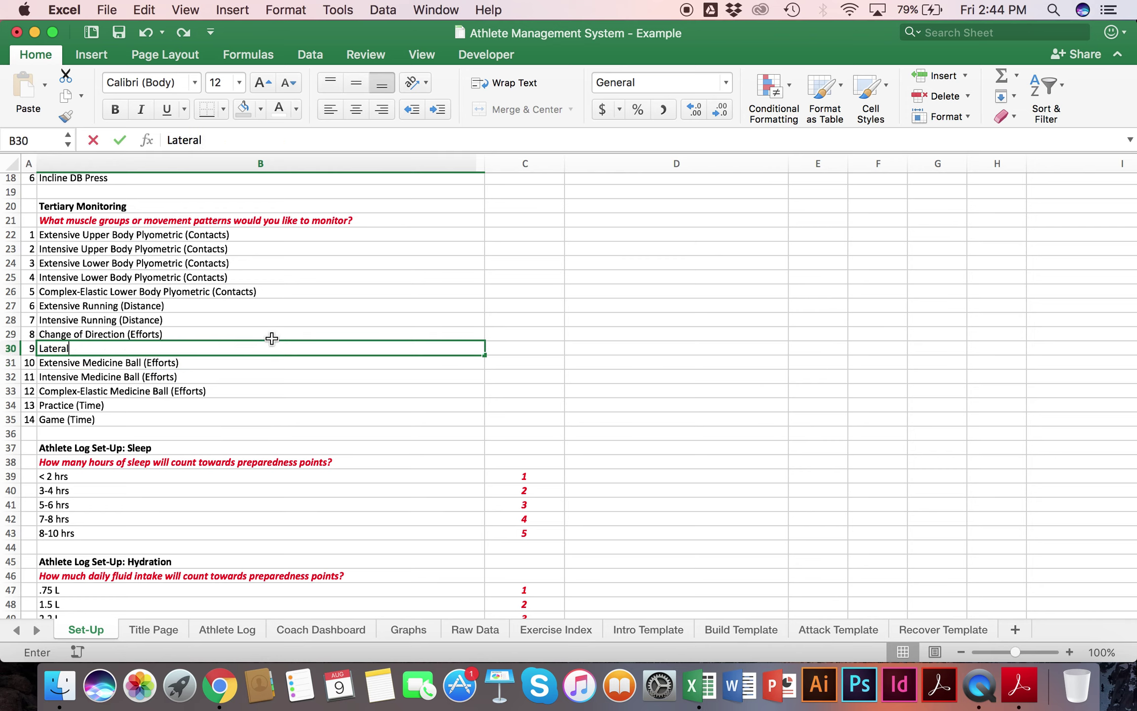
{"action": "key", "text": "BackSpace"}
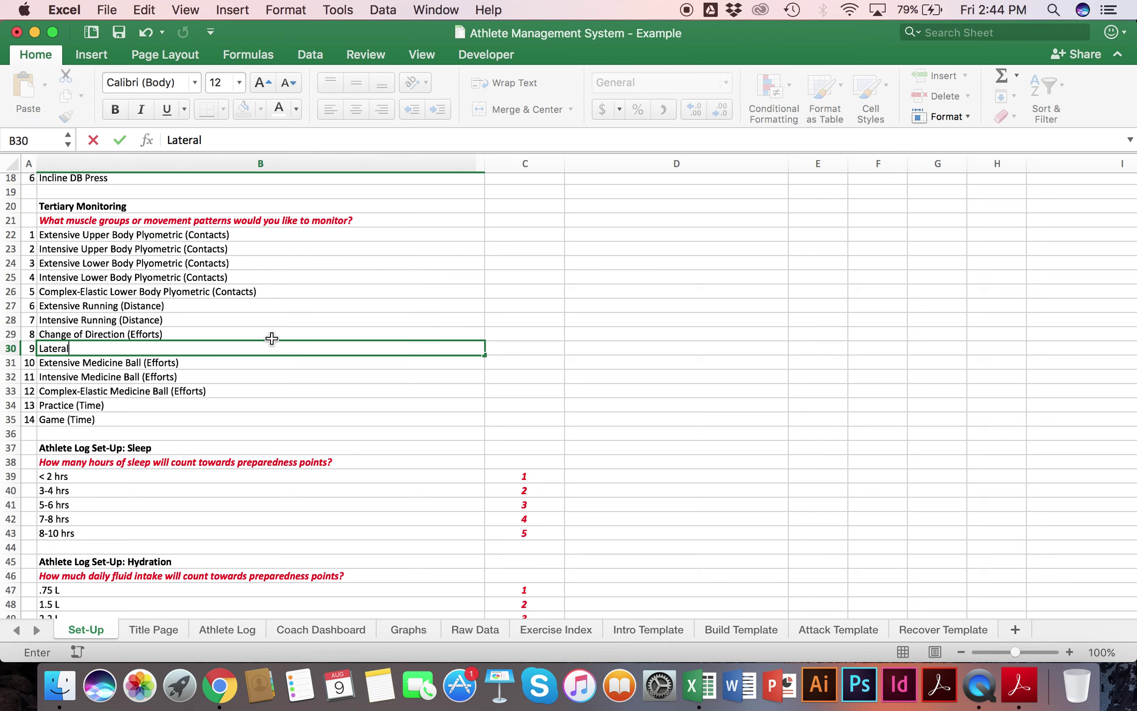
{"action": "type", "text": "Intensive Lower Body"}
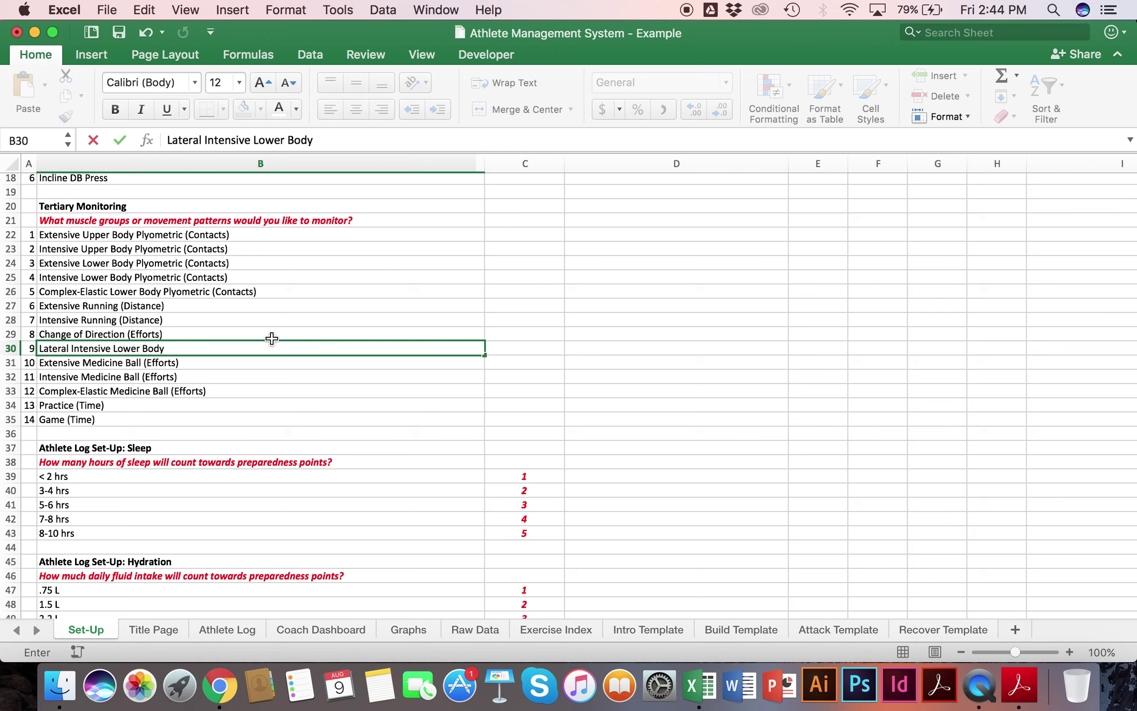
{"action": "type", "text": " Change of D"}
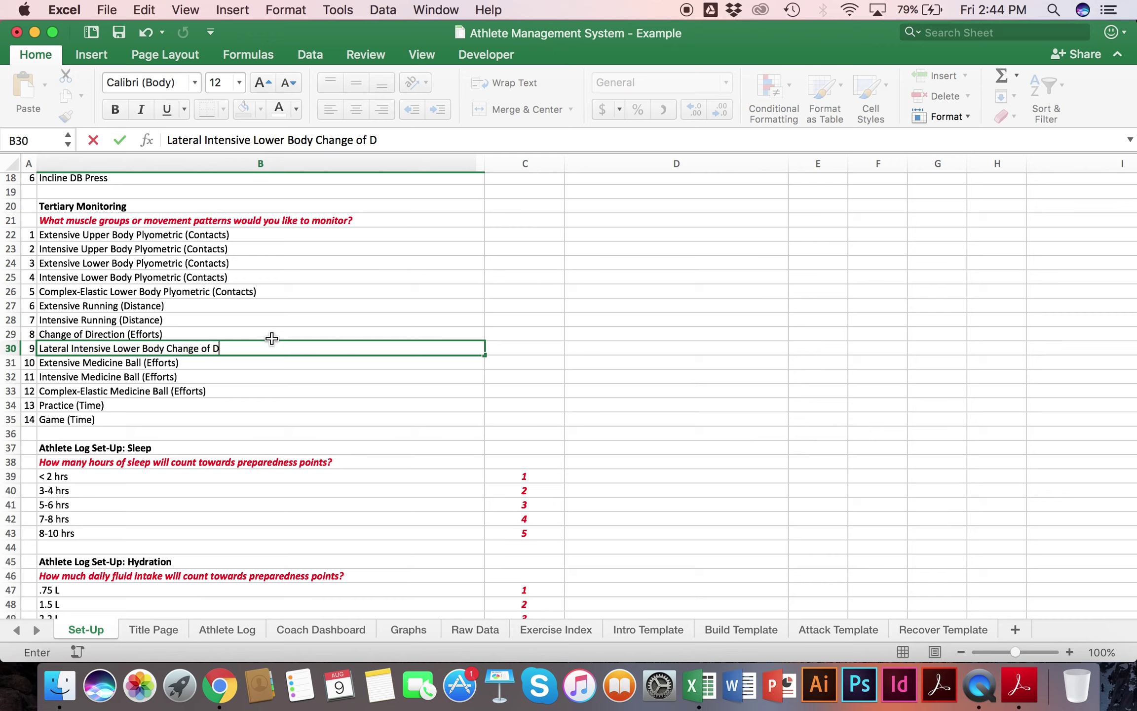
{"action": "type", "text": "irection Exercises"}
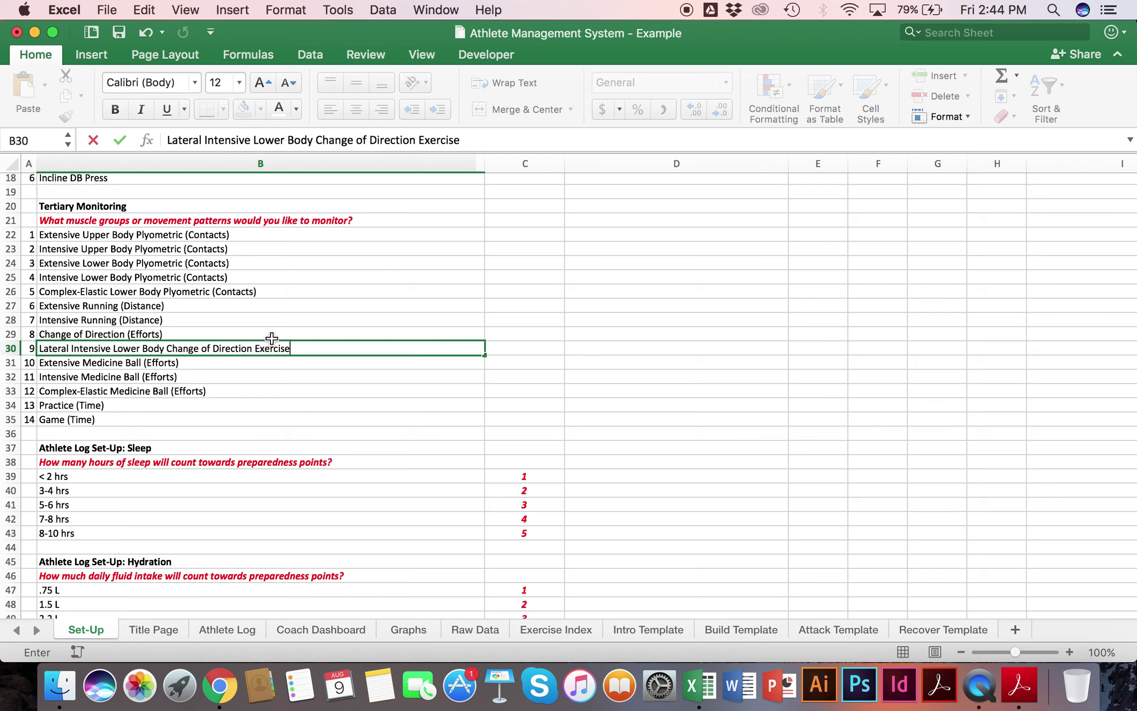
{"action": "key", "text": "Return"}
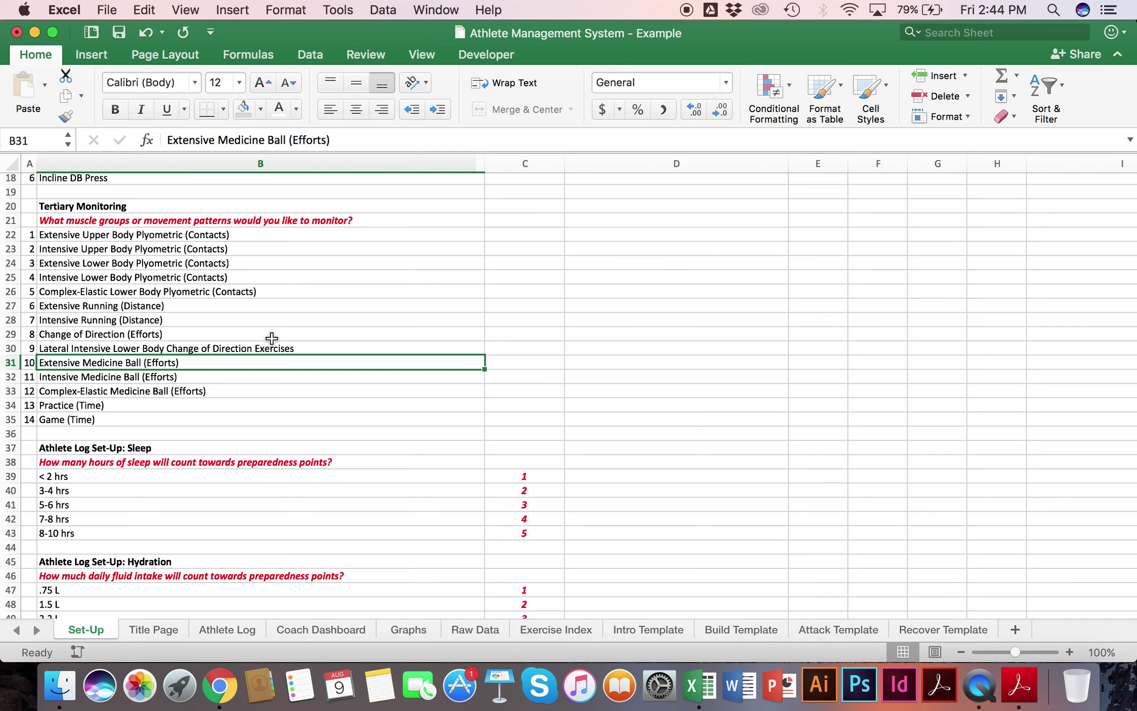
{"action": "key", "text": "super+z"}
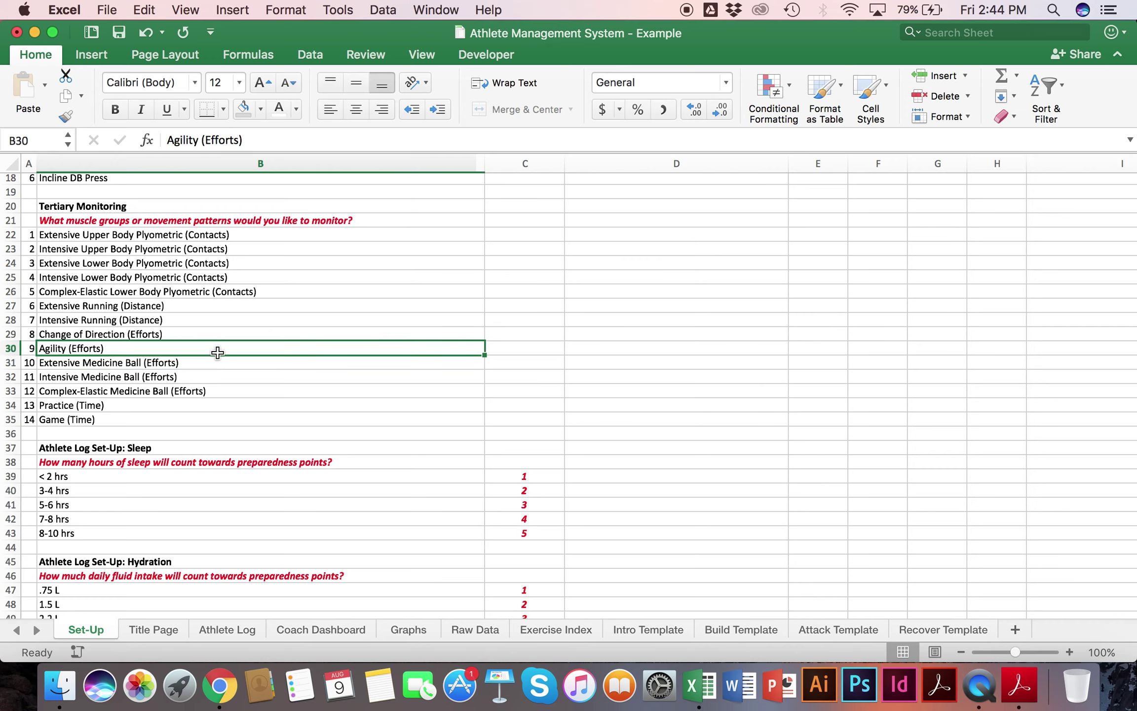
{"action": "left_click_drag", "start_coordinate": [205, 235], "coordinate": [199, 414]}
Step: Select the Set-Up monitoring lists in column B, then go to the Exercise Index sheet
{"action": "left_click", "coordinate": [286, 295]}
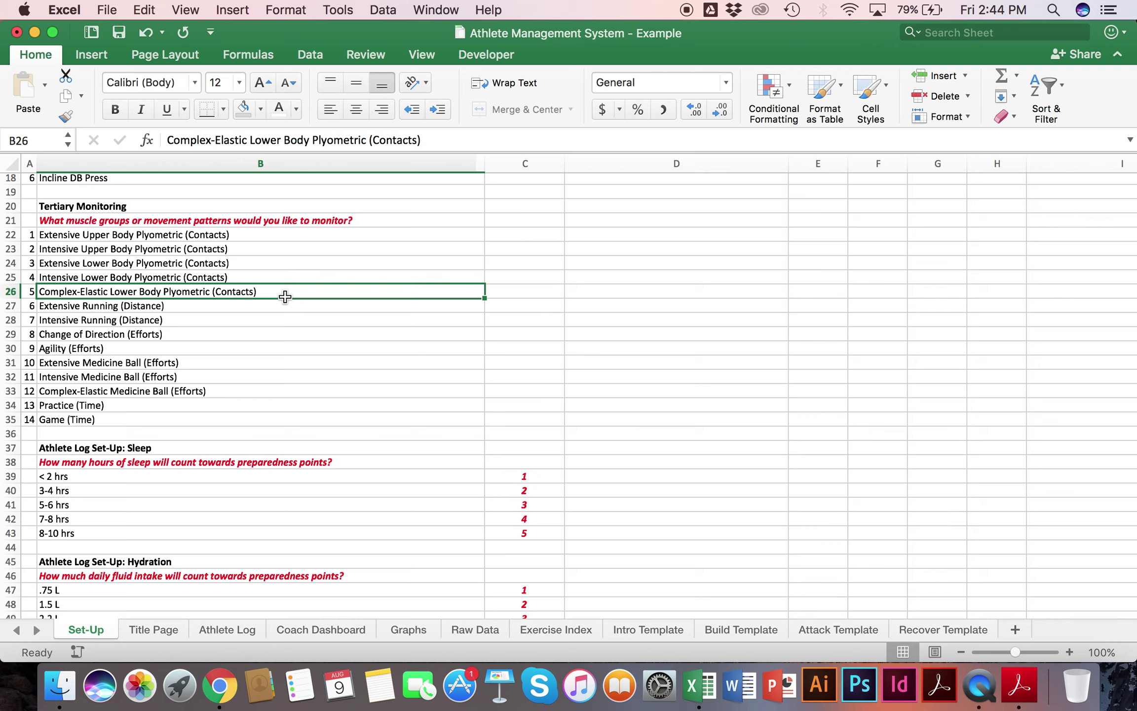
{"action": "left_click_drag", "start_coordinate": [251, 233], "coordinate": [236, 412]}
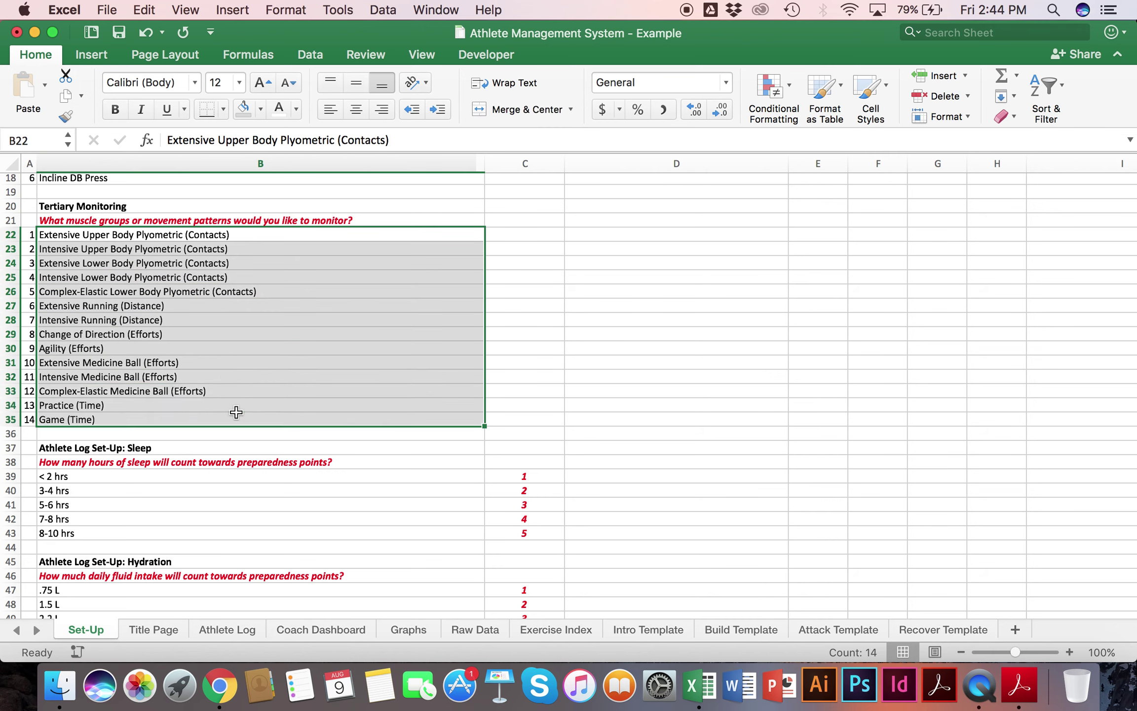
{"action": "scroll", "coordinate": [261, 330], "scroll_direction": "up", "scroll_amount": 6}
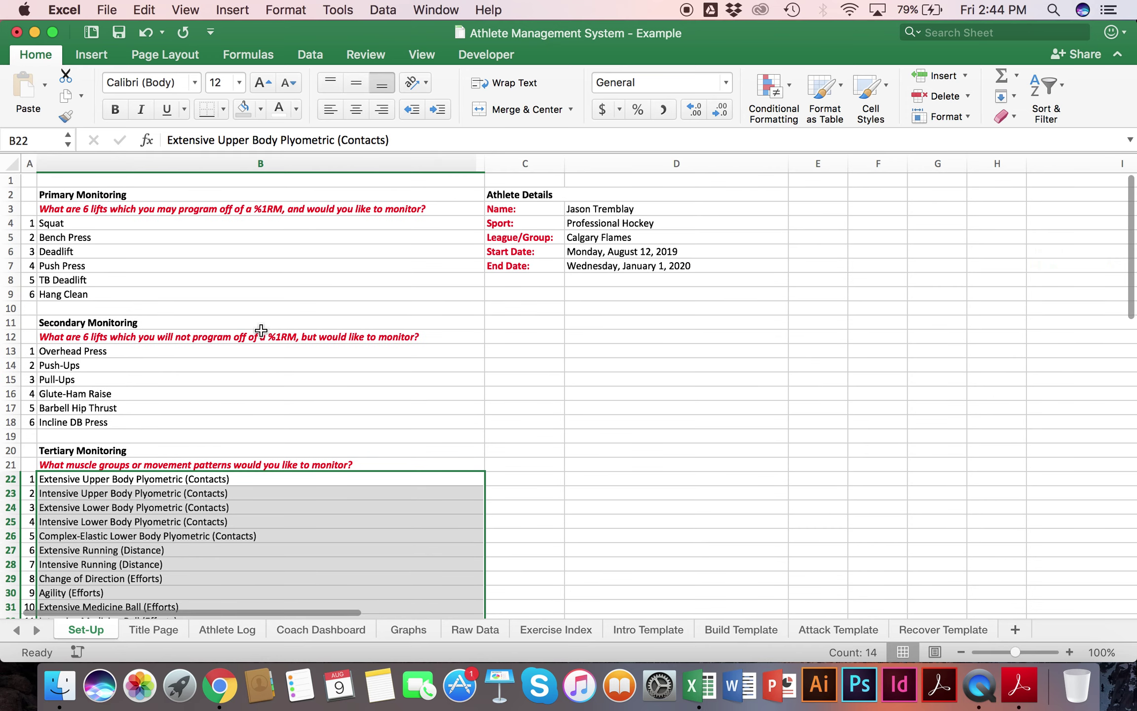
{"action": "left_click_drag", "start_coordinate": [88, 195], "coordinate": [104, 493]}
{"action": "left_click", "coordinate": [104, 535]}
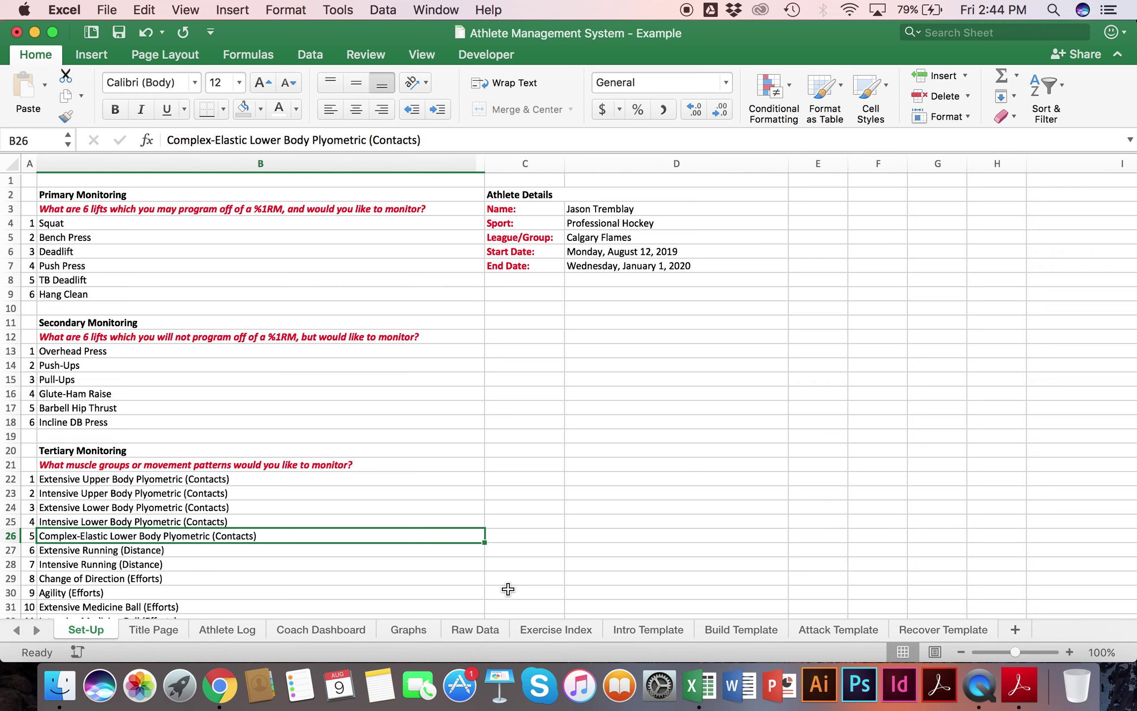
{"action": "left_click", "coordinate": [534, 625]}
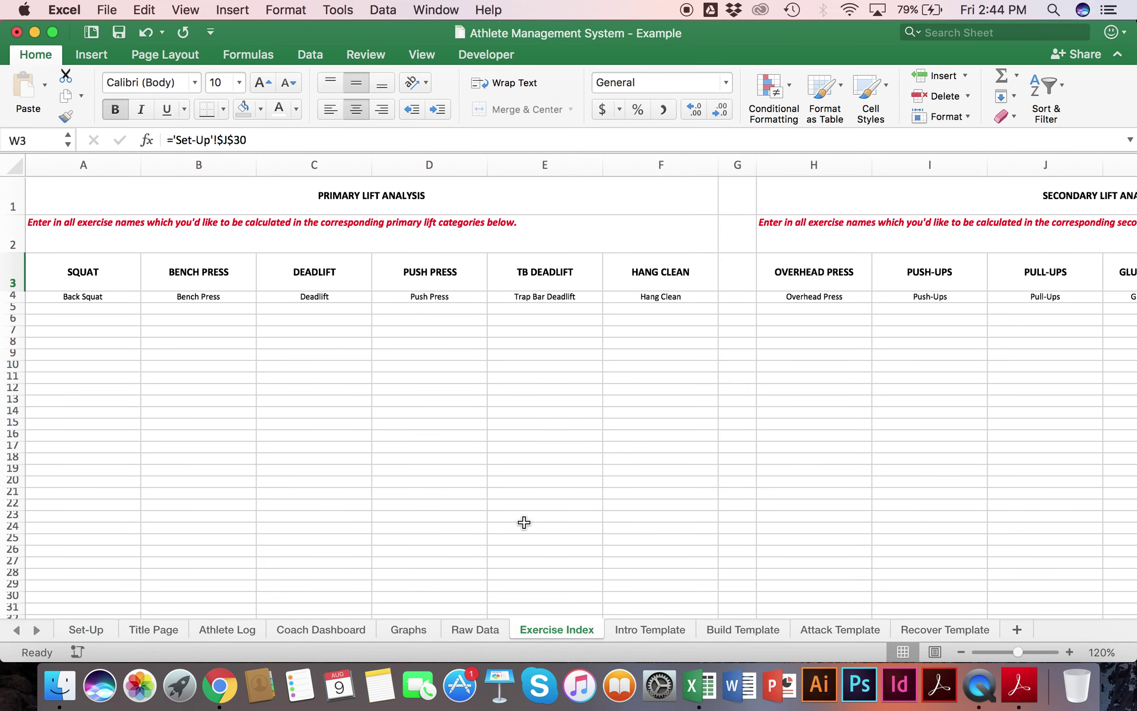
{"action": "left_click_drag", "start_coordinate": [96, 307], "coordinate": [89, 576]}
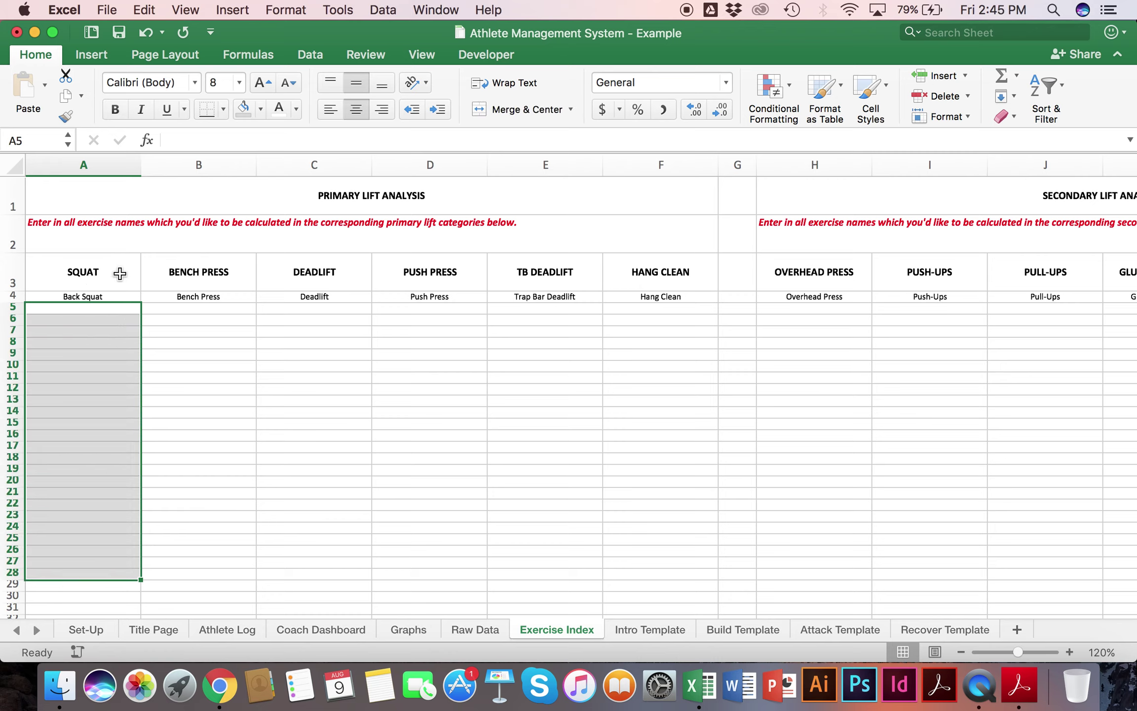
{"action": "left_click", "coordinate": [69, 307]}
{"action": "type", "text": "Pause Squat"}
{"action": "key", "text": "Return"}
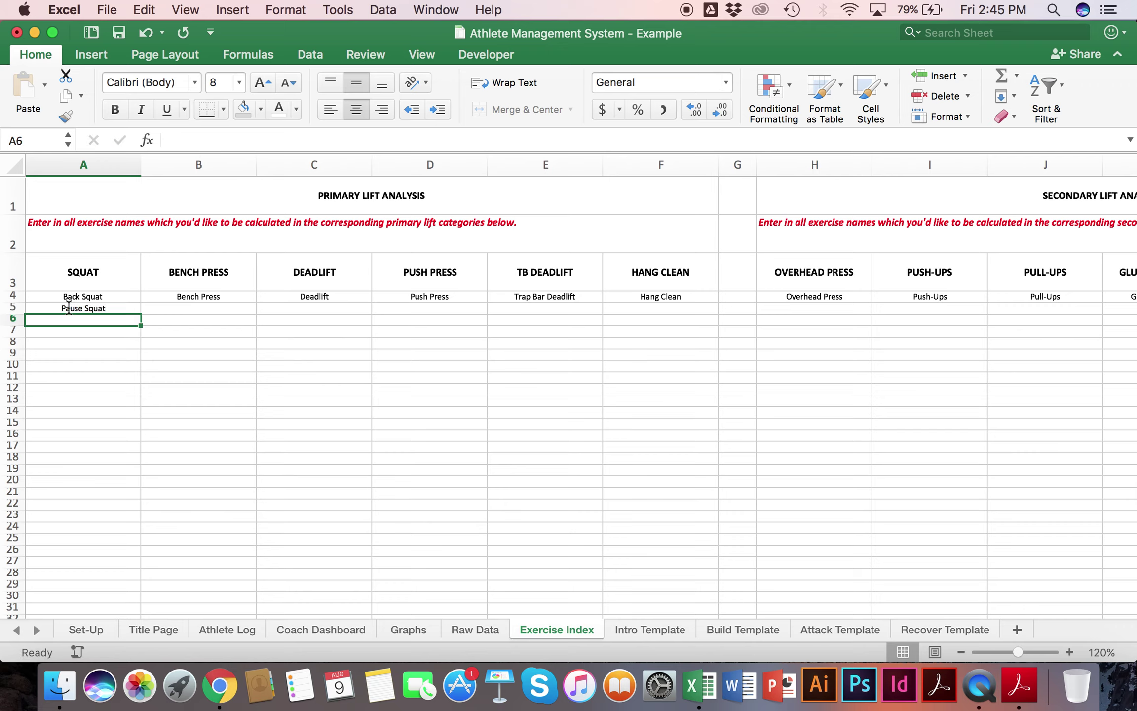
{"action": "type", "text": "Sq"}
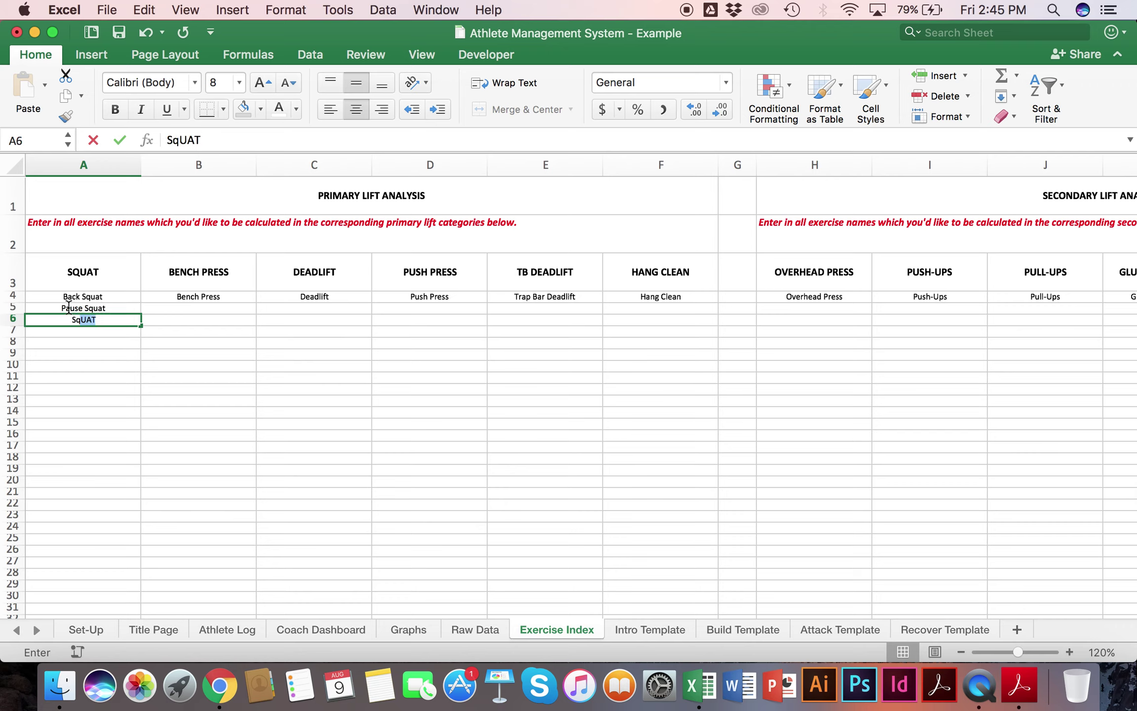
{"action": "type", "text": "uat w/ ISO at Bottom"}
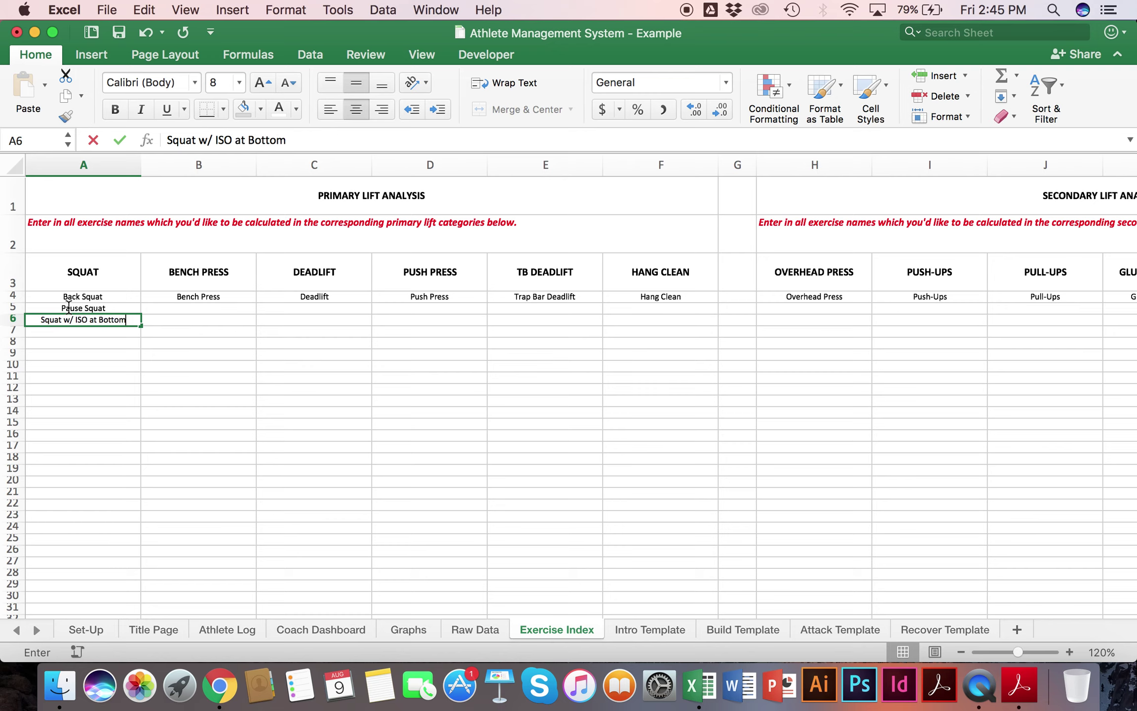
{"action": "key", "text": "Return"}
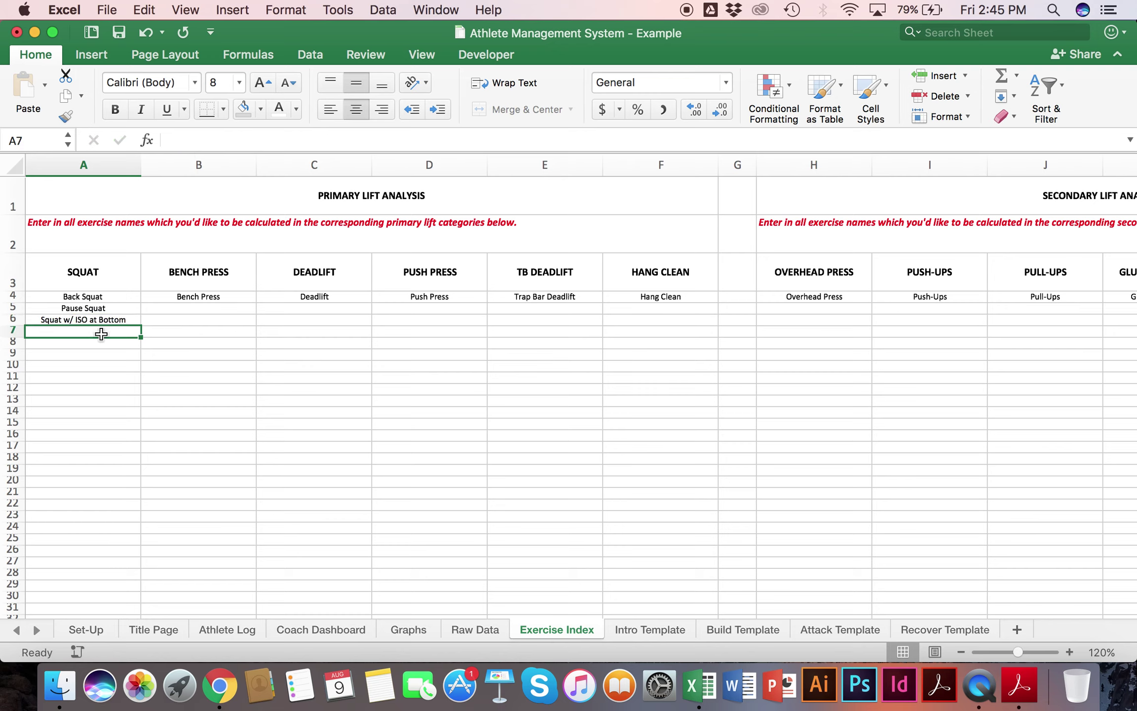
{"action": "left_click", "coordinate": [108, 266]}
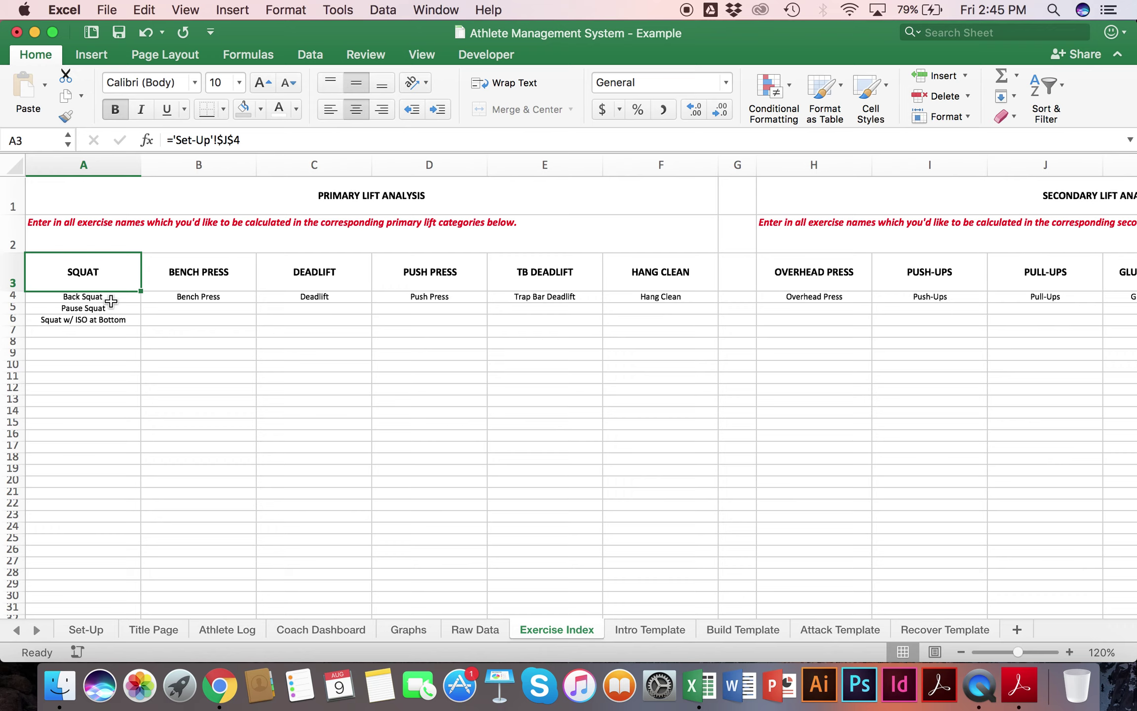
{"action": "mouse_move", "coordinate": [111, 301]}
{"action": "left_mouse_down"}
{"action": "mouse_move", "coordinate": [102, 330]}
{"action": "mouse_move", "coordinate": [109, 309]}
{"action": "mouse_move", "coordinate": [114, 321]}
{"action": "left_mouse_up"}
{"action": "left_click", "coordinate": [115, 310]}
{"action": "key", "text": "Delete"}
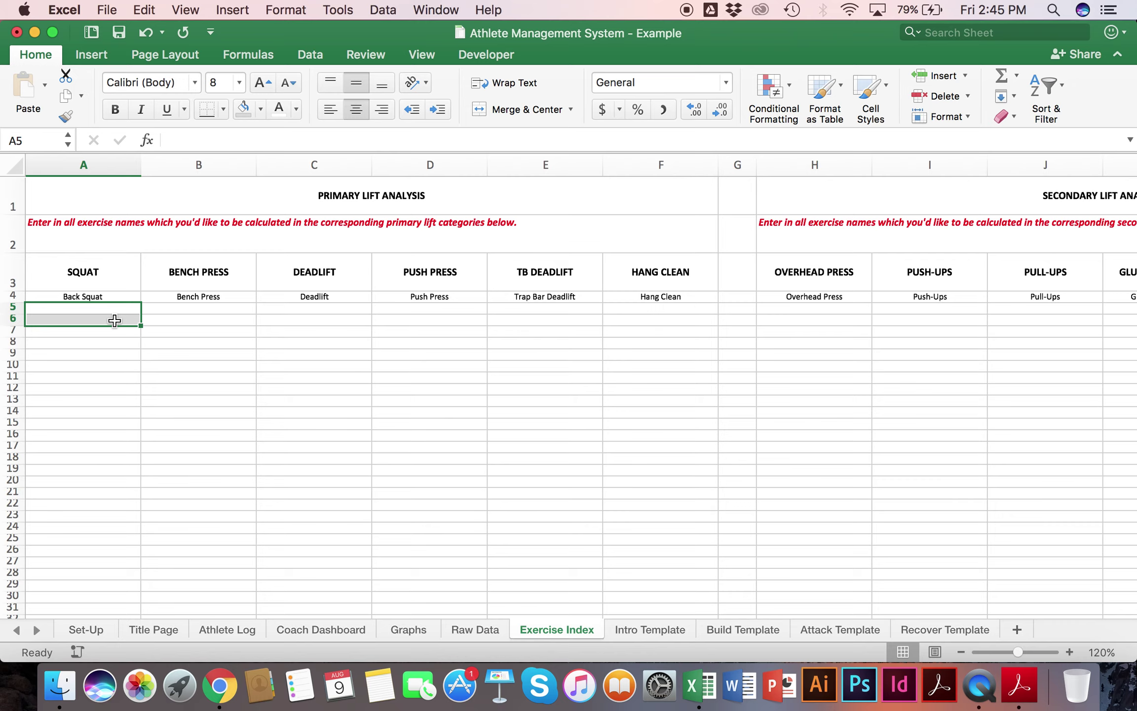
{"action": "scroll", "coordinate": [485, 264], "scroll_direction": "right", "scroll_amount": 10}
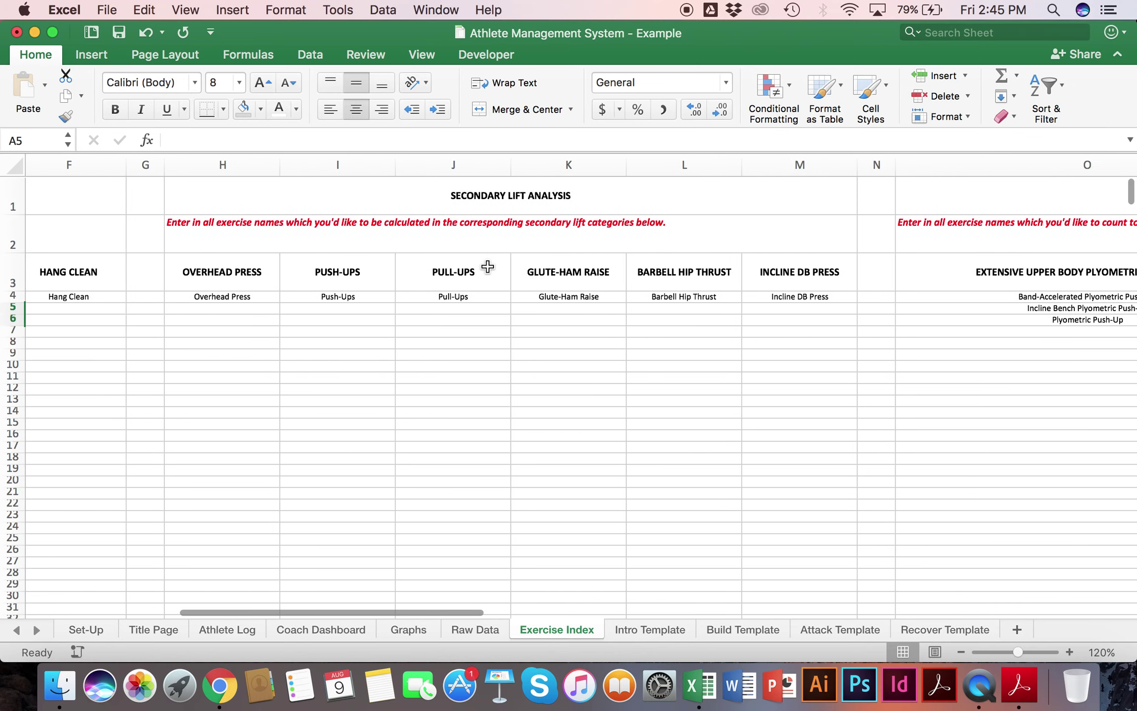
{"action": "left_click", "coordinate": [246, 311]}
{"action": "type", "text": "Landmine M"}
{"action": "key", "text": "BackSpace"}
{"action": "type", "text": "Press, Half-Kneeling"}
{"action": "key", "text": "Return"}
{"action": "left_click_drag", "start_coordinate": [242, 296], "coordinate": [241, 313]}
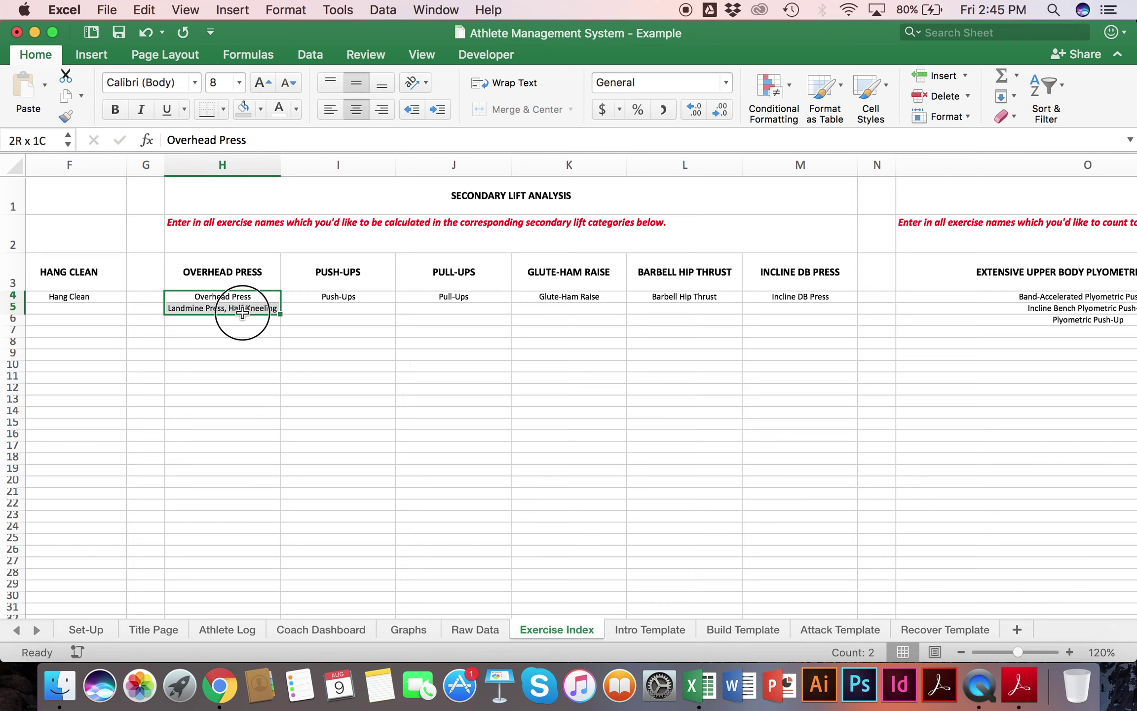
{"action": "left_click", "coordinate": [246, 344]}
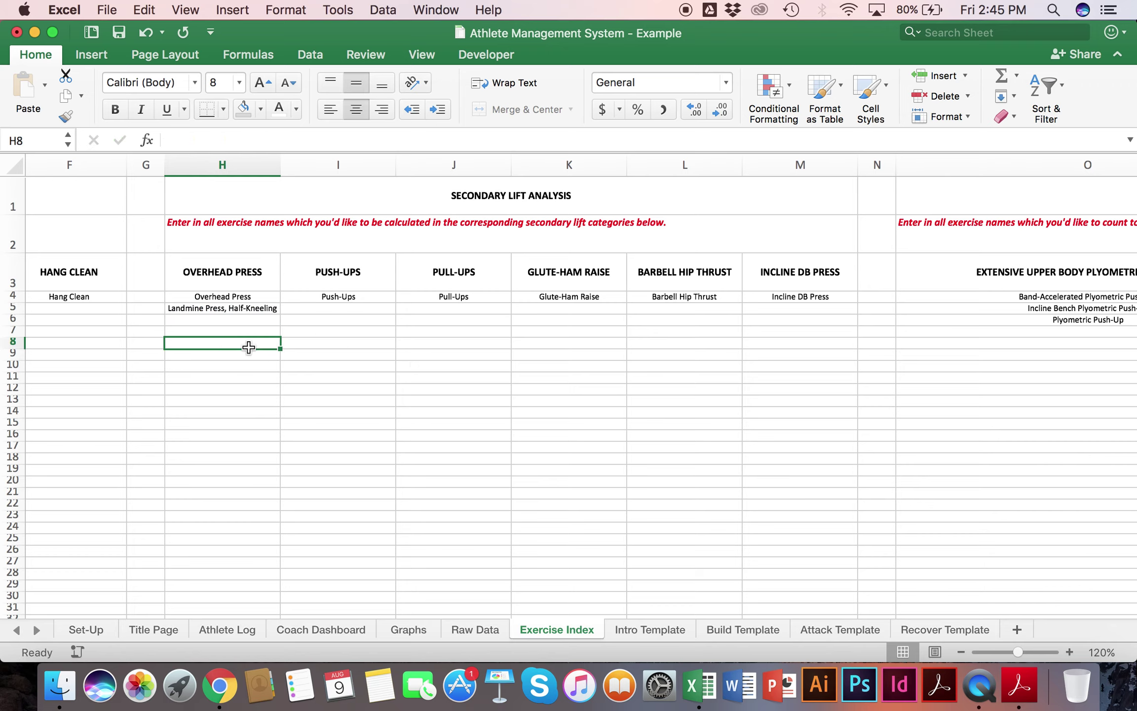
{"action": "double_click", "coordinate": [243, 318]}
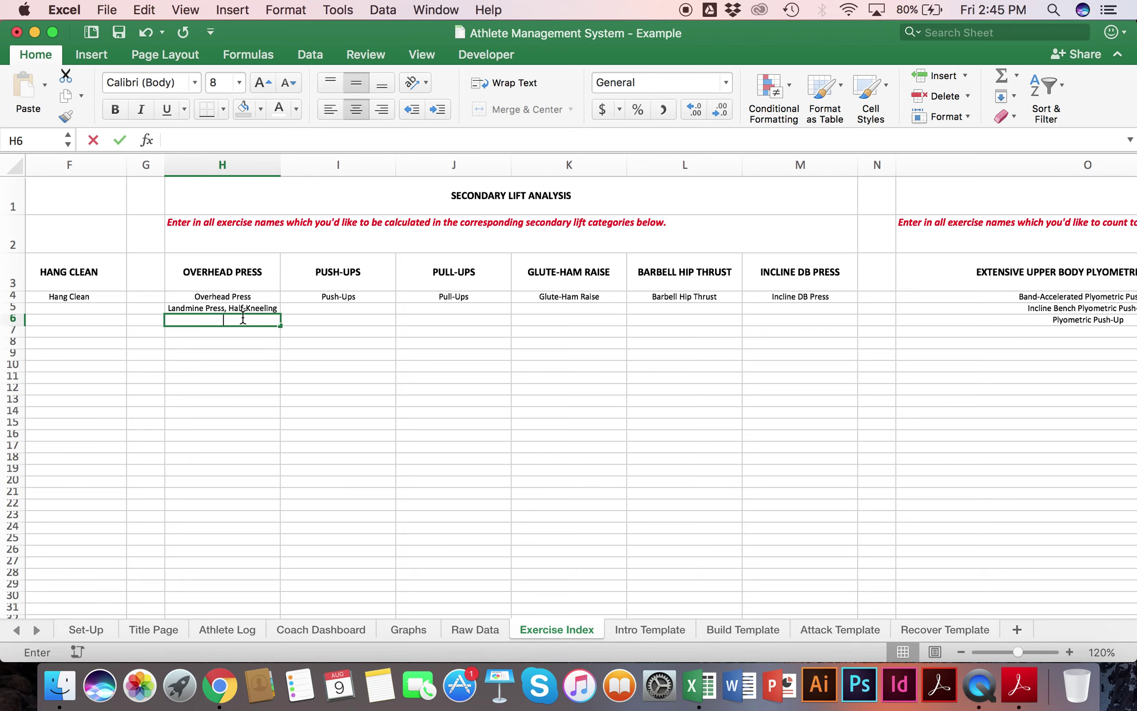
{"action": "type", "text": "DB Shoulder Press, 1-Arm, Standing"}
{"action": "key", "text": "Return"}
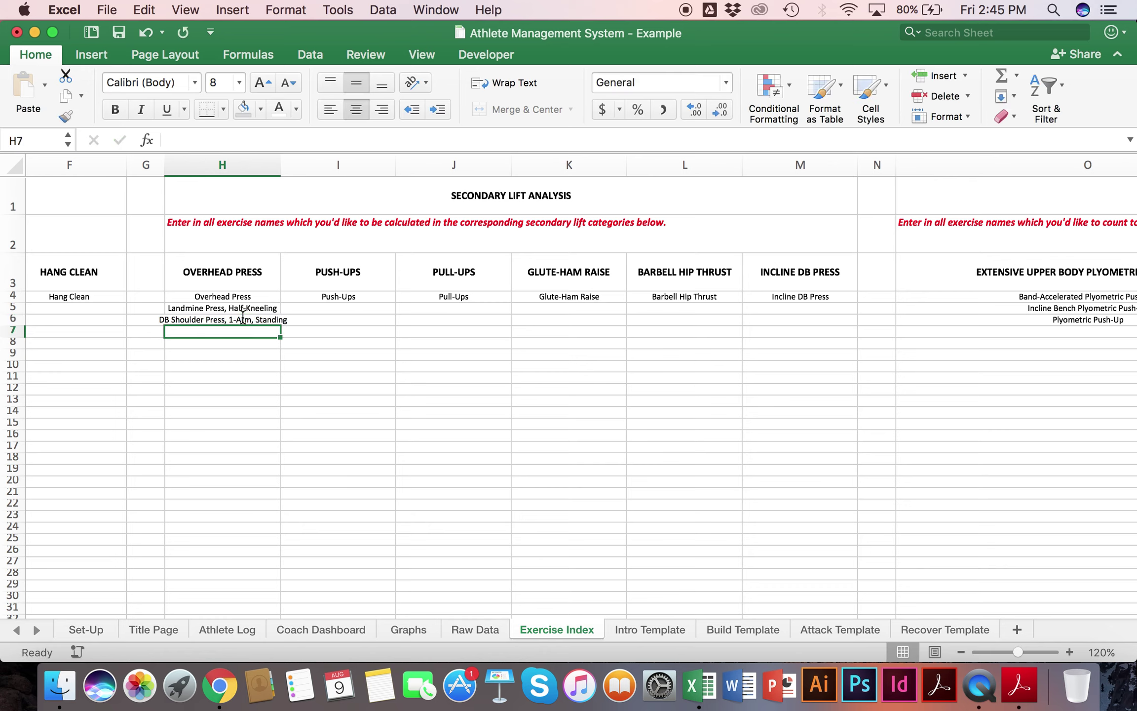
{"action": "left_click_drag", "start_coordinate": [241, 308], "coordinate": [241, 317]}
{"action": "key", "text": "Delete"}
{"action": "left_click_drag", "start_coordinate": [223, 272], "coordinate": [223, 486]}
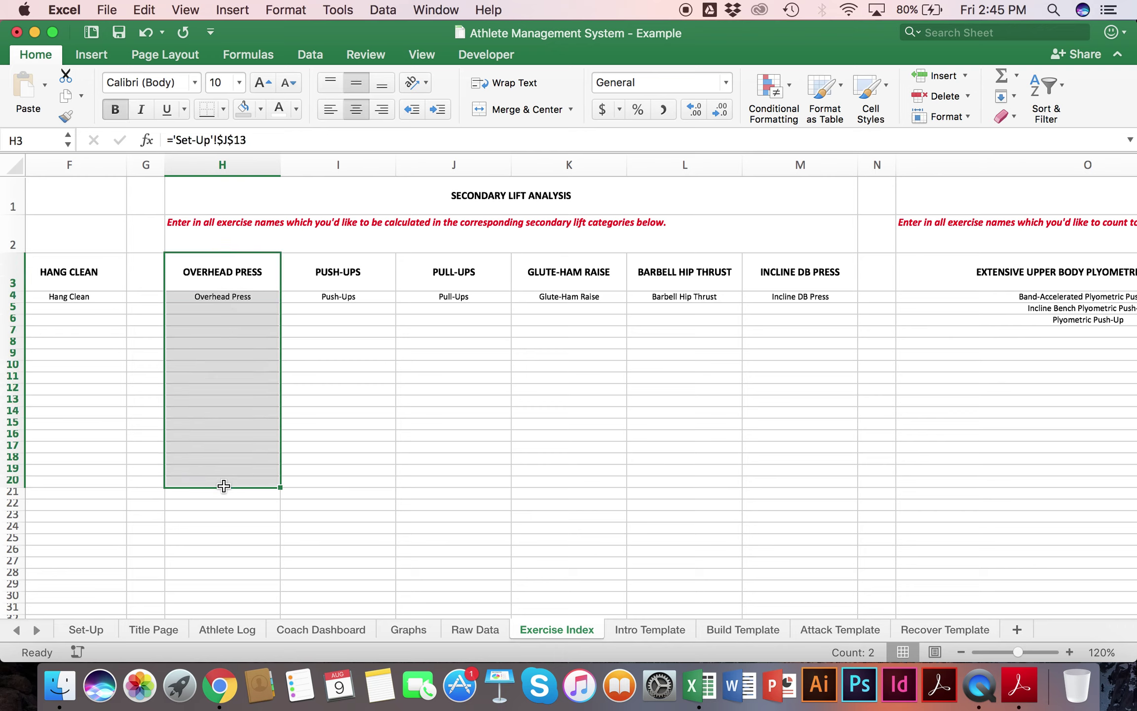
{"action": "left_click", "coordinate": [225, 295]}
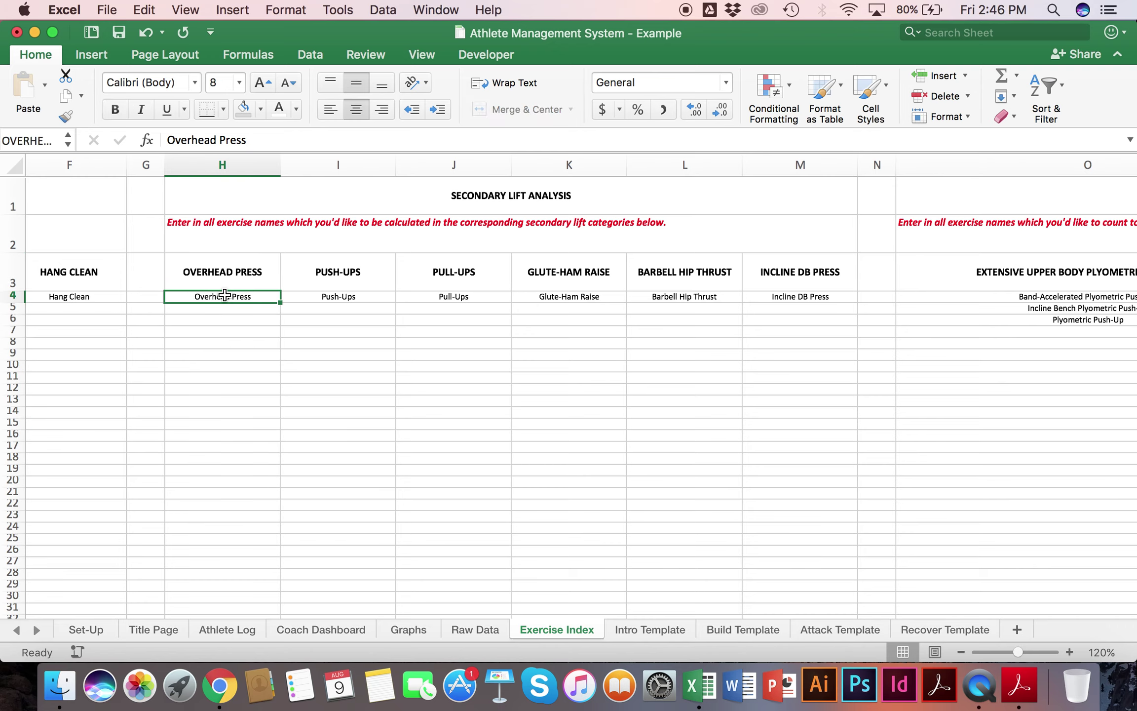
Step: Replace the Pull-Ups secondary lift on Set-Up with Split Squat
{"action": "left_click", "coordinate": [81, 629]}
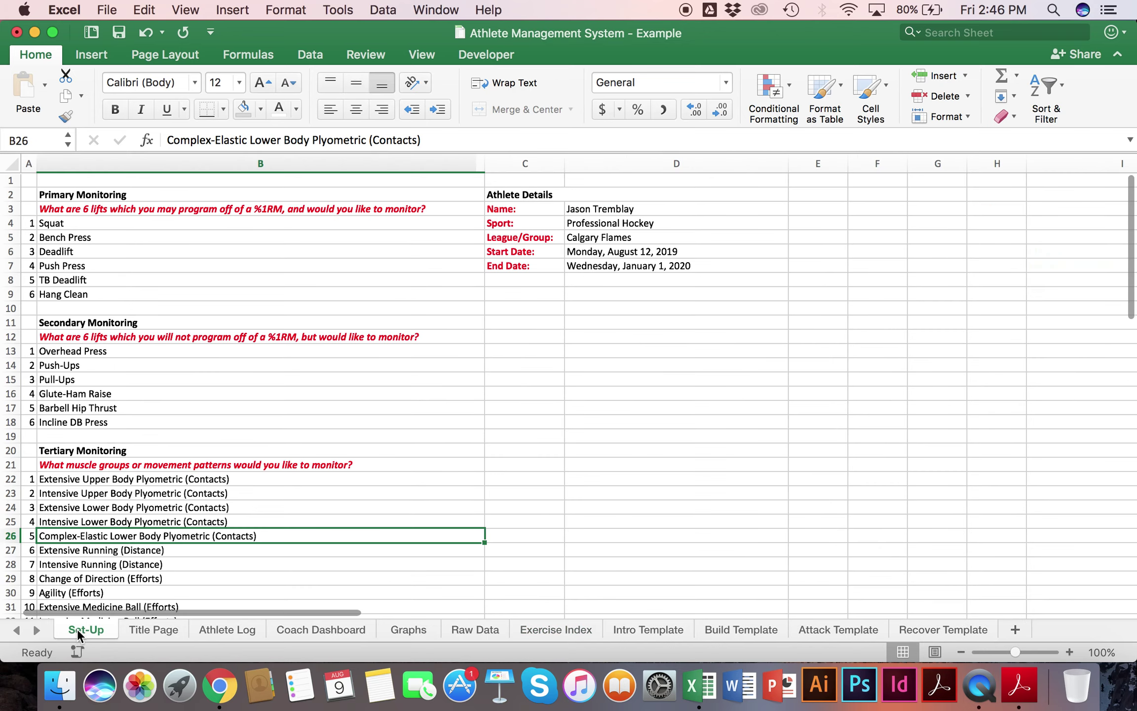
{"action": "scroll", "coordinate": [179, 437], "scroll_direction": "down", "scroll_amount": 5}
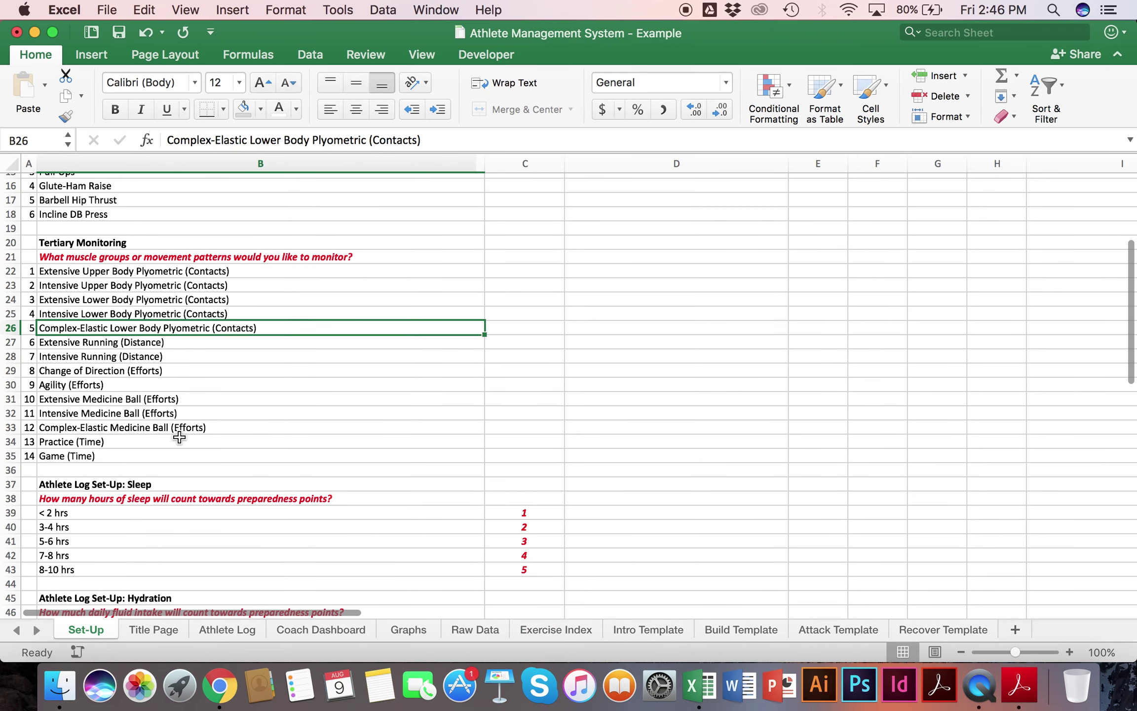
{"action": "scroll", "coordinate": [179, 437], "scroll_direction": "up", "scroll_amount": 5}
{"action": "left_click", "coordinate": [86, 380]}
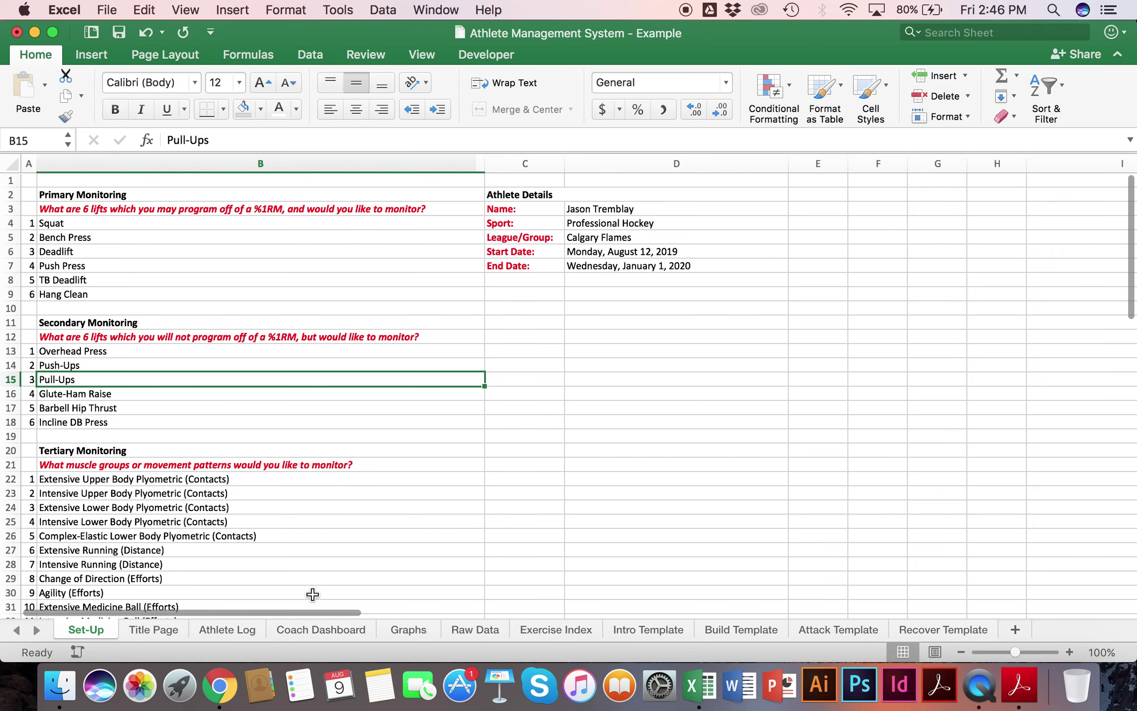
{"action": "type", "text": "Split Squat"}
{"action": "key", "text": "Return"}
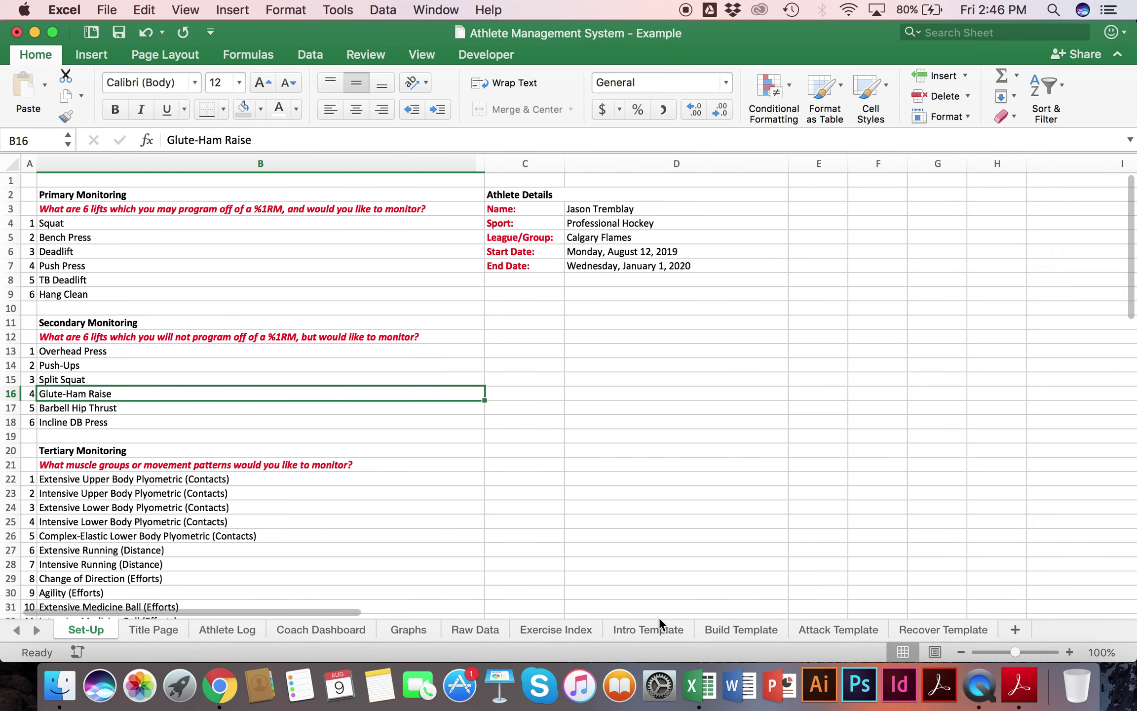
Step: List DB Split Squat, DB Skater Squat and DB Rear Foot Elevated Split Squat under SPLIT SQUAT, then undo them
{"action": "left_click", "coordinate": [555, 630]}
{"action": "left_click", "coordinate": [459, 288]}
{"action": "left_click", "coordinate": [447, 300]}
{"action": "type", "text": "DB Split Squat"}
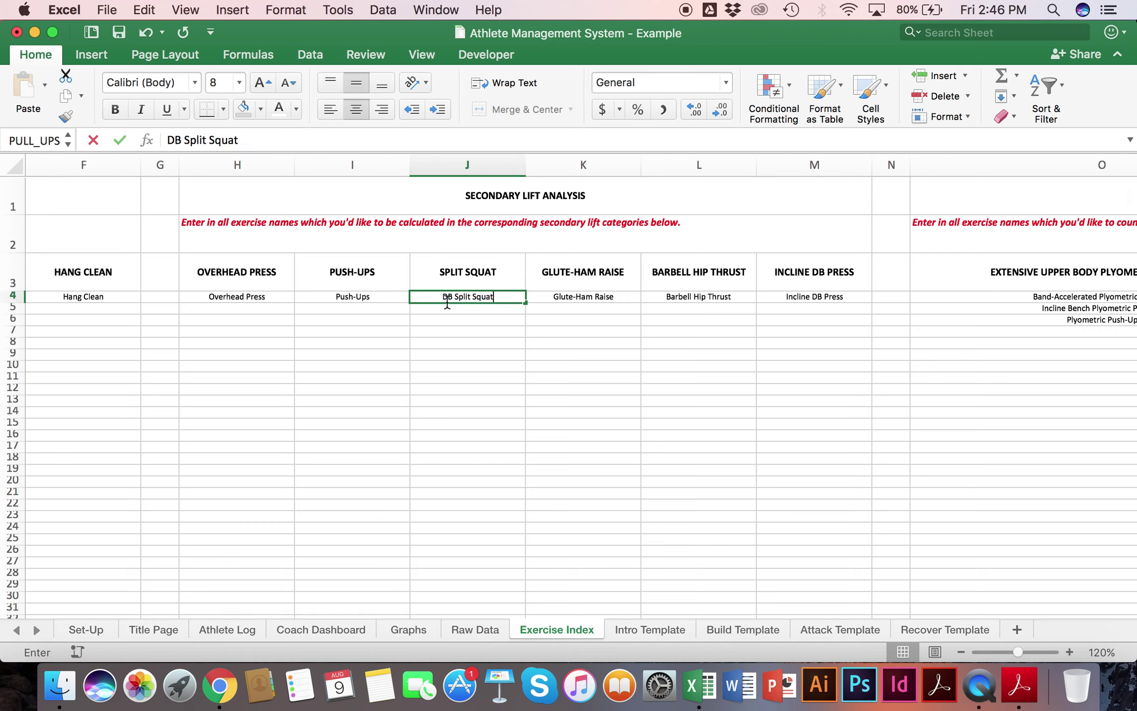
{"action": "key", "text": "Return"}
{"action": "type", "text": "DB Skater Squat"}
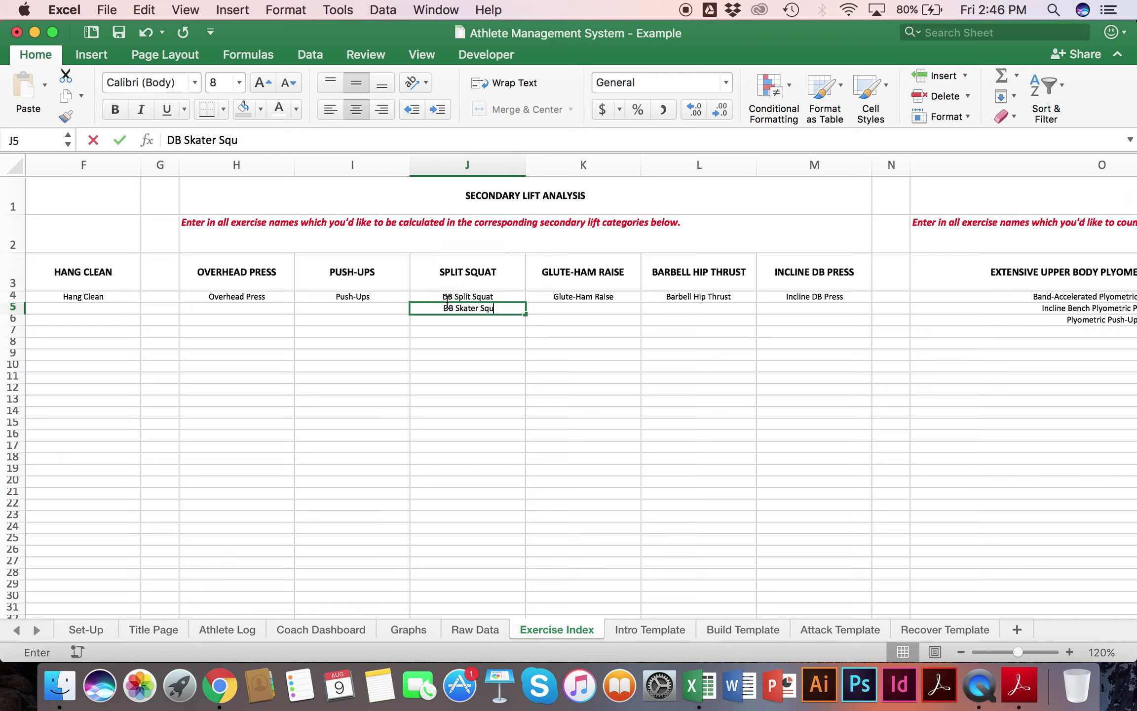
{"action": "key", "text": "Return"}
{"action": "type", "text": "DB"}
{"action": "type", "text": "Rea"}
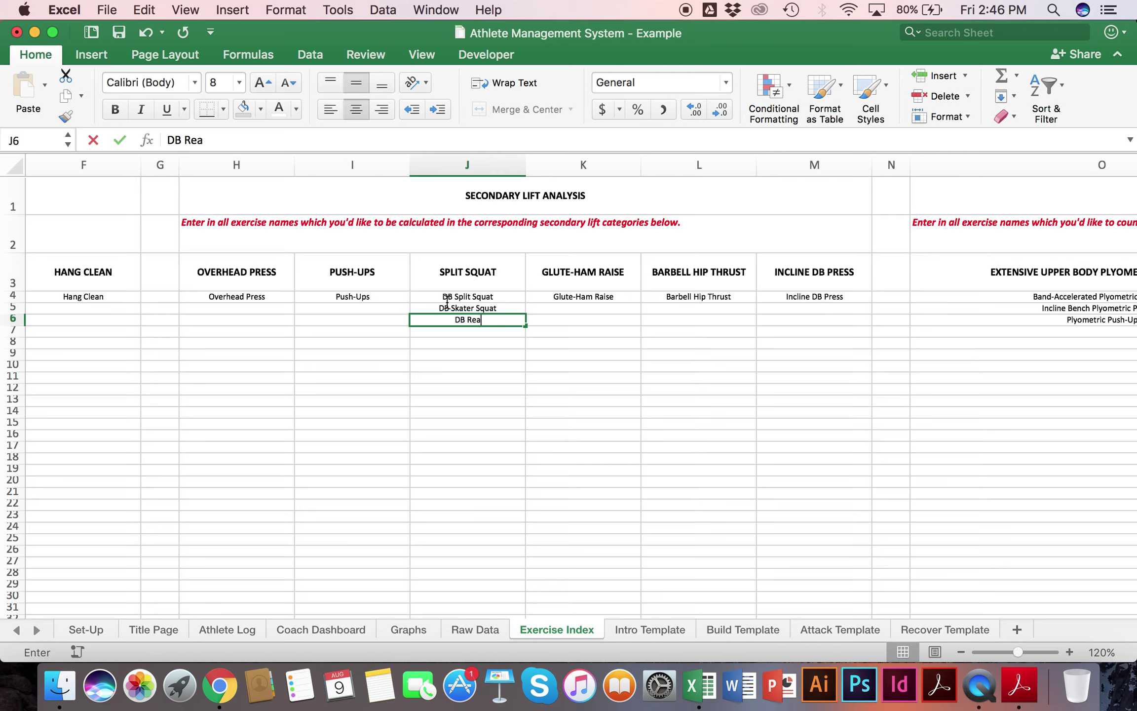
{"action": "type", "text": "r Foot Elevated Split Squat"}
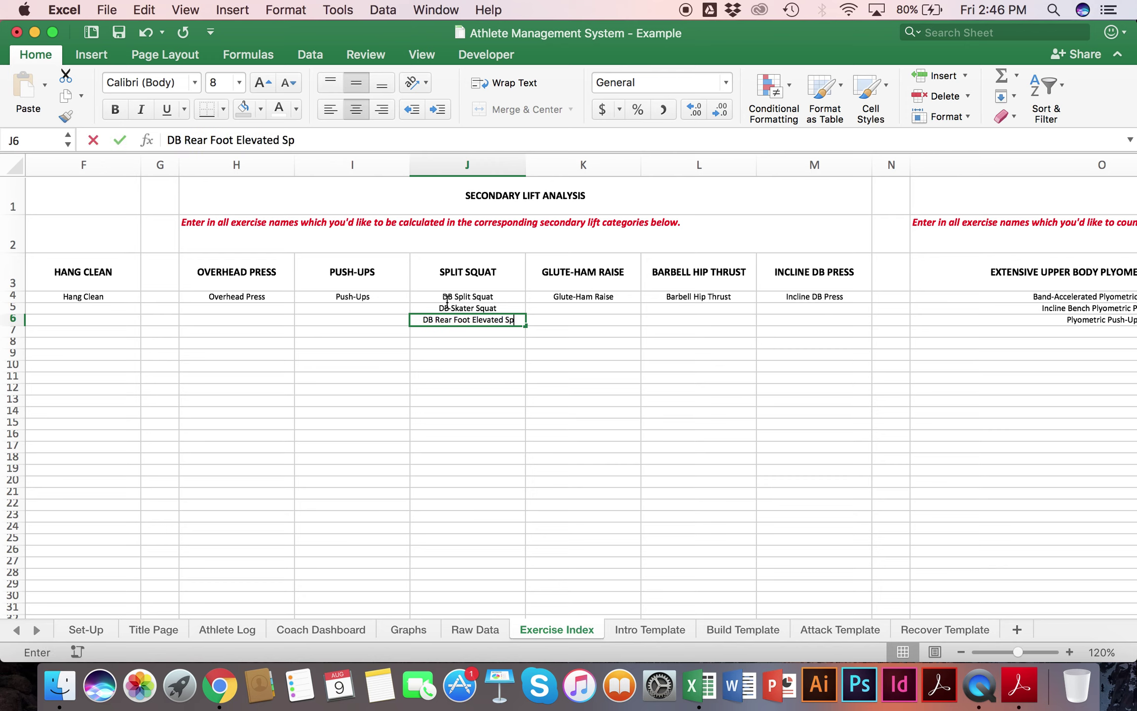
{"action": "key", "text": "Return"}
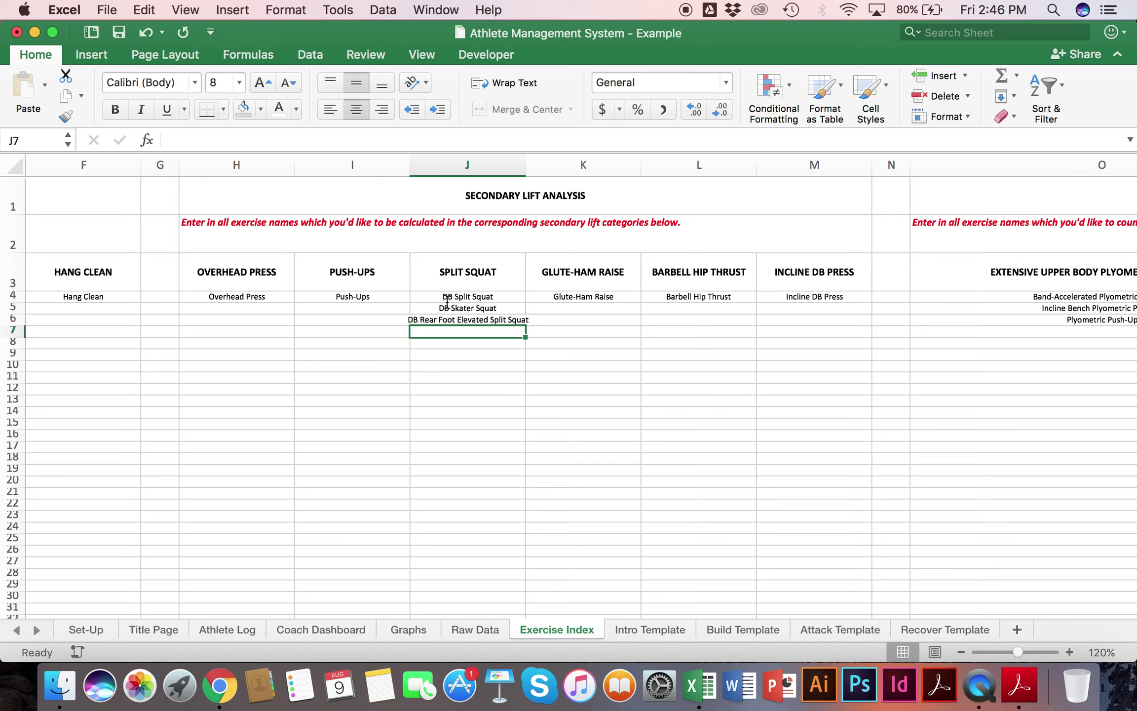
{"action": "key", "text": "super+z"}
{"action": "key", "text": "super+z"}
{"action": "key", "text": "super+z"}
{"action": "key", "text": "super+z"}
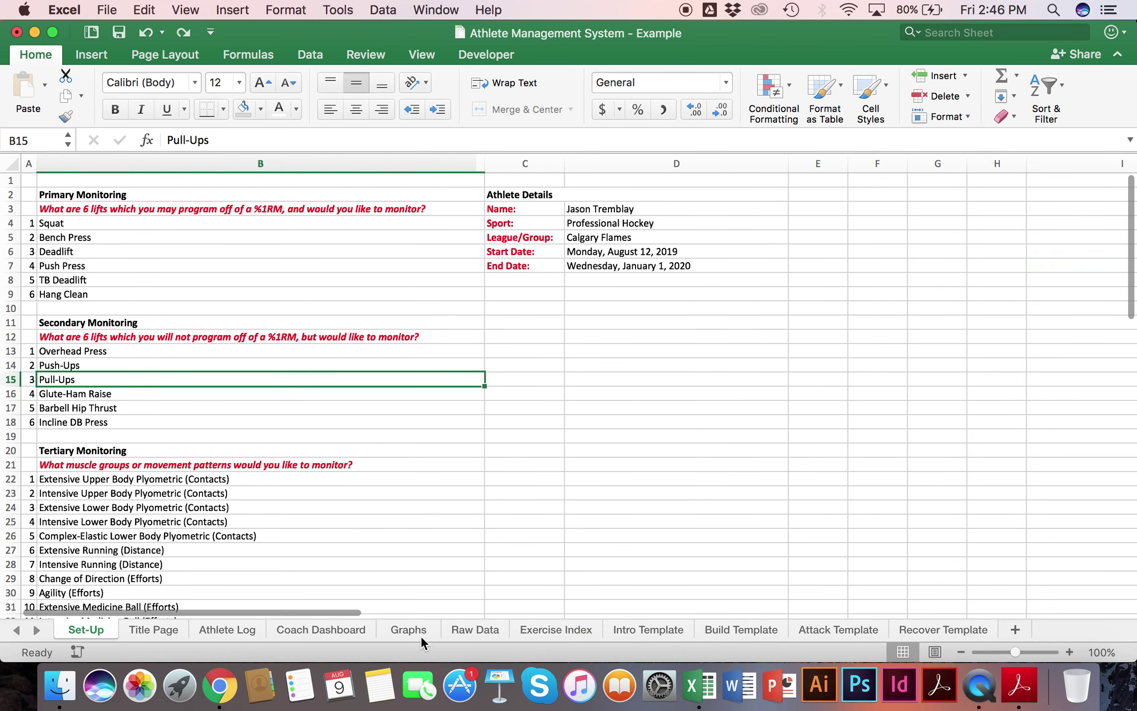
Step: Browse the Exercise Index category columns, highlighting the extensive upper body plyometrics, then return to Set-Up
{"action": "left_click", "coordinate": [566, 629]}
{"action": "scroll", "coordinate": [640, 340], "scroll_direction": "right", "scroll_amount": 5}
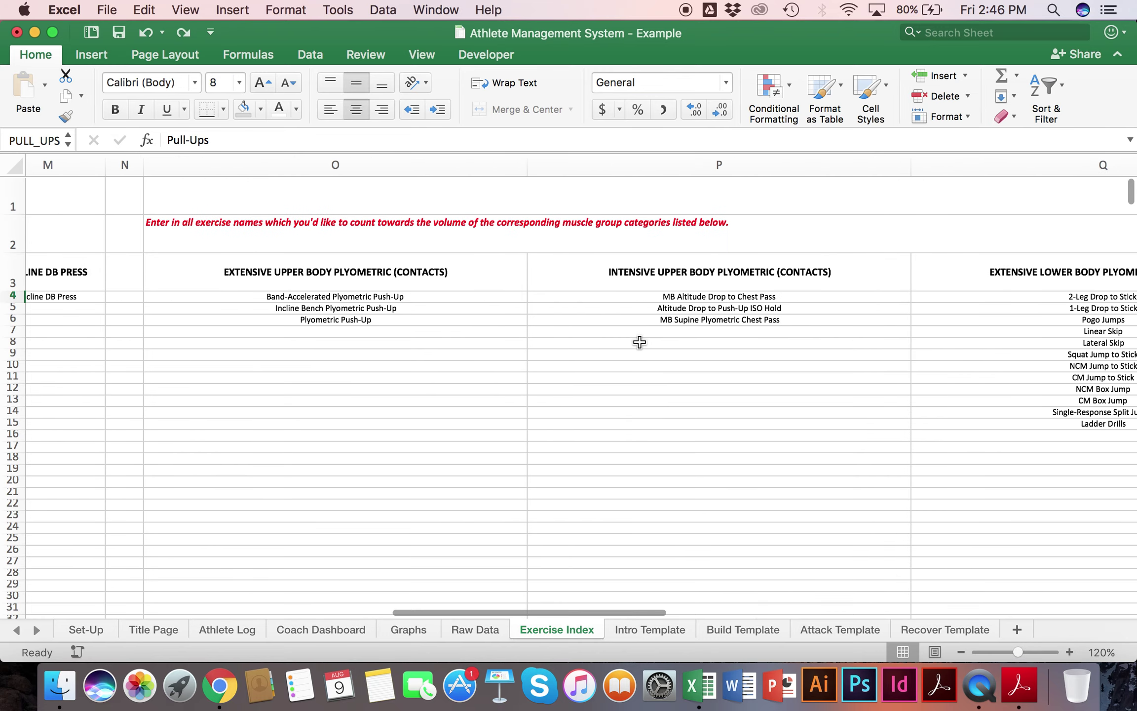
{"action": "left_click_drag", "start_coordinate": [382, 296], "coordinate": [383, 324]}
{"action": "scroll", "coordinate": [383, 323], "scroll_direction": "right", "scroll_amount": 5}
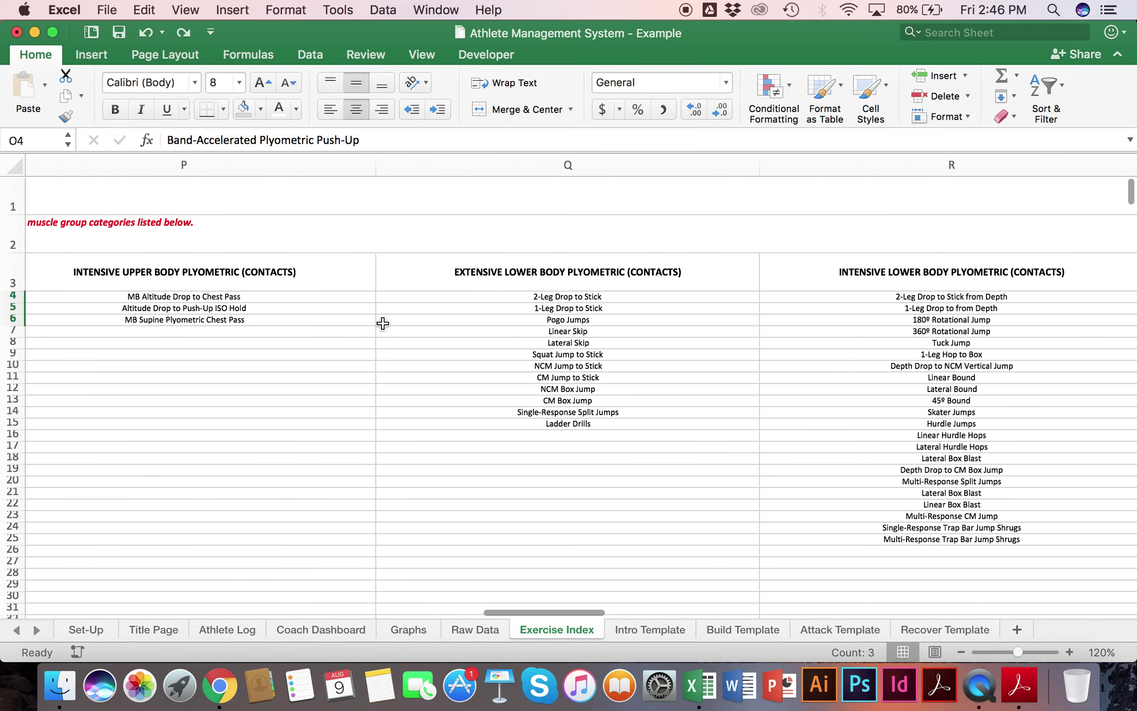
{"action": "scroll", "coordinate": [383, 324], "scroll_direction": "right", "scroll_amount": 5}
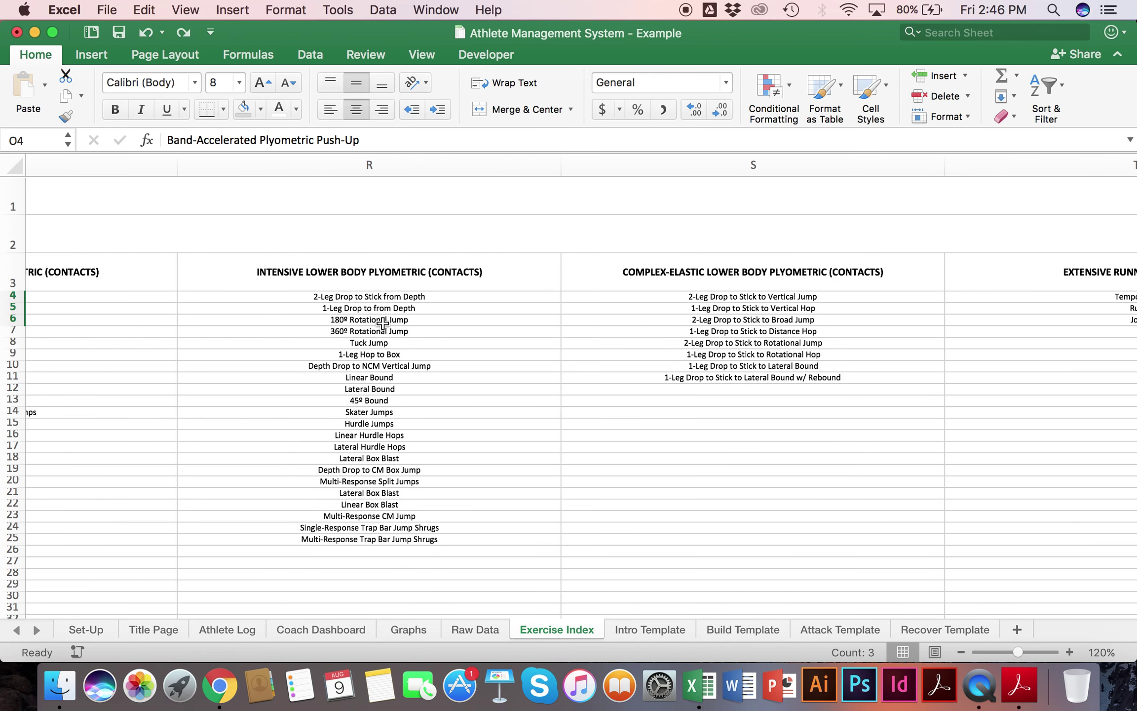
{"action": "scroll", "coordinate": [383, 323], "scroll_direction": "right", "scroll_amount": 5}
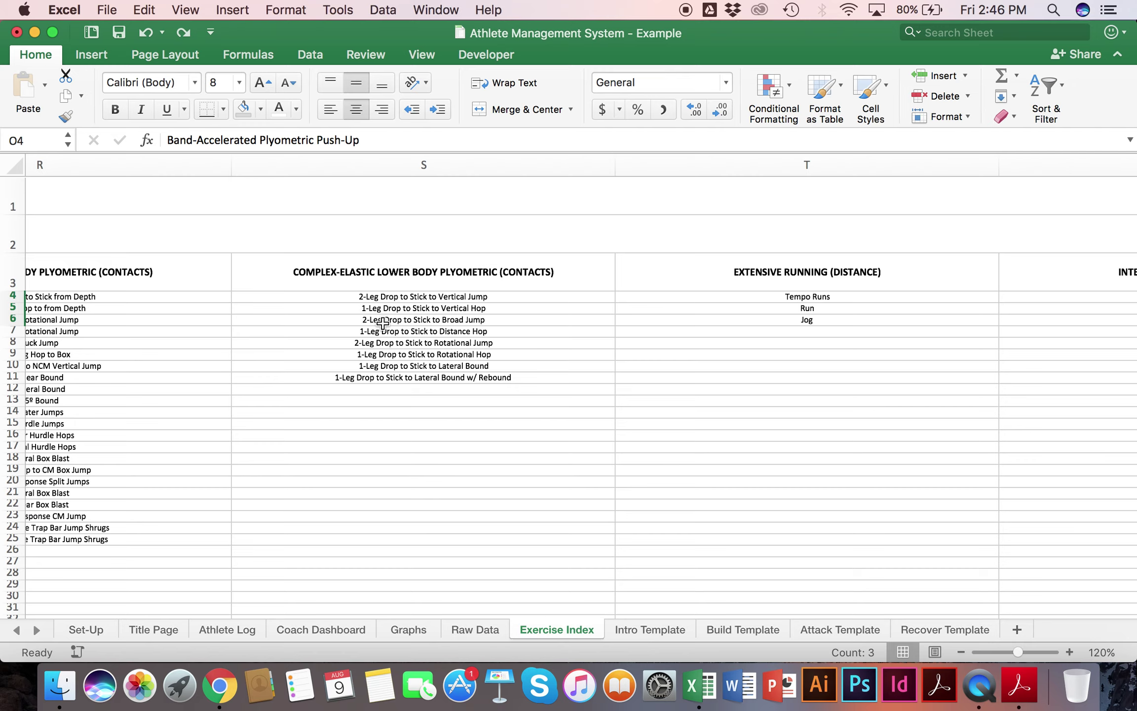
{"action": "scroll", "coordinate": [670, 498], "scroll_direction": "right", "scroll_amount": 15}
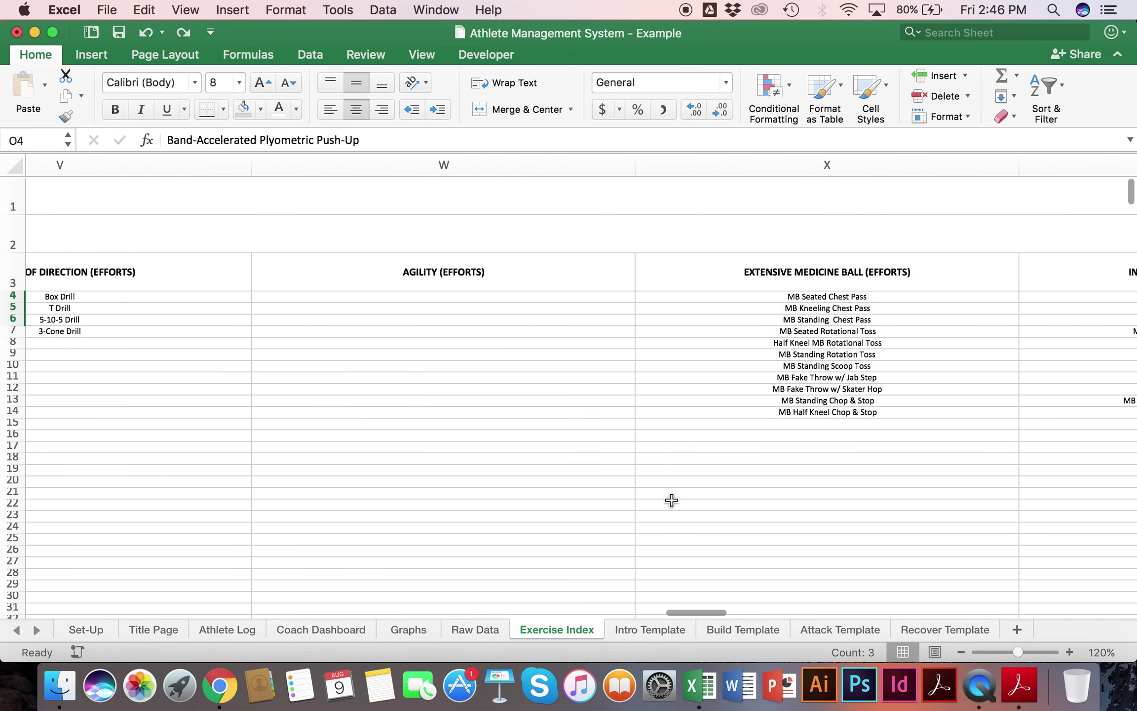
{"action": "scroll", "coordinate": [367, 295], "scroll_direction": "right", "scroll_amount": 8}
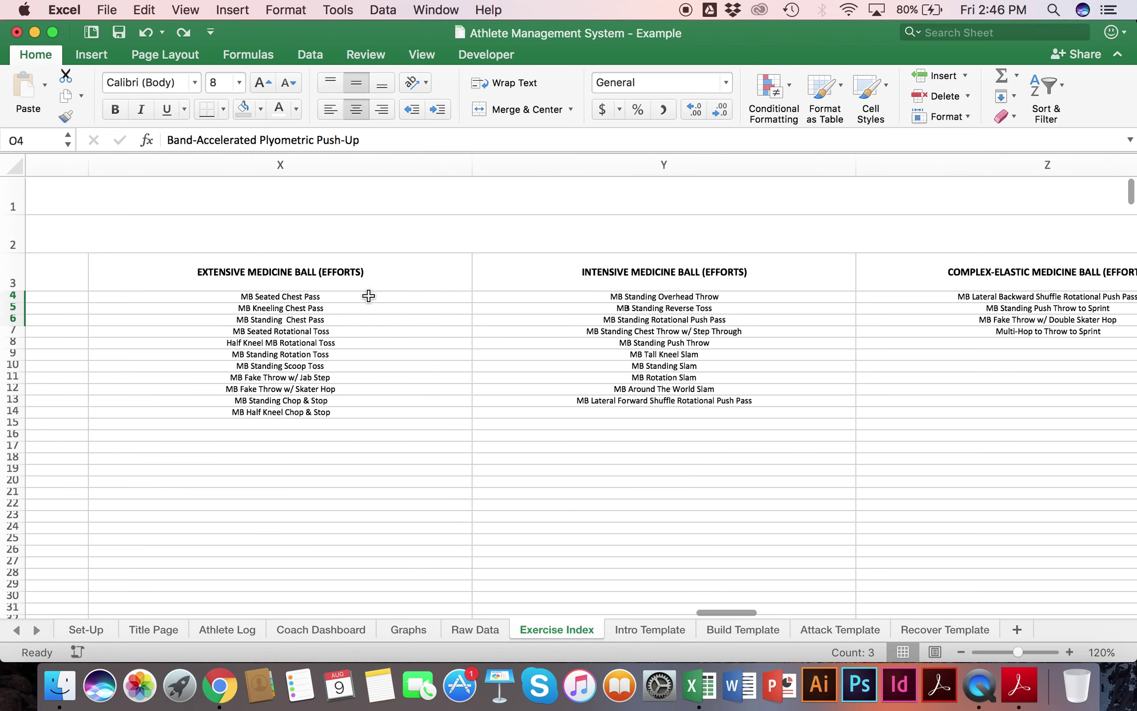
{"action": "scroll", "coordinate": [368, 295], "scroll_direction": "right", "scroll_amount": 4}
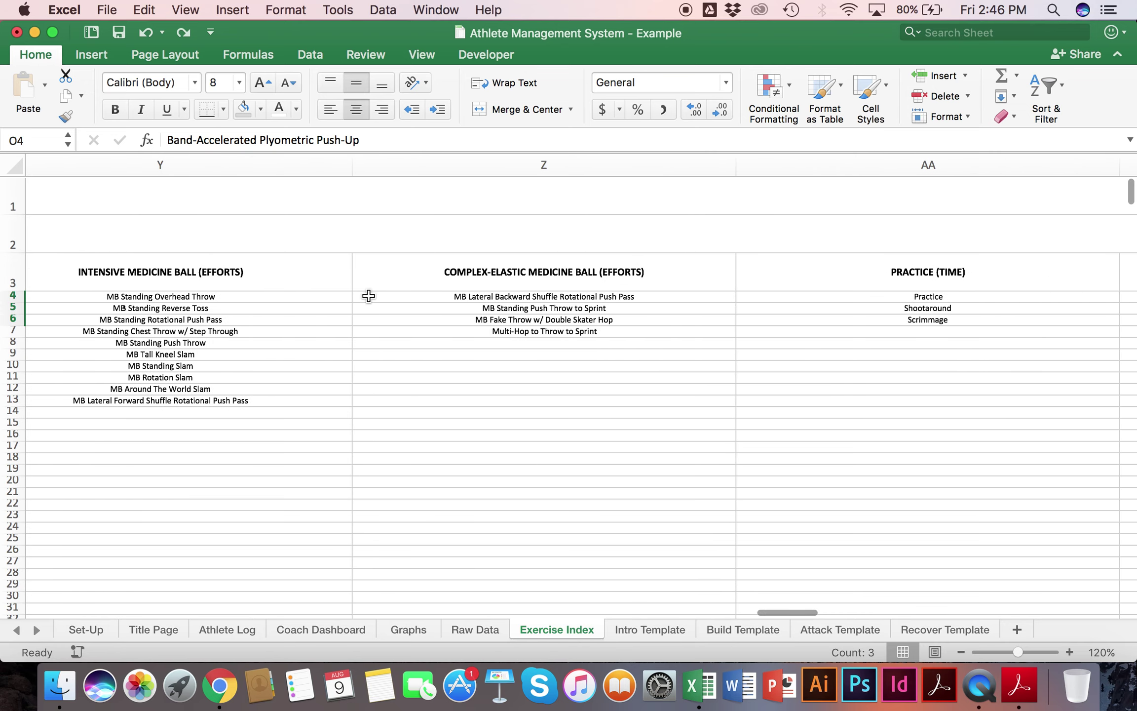
{"action": "scroll", "coordinate": [369, 296], "scroll_direction": "left", "scroll_amount": 20}
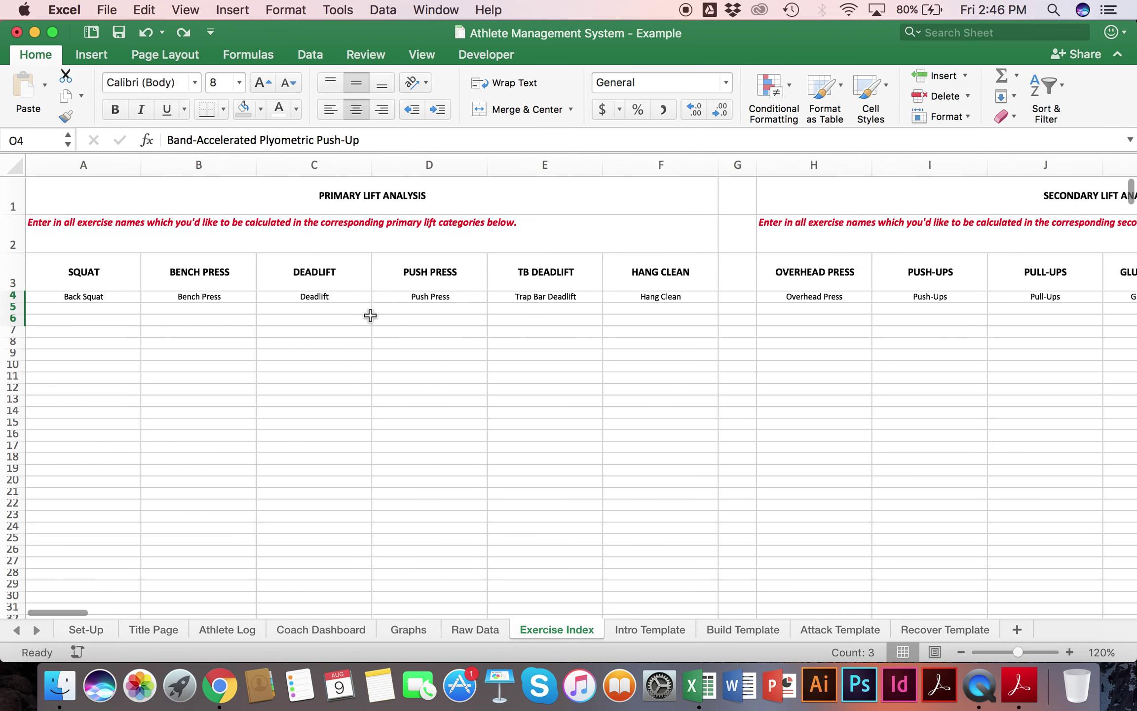
{"action": "left_click", "coordinate": [85, 629]}
Step: On the Athlete Log, enter Monday's bodyweight of 181 and the athlete's name in K1
{"action": "scroll", "coordinate": [182, 481], "scroll_direction": "down", "scroll_amount": 4}
{"action": "scroll", "coordinate": [183, 481], "scroll_direction": "down", "scroll_amount": 9}
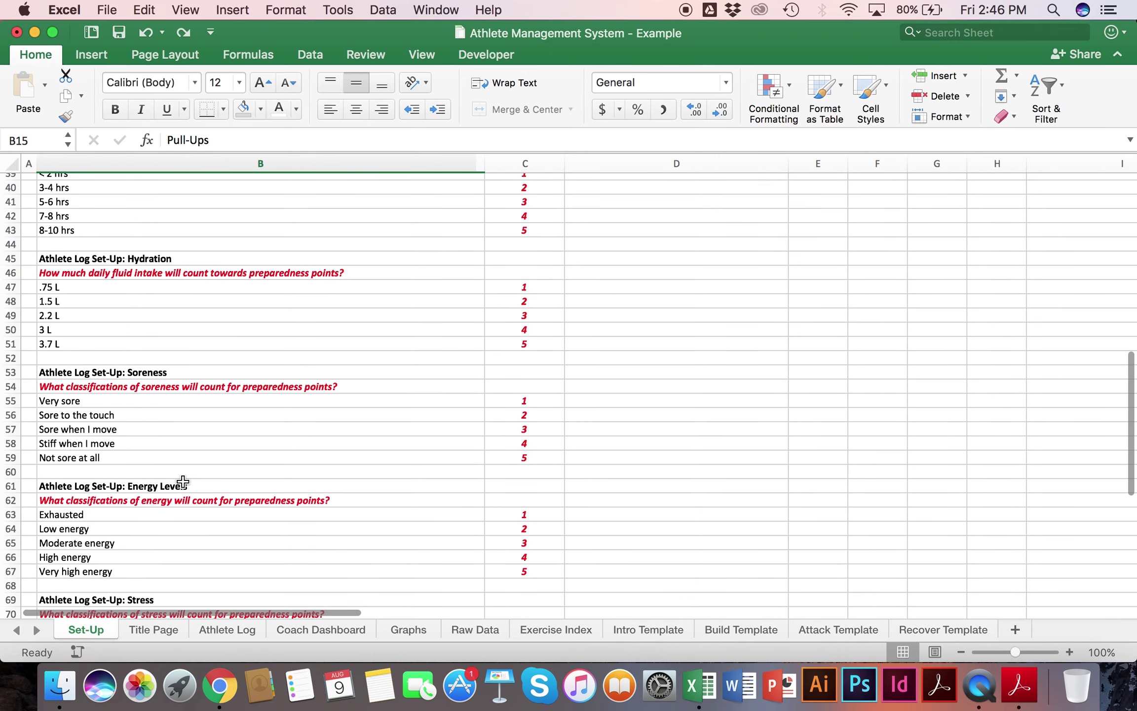
{"action": "left_click", "coordinate": [73, 288]}
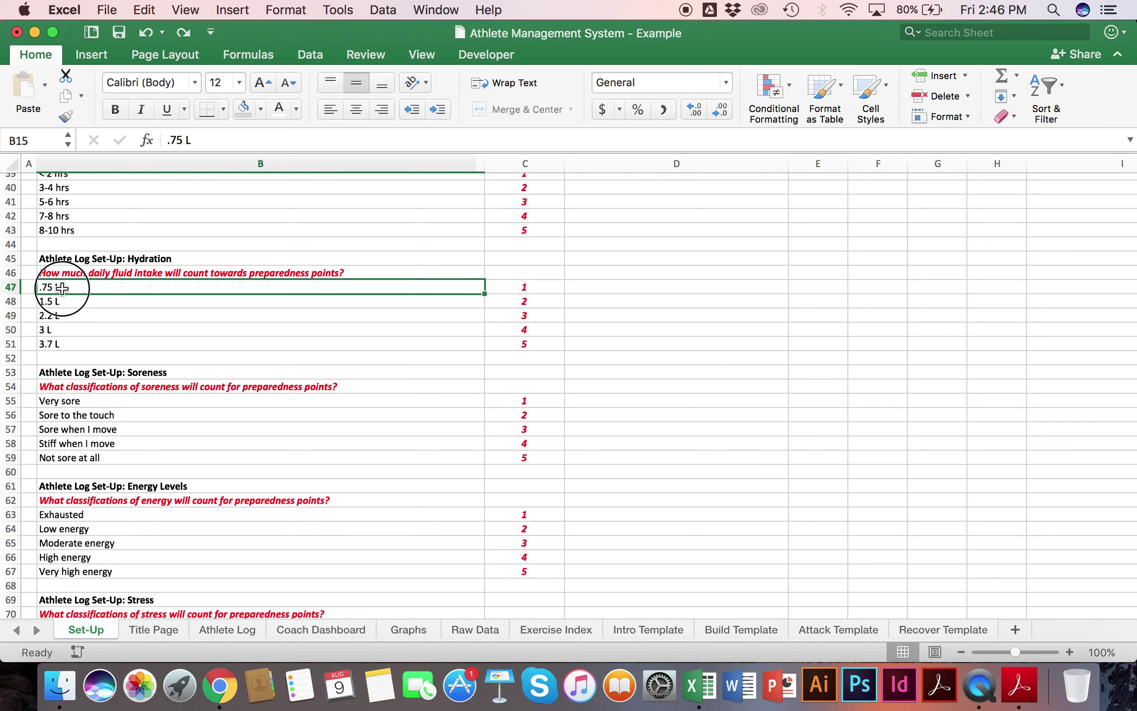
{"action": "left_click", "coordinate": [232, 630]}
{"action": "left_click", "coordinate": [288, 384]}
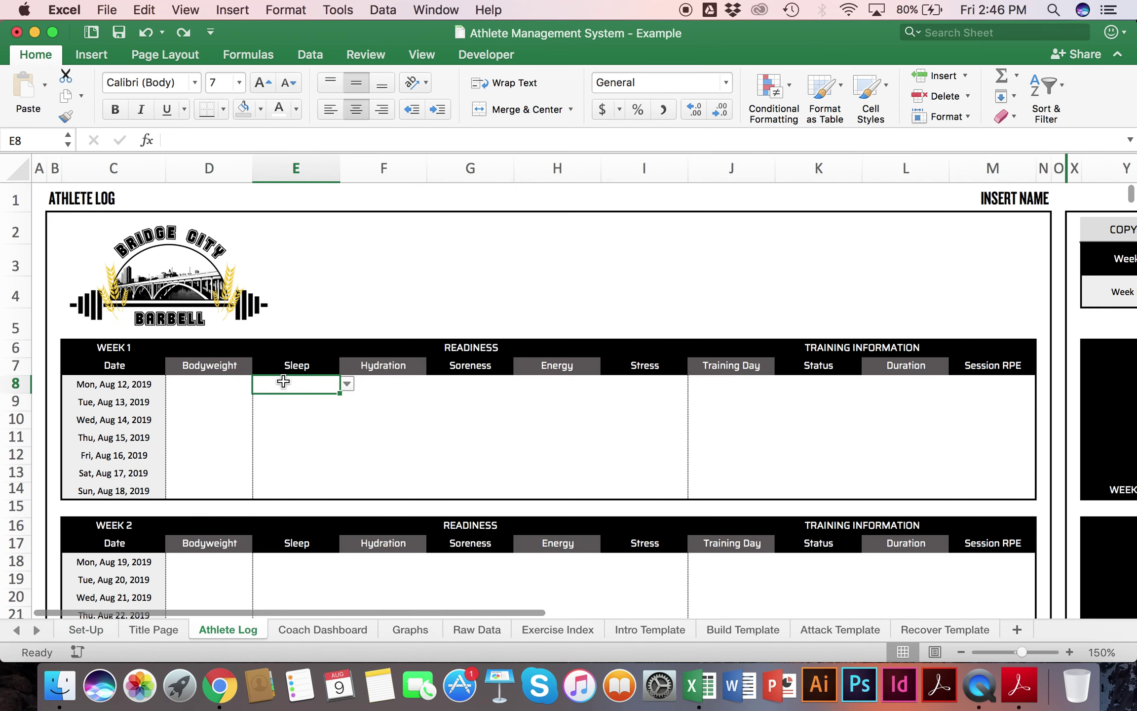
{"action": "left_click", "coordinate": [347, 384]}
{"action": "left_click", "coordinate": [217, 387]}
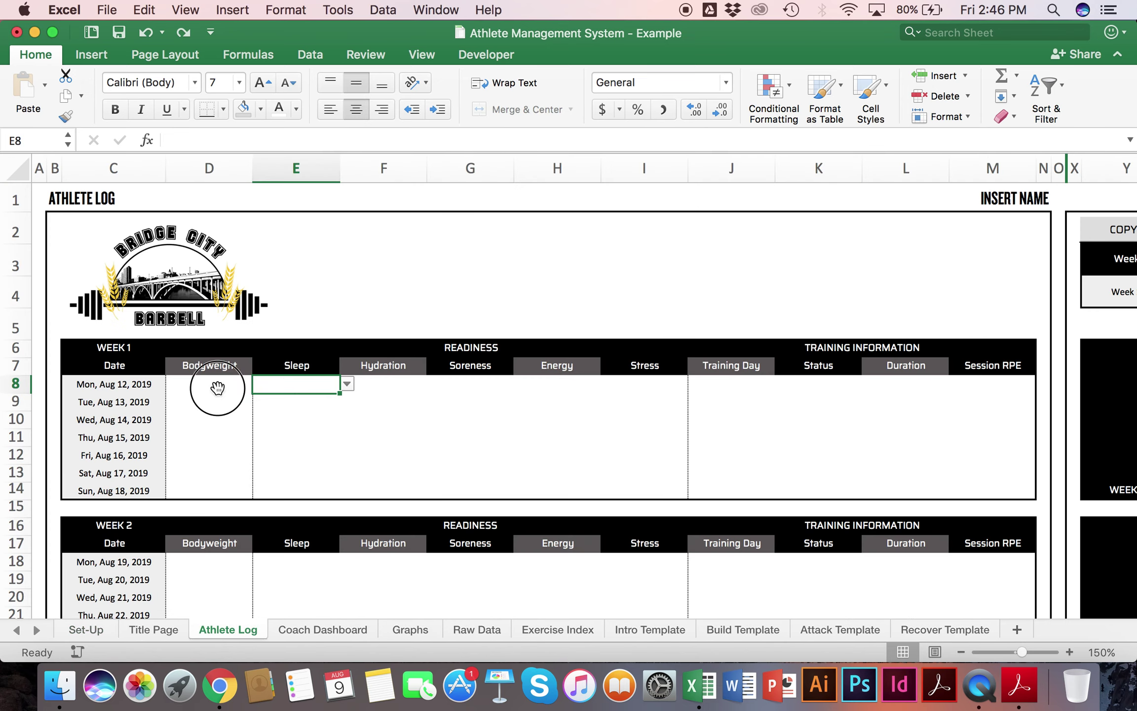
{"action": "type", "text": "181"}
{"action": "key", "text": "Tab"}
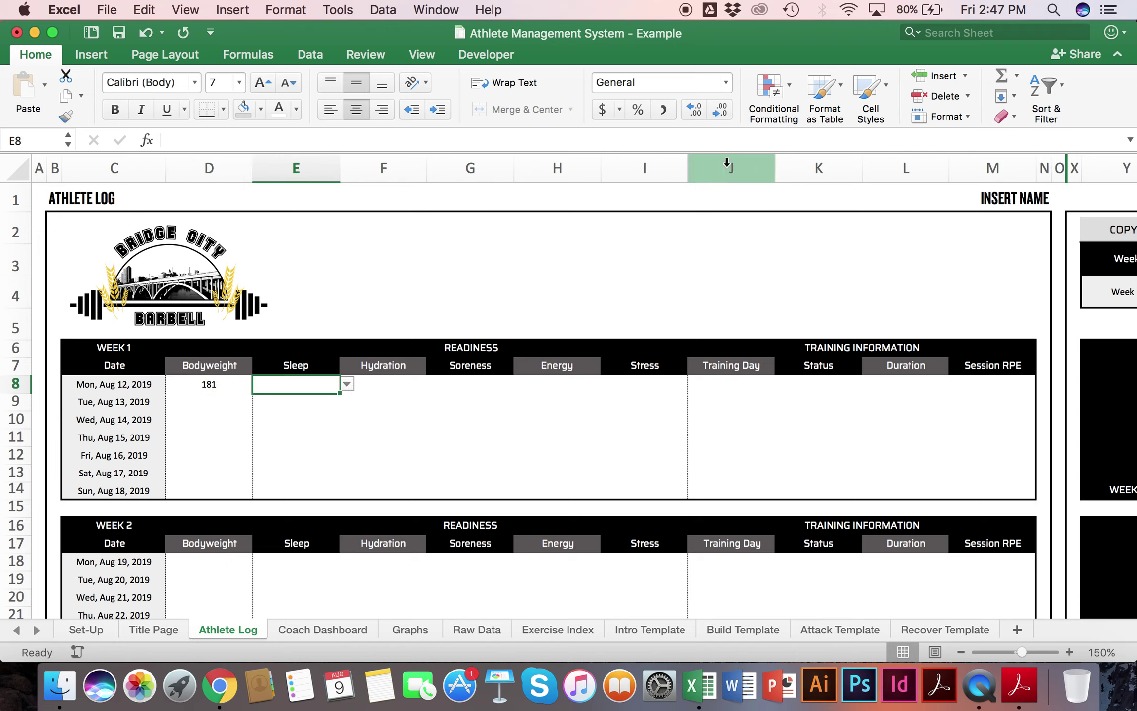
{"action": "left_click", "coordinate": [1025, 200]}
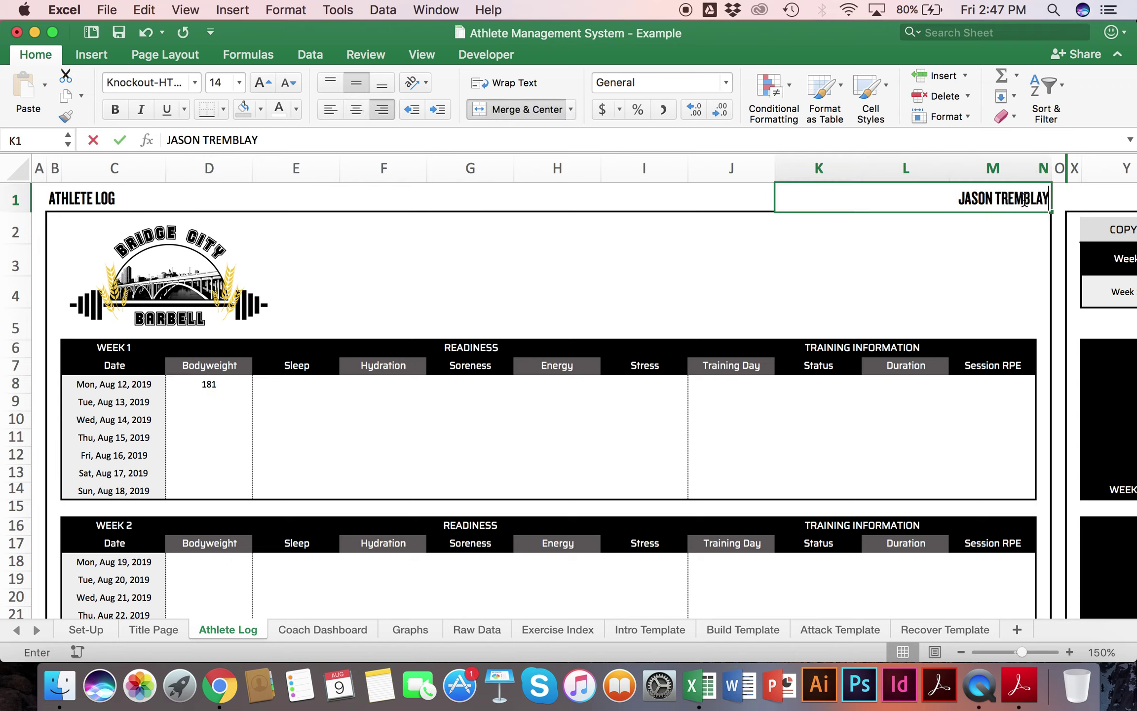
{"action": "key", "text": "Return"}
Step: Set Monday's sleep to 7-8 hrs and hydration to 3 L from the dropdowns
{"action": "left_click", "coordinate": [296, 383]}
{"action": "left_click", "coordinate": [355, 385]}
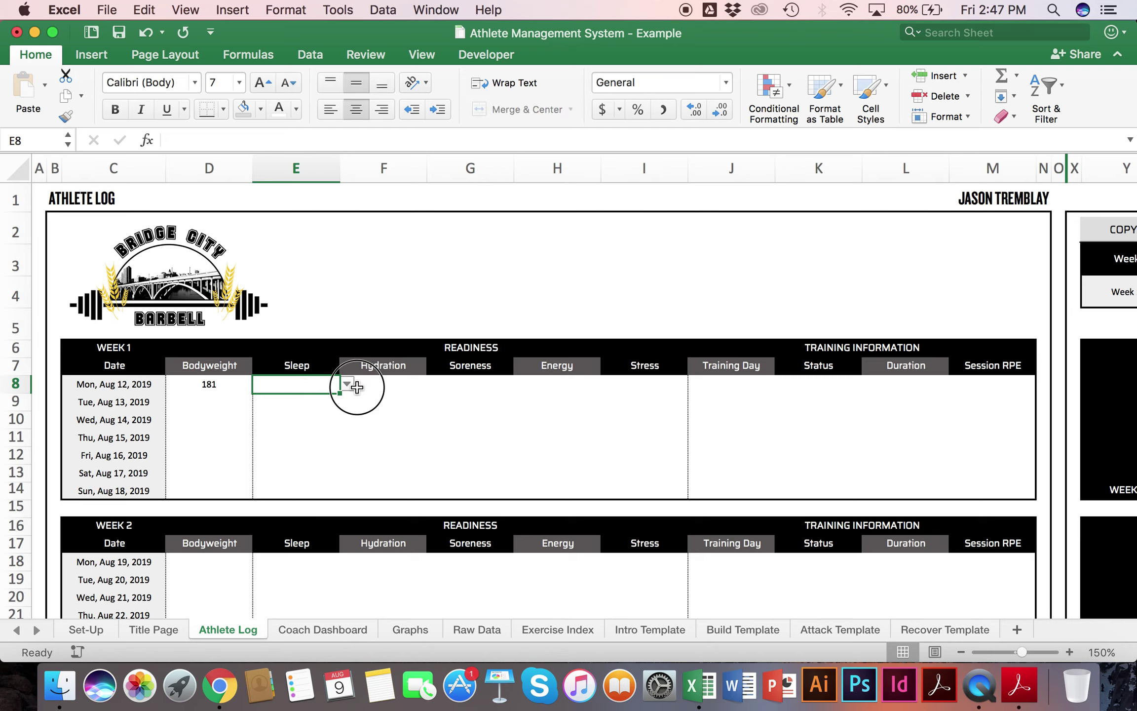
{"action": "left_click", "coordinate": [323, 385]}
{"action": "left_click", "coordinate": [346, 383]}
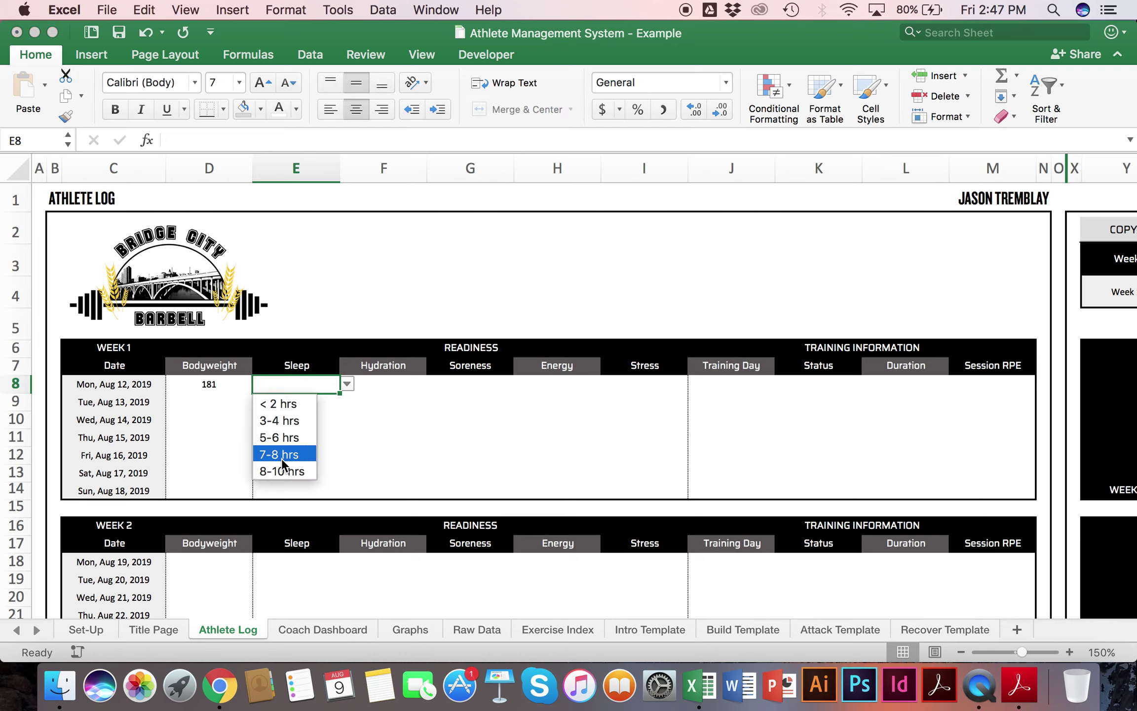
{"action": "left_click", "coordinate": [282, 456]}
{"action": "left_click", "coordinate": [403, 381]}
{"action": "left_click", "coordinate": [433, 384]}
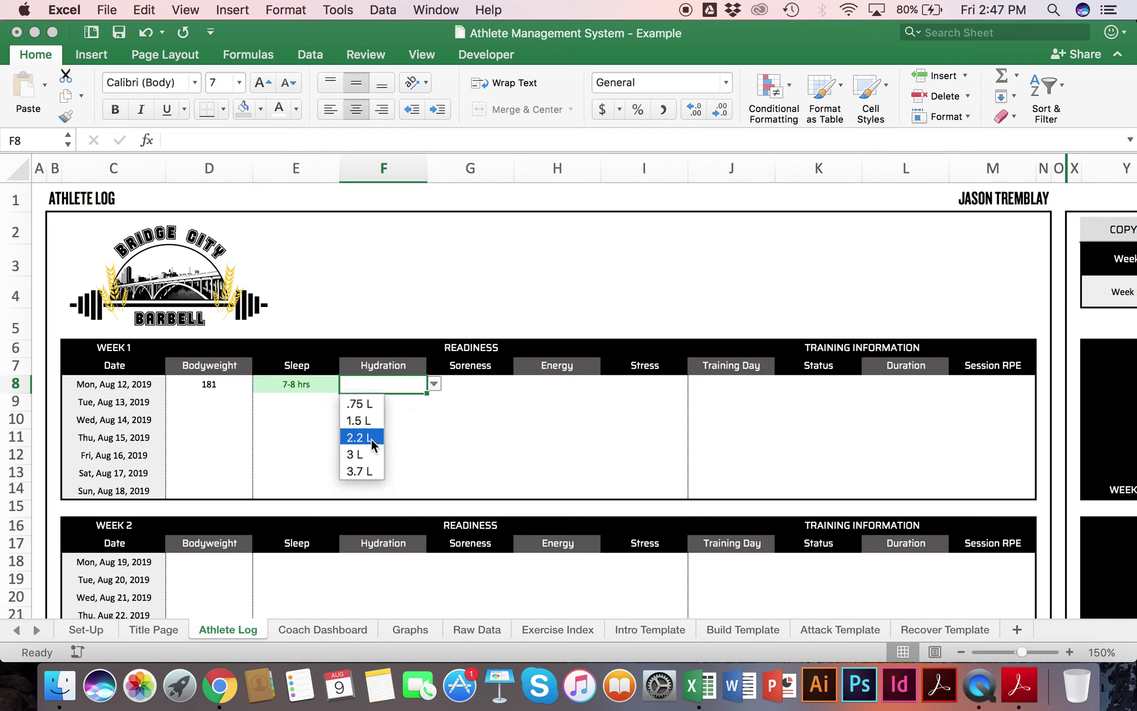
{"action": "left_click", "coordinate": [367, 452]}
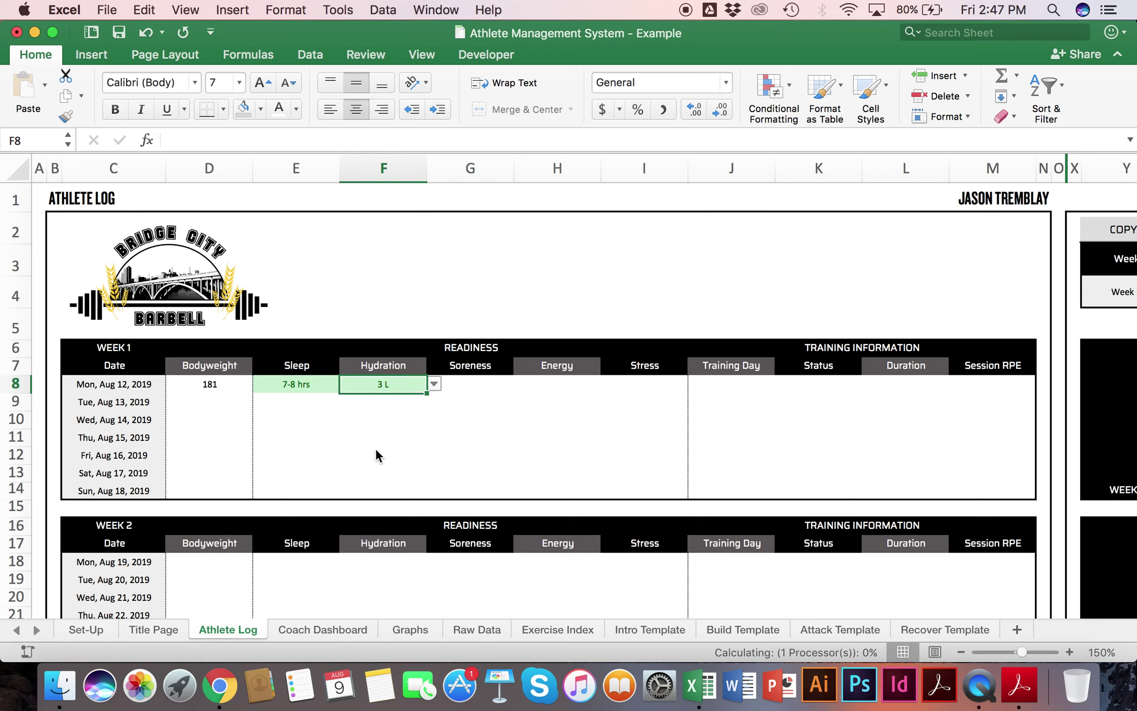
Step: Set Monday's soreness to Not sore at all, energy to Moderate, and stress to Moderate
{"action": "left_click", "coordinate": [503, 385]}
{"action": "left_click", "coordinate": [521, 383]}
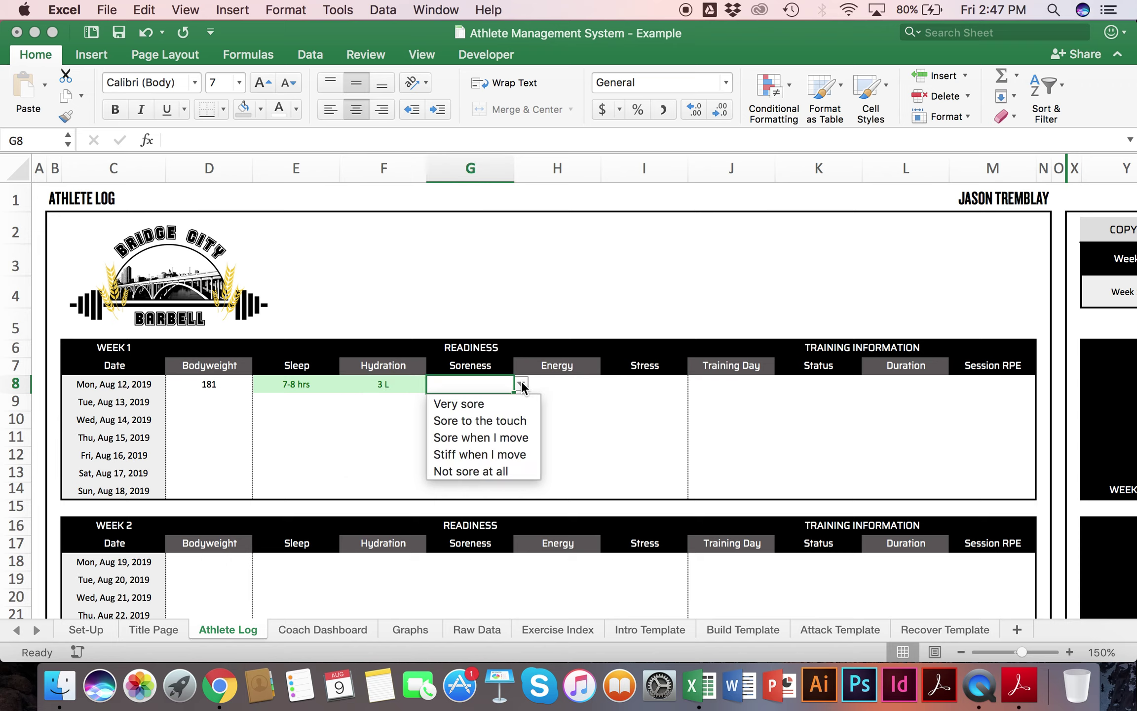
{"action": "left_click", "coordinate": [487, 468]}
{"action": "left_click", "coordinate": [566, 391]}
{"action": "left_click", "coordinate": [610, 383]}
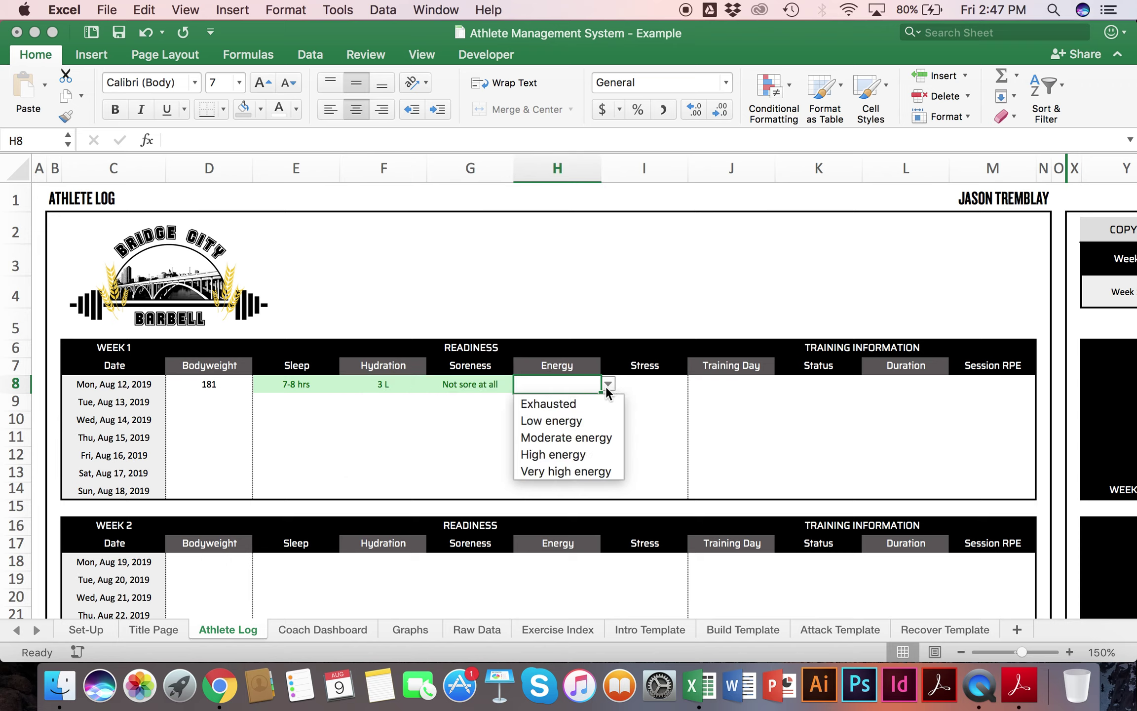
{"action": "left_click", "coordinate": [578, 432]}
{"action": "left_click", "coordinate": [637, 385]}
{"action": "left_click", "coordinate": [695, 384]}
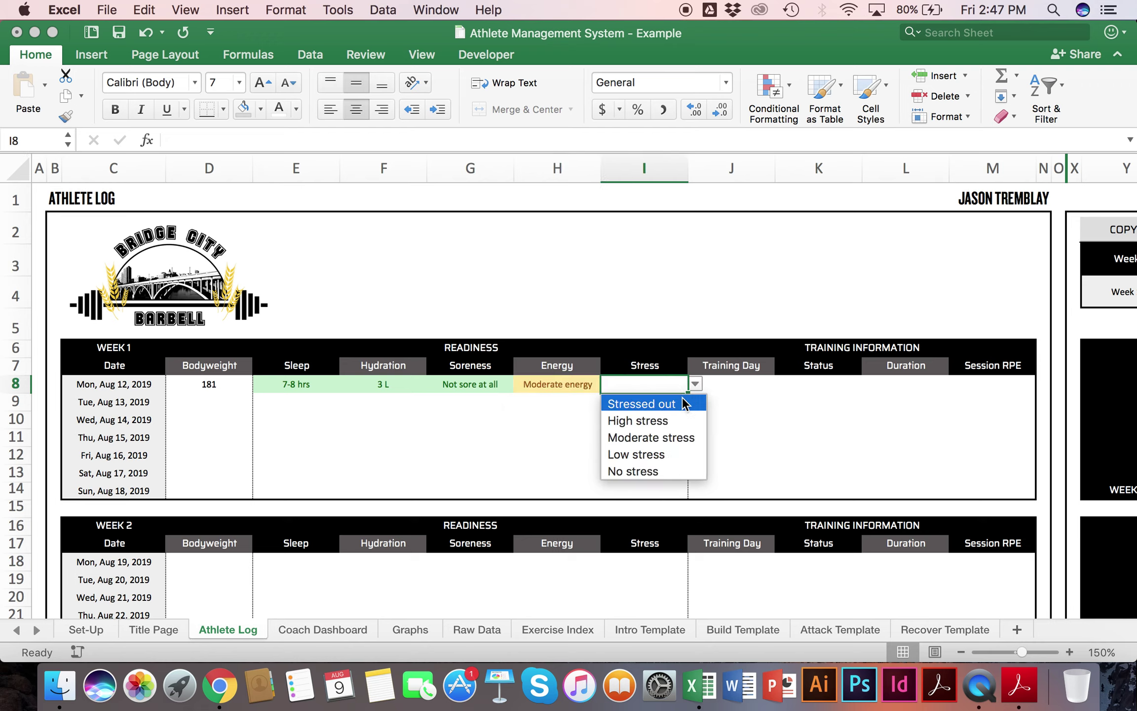
{"action": "left_click", "coordinate": [668, 437]}
{"action": "key", "text": "Tab"}
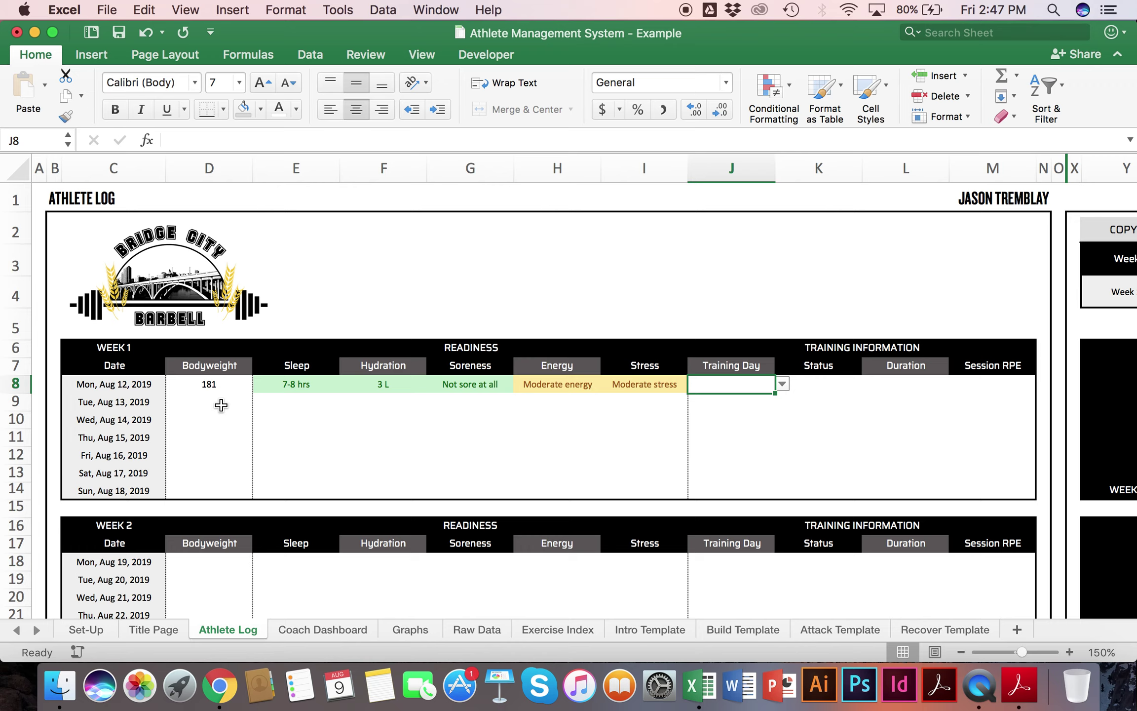
{"action": "scroll", "coordinate": [220, 404], "scroll_direction": "down", "scroll_amount": 20}
{"action": "scroll", "coordinate": [221, 405], "scroll_direction": "up", "scroll_amount": 20}
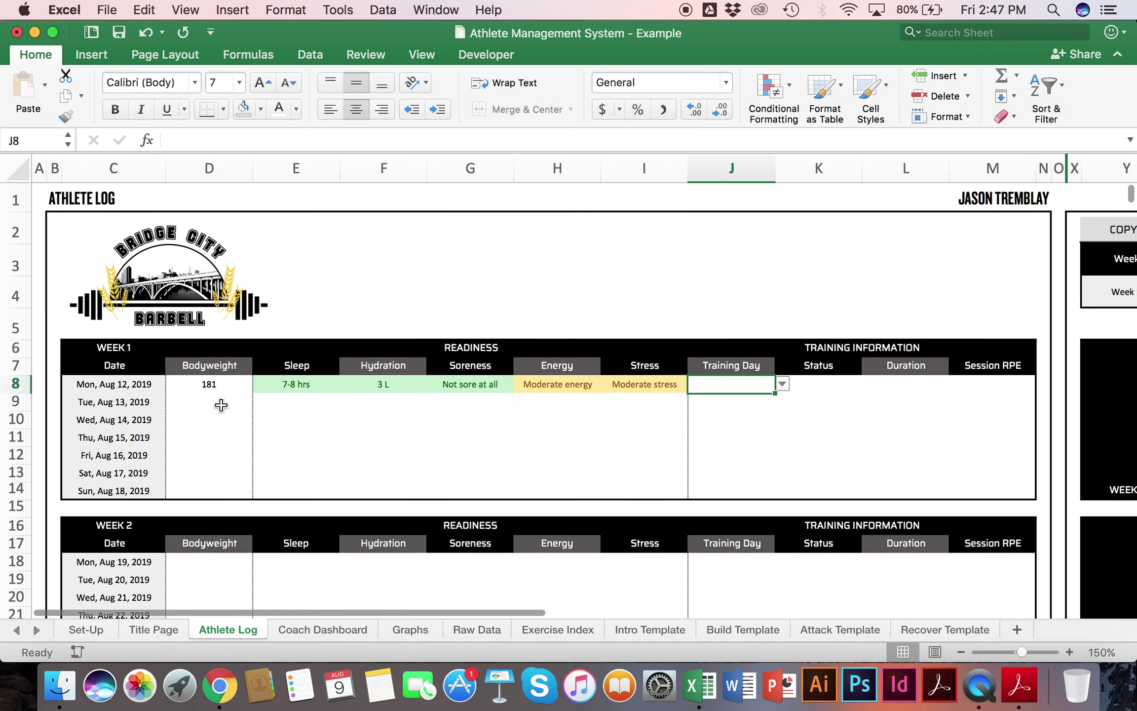
{"action": "left_click_drag", "start_coordinate": [286, 391], "coordinate": [477, 390]}
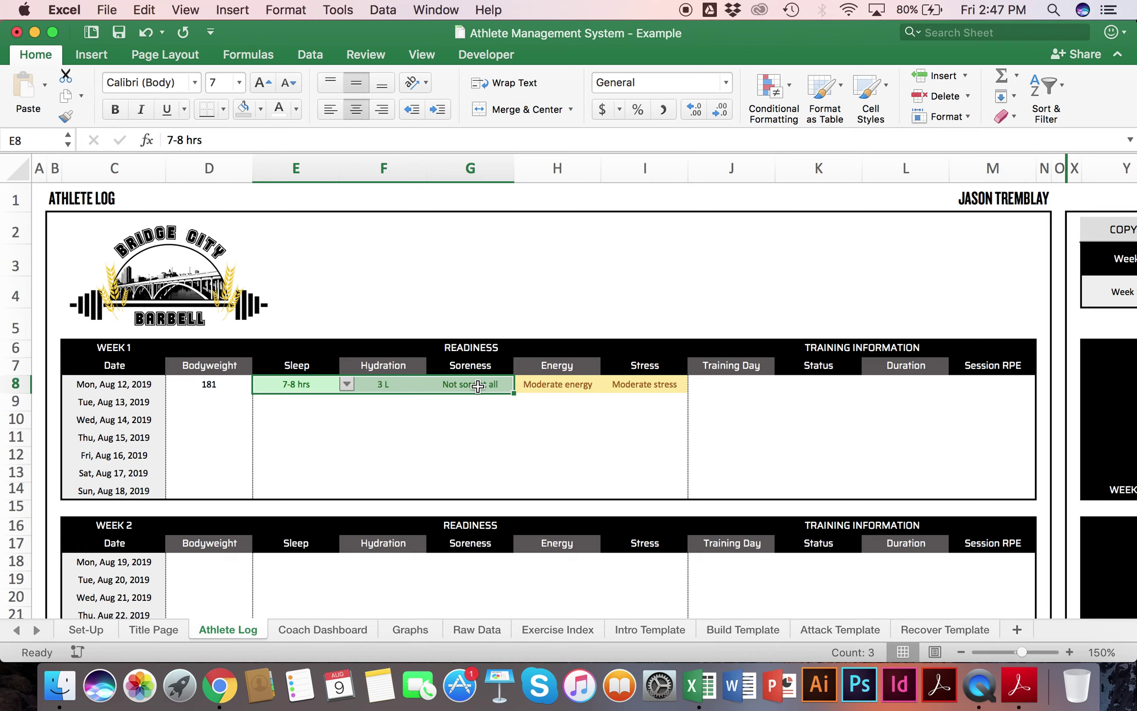
{"action": "left_click", "coordinate": [383, 431]}
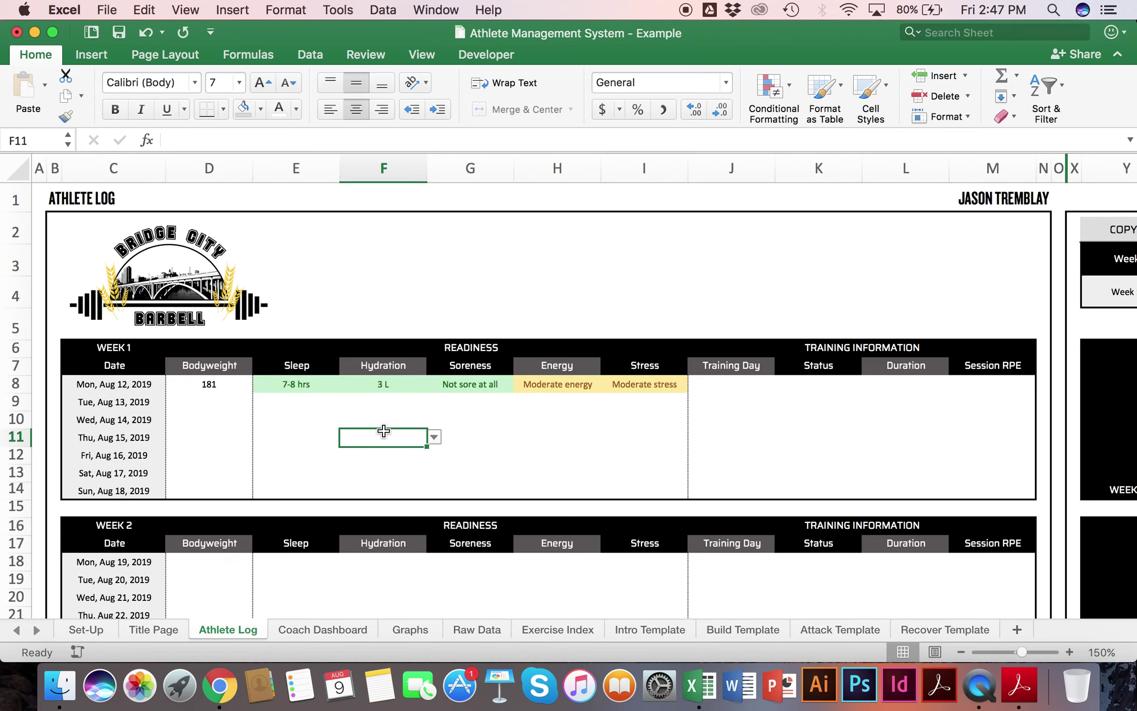
{"action": "left_click", "coordinate": [730, 383]}
{"action": "scroll", "coordinate": [728, 384], "scroll_direction": "right", "scroll_amount": 10}
{"action": "left_click_drag", "start_coordinate": [365, 487], "coordinate": [725, 493]}
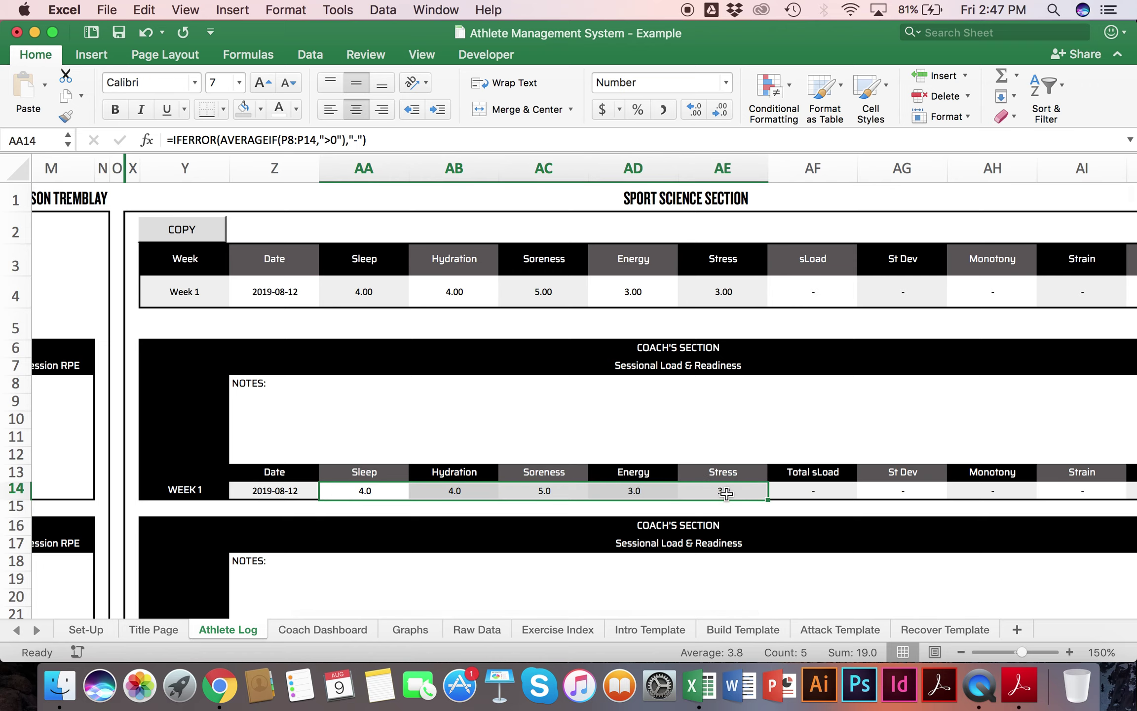
{"action": "scroll", "coordinate": [250, 475], "scroll_direction": "left", "scroll_amount": 10}
{"action": "left_click_drag", "start_coordinate": [279, 397], "coordinate": [622, 398]}
{"action": "scroll", "coordinate": [622, 398], "scroll_direction": "right", "scroll_amount": 10}
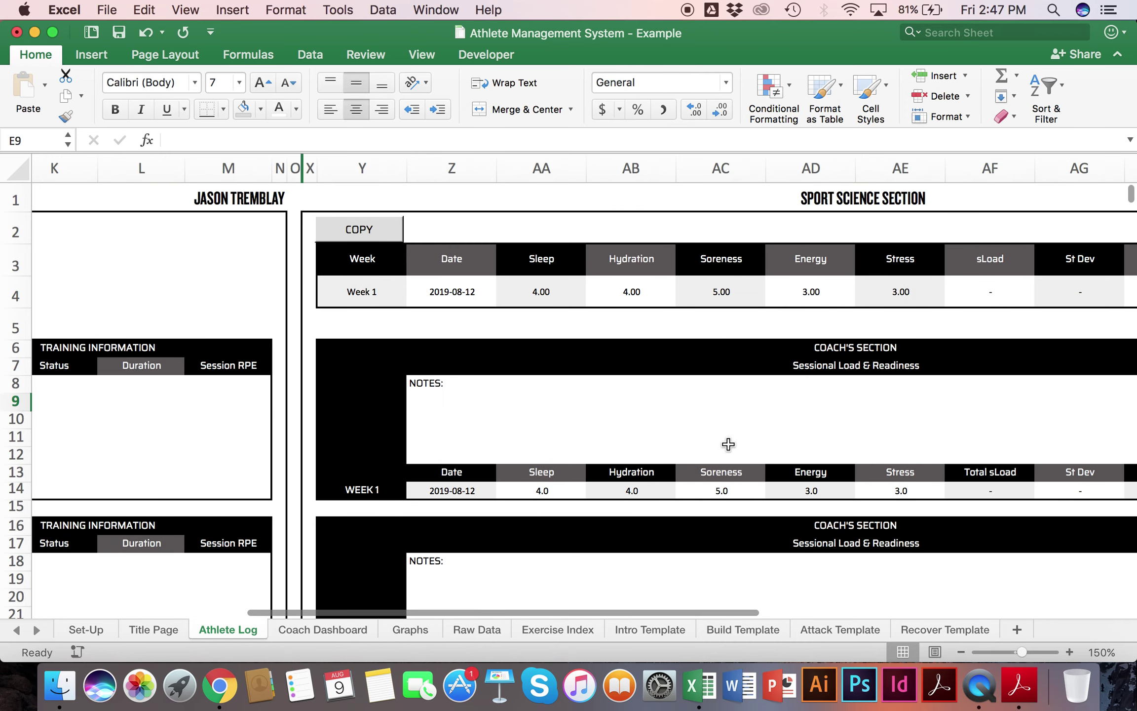
{"action": "left_click", "coordinate": [554, 489]}
{"action": "scroll", "coordinate": [554, 490], "scroll_direction": "right", "scroll_amount": 2}
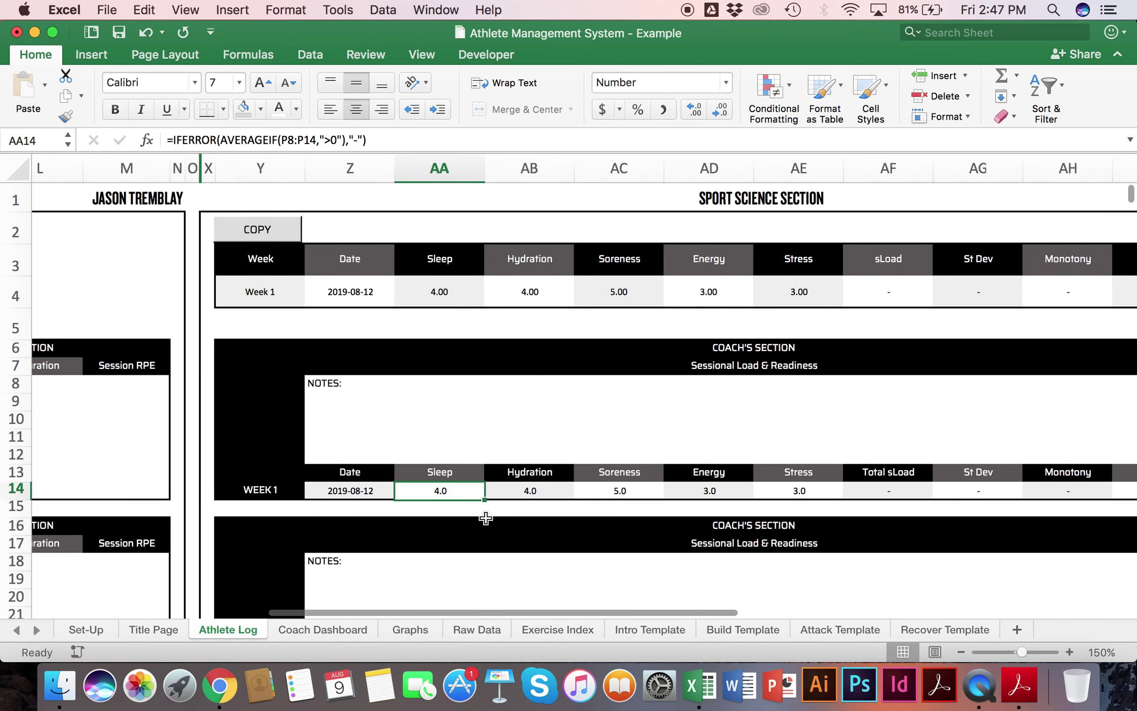
{"action": "scroll", "coordinate": [468, 497], "scroll_direction": "right", "scroll_amount": 2}
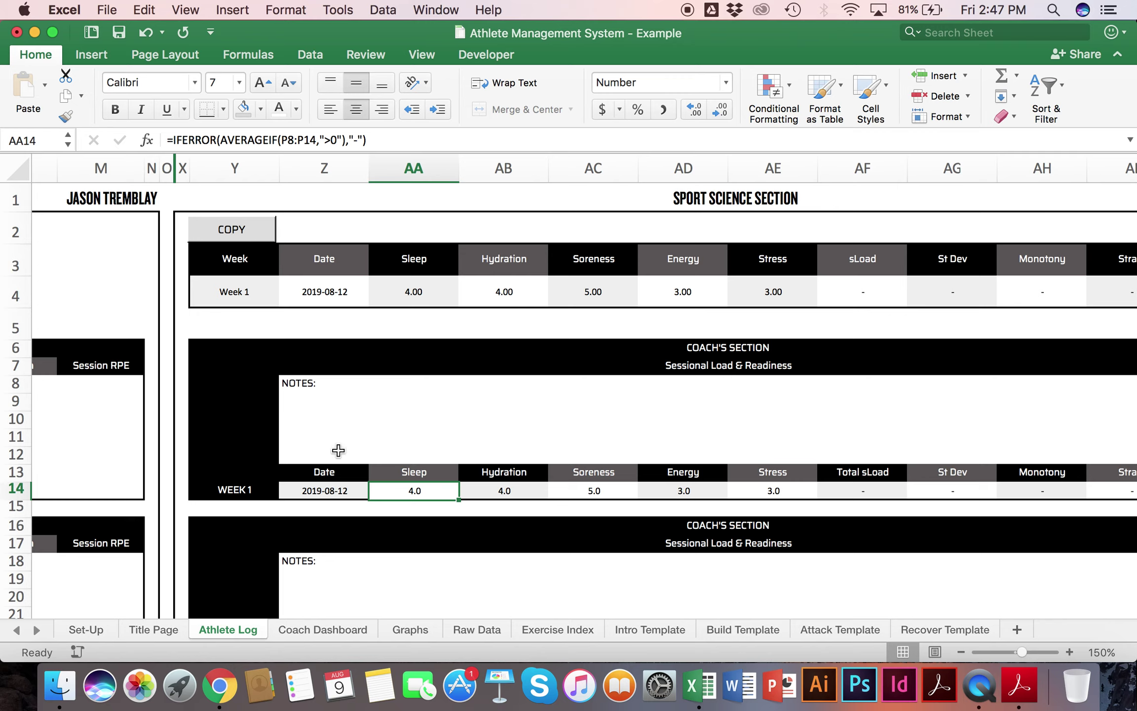
{"action": "left_click_drag", "start_coordinate": [227, 289], "coordinate": [256, 295]}
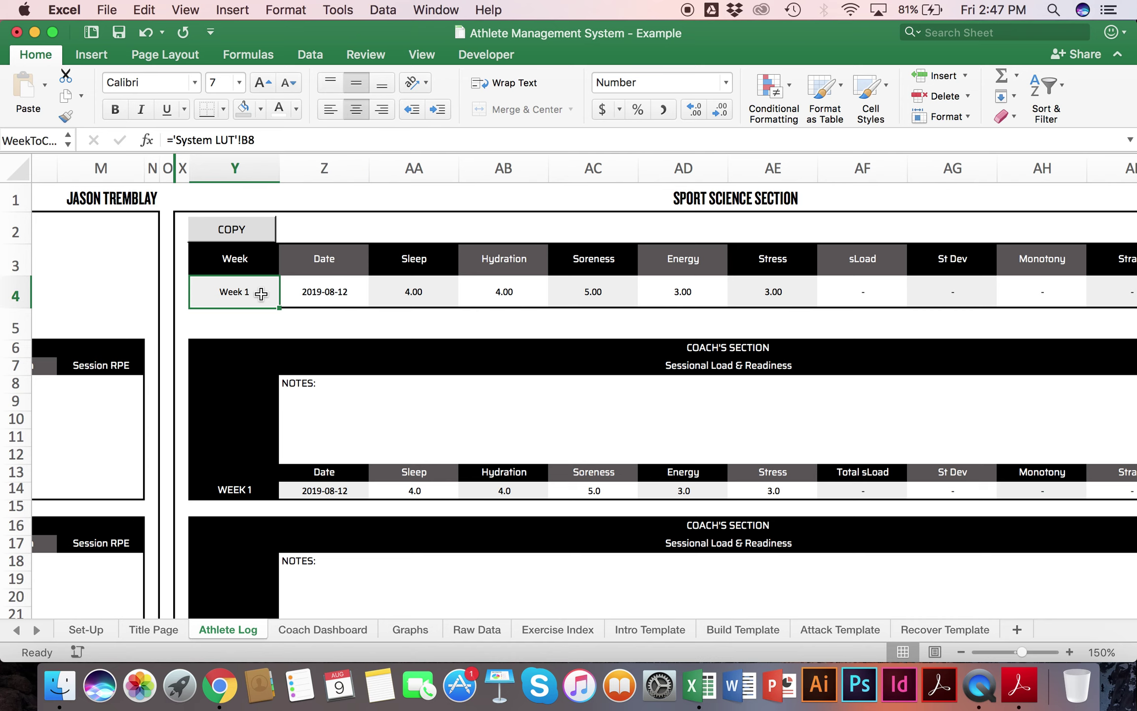
Step: Run the COPY macro to log week 1's Athlete Log data into the raw data
{"action": "left_click_drag", "start_coordinate": [317, 501], "coordinate": [792, 482]}
{"action": "scroll", "coordinate": [792, 488], "scroll_direction": "left", "scroll_amount": 10}
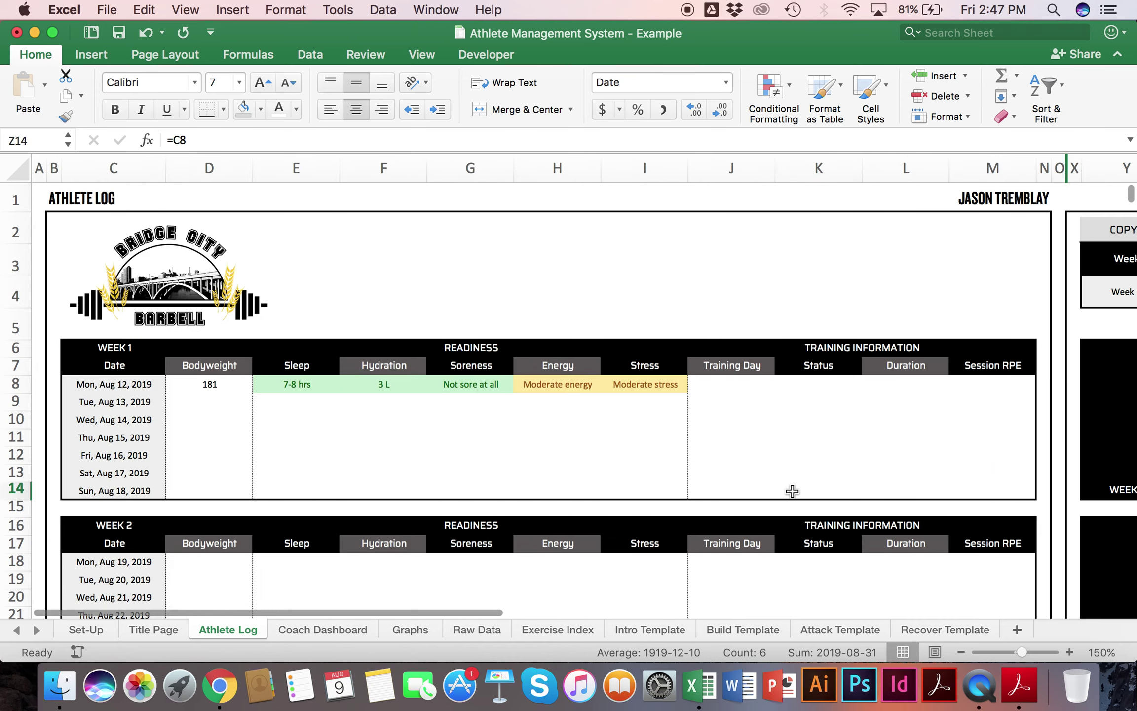
{"action": "left_click_drag", "start_coordinate": [195, 402], "coordinate": [676, 490]}
{"action": "scroll", "coordinate": [676, 491], "scroll_direction": "right", "scroll_amount": 10}
{"action": "left_click", "coordinate": [427, 228]}
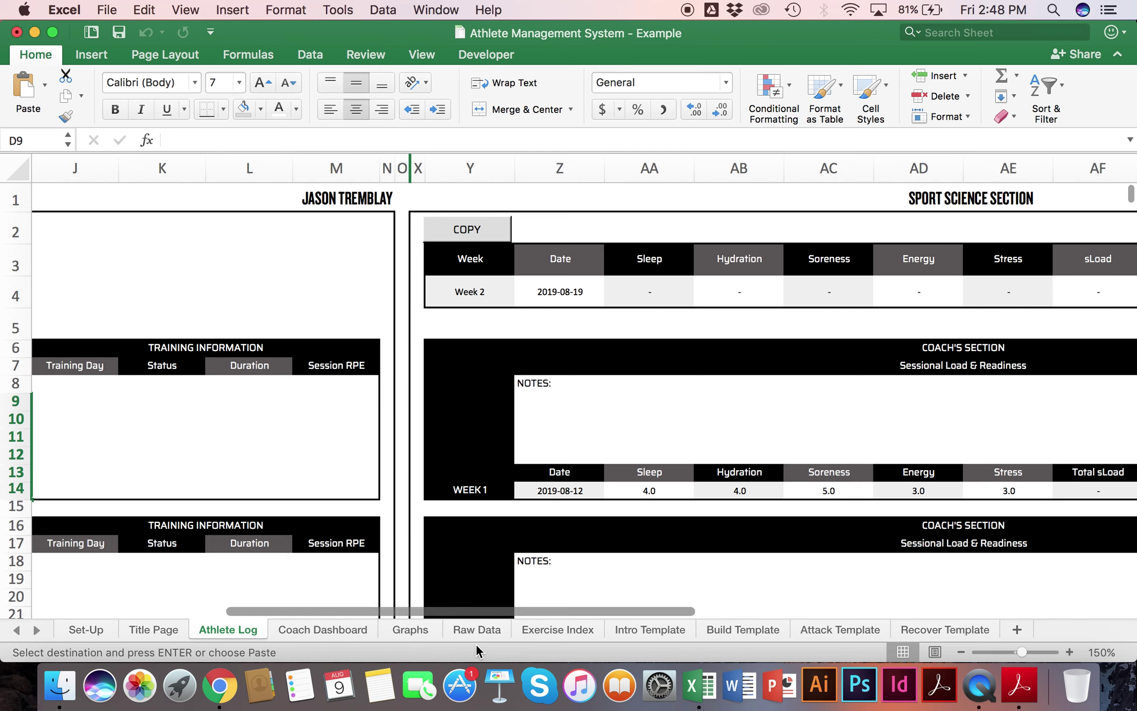
Step: Verify the copied week 1 rows on Raw Data, including readiness 76, then open Coach Dashboard
{"action": "left_click", "coordinate": [476, 630]}
{"action": "left_click_drag", "start_coordinate": [563, 306], "coordinate": [736, 382]}
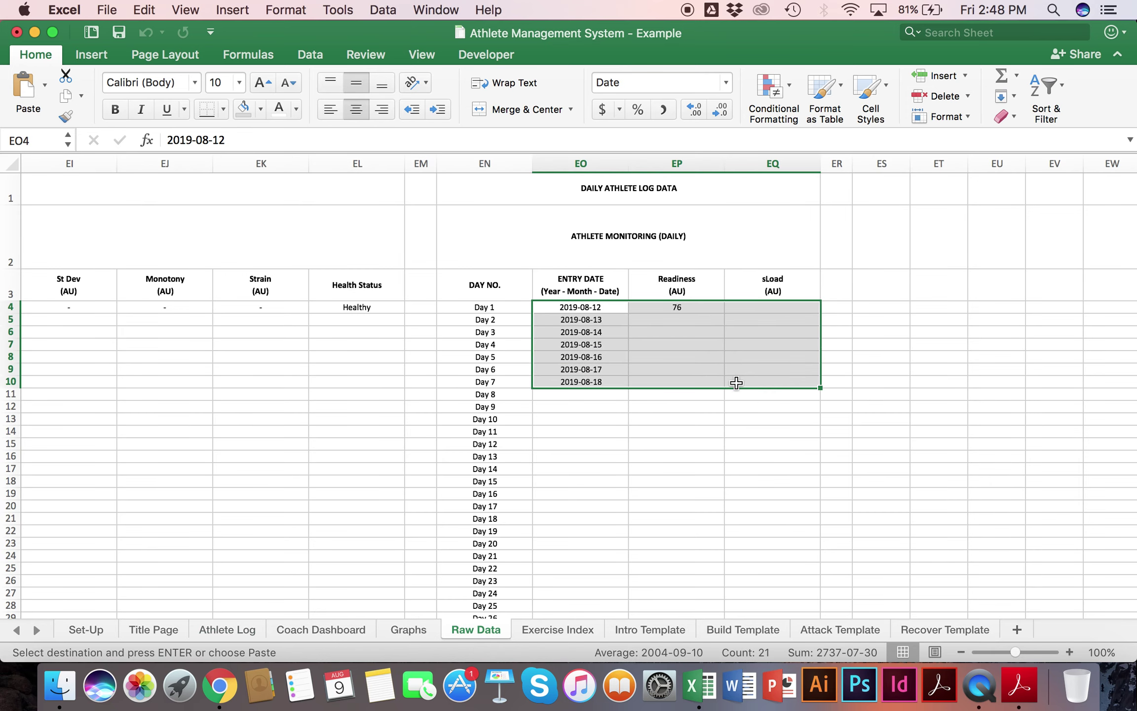
{"action": "left_click", "coordinate": [642, 313]}
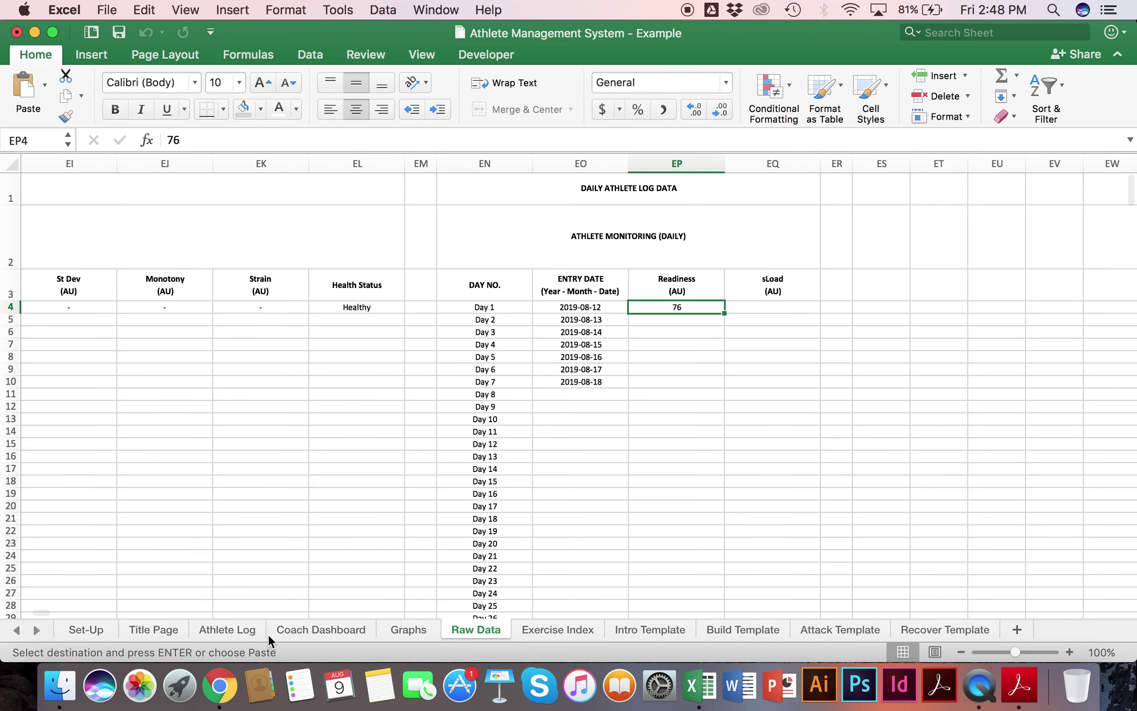
{"action": "left_click", "coordinate": [345, 627]}
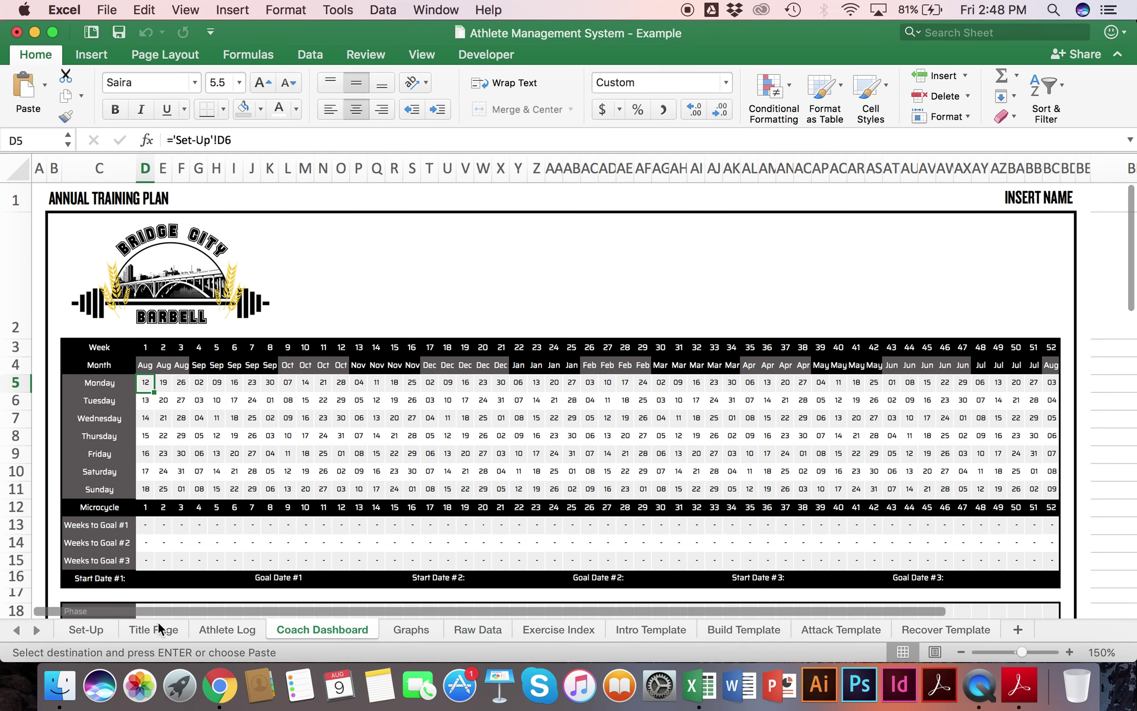
Step: Mark Monday on the Athlete Log as training day 1 with status Healthy
{"action": "left_click", "coordinate": [227, 630]}
{"action": "scroll", "coordinate": [222, 493], "scroll_direction": "left", "scroll_amount": 5}
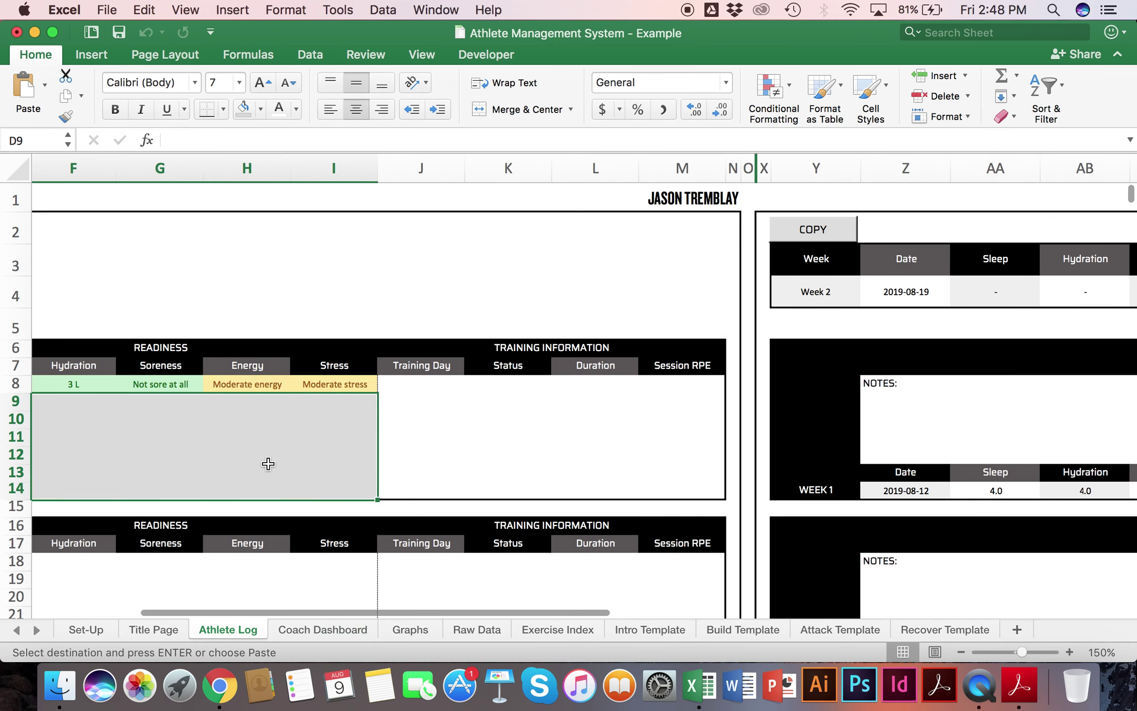
{"action": "left_click", "coordinate": [434, 385]}
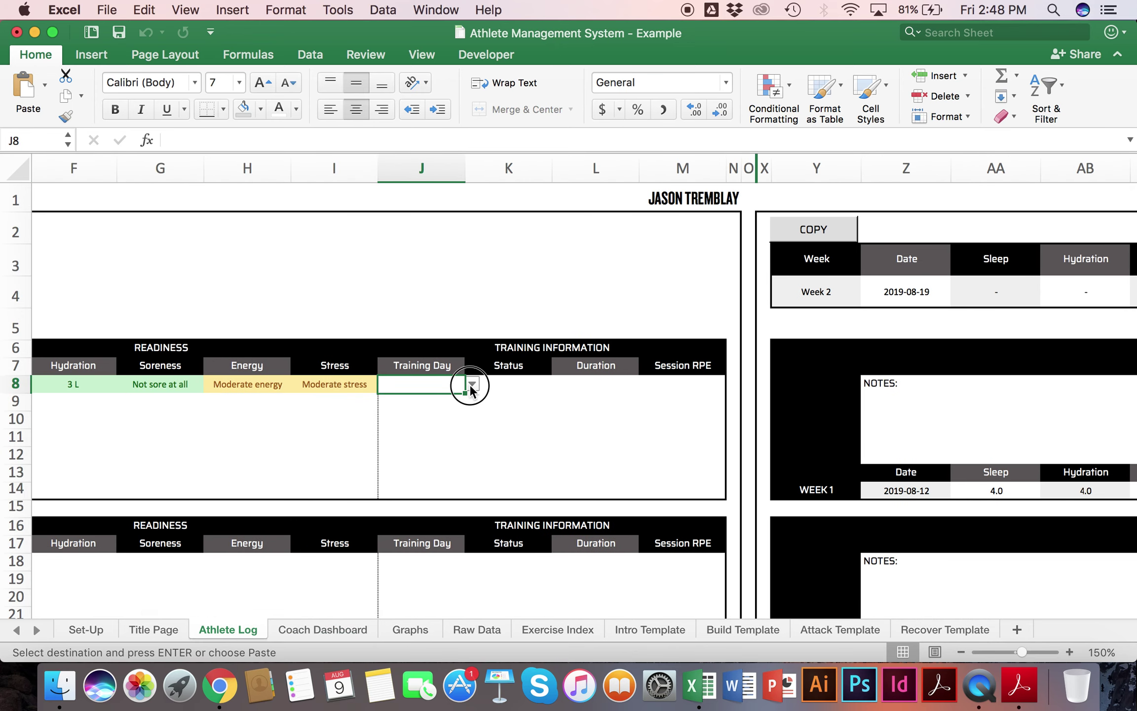
{"action": "left_click", "coordinate": [471, 385]}
{"action": "left_click", "coordinate": [390, 403]}
{"action": "left_click", "coordinate": [538, 385]}
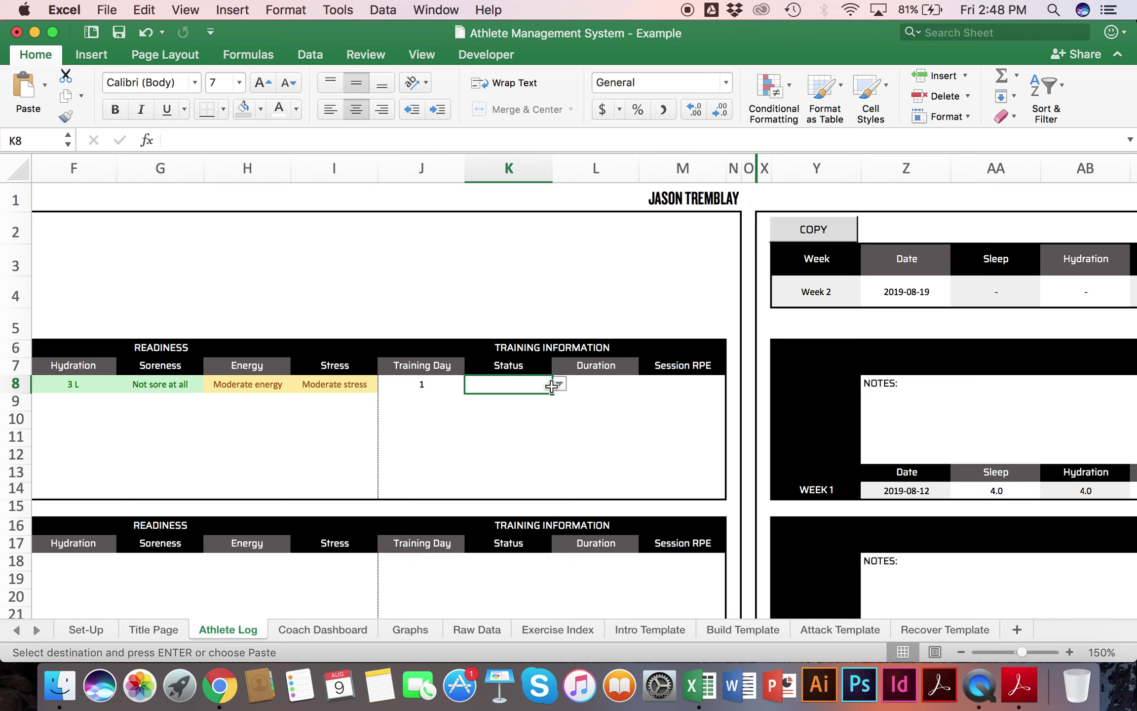
{"action": "left_click", "coordinate": [561, 382]}
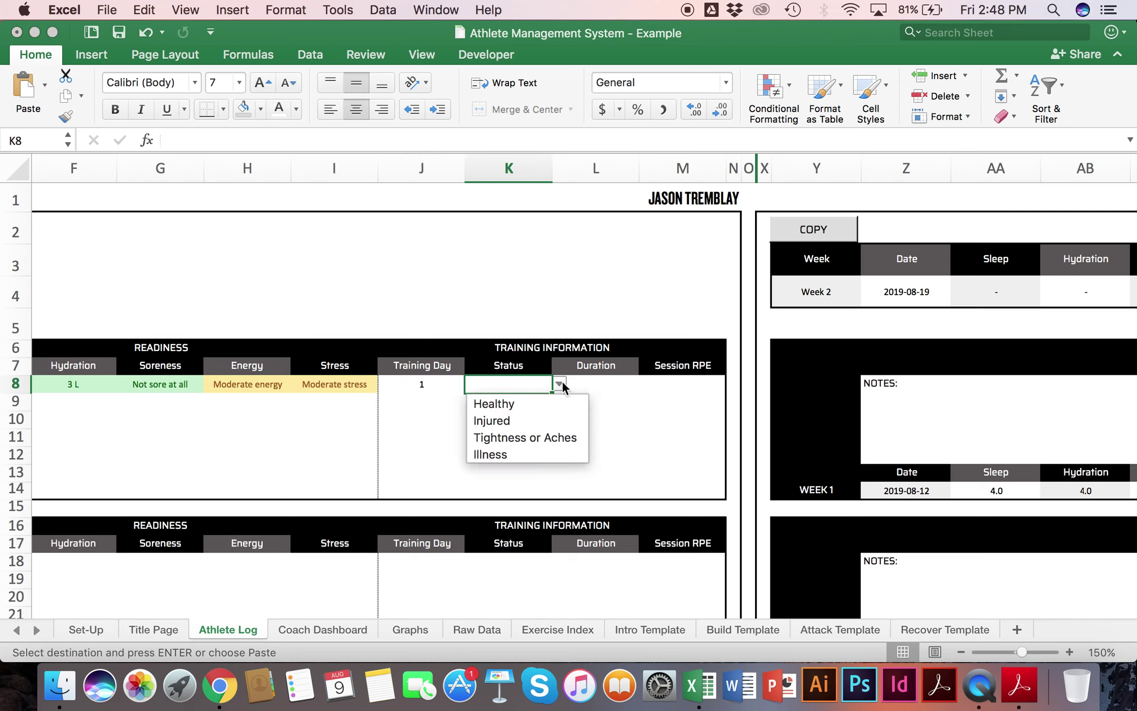
{"action": "left_click", "coordinate": [527, 402]}
Step: Set Monday's duration to 120 mins and Session RPE to 7, confirming 840.0 total sLoad
{"action": "left_click", "coordinate": [613, 385]}
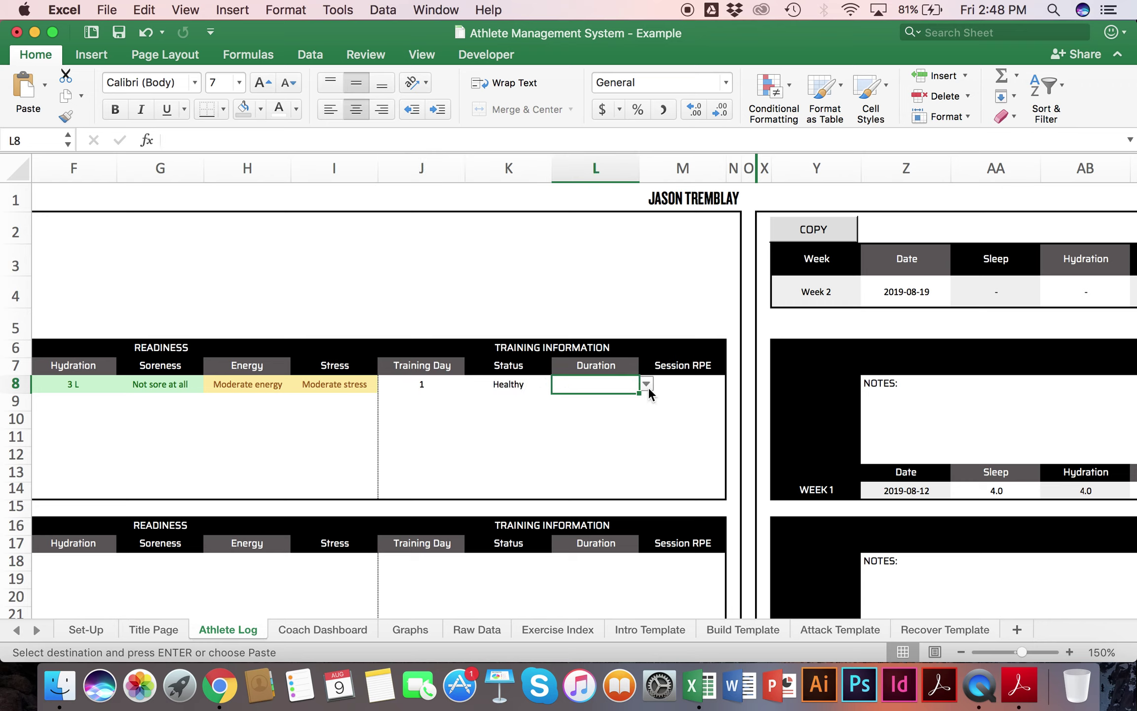
{"action": "left_click", "coordinate": [647, 384]}
{"action": "left_click", "coordinate": [596, 573]}
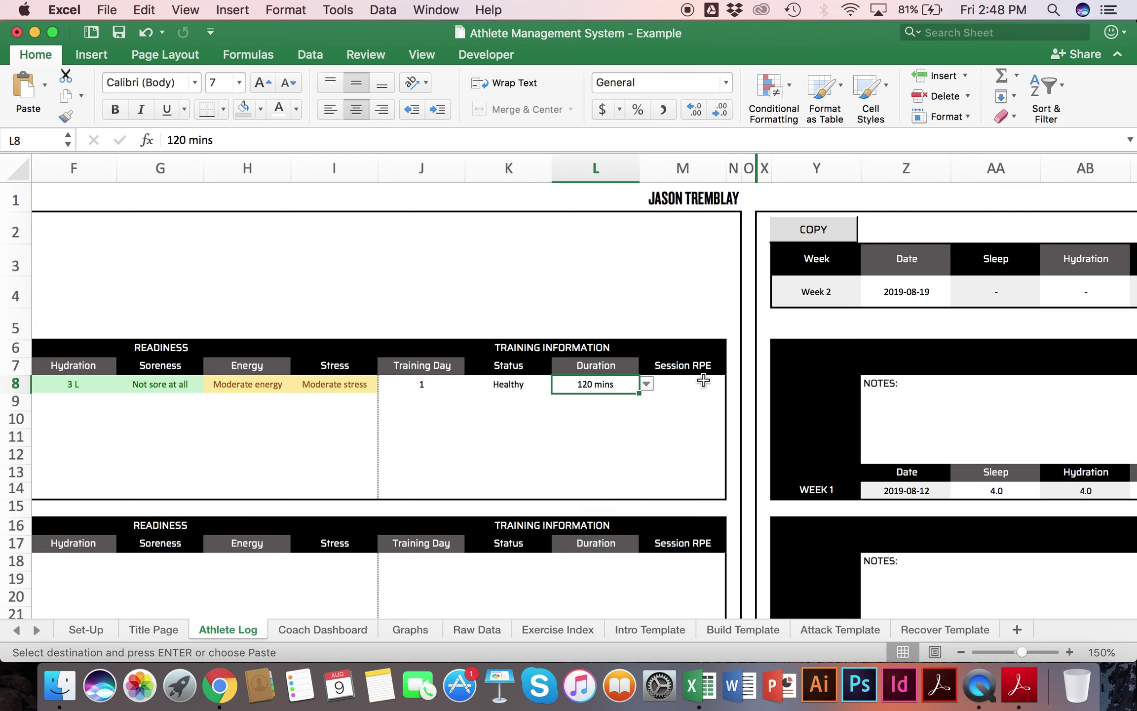
{"action": "left_click", "coordinate": [702, 381]}
{"action": "left_click", "coordinate": [738, 384]}
{"action": "left_click", "coordinate": [660, 526]}
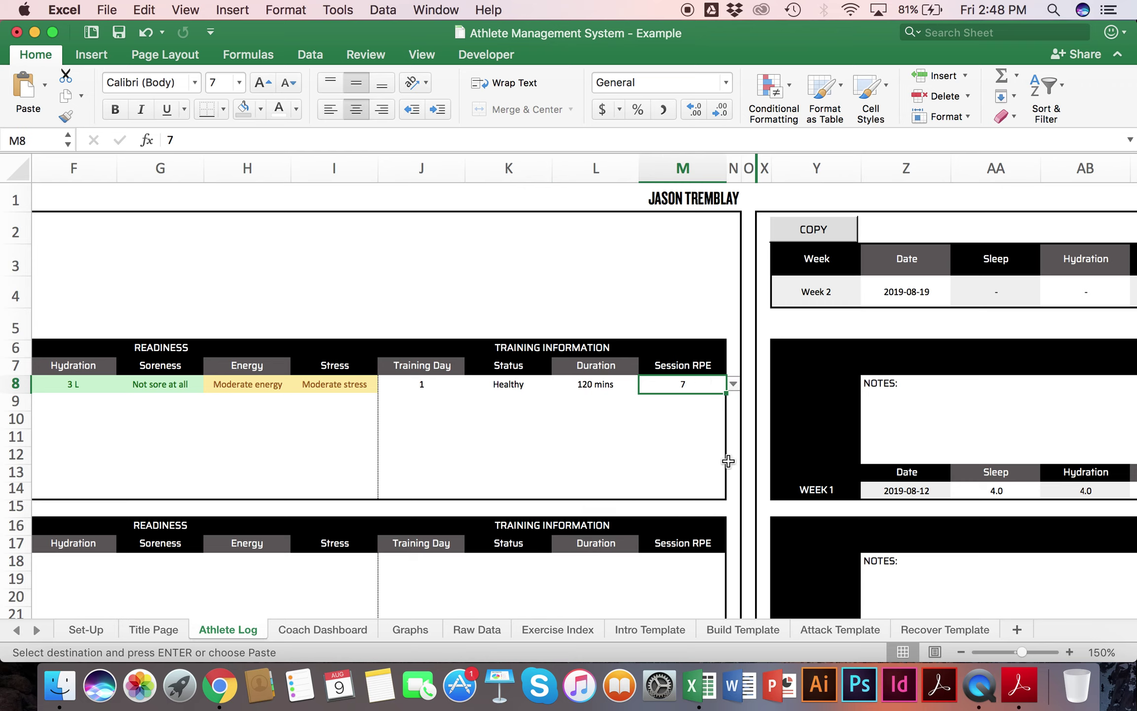
{"action": "scroll", "coordinate": [730, 456], "scroll_direction": "right", "scroll_amount": 2}
{"action": "scroll", "coordinate": [735, 454], "scroll_direction": "right", "scroll_amount": 10}
{"action": "left_click", "coordinate": [452, 488]}
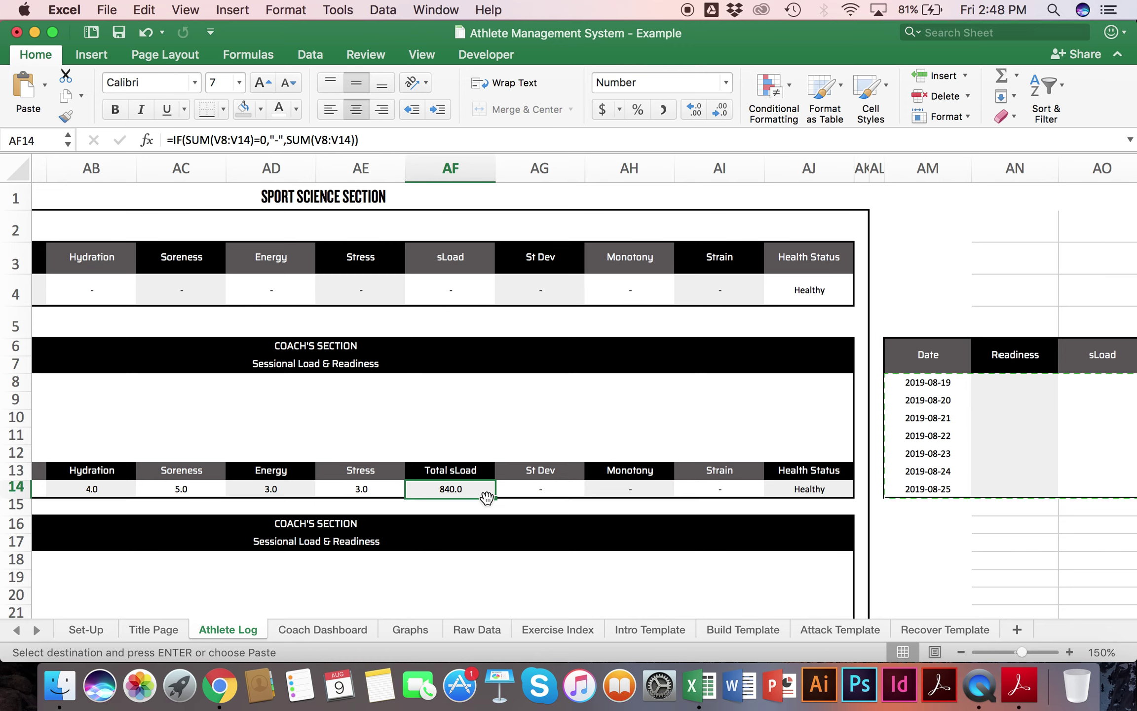
{"action": "scroll", "coordinate": [486, 496], "scroll_direction": "left", "scroll_amount": 12}
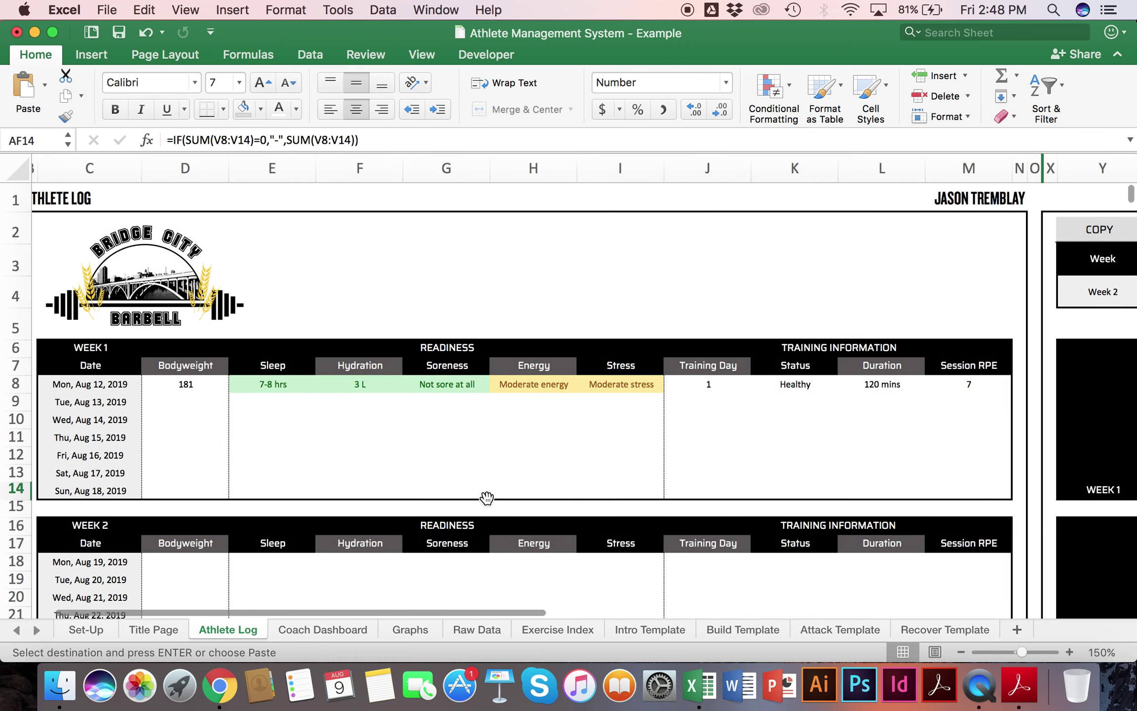
{"action": "scroll", "coordinate": [352, 454], "scroll_direction": "left", "scroll_amount": 1}
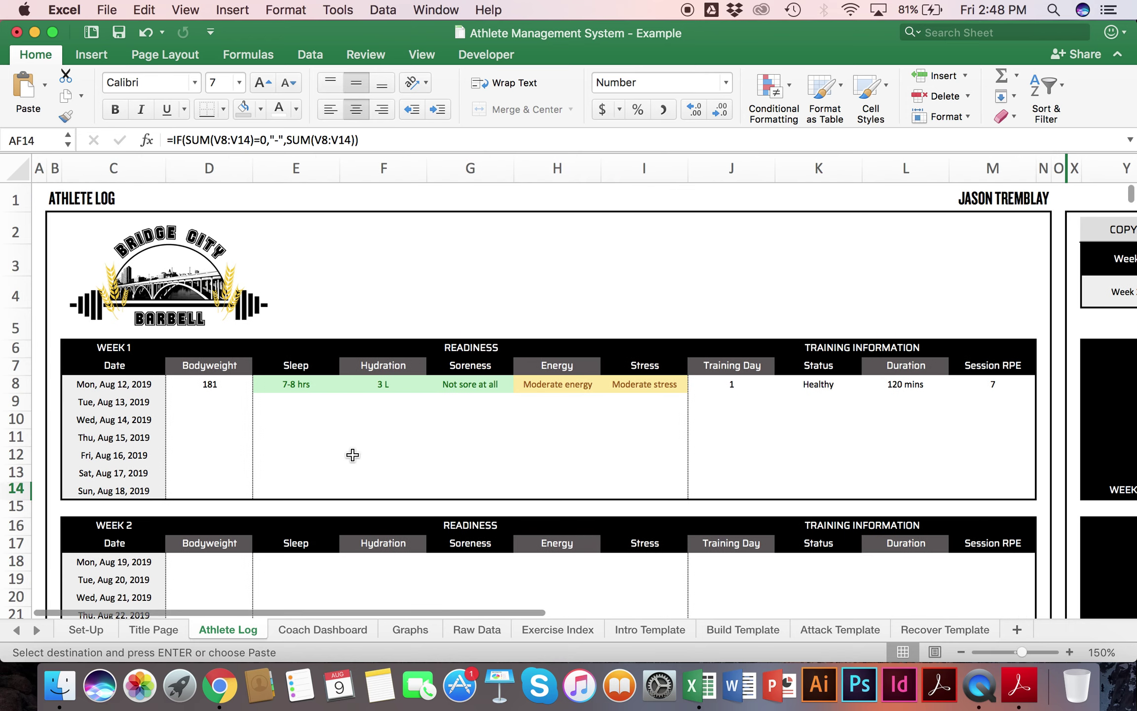
Step: On the Set-Up sheet, select the five hydration options and the five soreness options
{"action": "left_click", "coordinate": [97, 631]}
{"action": "scroll", "coordinate": [148, 508], "scroll_direction": "down", "scroll_amount": 4}
{"action": "left_click", "coordinate": [72, 241]}
{"action": "left_click_drag", "start_coordinate": [72, 241], "coordinate": [63, 296]}
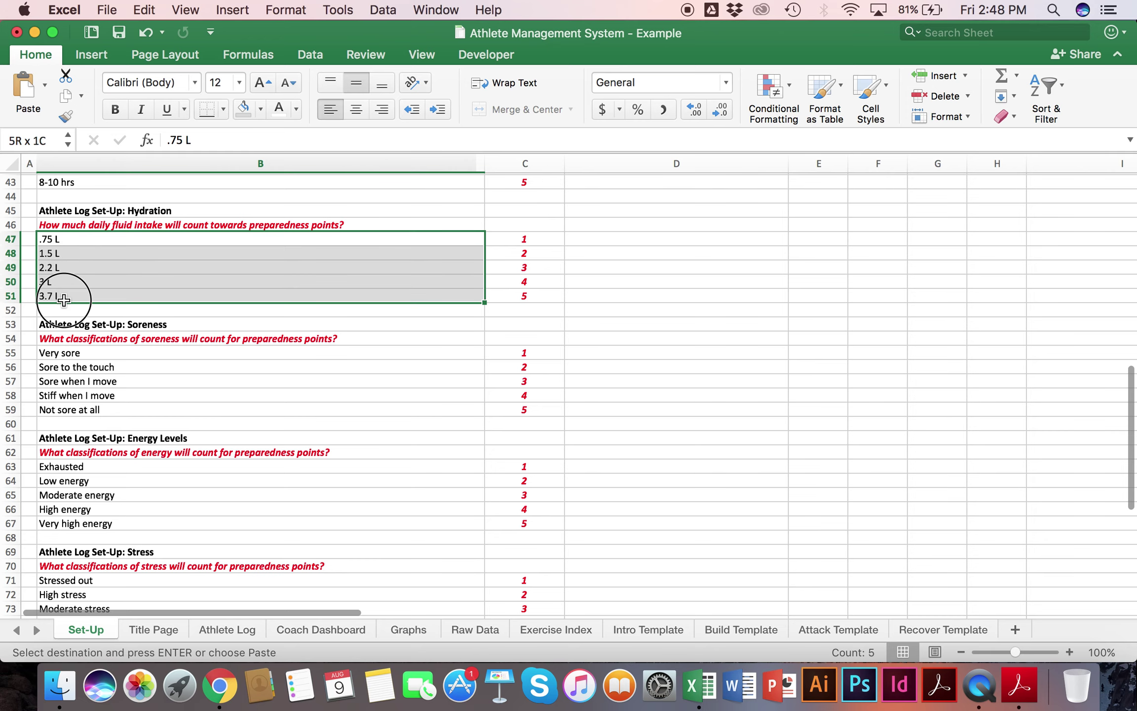
{"action": "left_click", "coordinate": [65, 353]}
{"action": "left_click_drag", "start_coordinate": [65, 353], "coordinate": [56, 468]}
Step: Start retyping the first stress option, Stressed out in B71, as 'I'm crushed'
{"action": "scroll", "coordinate": [67, 409], "scroll_direction": "down", "scroll_amount": 4}
{"action": "scroll", "coordinate": [60, 495], "scroll_direction": "down", "scroll_amount": 3}
{"action": "scroll", "coordinate": [60, 495], "scroll_direction": "down", "scroll_amount": 2}
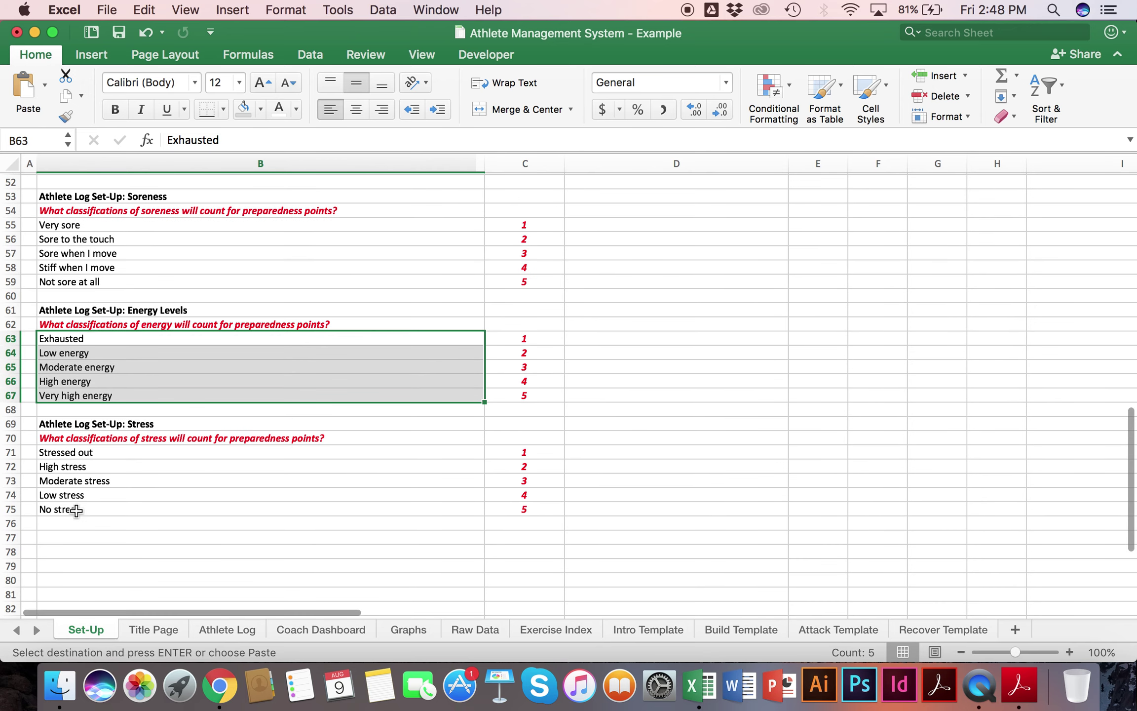
{"action": "left_click", "coordinate": [96, 522]}
{"action": "left_click", "coordinate": [107, 501]}
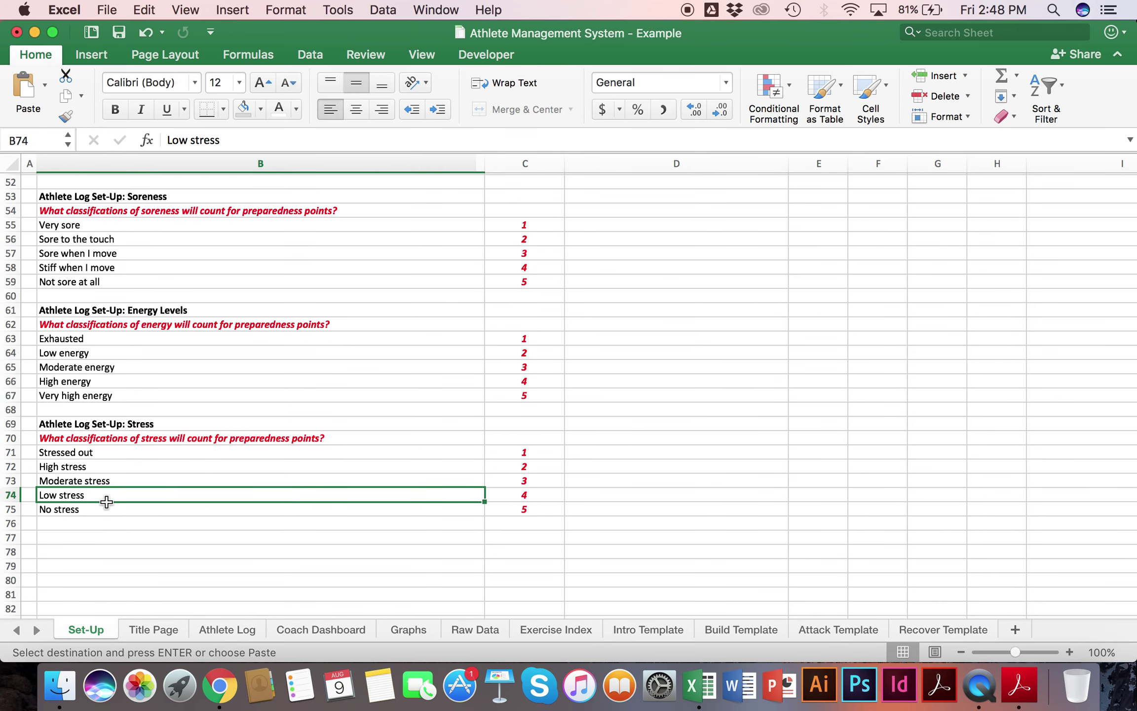
{"action": "left_click", "coordinate": [78, 504]}
{"action": "double_click", "coordinate": [71, 454]}
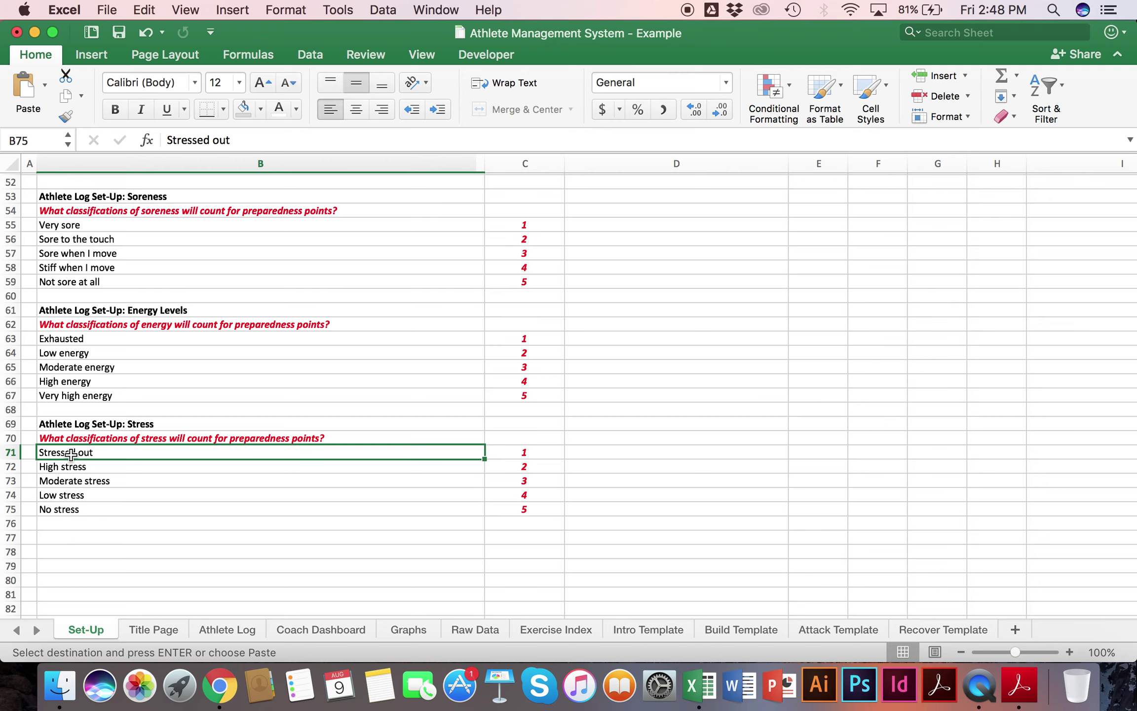
{"action": "type", "text": "\"I'm crus"}
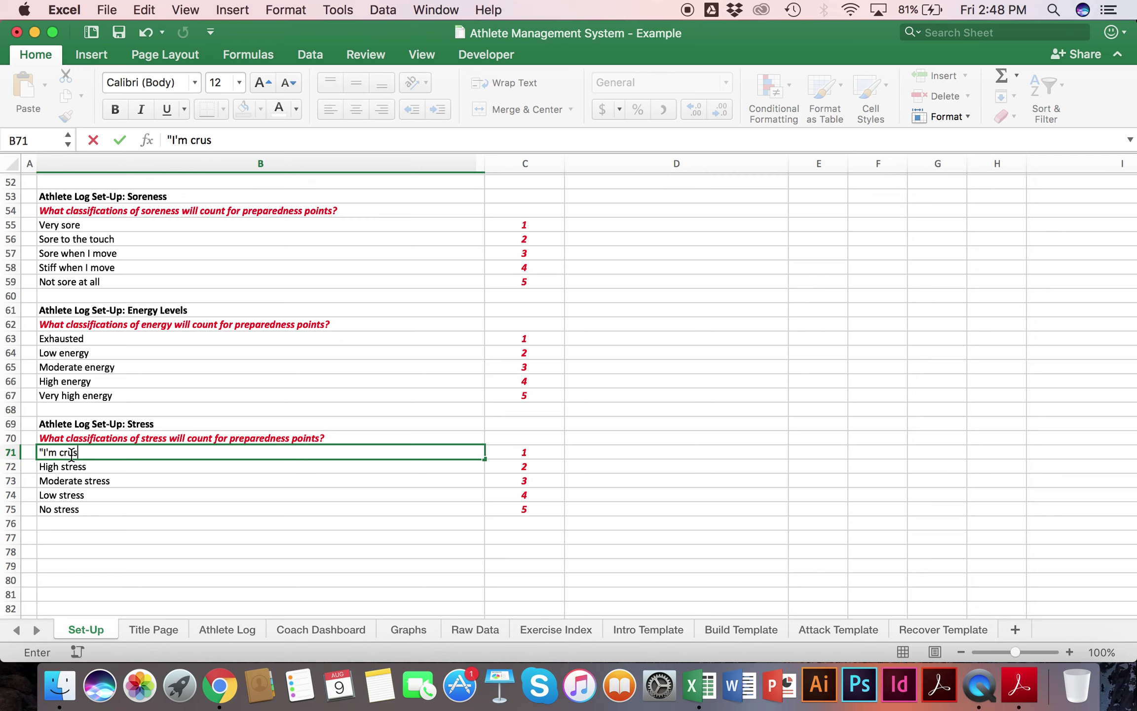
{"action": "type", "text": "hed\""}
Step: Undo the 'I'm crushed' rename so B71 keeps Stressed out, then return to the Coach Dashboard
{"action": "key", "text": "Return"}
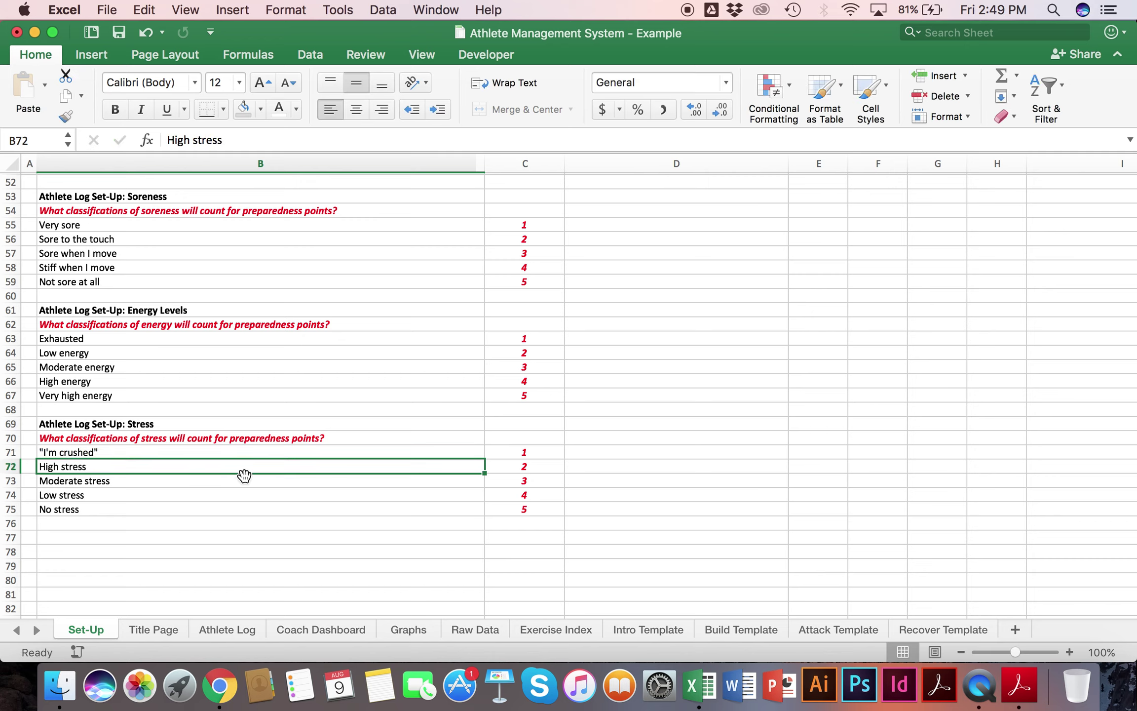
{"action": "key", "text": "super+z"}
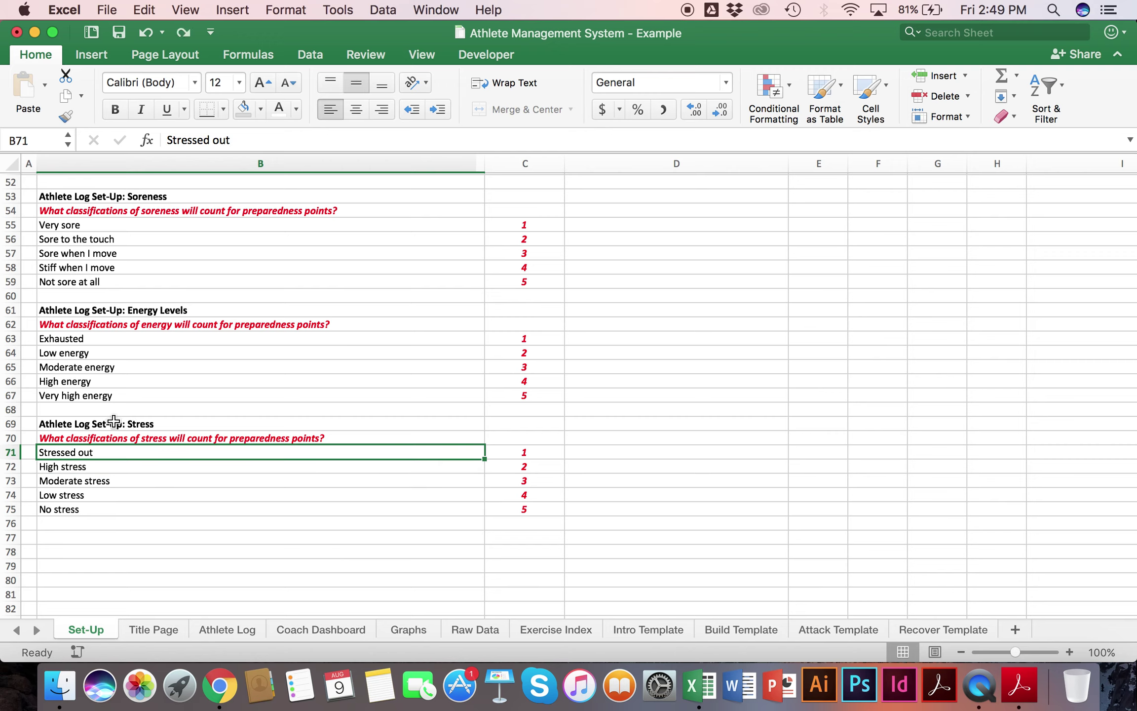
{"action": "scroll", "coordinate": [113, 433], "scroll_direction": "up", "scroll_amount": 5}
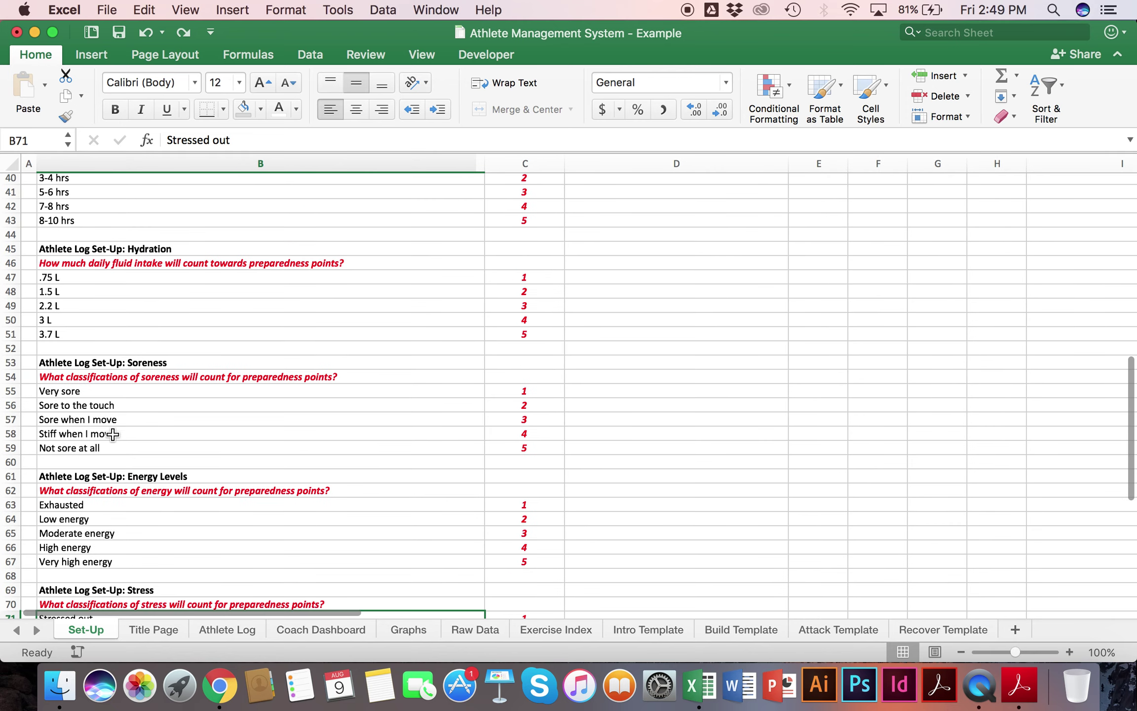
{"action": "scroll", "coordinate": [115, 241], "scroll_direction": "up", "scroll_amount": 4}
{"action": "scroll", "coordinate": [115, 241], "scroll_direction": "down", "scroll_amount": 3}
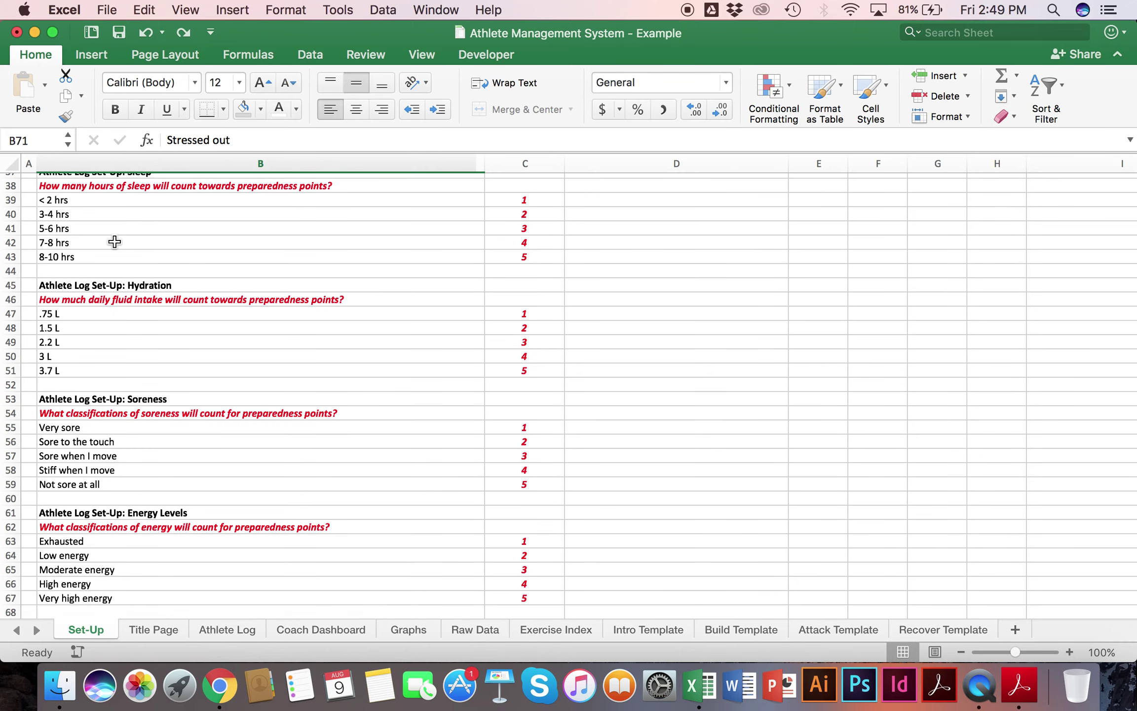
{"action": "scroll", "coordinate": [114, 242], "scroll_direction": "up", "scroll_amount": 12}
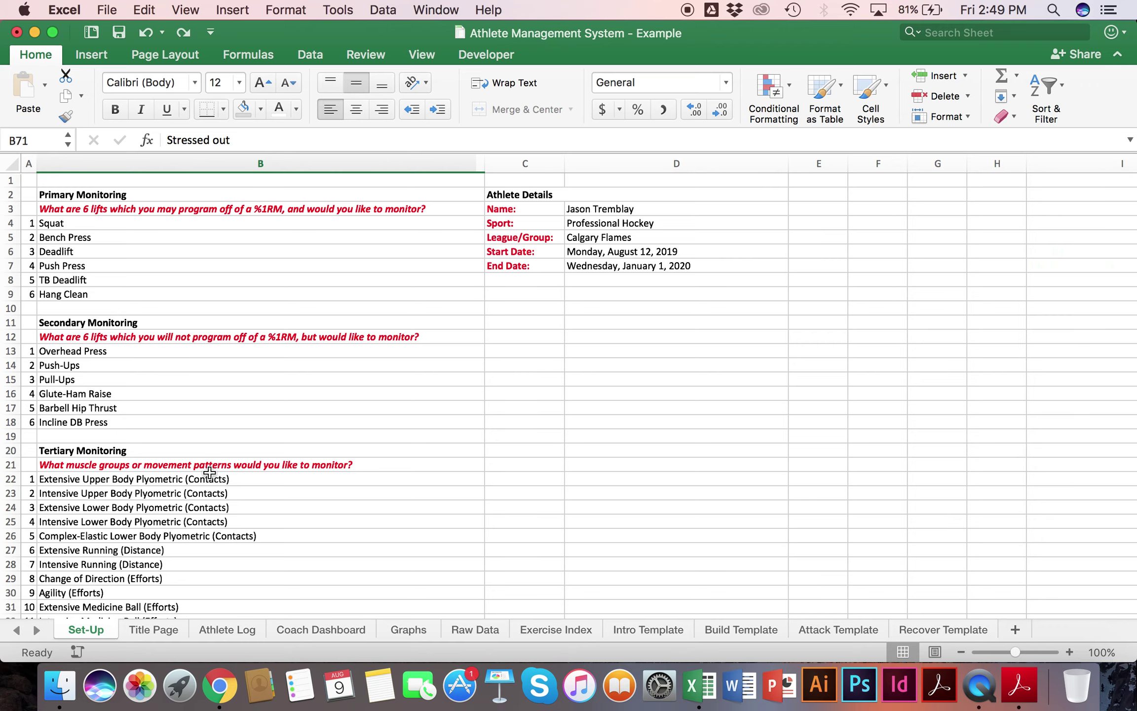
{"action": "left_click", "coordinate": [305, 628]}
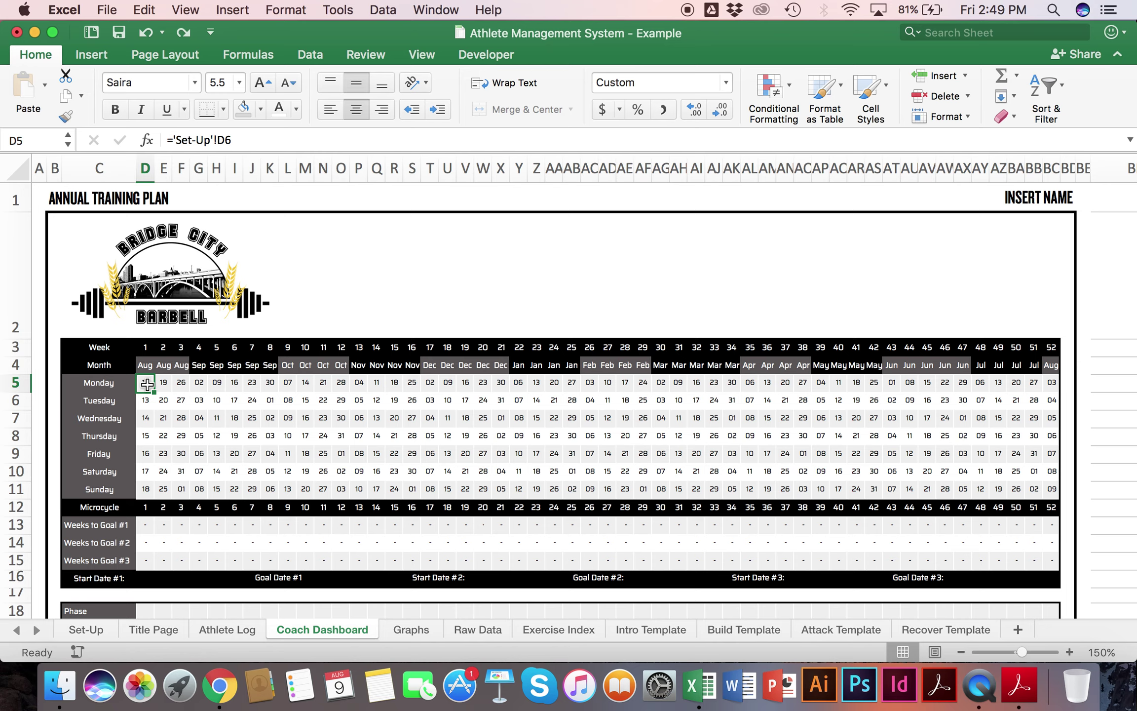
{"action": "left_click", "coordinate": [78, 630]}
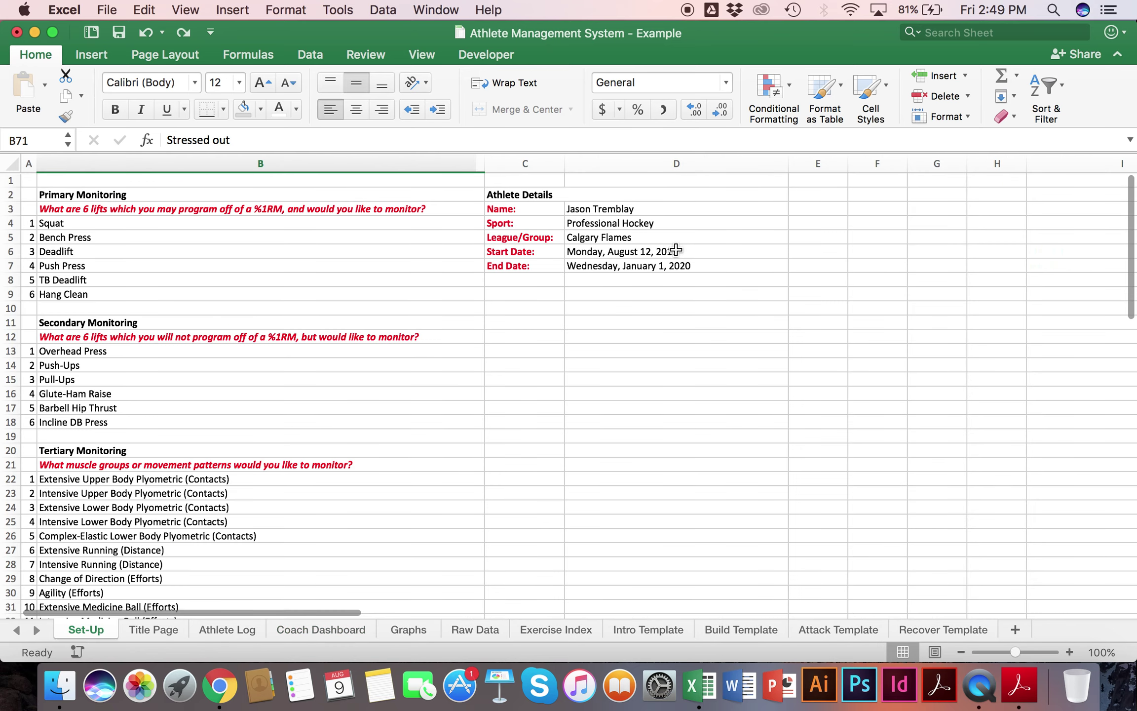
{"action": "left_click", "coordinate": [676, 250]}
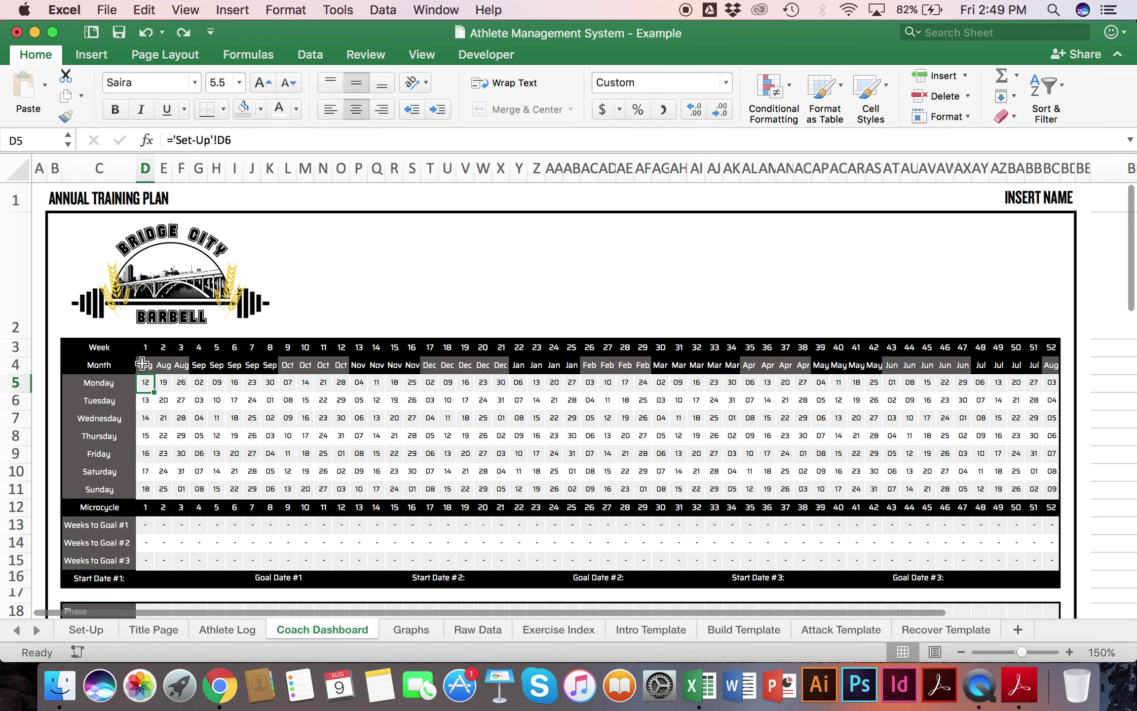
{"action": "left_click", "coordinate": [100, 382]}
{"action": "left_click", "coordinate": [150, 380]}
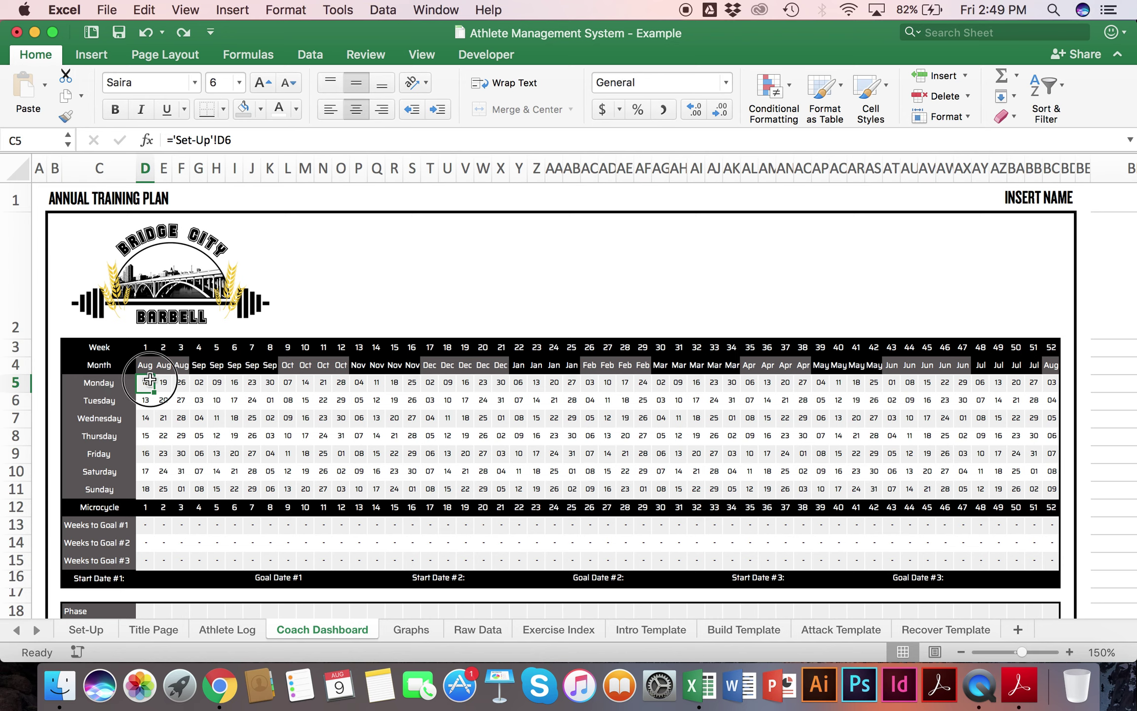
{"action": "mouse_move", "coordinate": [150, 379]}
{"action": "left_mouse_down"}
{"action": "mouse_move", "coordinate": [160, 379]}
{"action": "mouse_move", "coordinate": [145, 380]}
{"action": "left_mouse_up"}
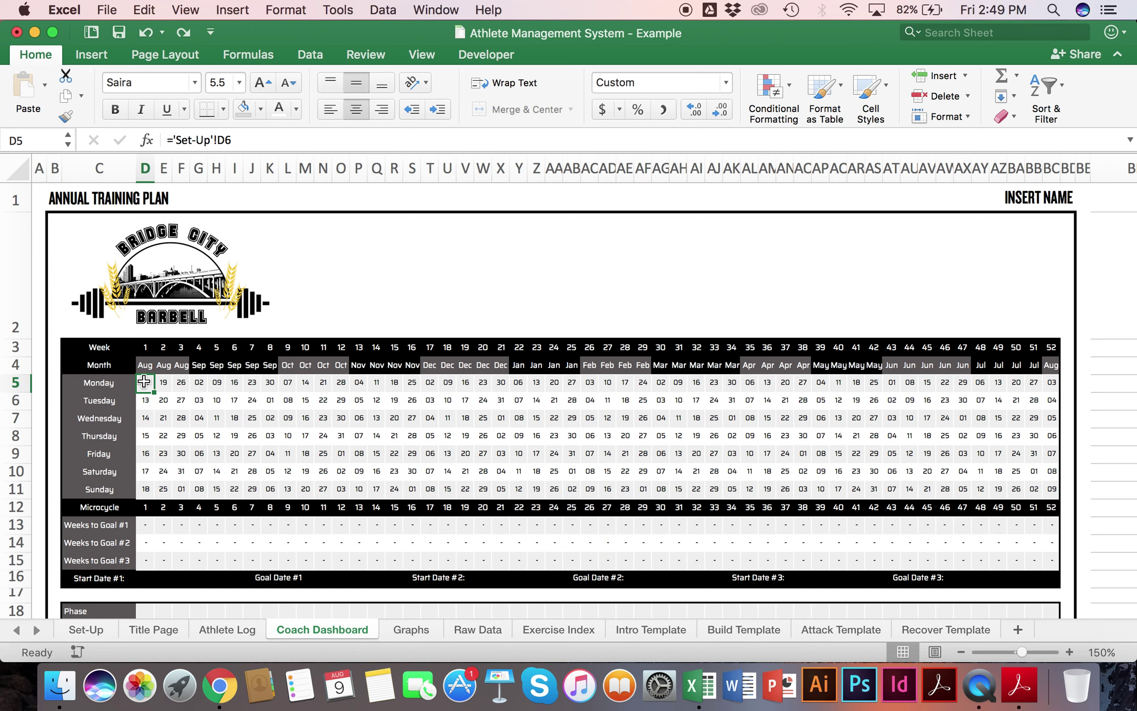
{"action": "left_click", "coordinate": [147, 400]}
{"action": "left_click", "coordinate": [147, 417]}
{"action": "left_click", "coordinate": [146, 436]}
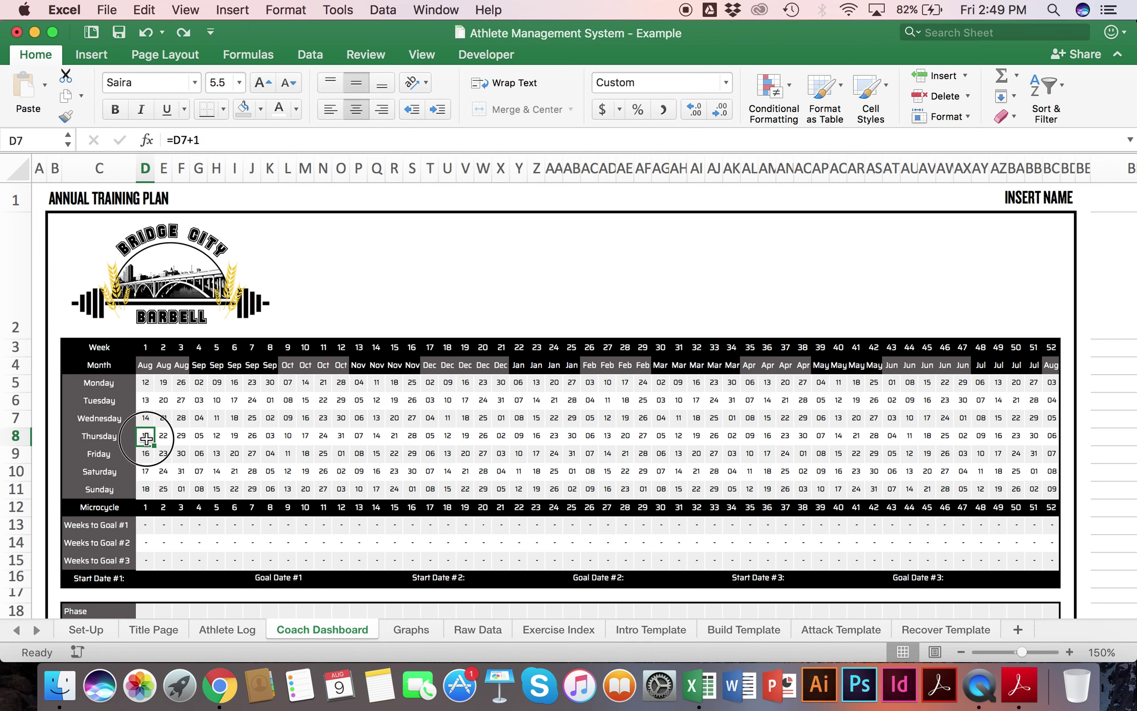
{"action": "left_click", "coordinate": [146, 453]}
{"action": "left_click", "coordinate": [146, 469]}
{"action": "left_click", "coordinate": [147, 488]}
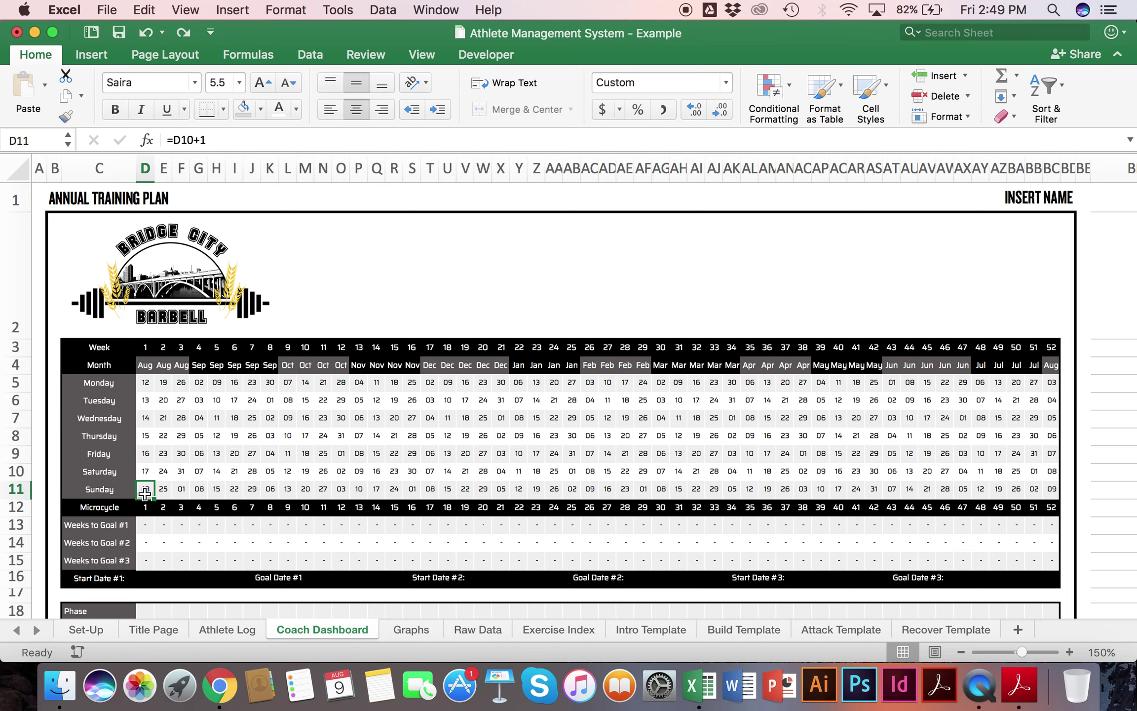
{"action": "left_click_drag", "start_coordinate": [163, 381], "coordinate": [1041, 382]}
{"action": "scroll", "coordinate": [491, 474], "scroll_direction": "down", "scroll_amount": 1}
{"action": "scroll", "coordinate": [491, 475], "scroll_direction": "down", "scroll_amount": 3}
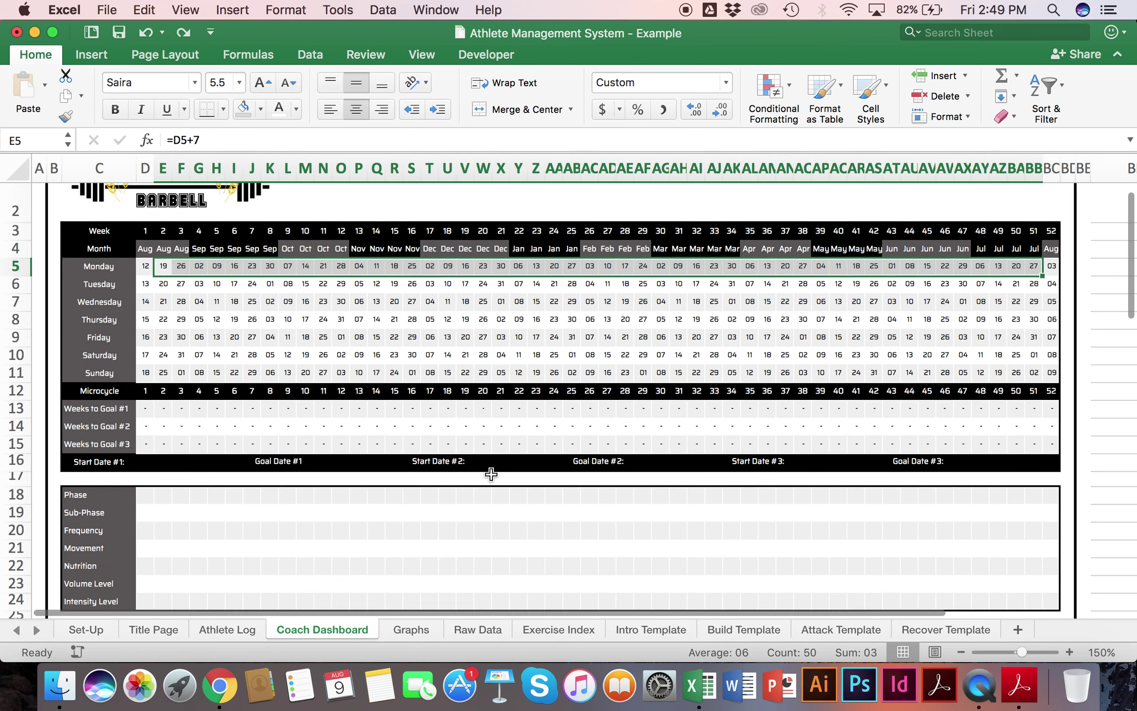
{"action": "left_click", "coordinate": [158, 493]}
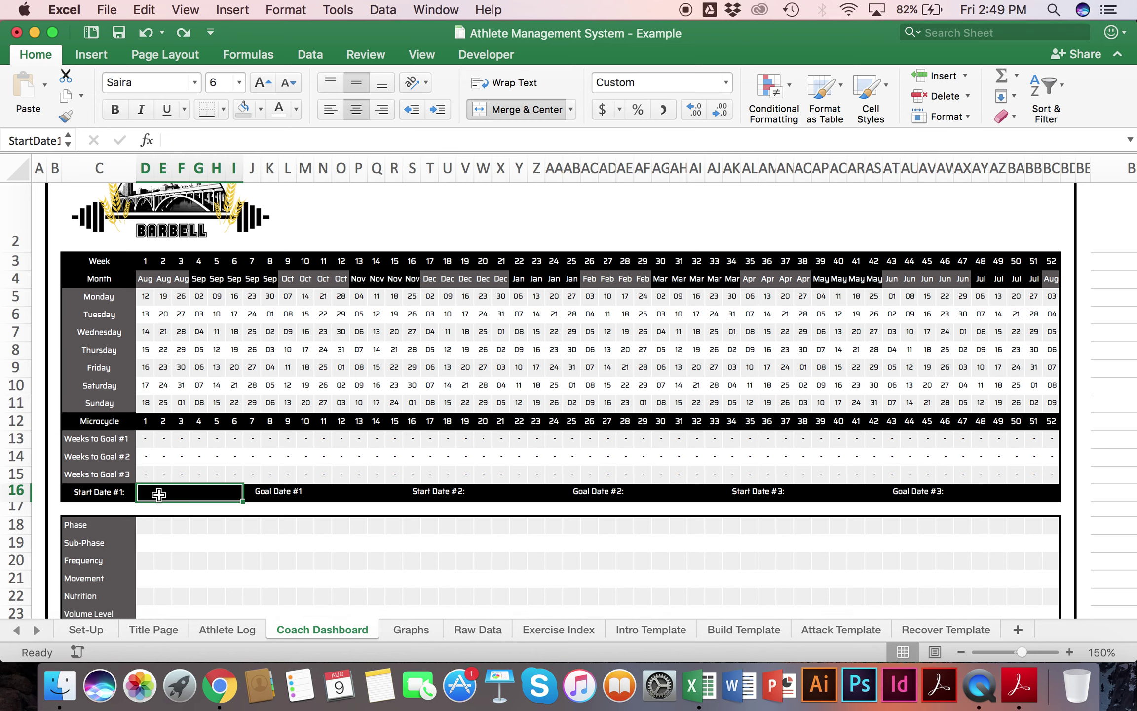
Step: Link Start Date #1 to D5 (August 12, 2019) and Goal Date #1 to G8 (September 05, 2019)
{"action": "double_click", "coordinate": [158, 494]}
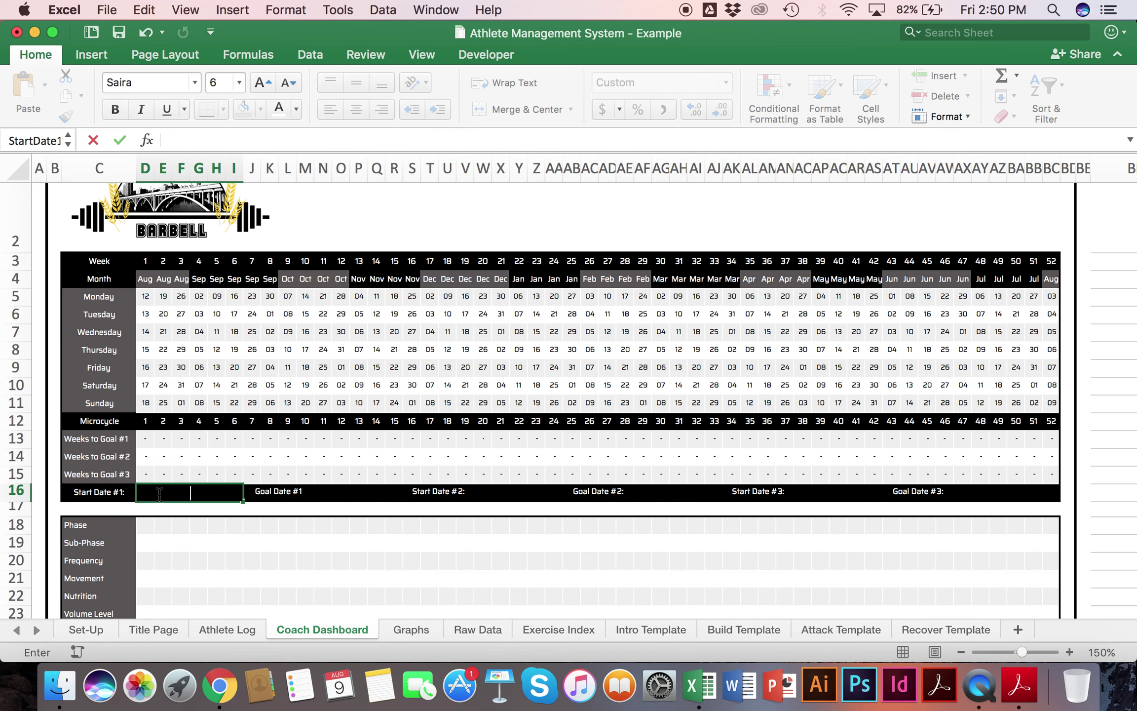
{"action": "type", "text": "="}
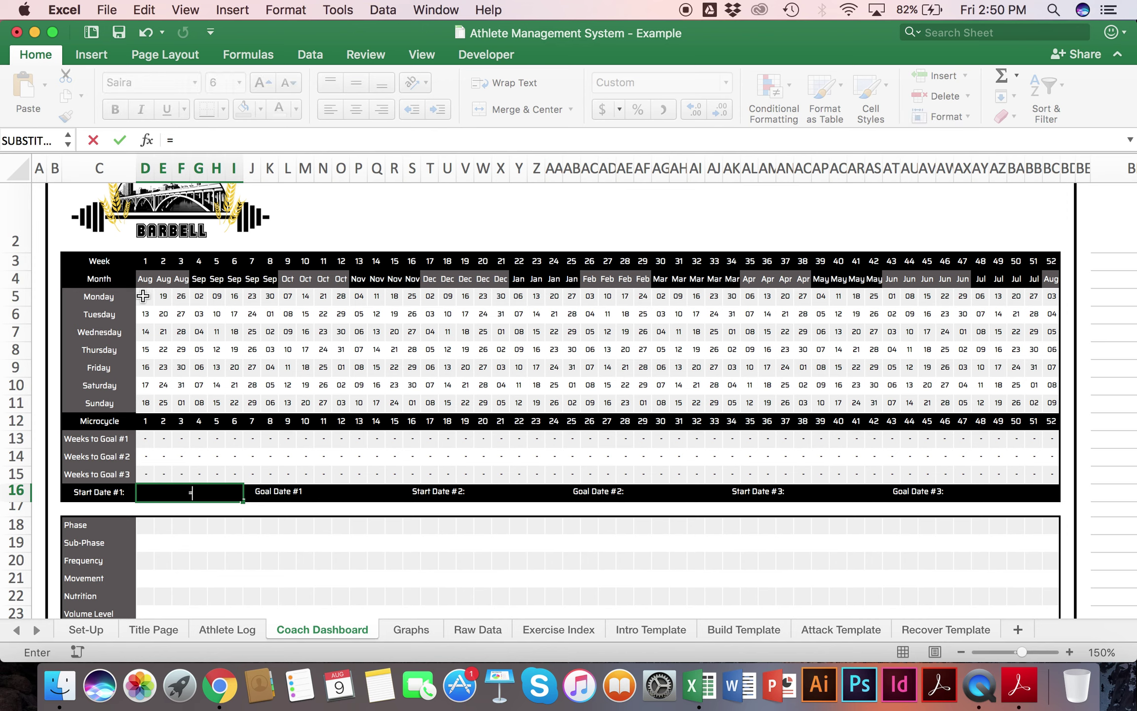
{"action": "left_click", "coordinate": [143, 296]}
{"action": "key", "text": "Return"}
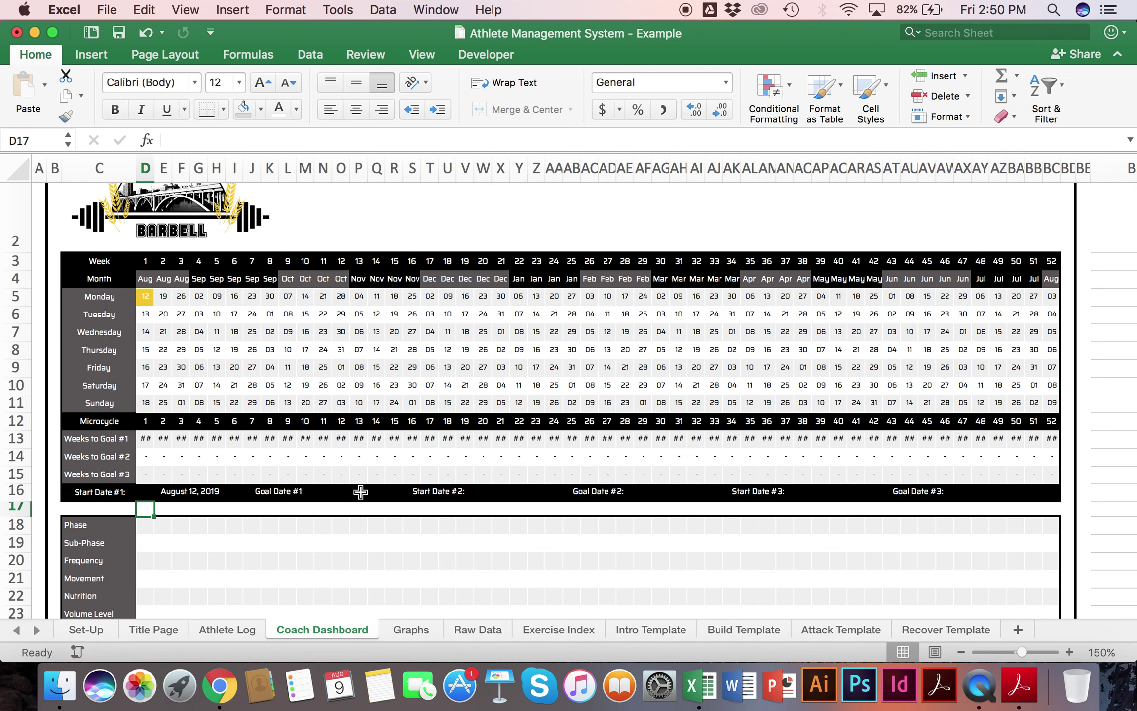
{"action": "left_click", "coordinate": [359, 492]}
{"action": "type", "text": "="}
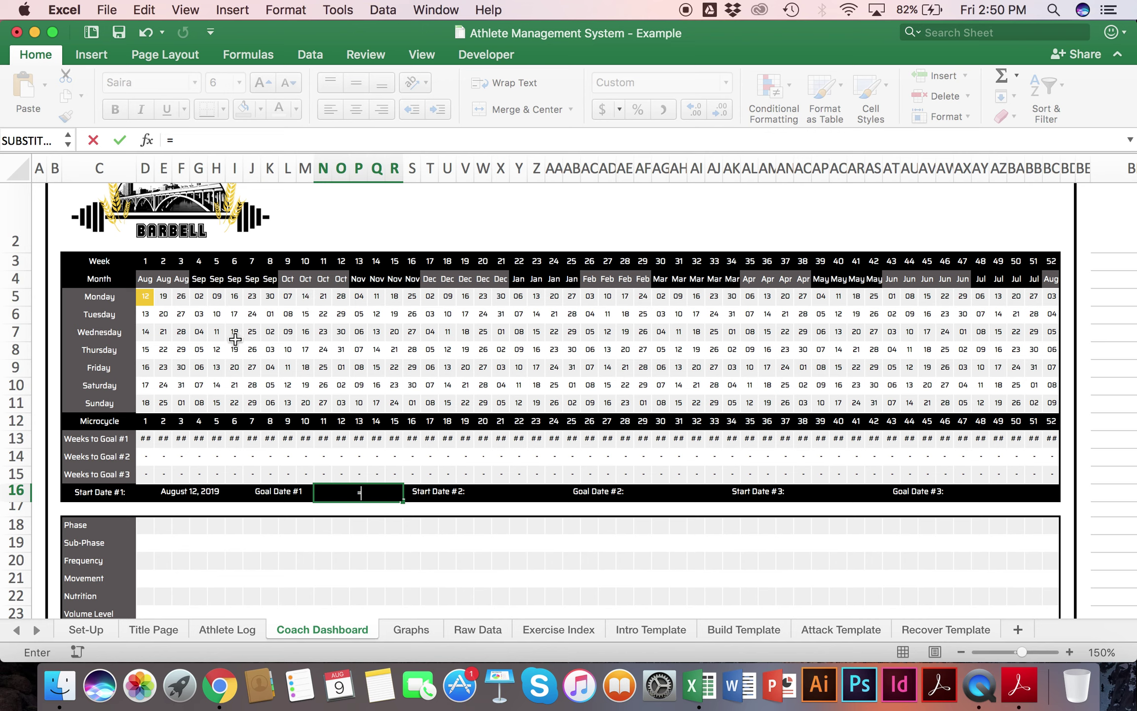
{"action": "left_click", "coordinate": [201, 351]}
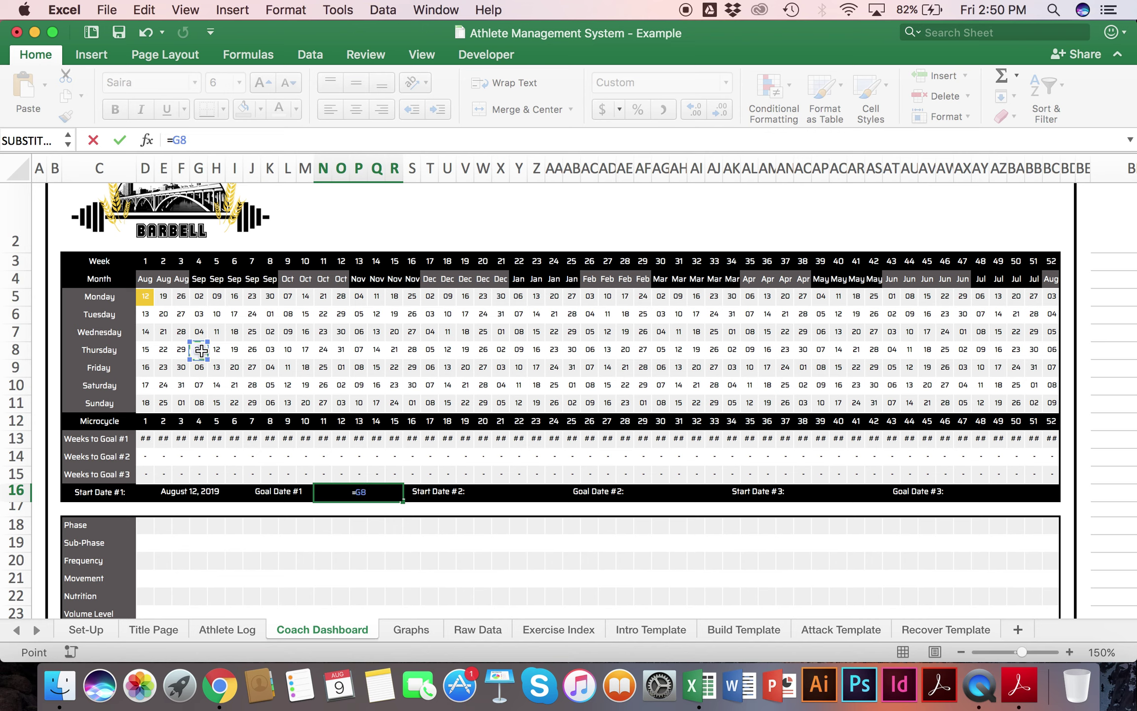
{"action": "key", "text": "Return"}
Step: Check that the weeks-to-goal countdown in row 13 reads 3, 2, 1
{"action": "left_click_drag", "start_coordinate": [146, 438], "coordinate": [185, 439]}
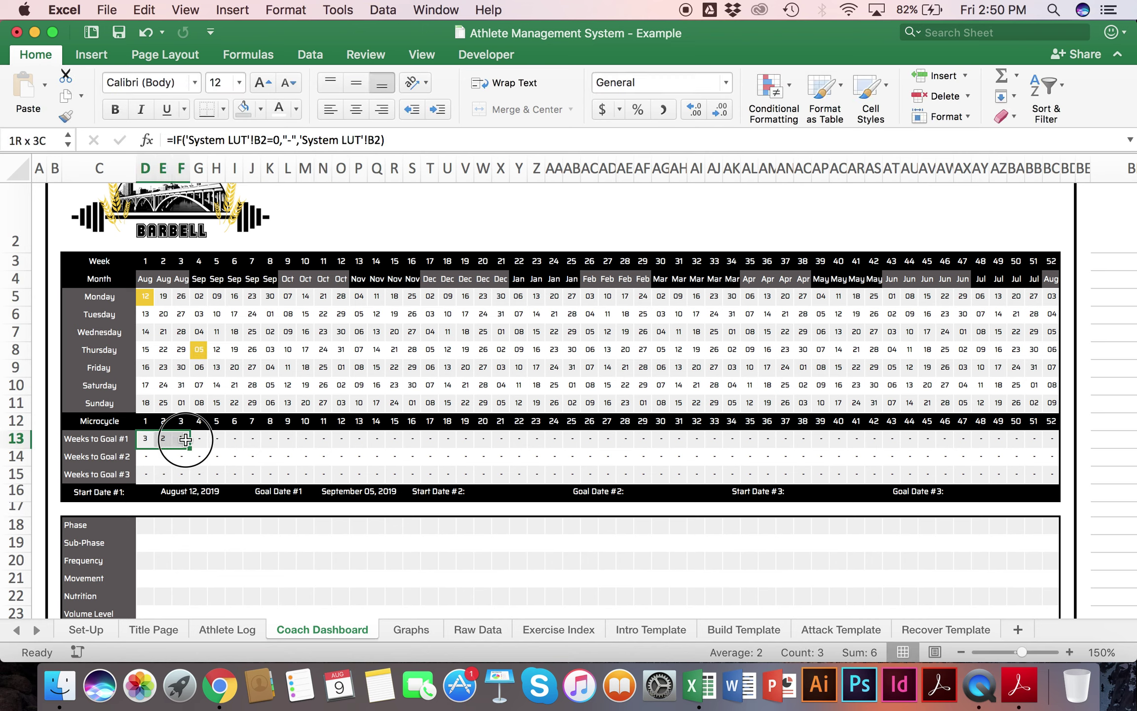
{"action": "left_click", "coordinate": [146, 438]}
{"action": "left_click", "coordinate": [163, 439]}
{"action": "left_click", "coordinate": [182, 438]}
{"action": "left_click", "coordinate": [198, 440]}
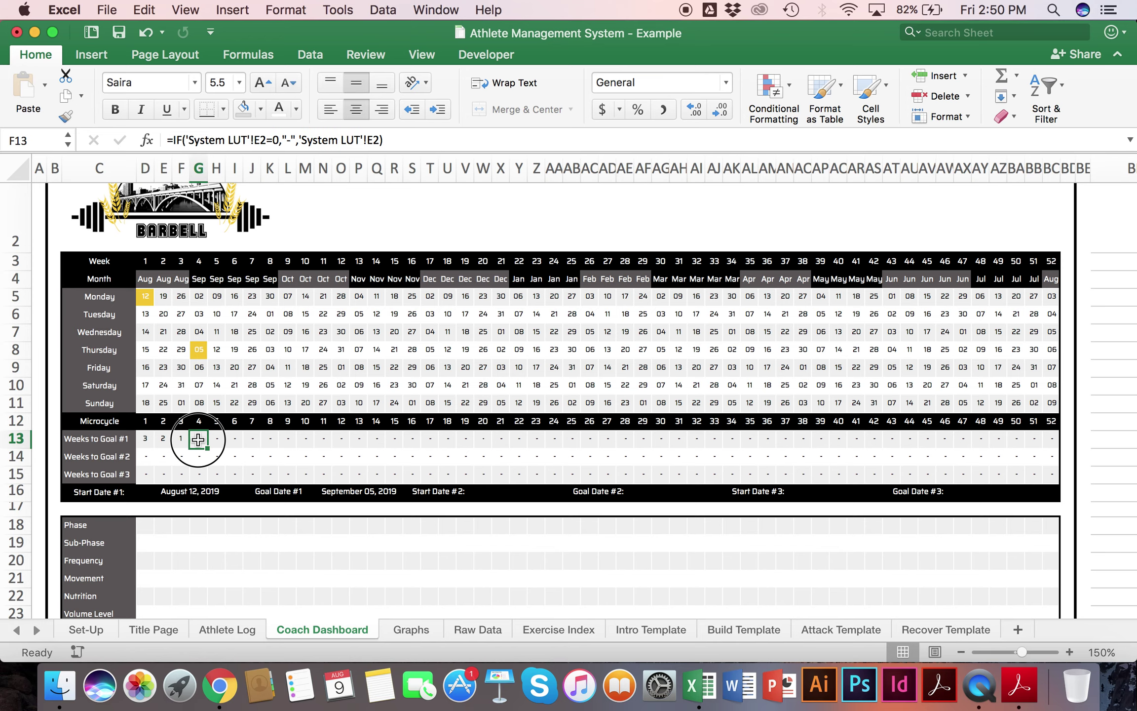
{"action": "scroll", "coordinate": [198, 439], "scroll_direction": "down", "scroll_amount": 3}
{"action": "left_click", "coordinate": [145, 448]}
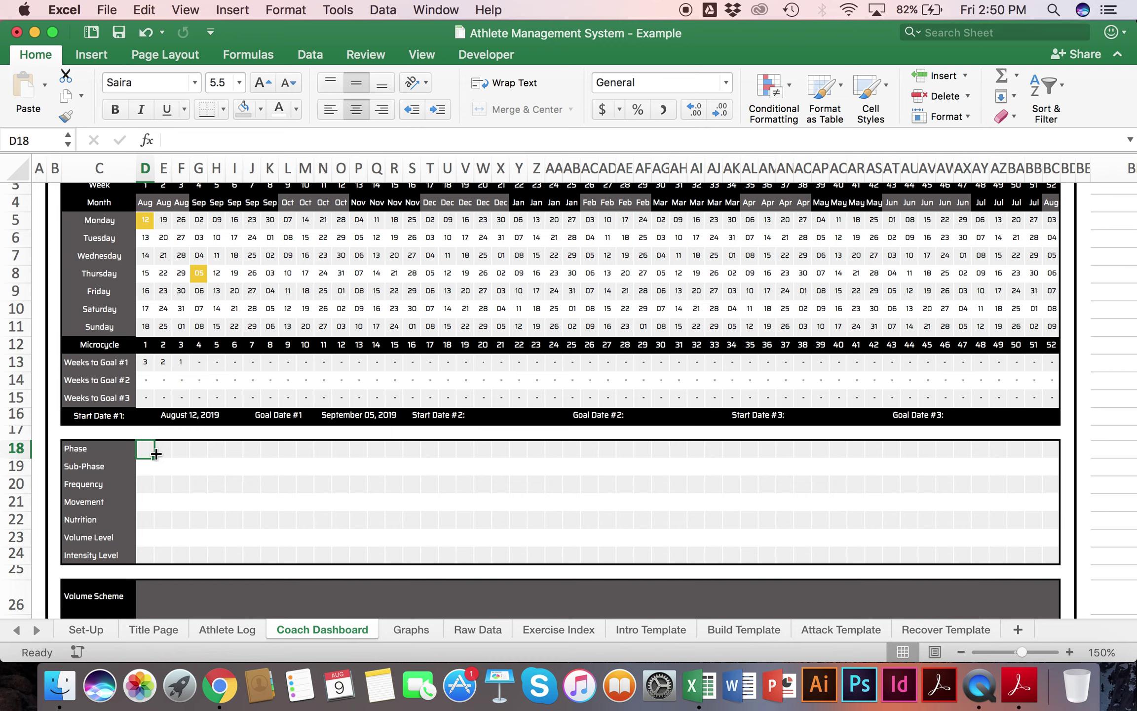
Step: Merge the Phase cells D18:F18 and enter ESD/Power
{"action": "left_click_drag", "start_coordinate": [146, 449], "coordinate": [181, 449]}
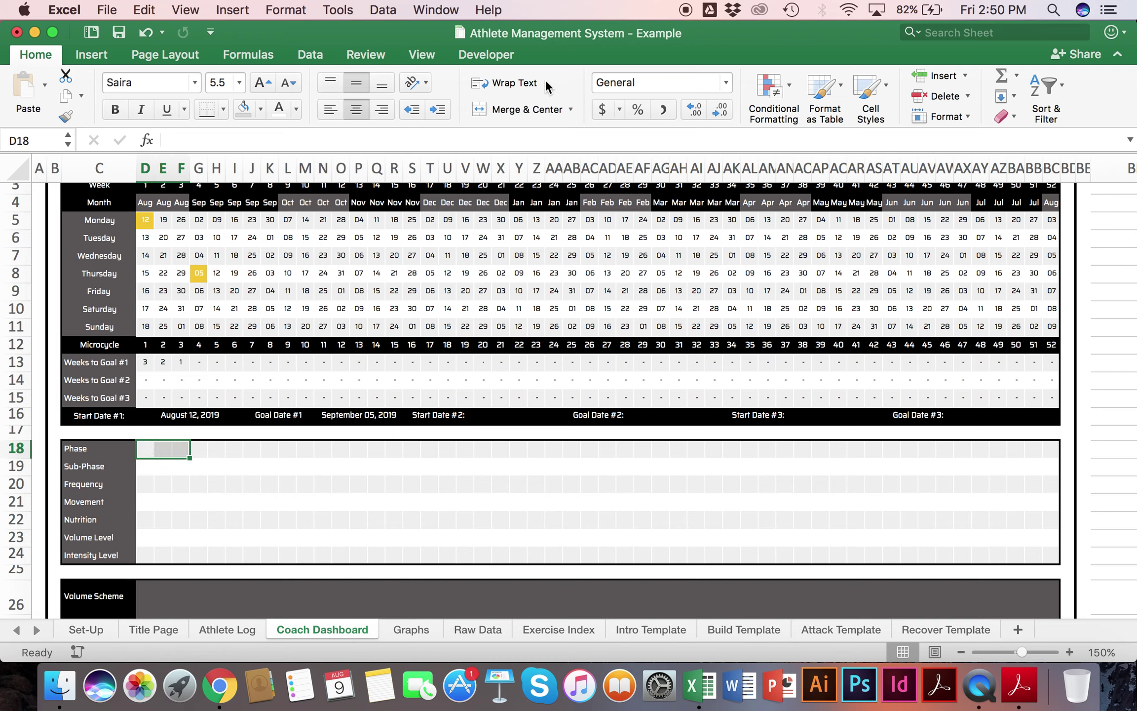
{"action": "left_click", "coordinate": [512, 112]}
{"action": "type", "text": "E"}
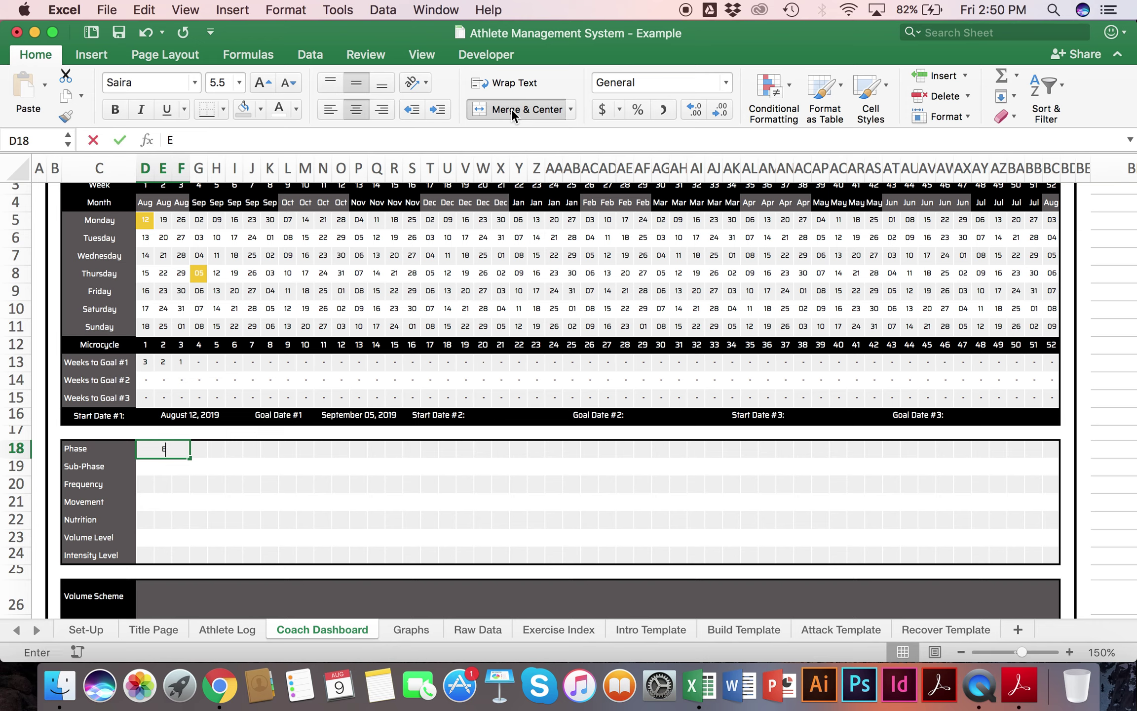
{"action": "type", "text": "ESD/Power"}
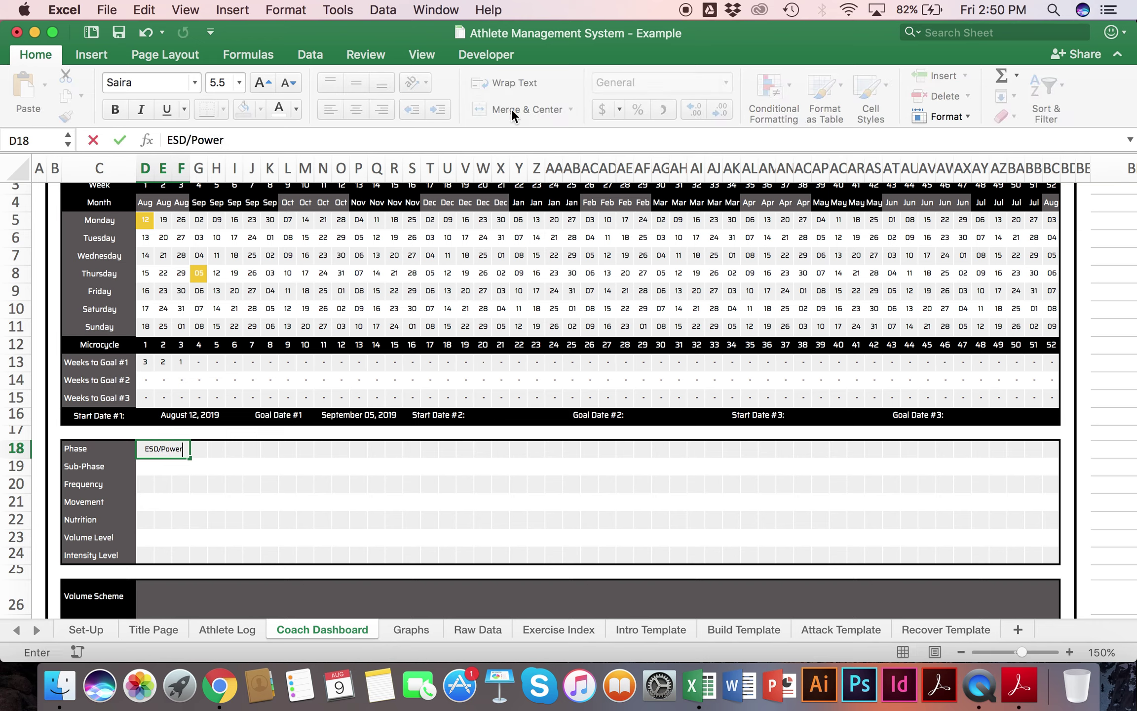
{"action": "key", "text": "Return"}
Step: Merge the Sub-Phase and Frequency cells across weeks 1–3
{"action": "left_click_drag", "start_coordinate": [146, 466], "coordinate": [179, 466]}
{"action": "left_click", "coordinate": [514, 113]}
{"action": "scroll", "coordinate": [376, 356], "scroll_direction": "down", "scroll_amount": 5}
{"action": "left_click_drag", "start_coordinate": [156, 399], "coordinate": [180, 397]}
{"action": "left_click", "coordinate": [517, 106]}
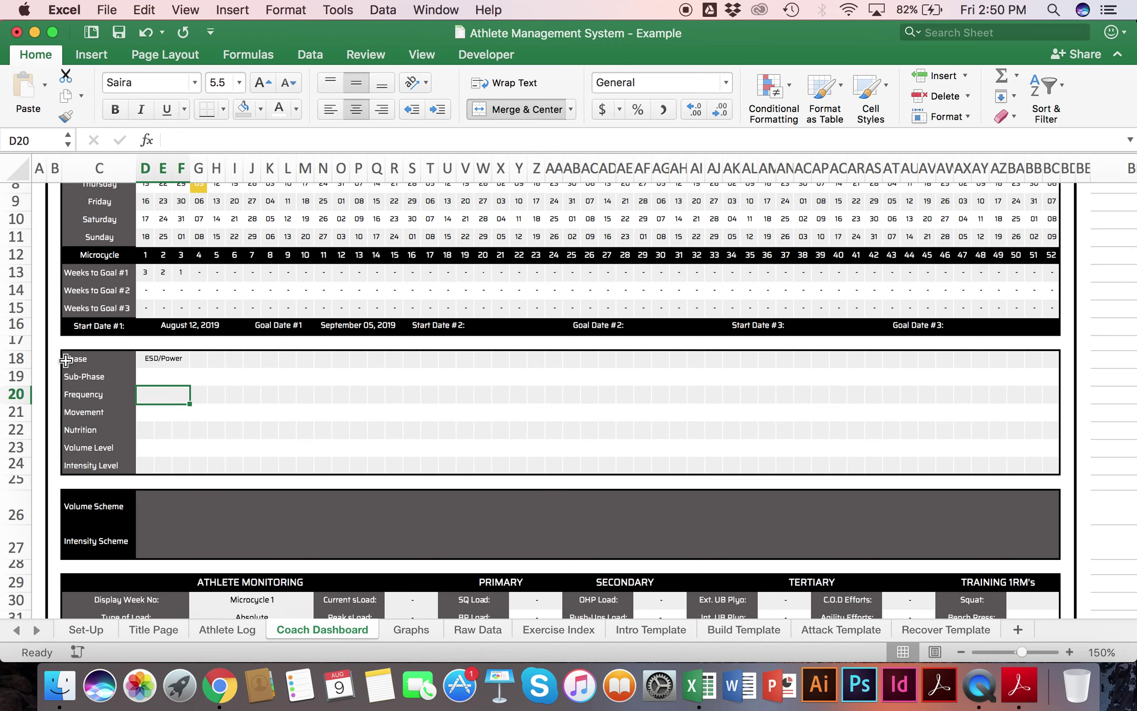
{"action": "left_click", "coordinate": [145, 378]}
Step: Set the merged Sub-Phase cell's number format to Text
{"action": "scroll", "coordinate": [145, 378], "scroll_direction": "up", "scroll_amount": 1}
{"action": "scroll", "coordinate": [144, 377], "scroll_direction": "up", "scroll_amount": 5}
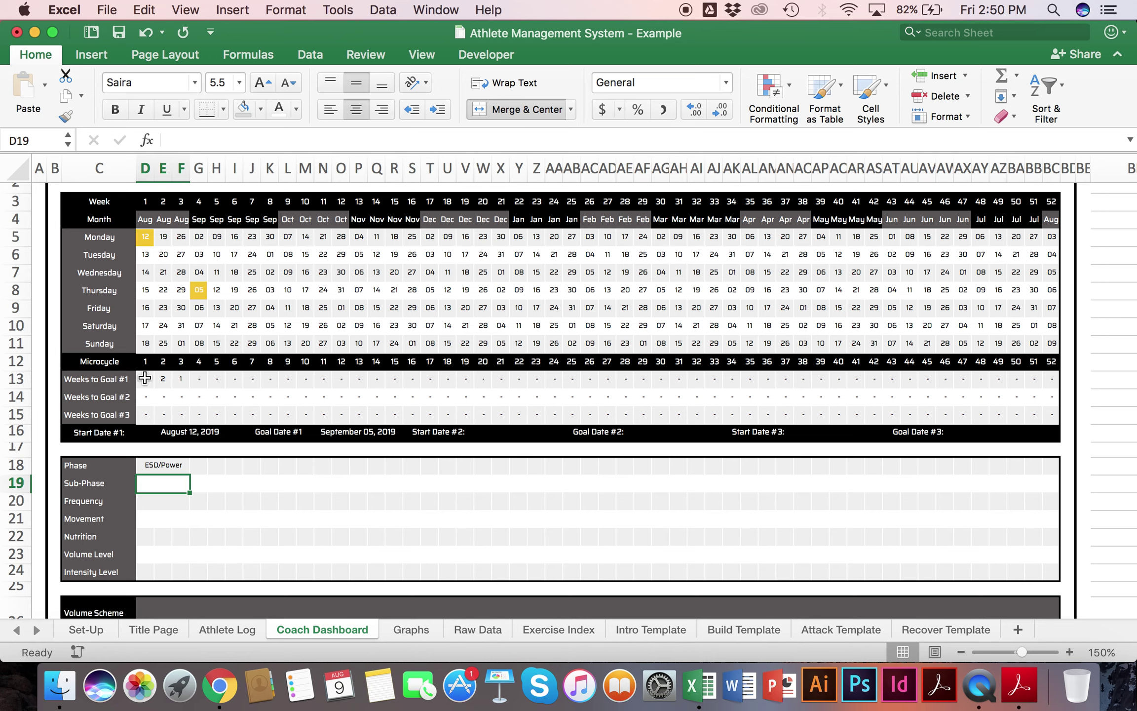
{"action": "left_click", "coordinate": [643, 83]}
{"action": "type", "text": "Text"}
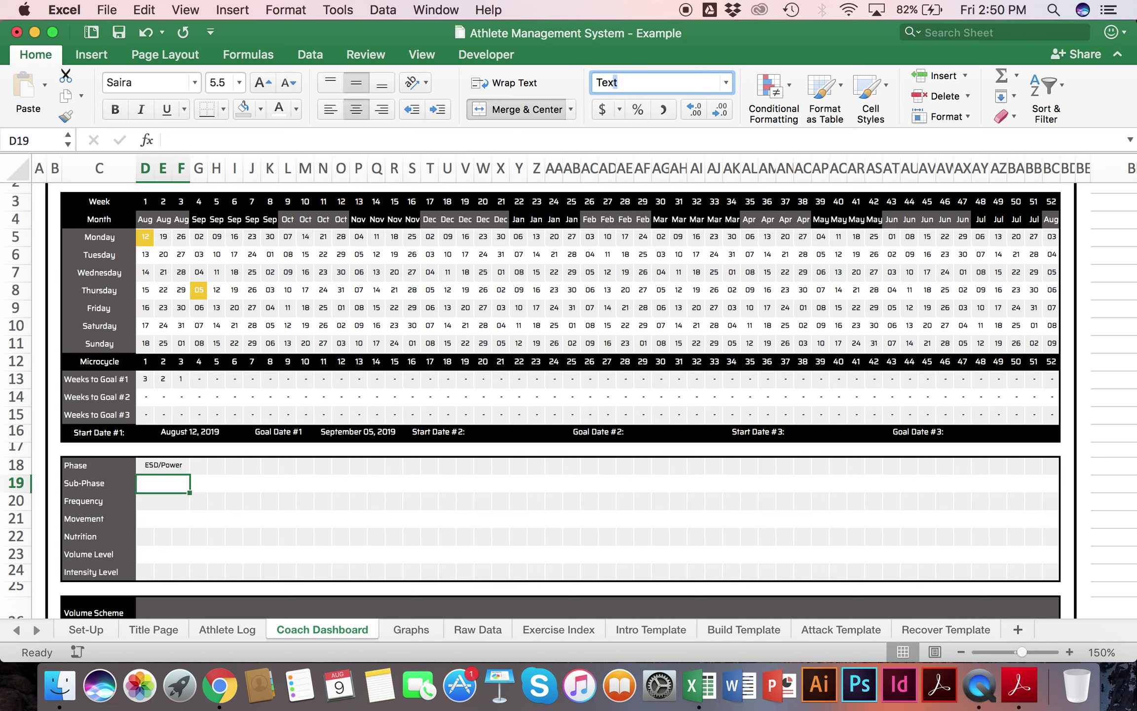
{"action": "key", "text": "Return"}
{"action": "left_click", "coordinate": [216, 518]}
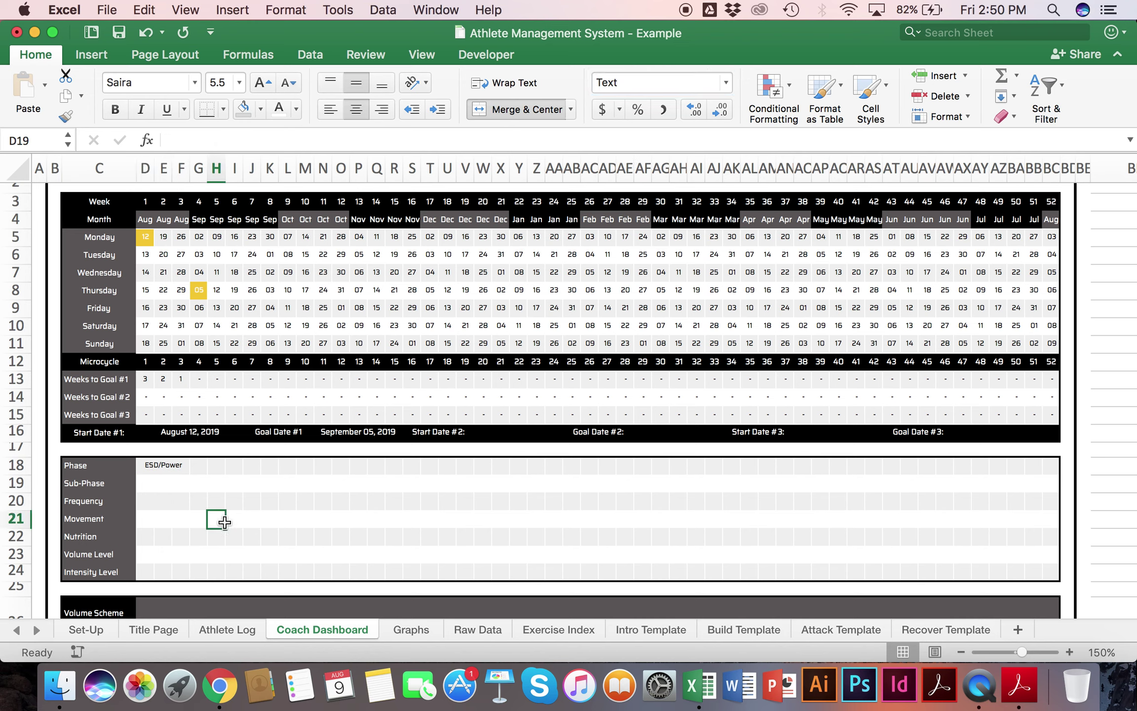
Step: Enter 5/3 as the sub-phase for weeks 1–3
{"action": "left_click", "coordinate": [168, 480]}
{"action": "type", "text": "3-5"}
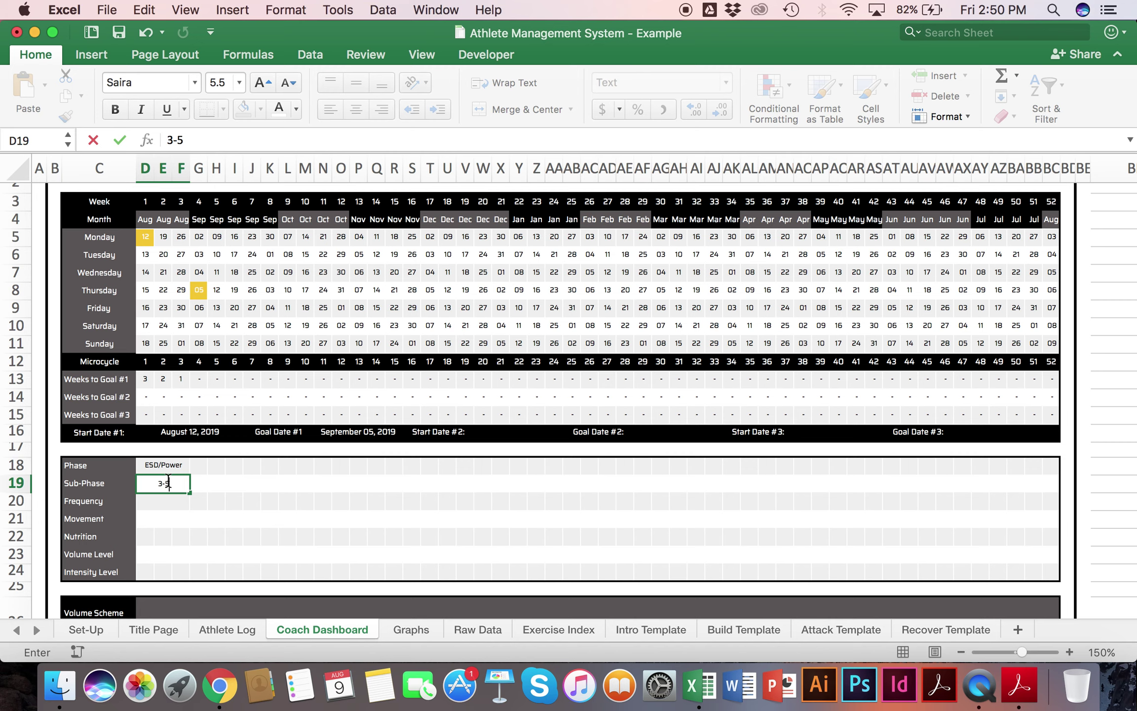
{"action": "key", "text": "Return"}
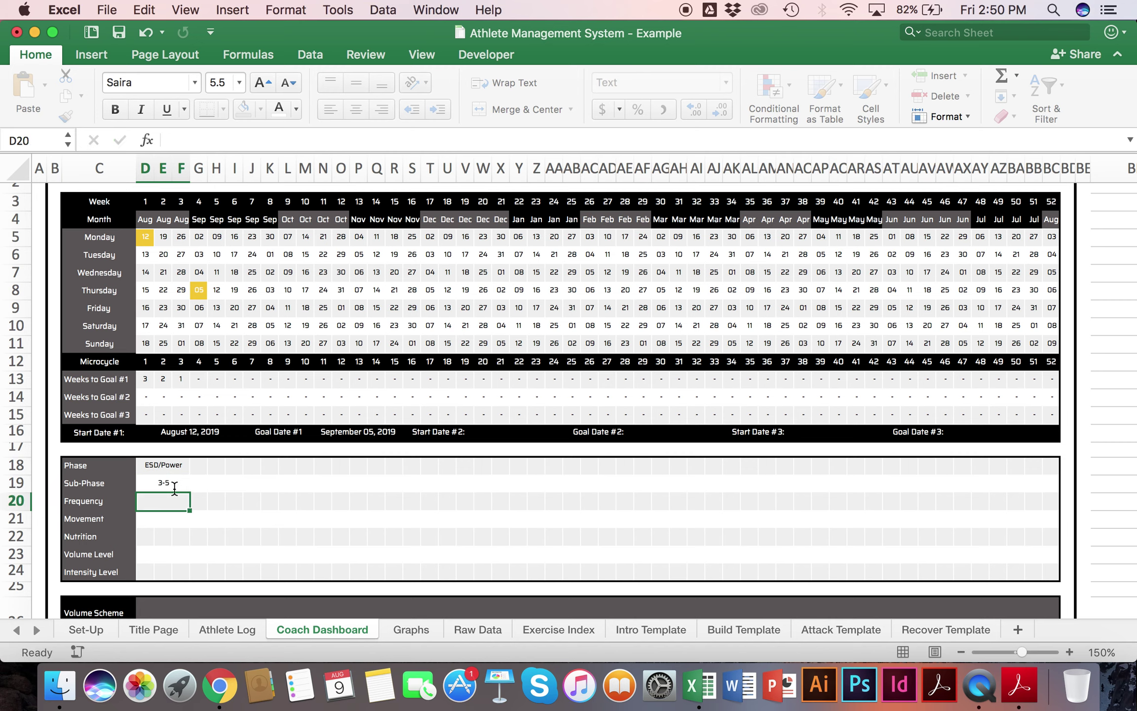
{"action": "left_click", "coordinate": [199, 535]}
{"action": "left_click", "coordinate": [180, 480]}
{"action": "type", "text": "5/3"}
{"action": "key", "text": "Return"}
{"action": "left_click", "coordinate": [181, 479]}
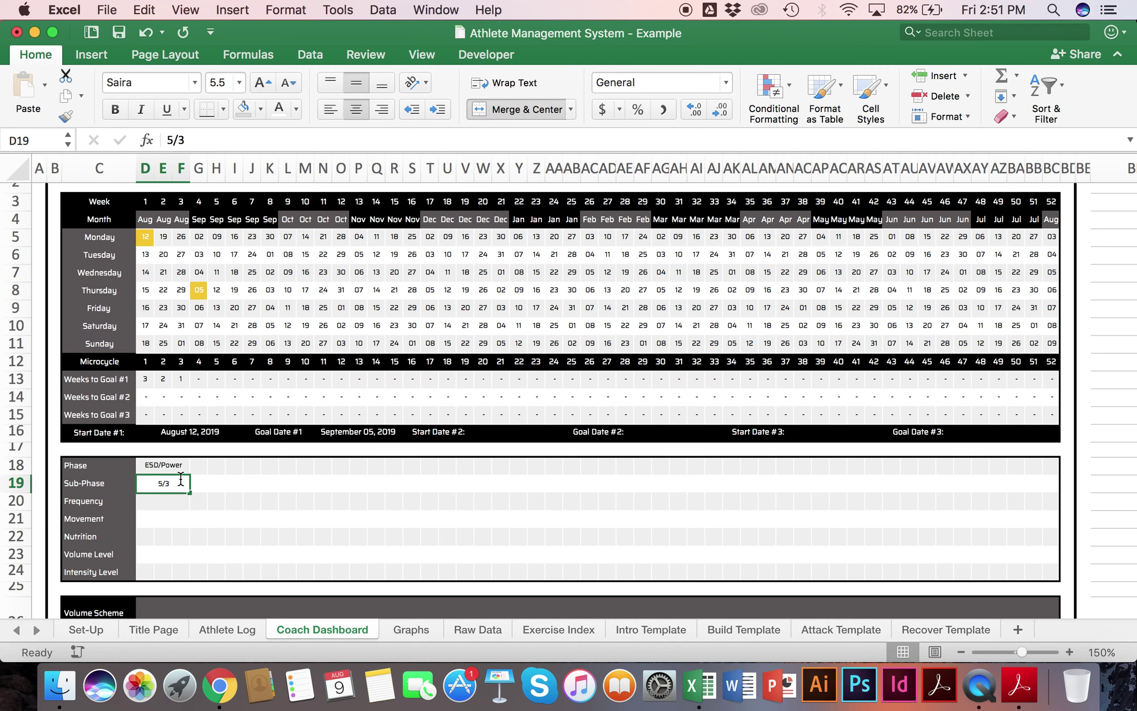
{"action": "key", "text": "Return"}
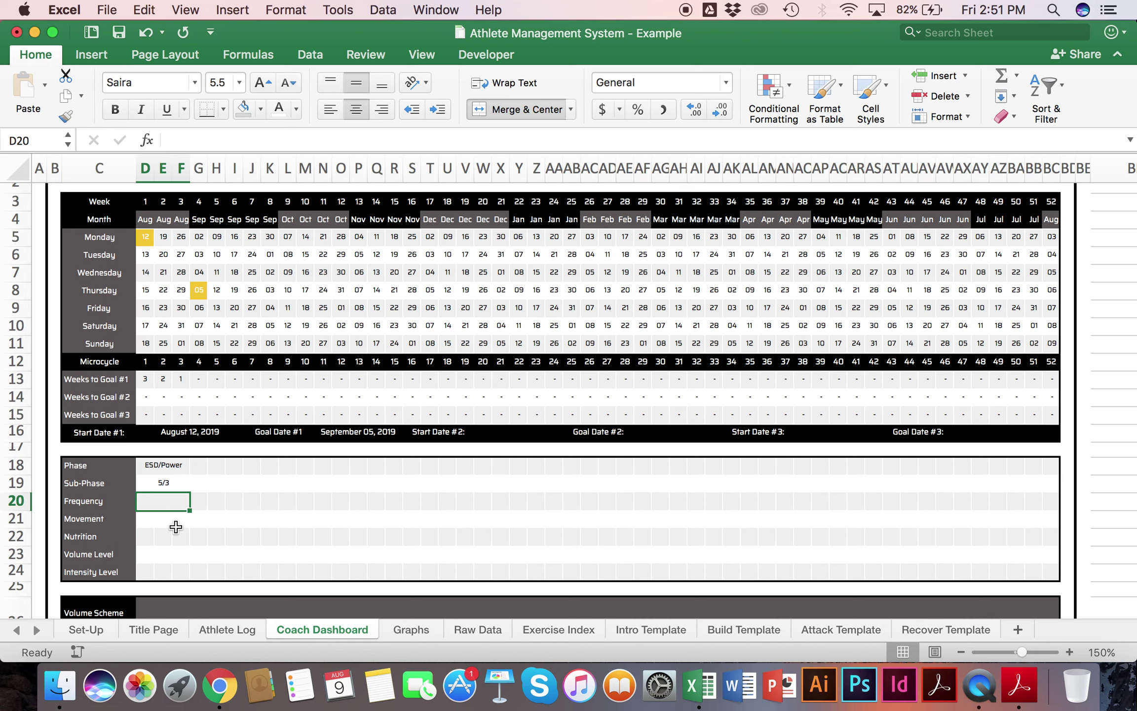
Step: Enter SBD: 3x in the merged Frequency cell for weeks 1–3
{"action": "type", "text": "3x"}
{"action": "key", "text": "Return"}
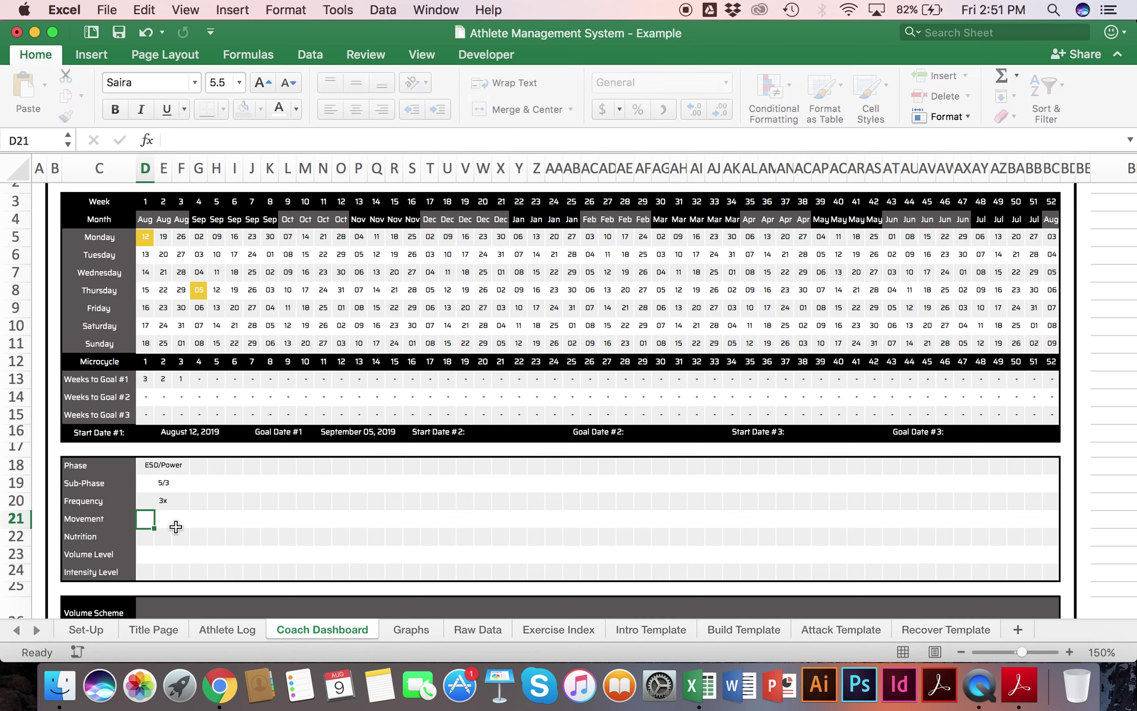
{"action": "left_click", "coordinate": [177, 533]}
{"action": "left_click", "coordinate": [153, 496]}
{"action": "type", "text": "SBD: 3x,"}
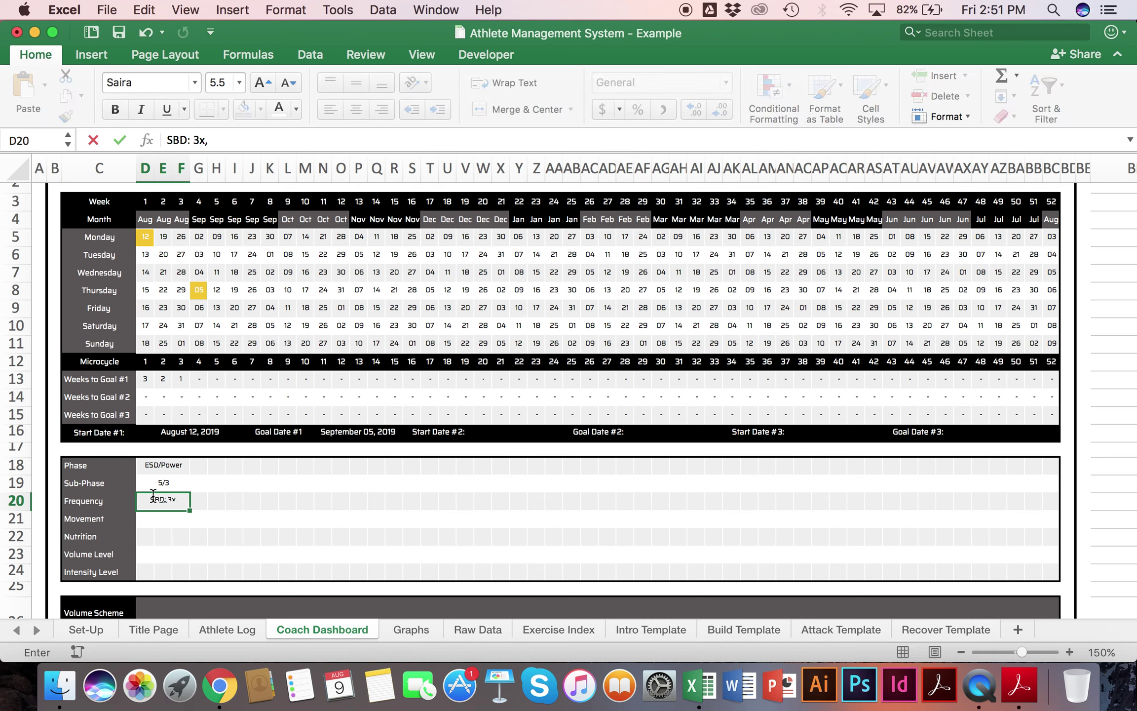
{"action": "key", "text": "BackSpace"}
{"action": "key", "text": "Return"}
{"action": "left_click", "coordinate": [303, 502]}
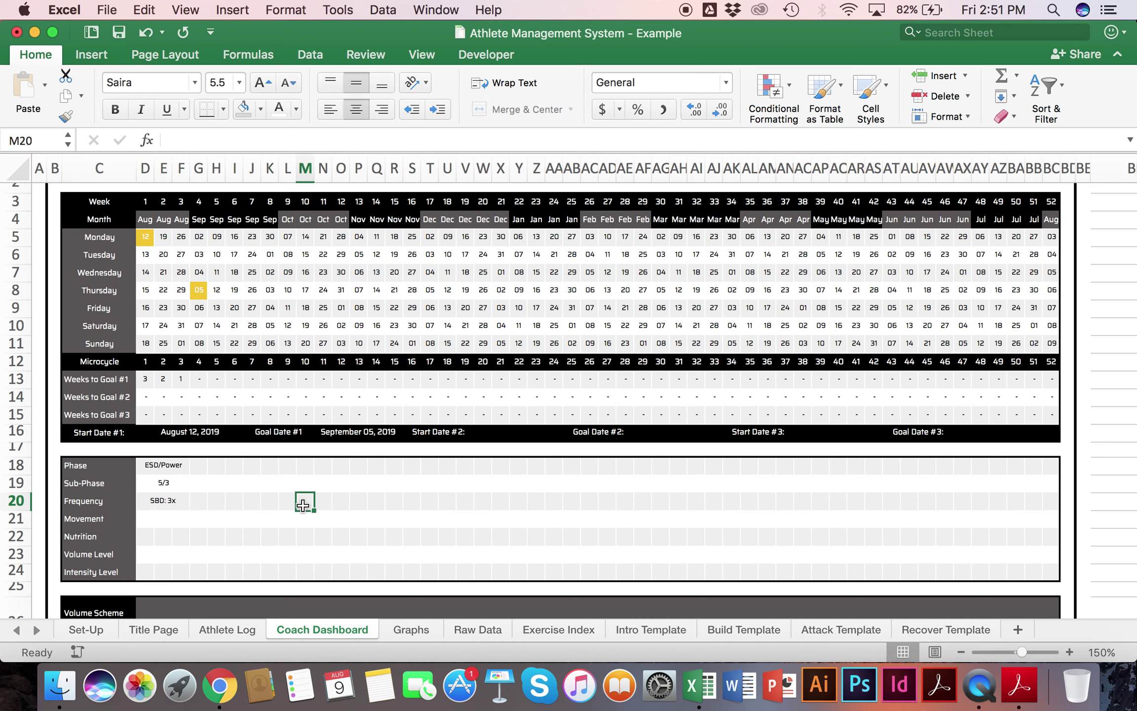
{"action": "left_click", "coordinate": [162, 500]}
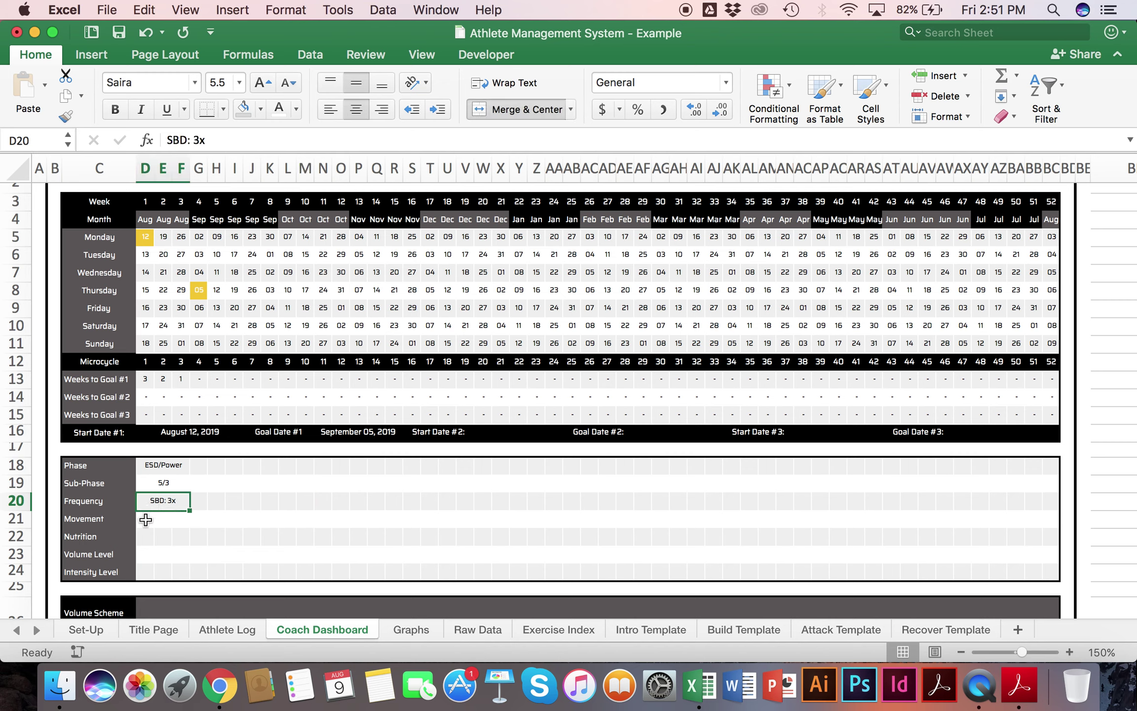
Step: Merge the Movement cells D21:F21 and enter Hills
{"action": "left_click", "coordinate": [150, 519]}
{"action": "left_click", "coordinate": [513, 106]}
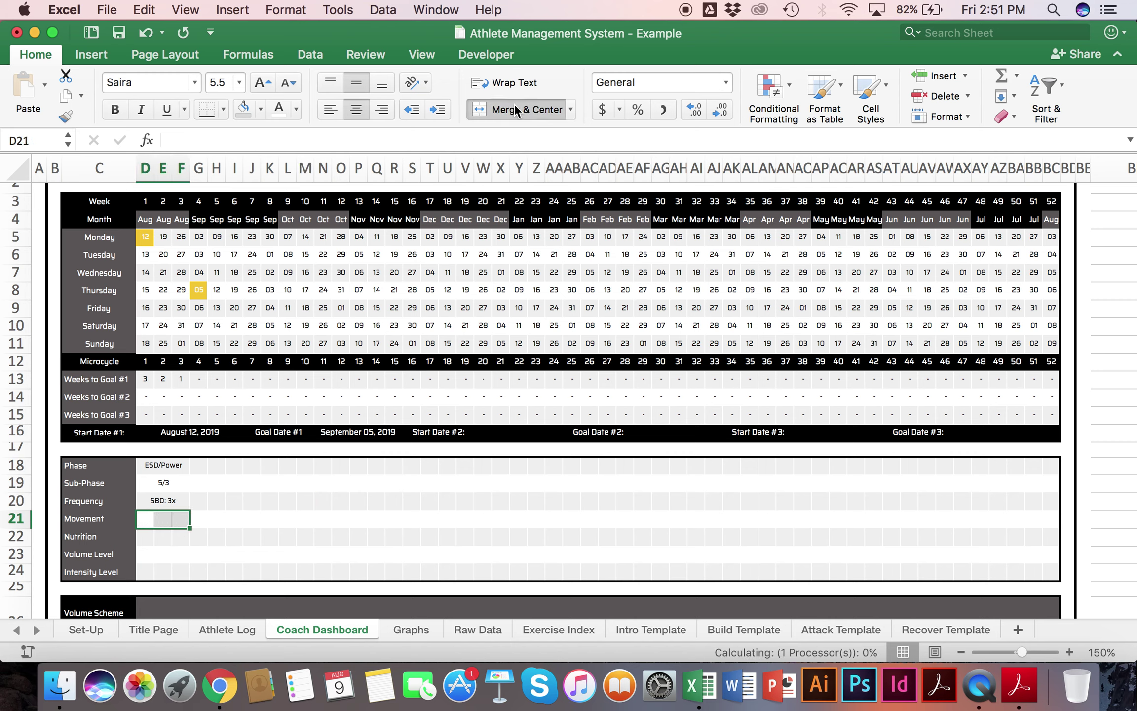
{"action": "type", "text": "Hills"}
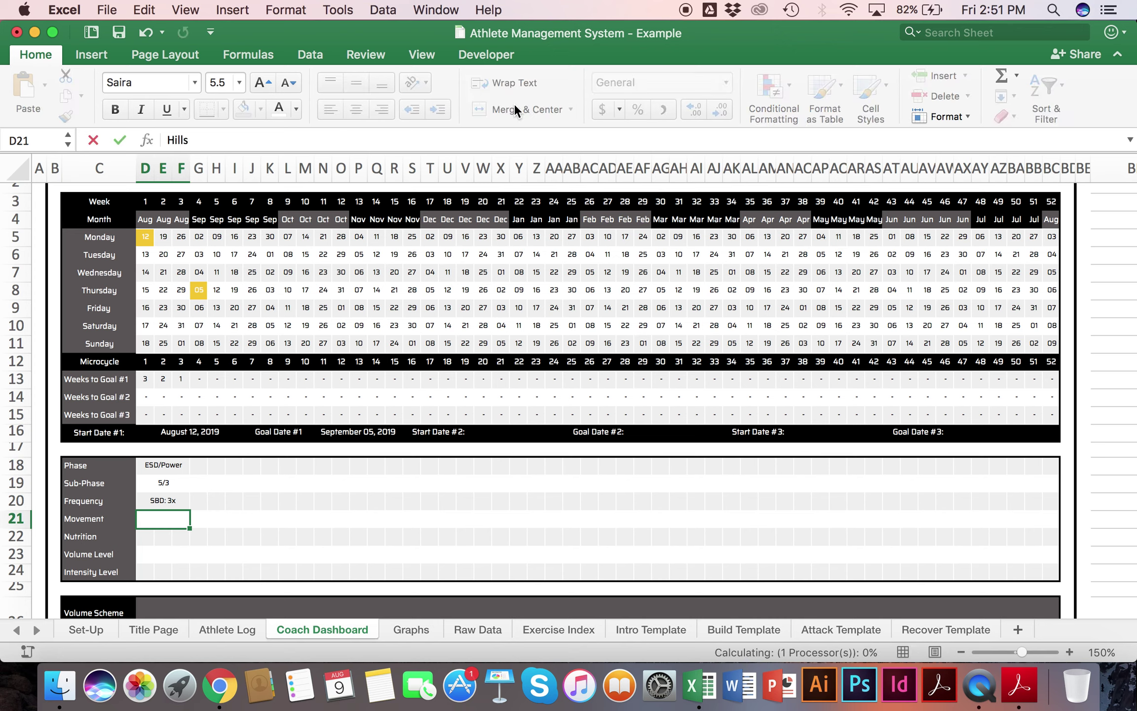
{"action": "key", "text": "Return"}
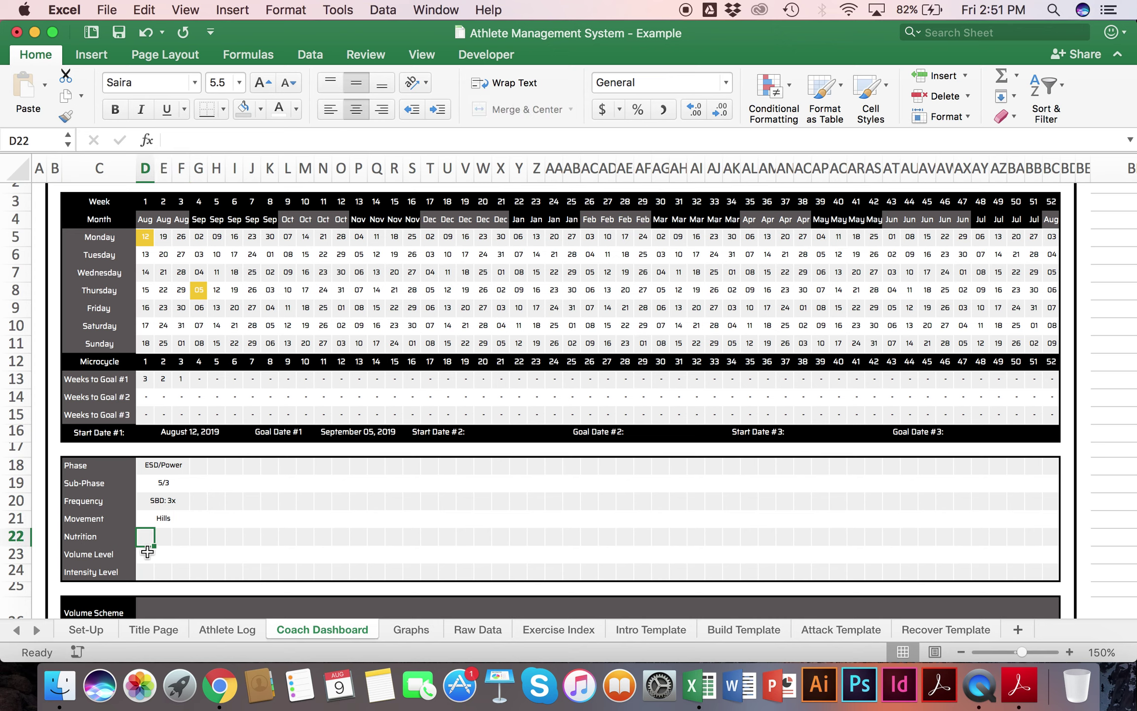
Step: Merge the Nutrition cells D22:F22 and enter 0.5% Decrease
{"action": "left_click_drag", "start_coordinate": [148, 536], "coordinate": [180, 537]}
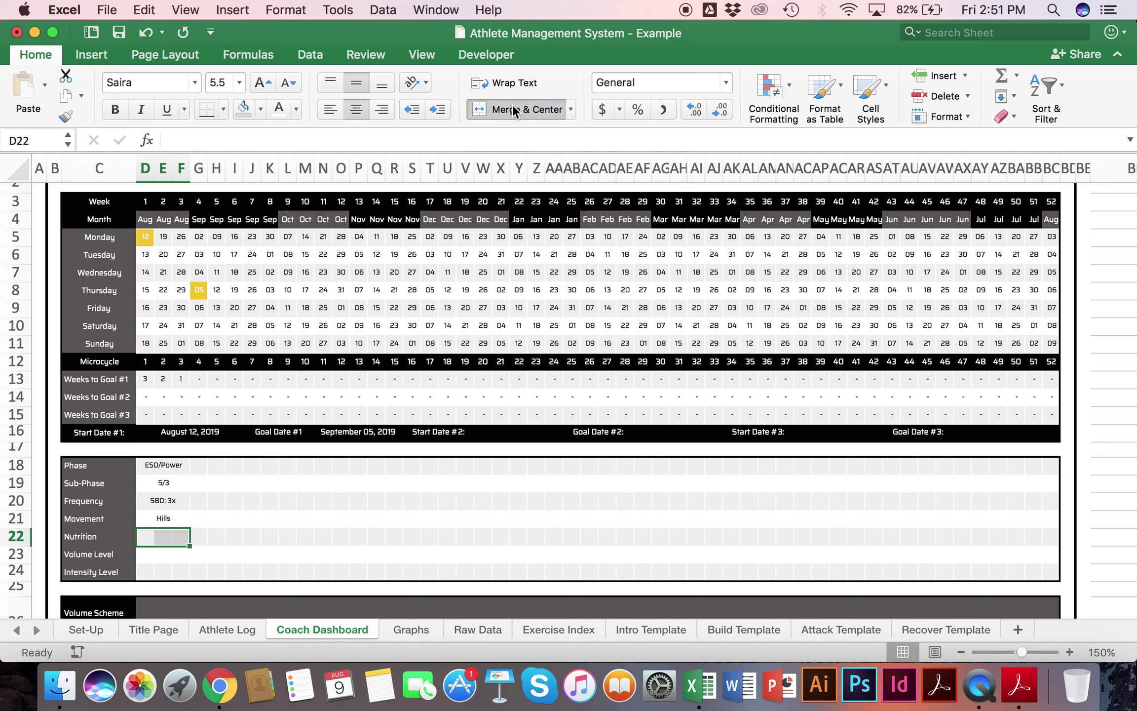
{"action": "left_click", "coordinate": [513, 106]}
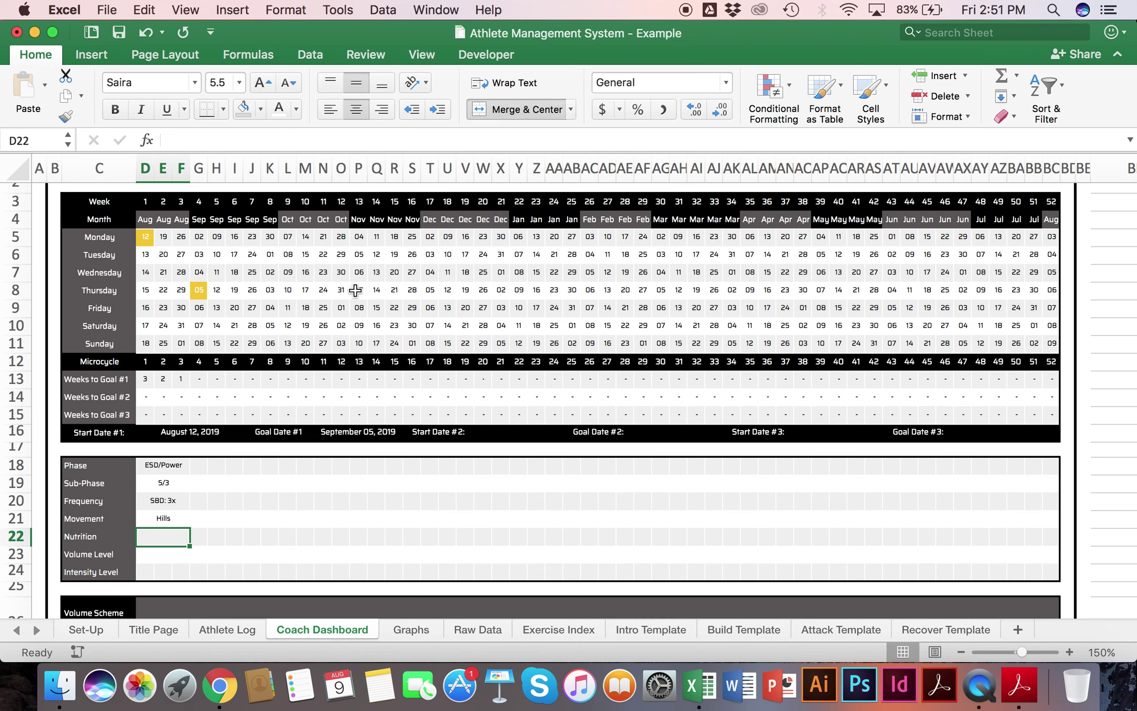
{"action": "type", "text": "0."}
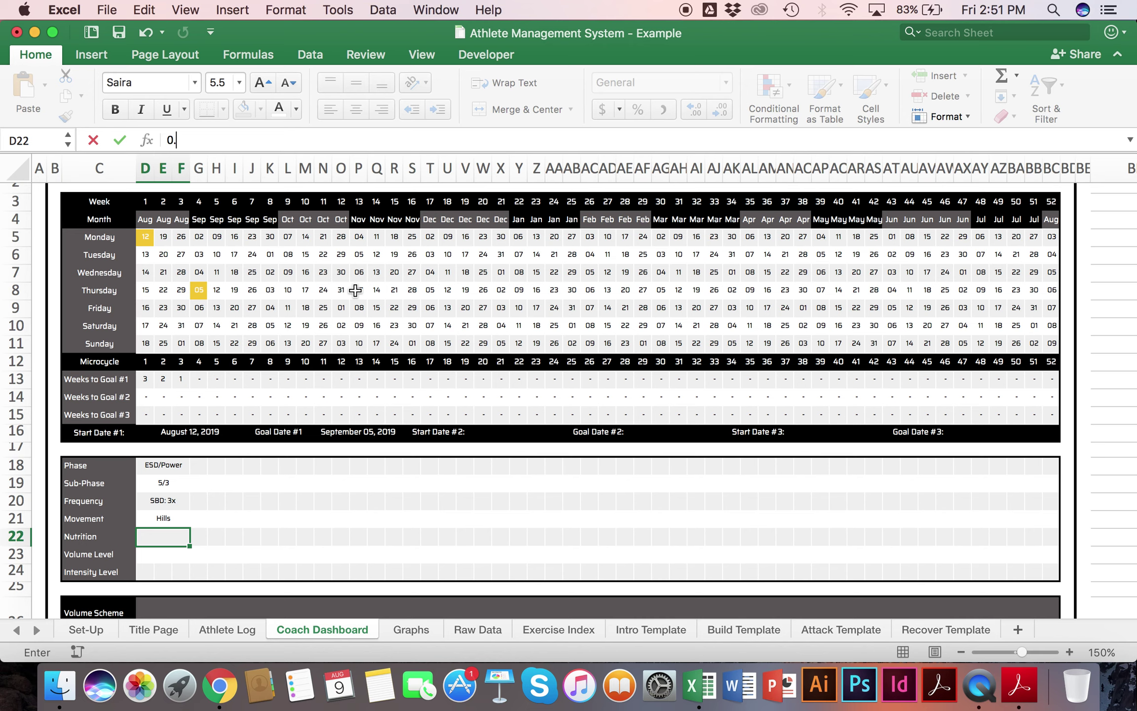
{"action": "type", "text": "5% Decrease"}
{"action": "key", "text": "Return"}
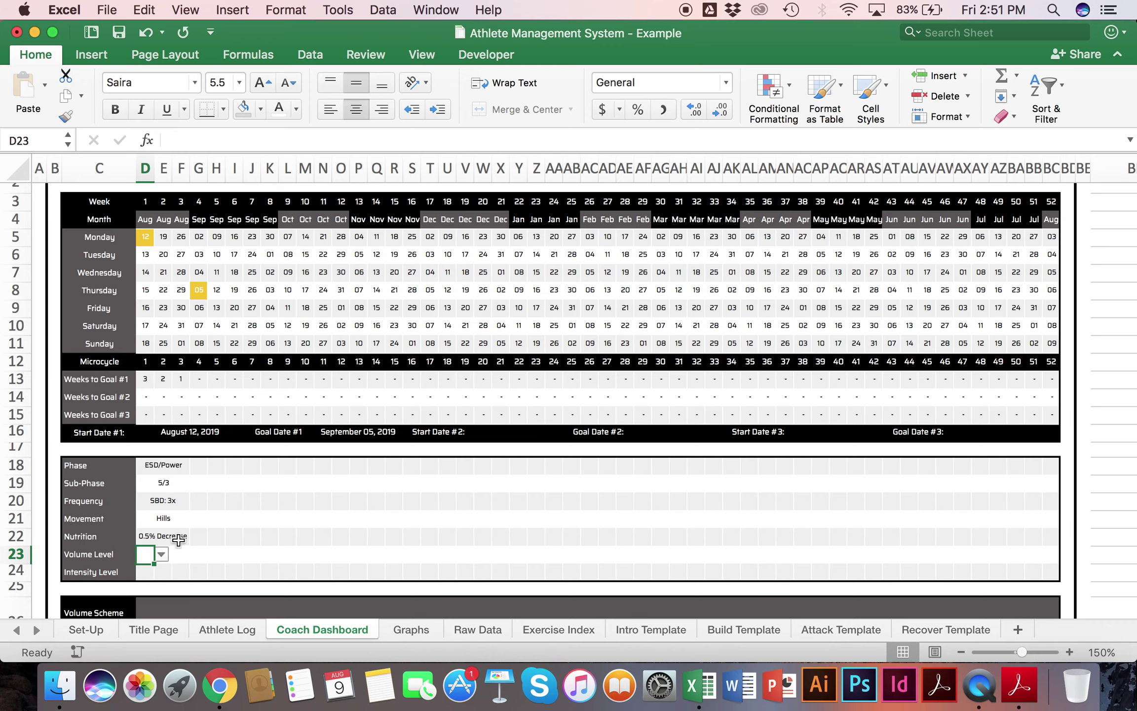
{"action": "scroll", "coordinate": [162, 553], "scroll_direction": "down", "scroll_amount": 5}
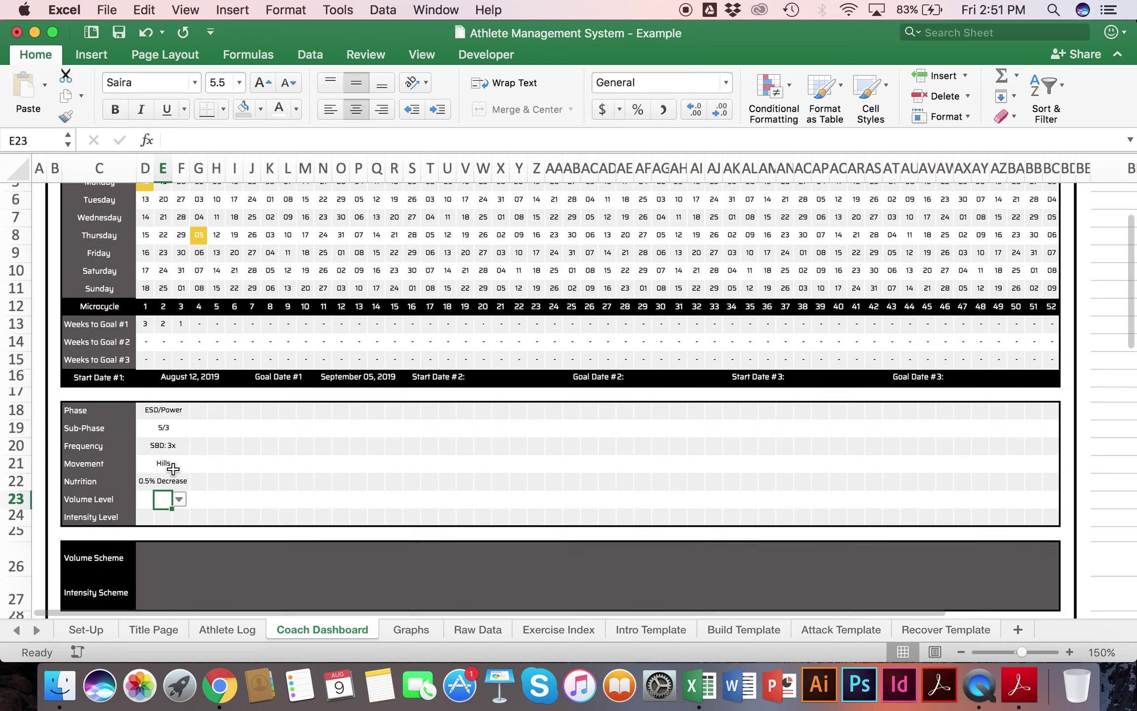
{"action": "left_click", "coordinate": [162, 399]}
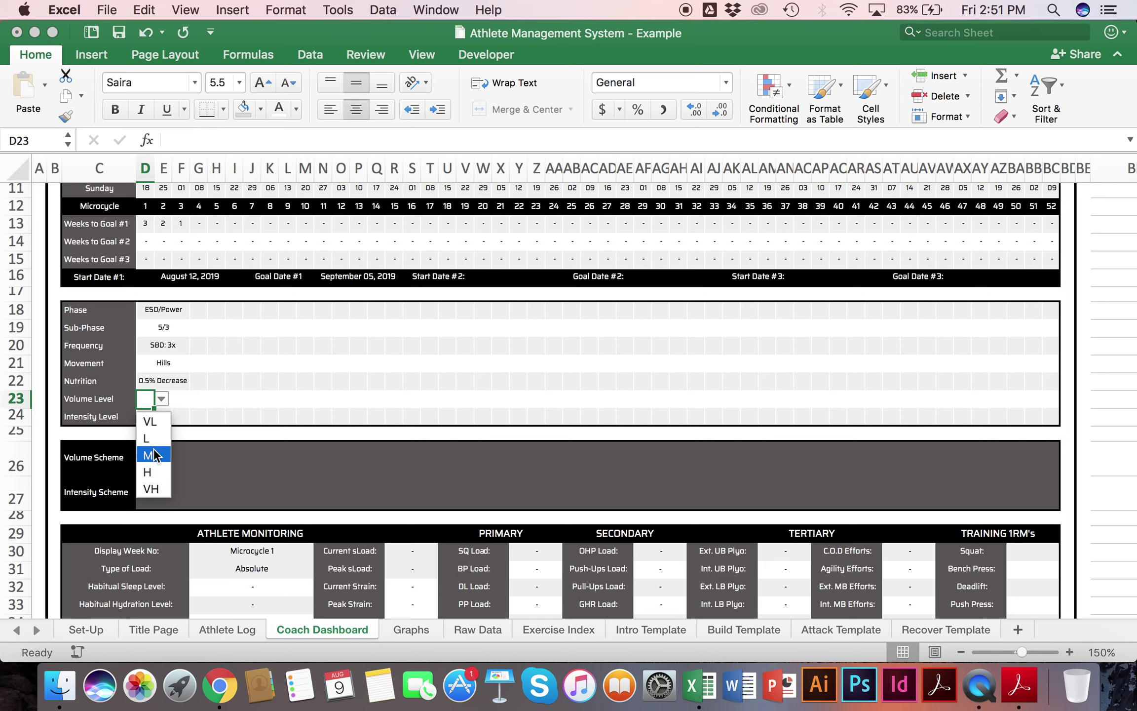
Step: Pick volume levels H, VH and L for weeks 1–3 from the dropdowns
{"action": "left_click", "coordinate": [154, 473]}
{"action": "left_click", "coordinate": [170, 401]}
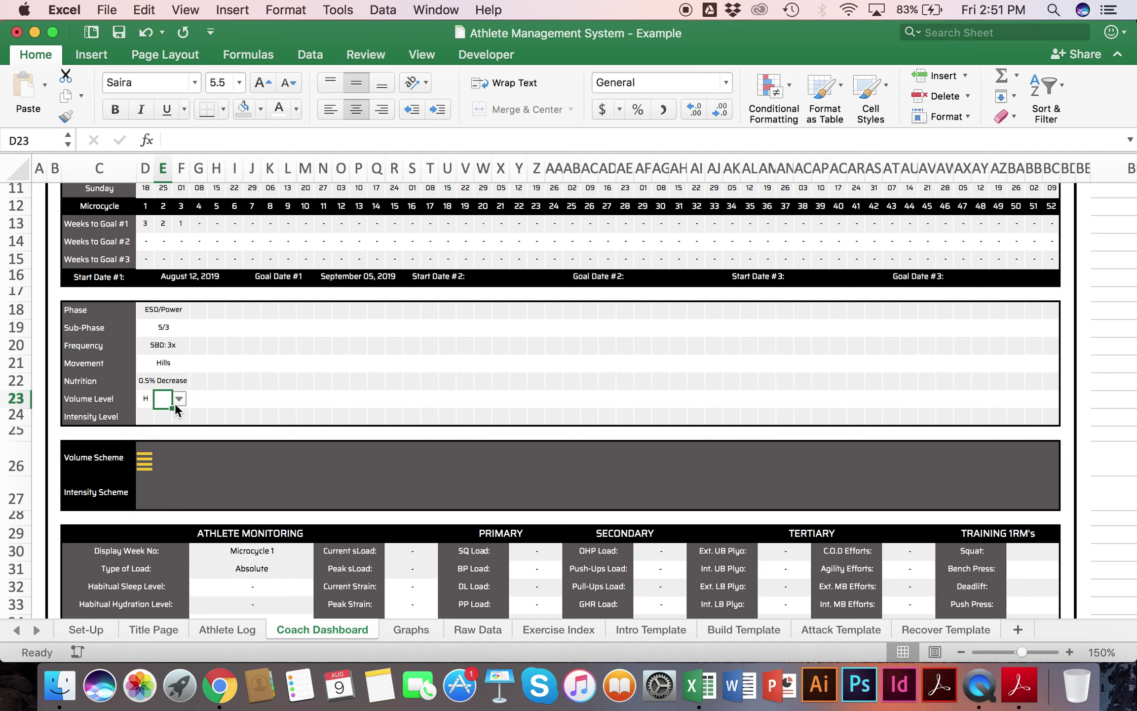
{"action": "left_click", "coordinate": [180, 399]}
{"action": "left_click", "coordinate": [175, 468]}
{"action": "left_click", "coordinate": [180, 398]}
{"action": "left_click", "coordinate": [166, 488]}
{"action": "left_click", "coordinate": [185, 400]}
{"action": "left_click", "coordinate": [197, 399]}
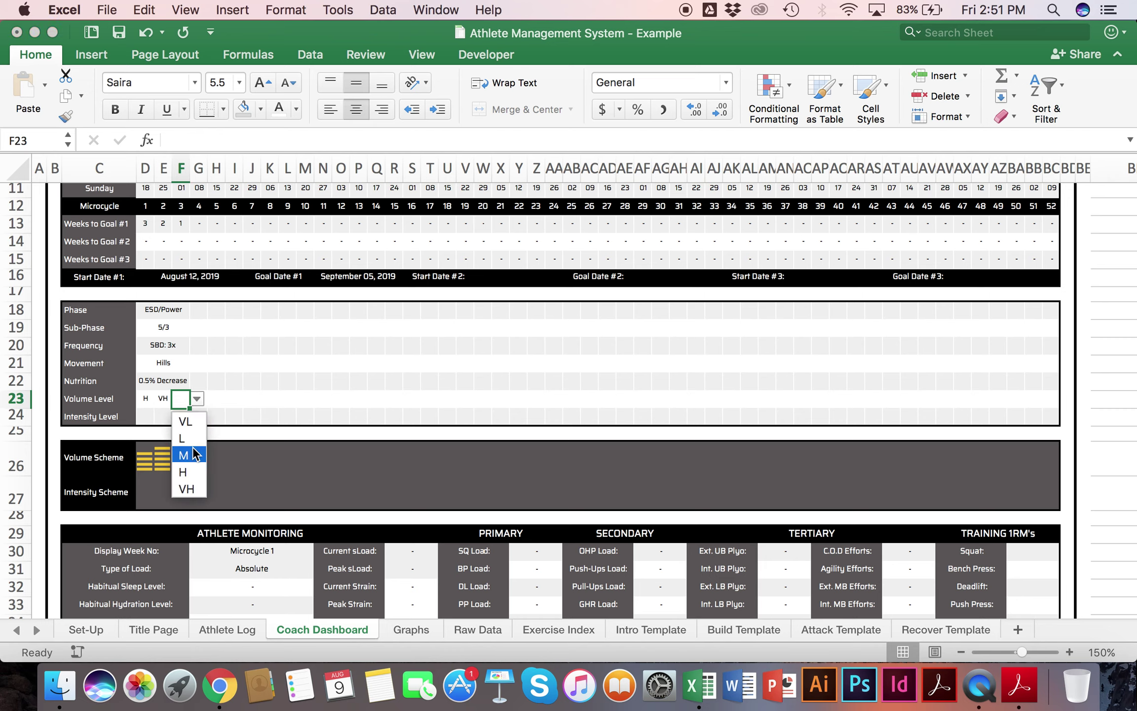
{"action": "left_click", "coordinate": [189, 438]}
Step: Enter intensity levels H, H and M for weeks 1–3
{"action": "left_click", "coordinate": [145, 416]}
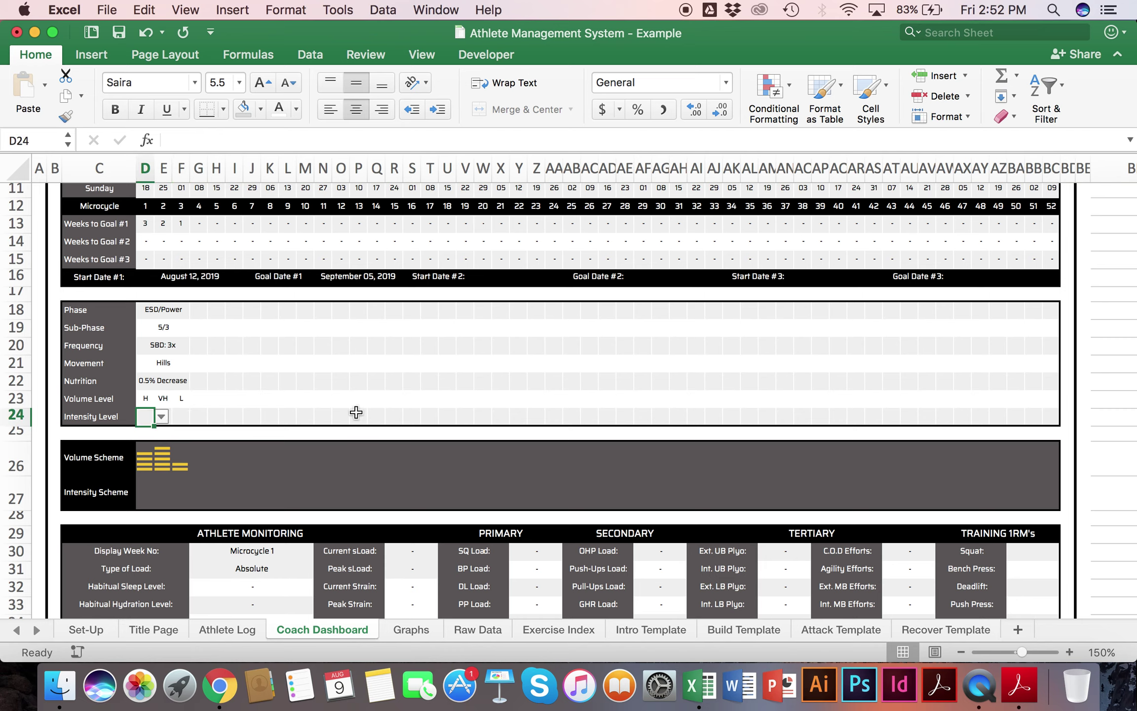
{"action": "type", "text": "H"}
{"action": "key", "text": "Tab"}
{"action": "type", "text": "H"}
{"action": "key", "text": "Tab"}
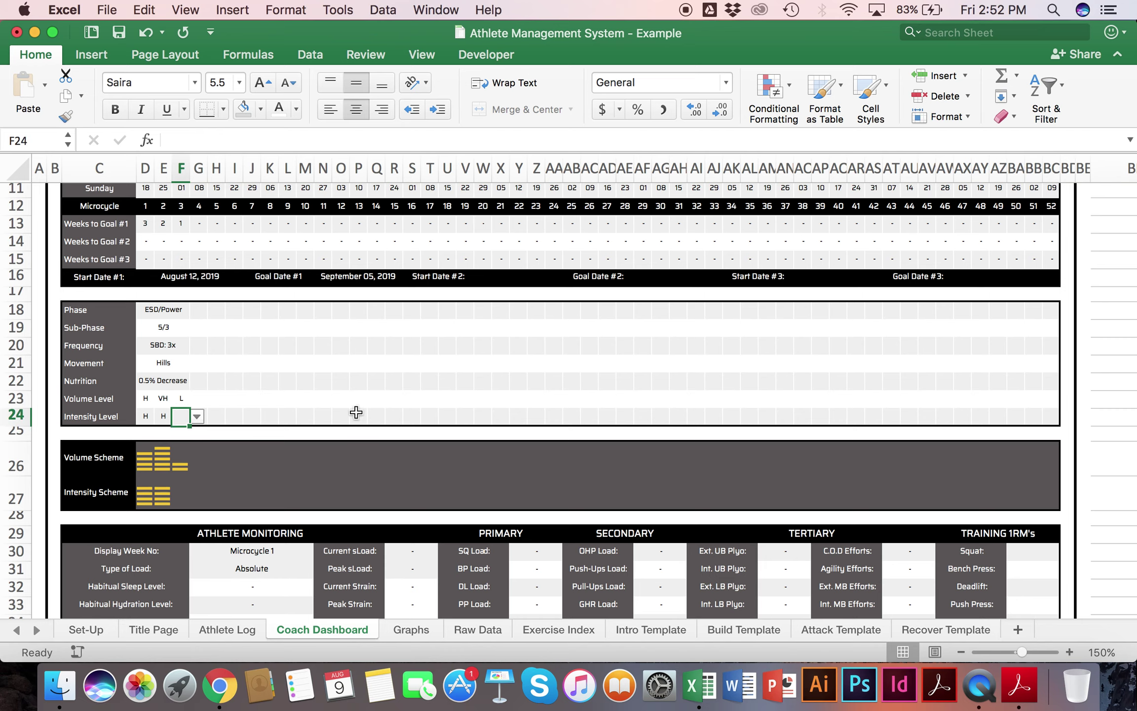
{"action": "type", "text": "M"}
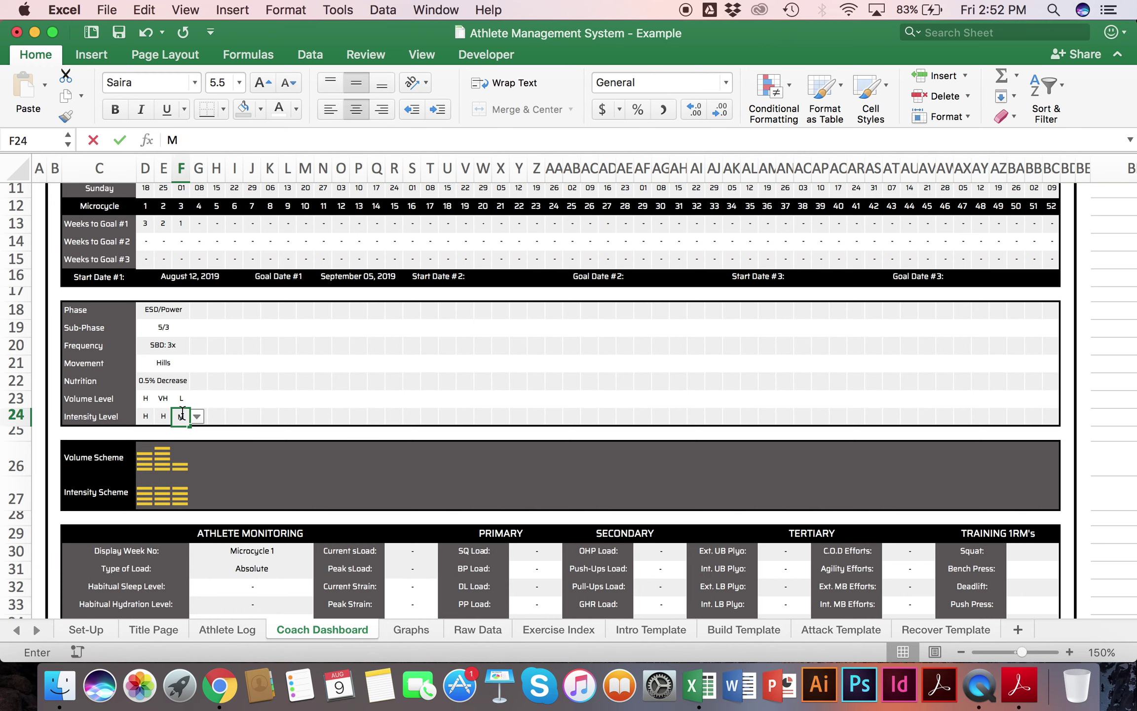
{"action": "key", "text": "Return"}
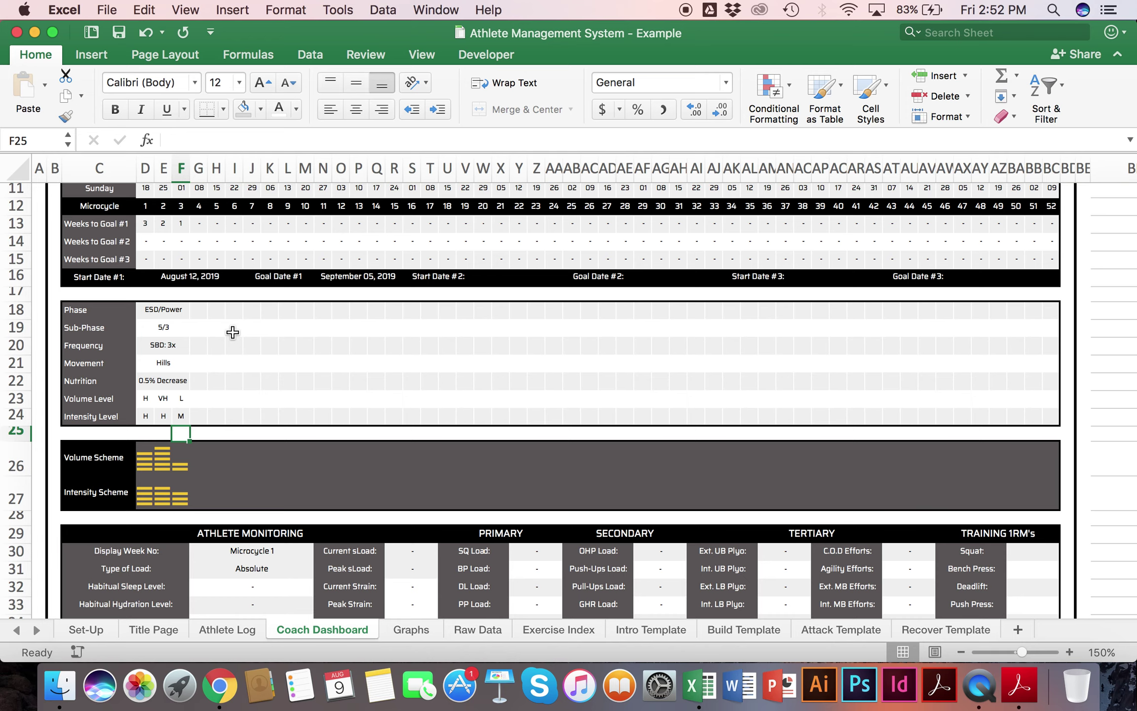
{"action": "scroll", "coordinate": [233, 332], "scroll_direction": "down", "scroll_amount": 4}
{"action": "left_click_drag", "start_coordinate": [157, 377], "coordinate": [224, 376]}
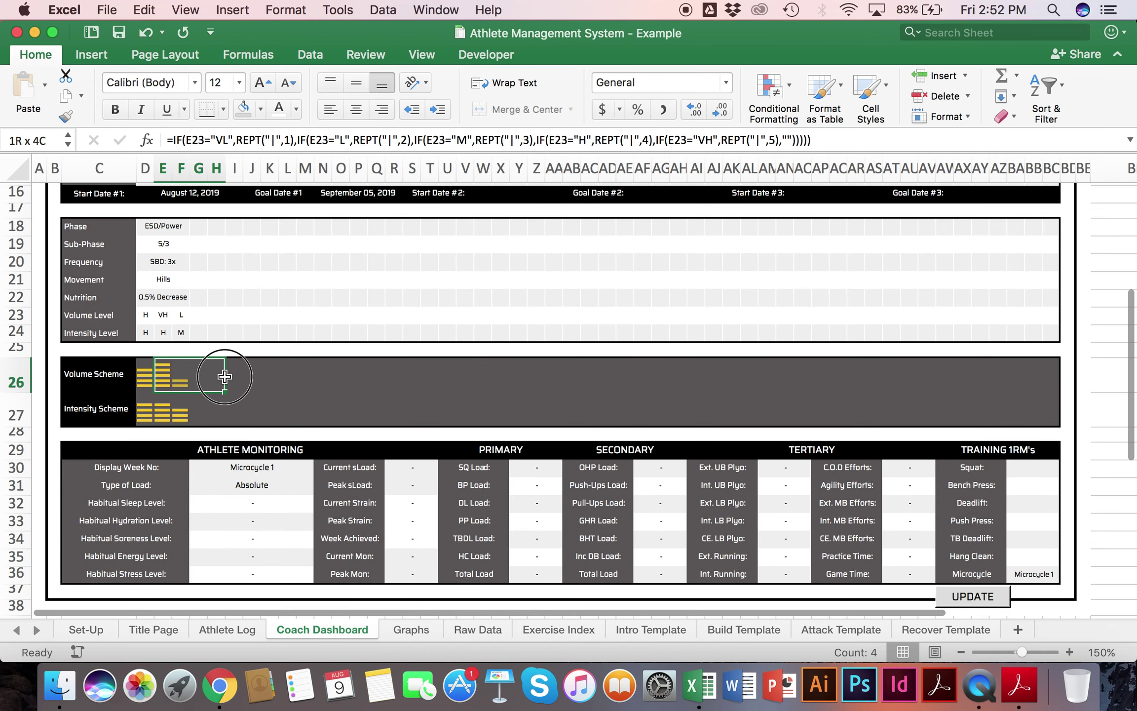
{"action": "left_click_drag", "start_coordinate": [144, 375], "coordinate": [628, 375]}
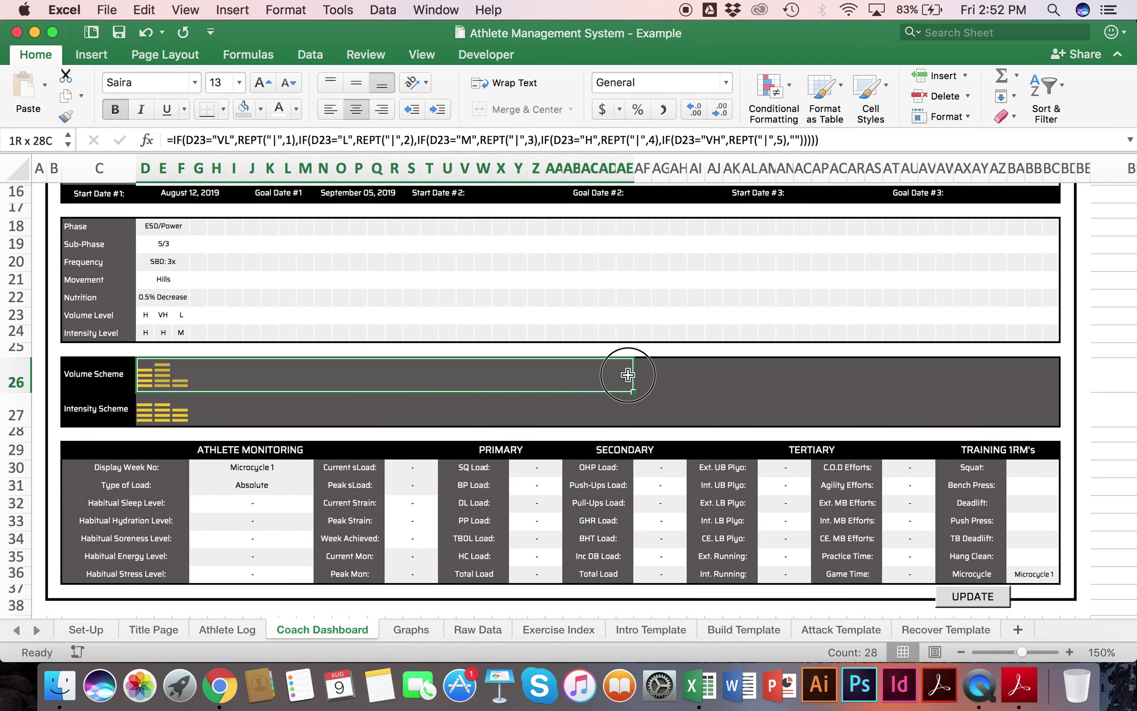
{"action": "left_click", "coordinate": [547, 475]}
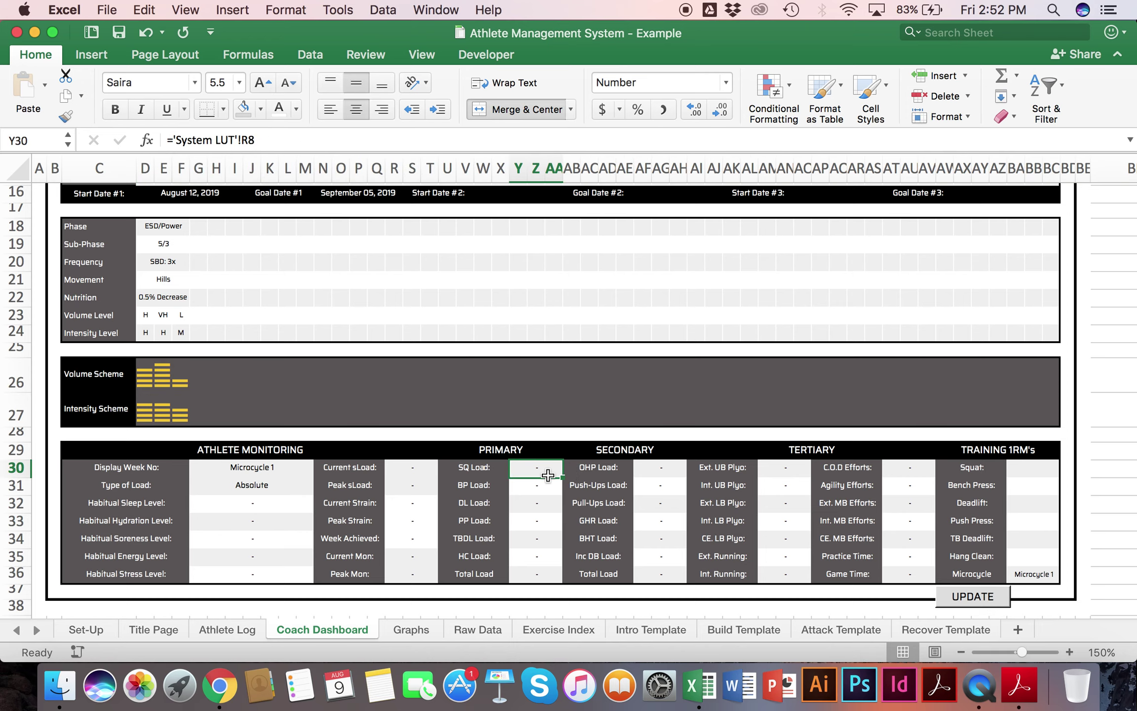
{"action": "scroll", "coordinate": [546, 473], "scroll_direction": "up", "scroll_amount": 10}
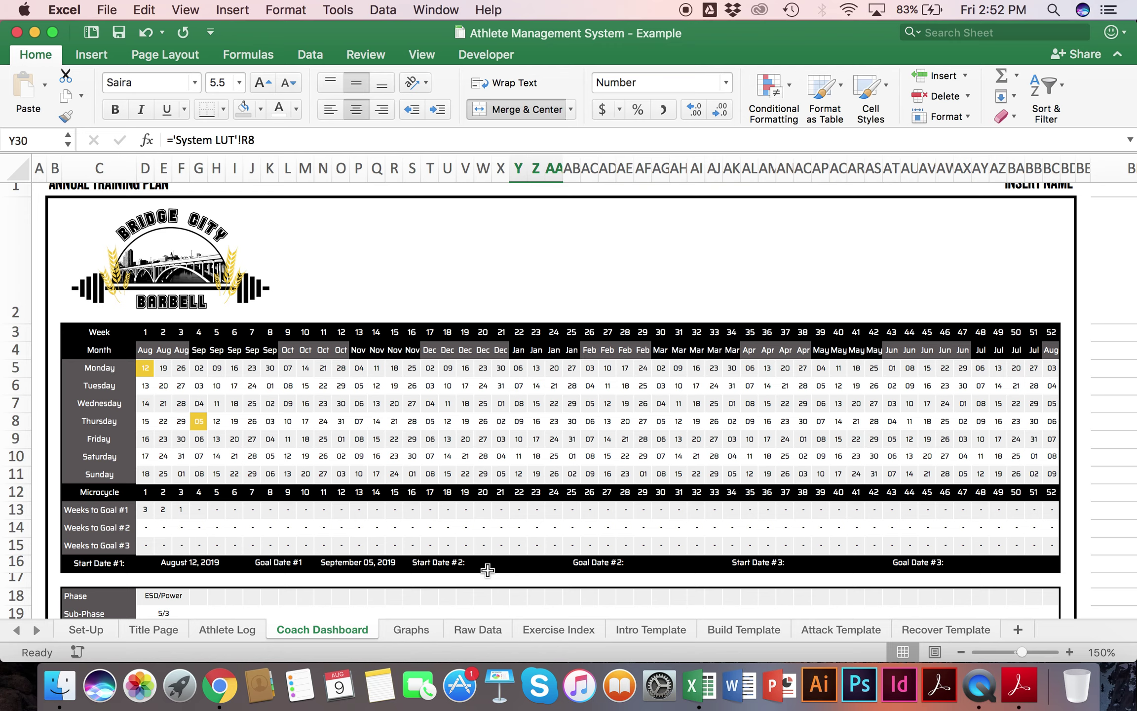
{"action": "scroll", "coordinate": [487, 570], "scroll_direction": "down", "scroll_amount": 10}
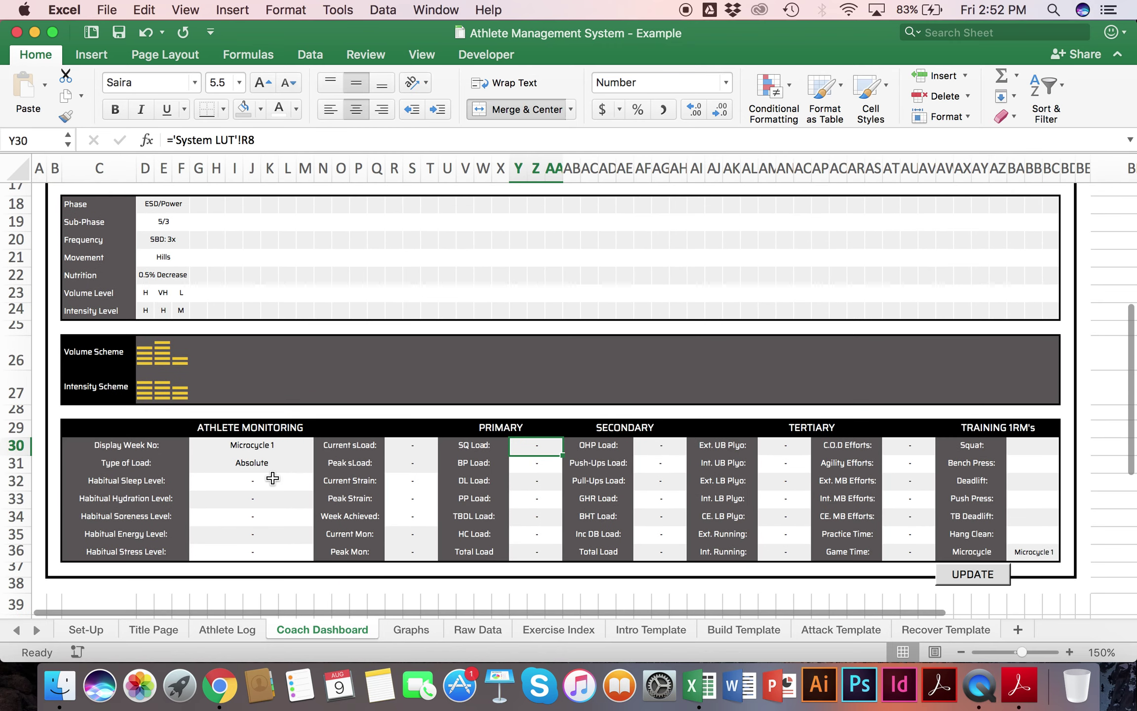
{"action": "left_click", "coordinate": [268, 446]}
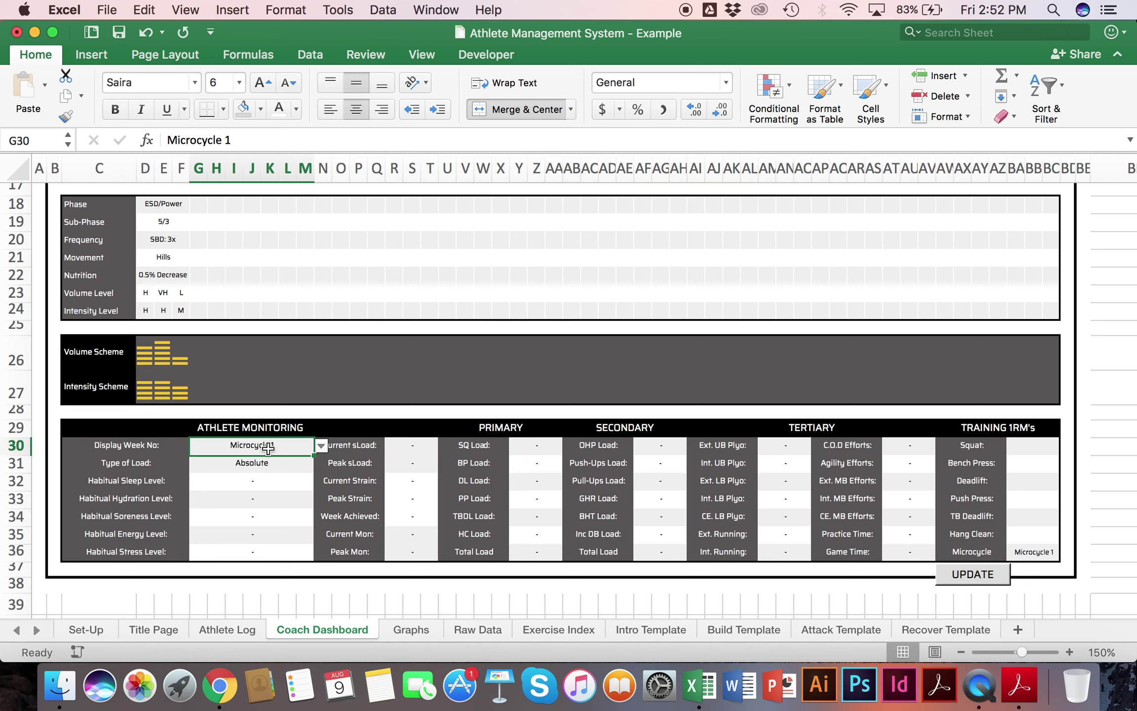
{"action": "left_click_drag", "start_coordinate": [268, 446], "coordinate": [915, 548]}
{"action": "left_click", "coordinate": [910, 518]}
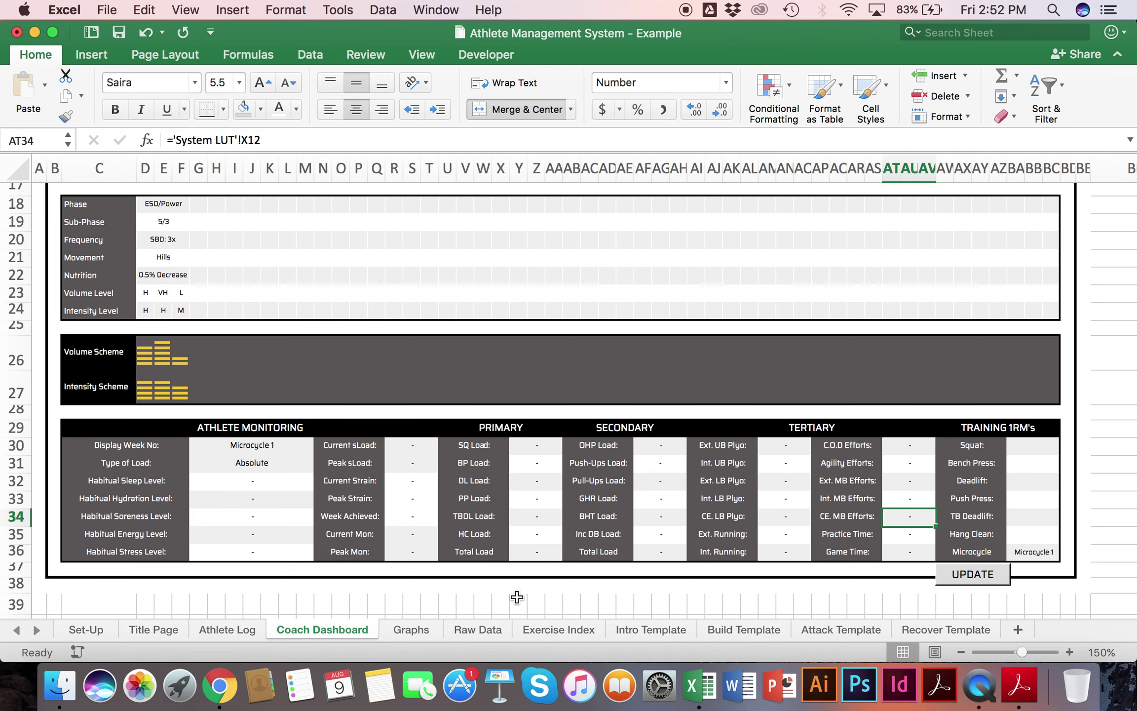
{"action": "left_click", "coordinate": [624, 624]}
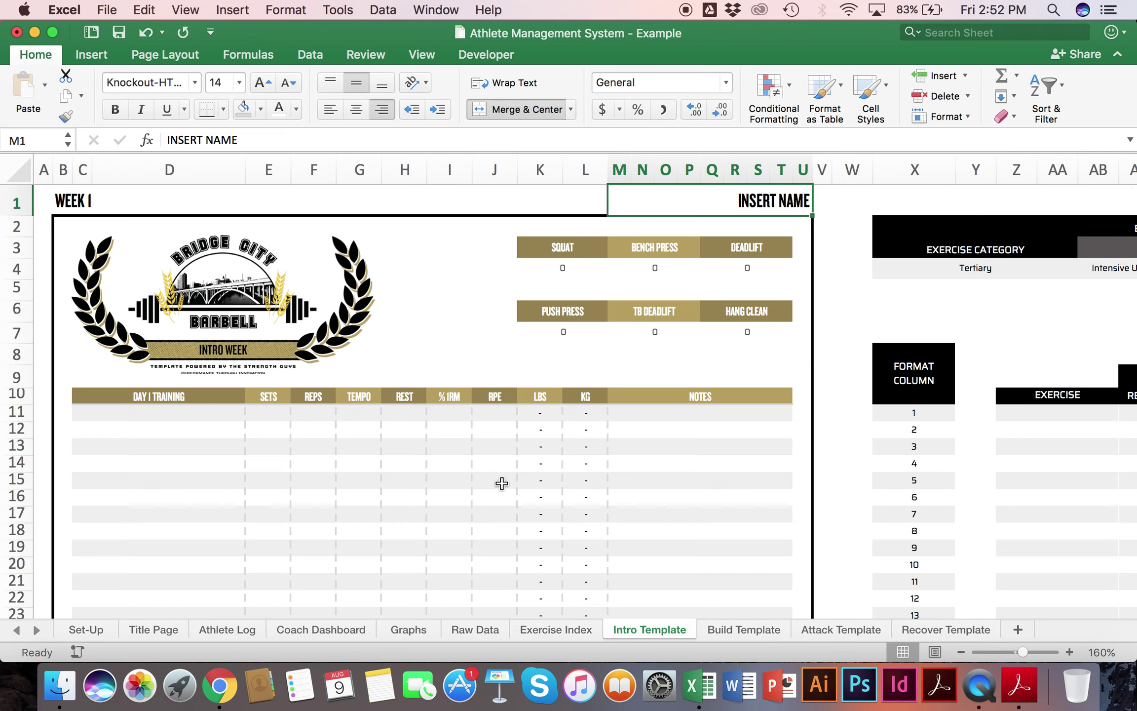
{"action": "left_click", "coordinate": [311, 631]}
{"action": "scroll", "coordinate": [437, 465], "scroll_direction": "right", "scroll_amount": 5}
{"action": "scroll", "coordinate": [436, 464], "scroll_direction": "up", "scroll_amount": 1}
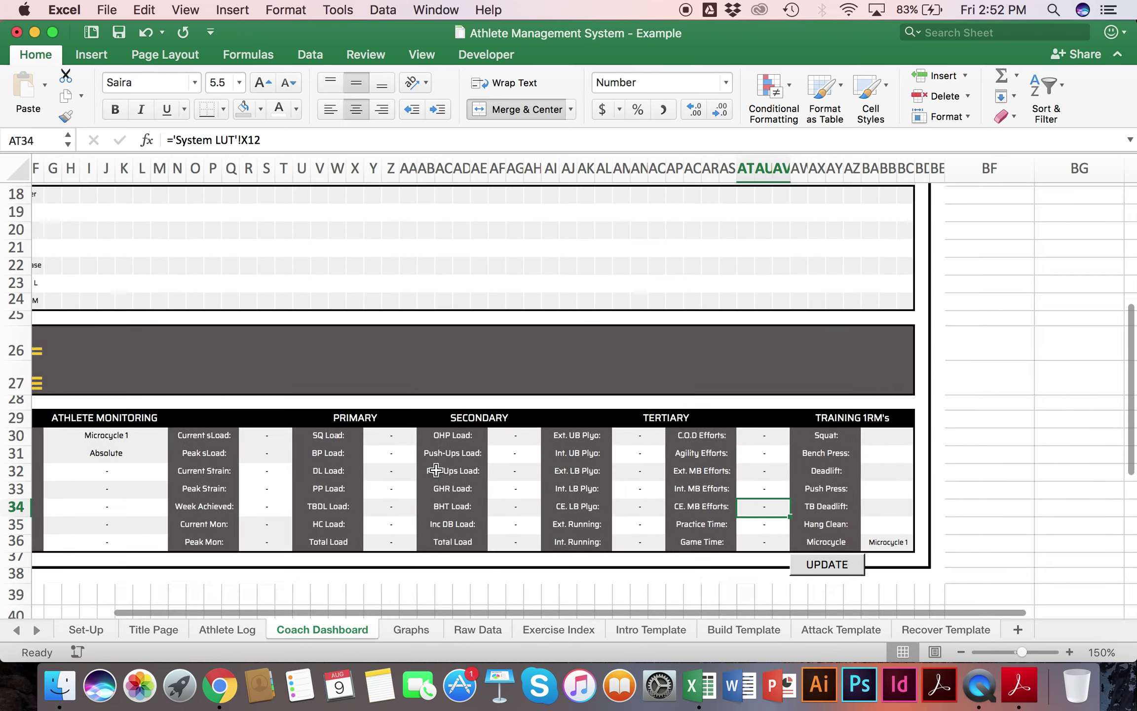
{"action": "left_click", "coordinate": [801, 479]}
{"action": "scroll", "coordinate": [801, 479], "scroll_direction": "down", "scroll_amount": 3}
{"action": "scroll", "coordinate": [802, 478], "scroll_direction": "left", "scroll_amount": 2}
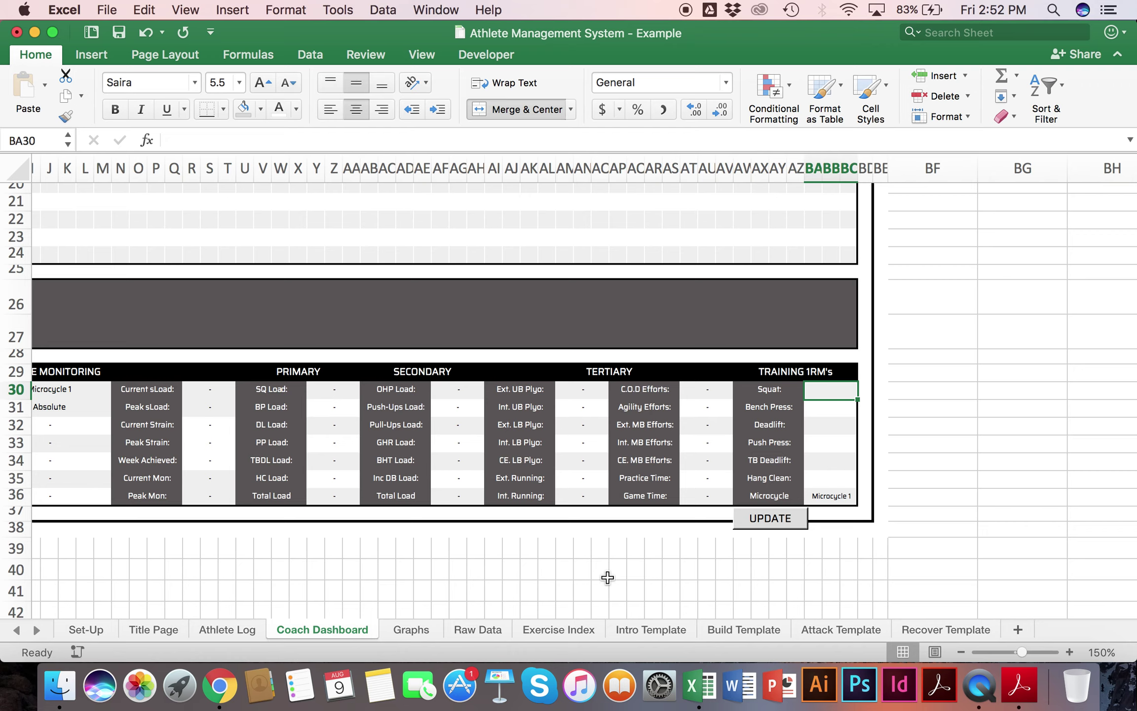
Step: Enter training 1RMs Squat 315, Bench Press 225, Deadlift 405 and Push Press 175
{"action": "type", "text": "315"}
{"action": "key", "text": "Return"}
{"action": "type", "text": "225"}
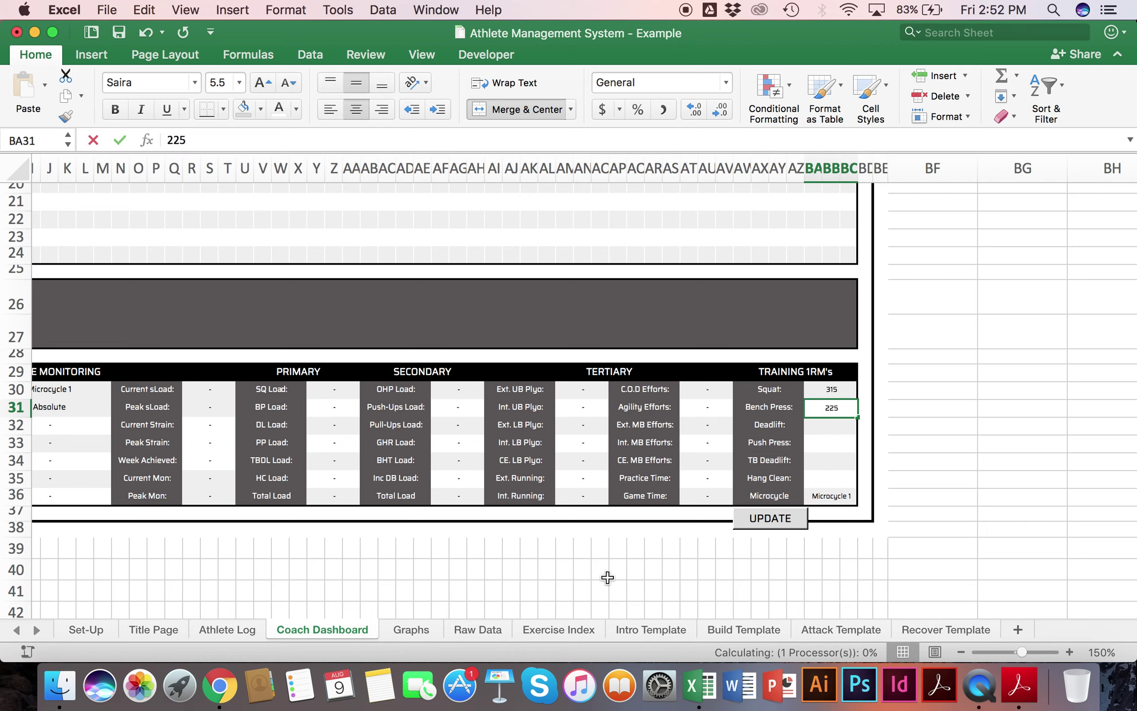
{"action": "key", "text": "Return"}
{"action": "type", "text": "05"}
{"action": "left_click", "coordinate": [831, 424]}
{"action": "type", "text": "405"}
{"action": "key", "text": "Return"}
{"action": "type", "text": "175"}
{"action": "key", "text": "Return"}
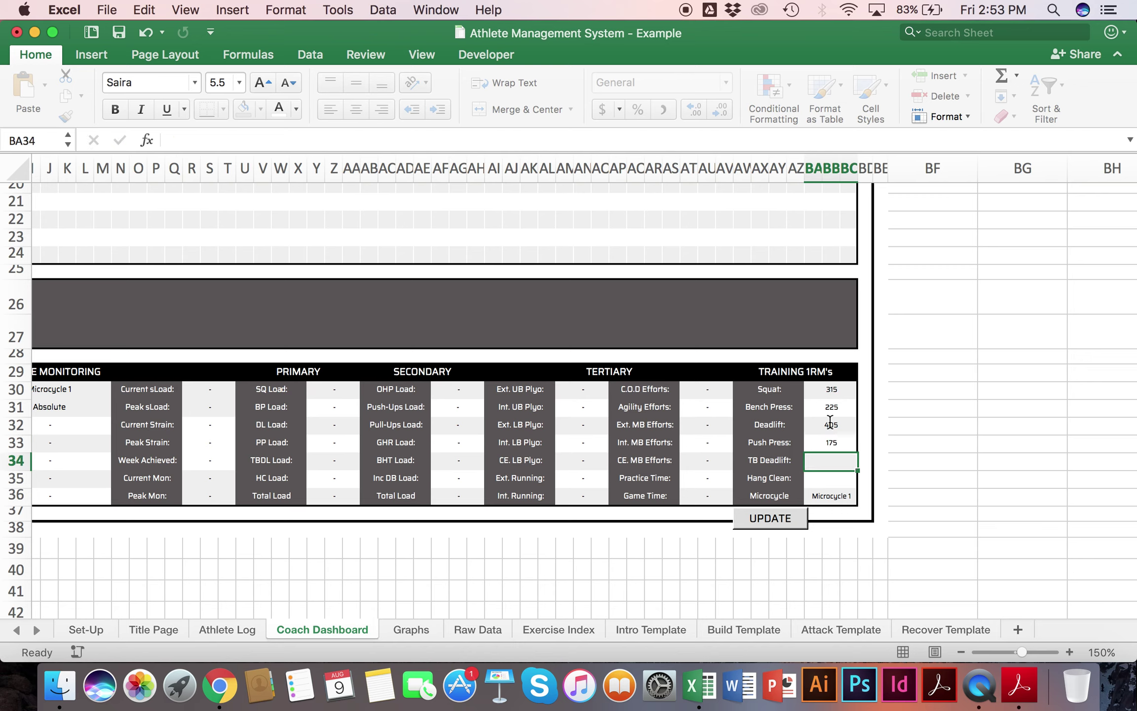
Step: Enter TB Deadlift 455 and Hang Clean 185 as training 1RMs
{"action": "type", "text": "455"}
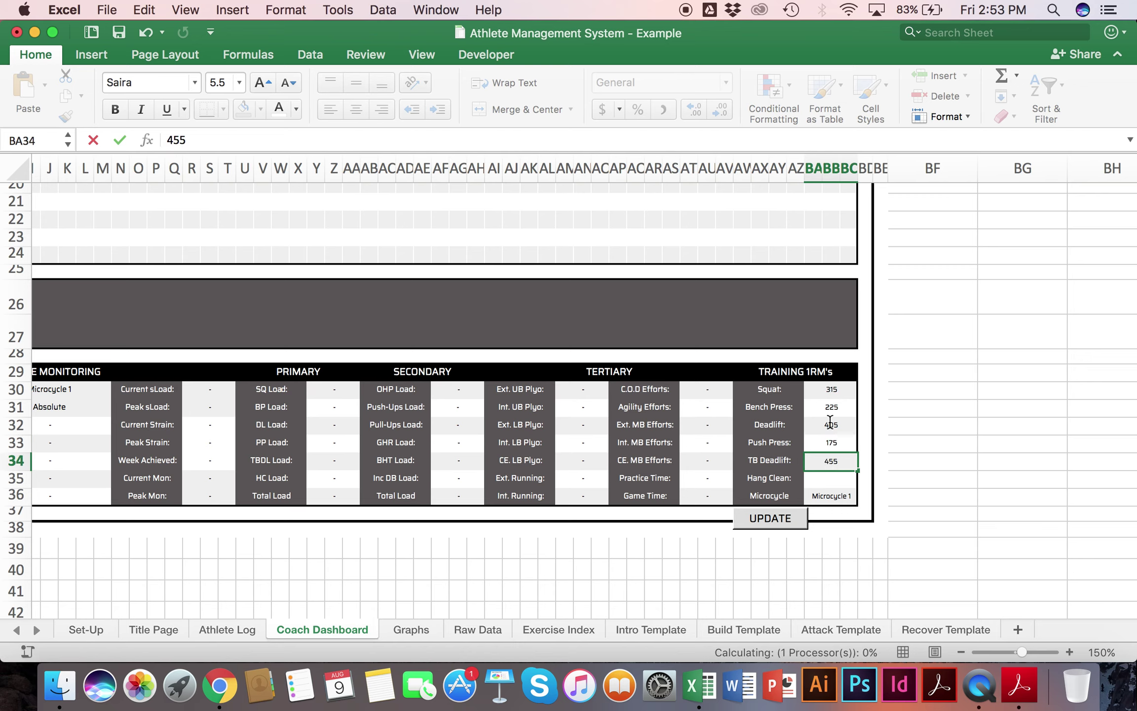
{"action": "key", "text": "Return"}
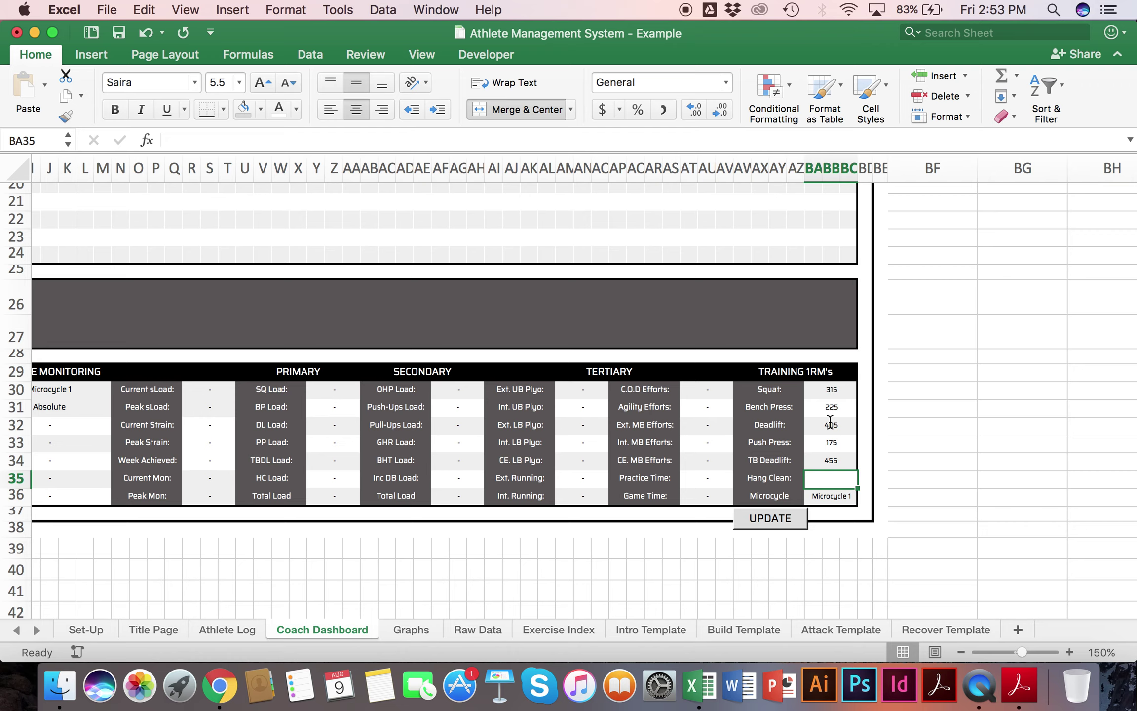
{"action": "type", "text": "1"}
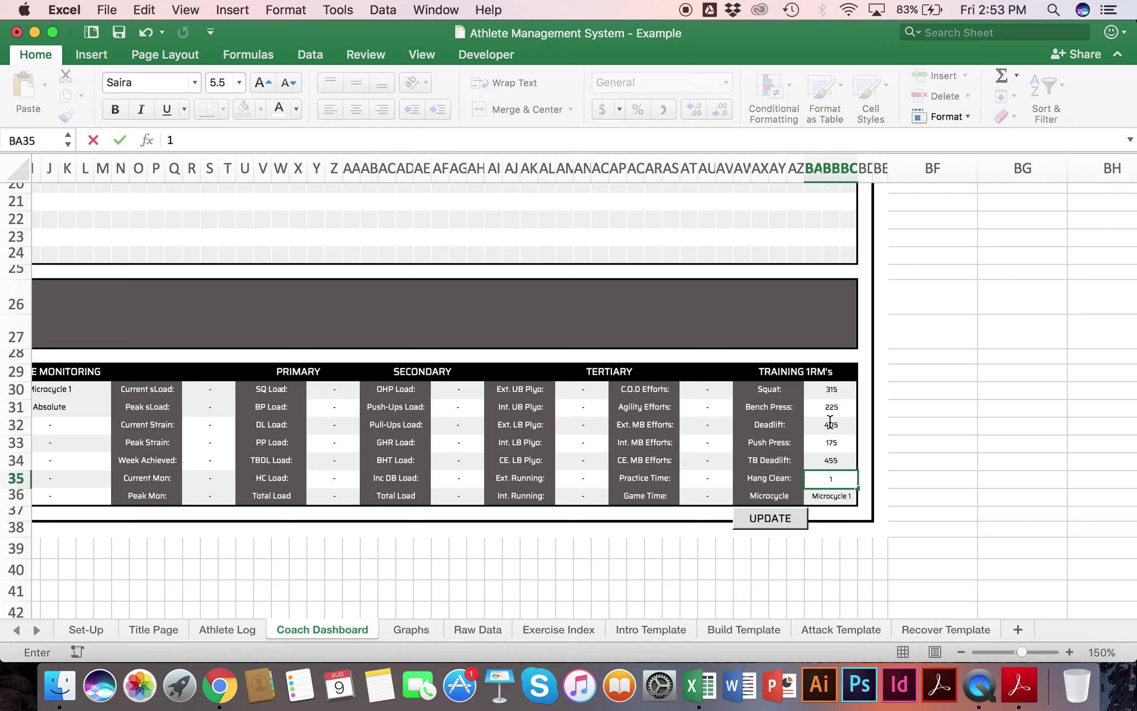
{"action": "type", "text": "85"}
{"action": "key", "text": "Return"}
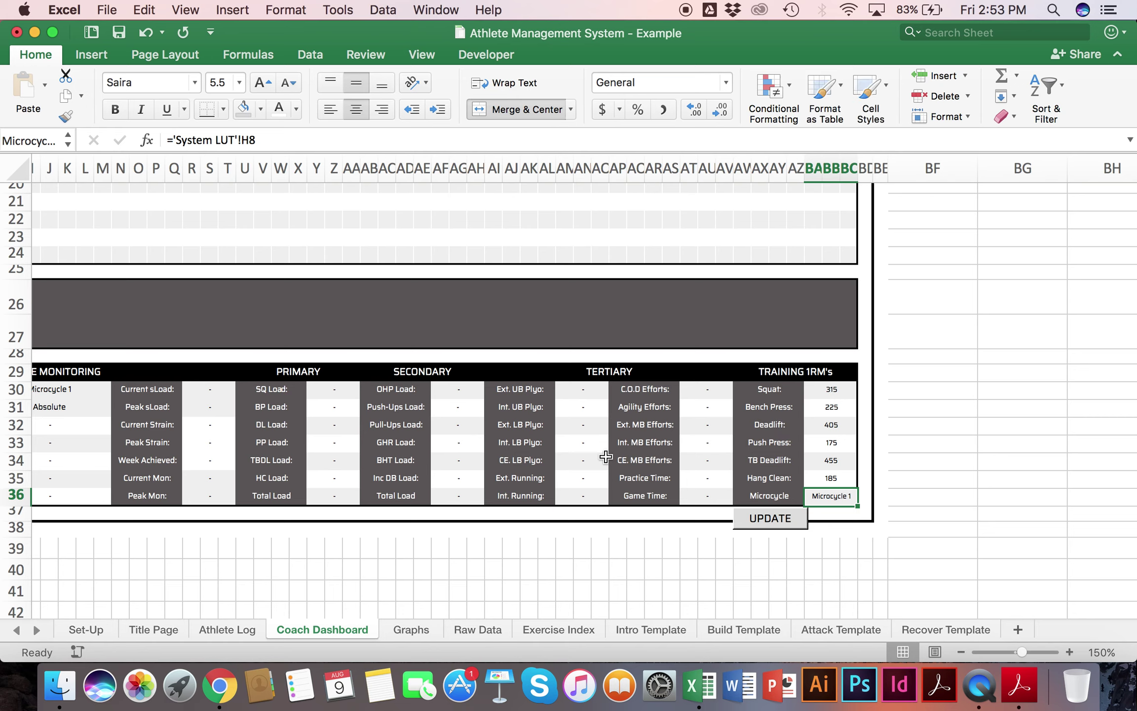
Step: Check the six 1RMs, Squat 315 through Hang Clean 185, on the Intro Template
{"action": "left_click", "coordinate": [678, 636]}
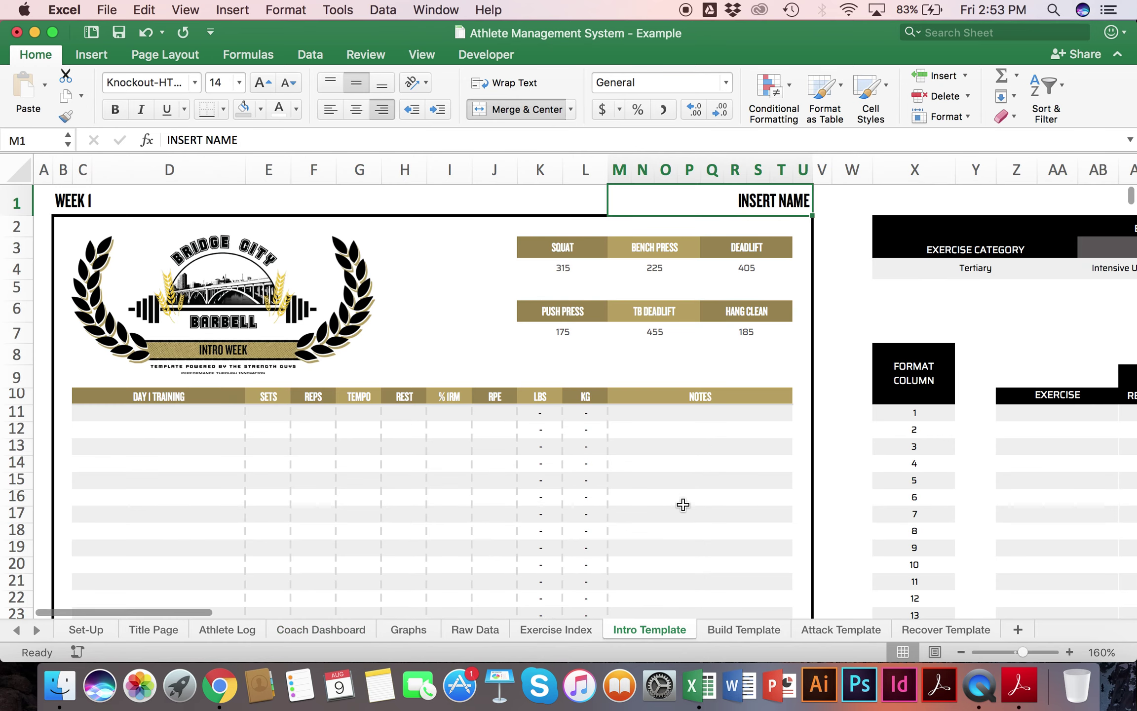
{"action": "left_click", "coordinate": [607, 337]}
{"action": "left_click_drag", "start_coordinate": [607, 336], "coordinate": [740, 335]}
{"action": "left_click_drag", "start_coordinate": [562, 269], "coordinate": [762, 272]}
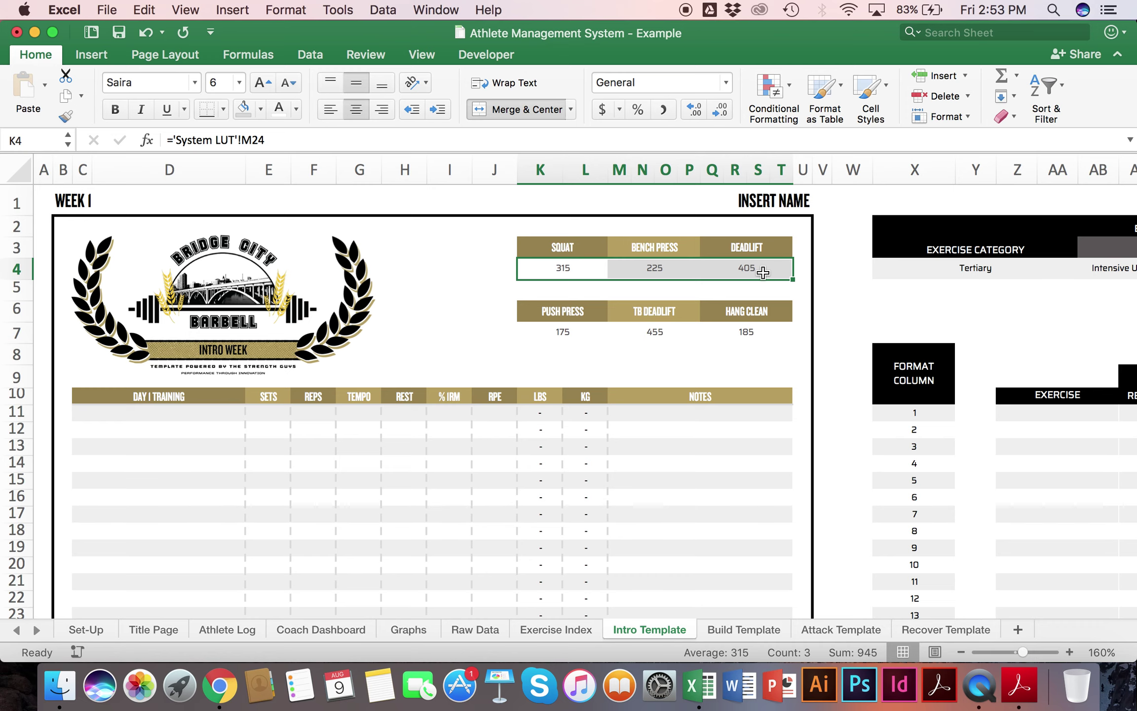
{"action": "scroll", "coordinate": [763, 273], "scroll_direction": "down", "scroll_amount": 20}
{"action": "scroll", "coordinate": [763, 273], "scroll_direction": "up", "scroll_amount": 5}
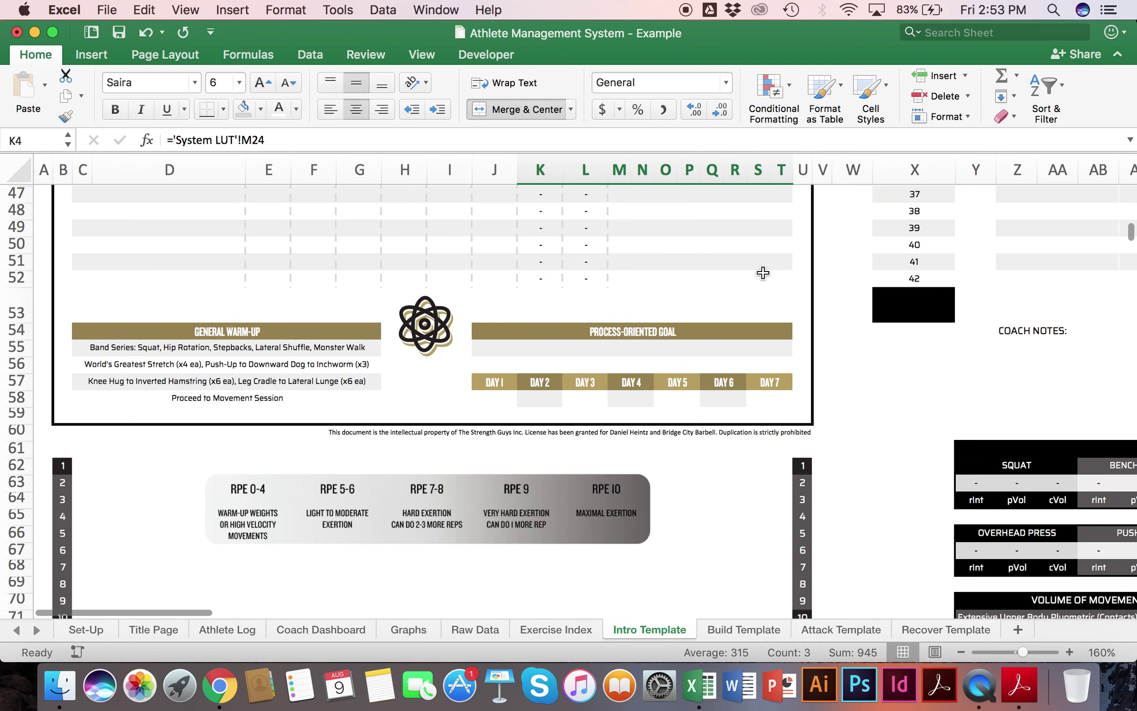
{"action": "scroll", "coordinate": [763, 272], "scroll_direction": "up", "scroll_amount": 15}
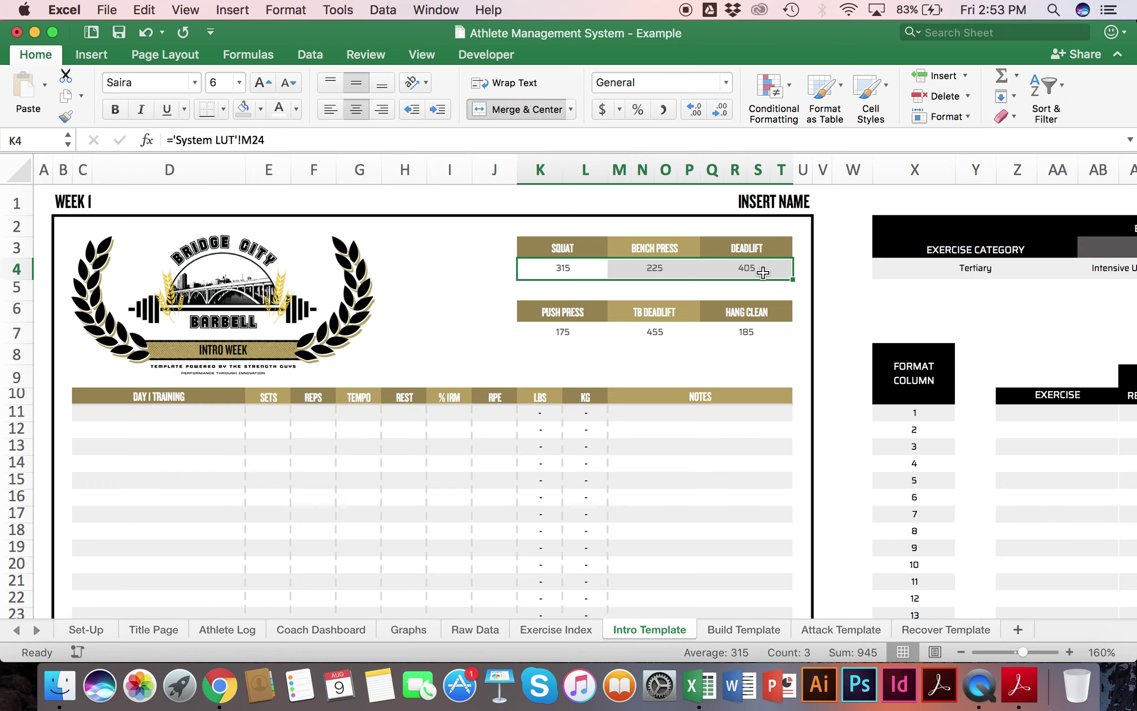
{"action": "scroll", "coordinate": [763, 272], "scroll_direction": "right", "scroll_amount": 15}
{"action": "scroll", "coordinate": [763, 273], "scroll_direction": "left", "scroll_amount": 13}
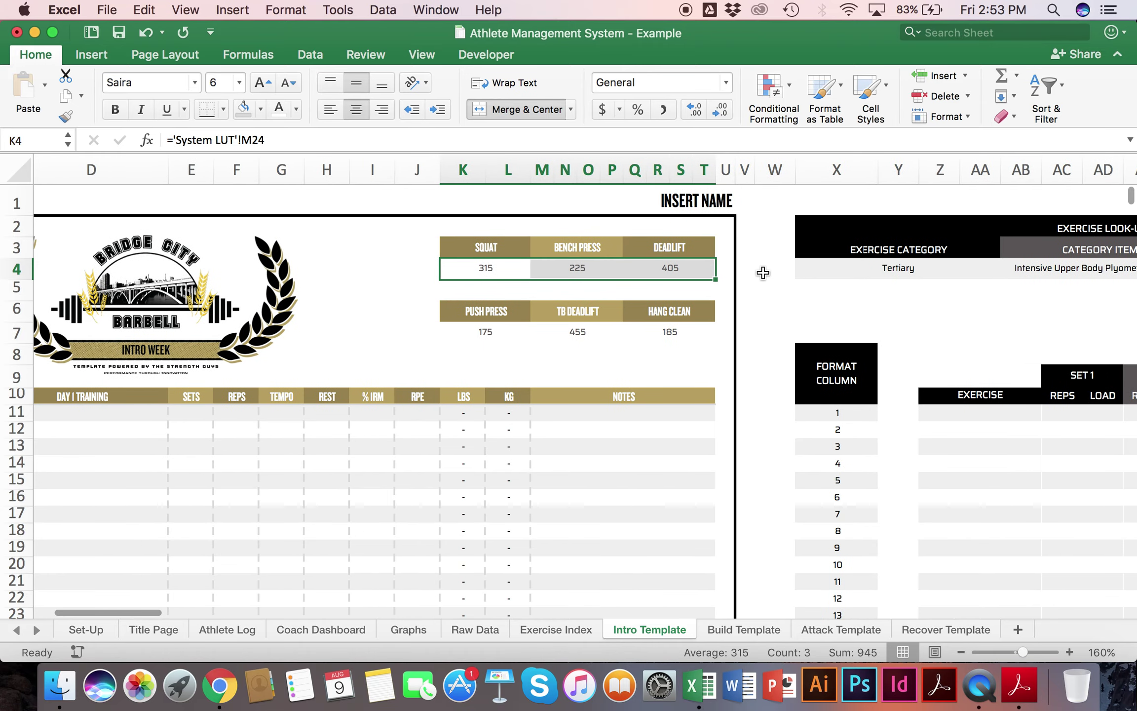
{"action": "scroll", "coordinate": [763, 272], "scroll_direction": "left", "scroll_amount": 3}
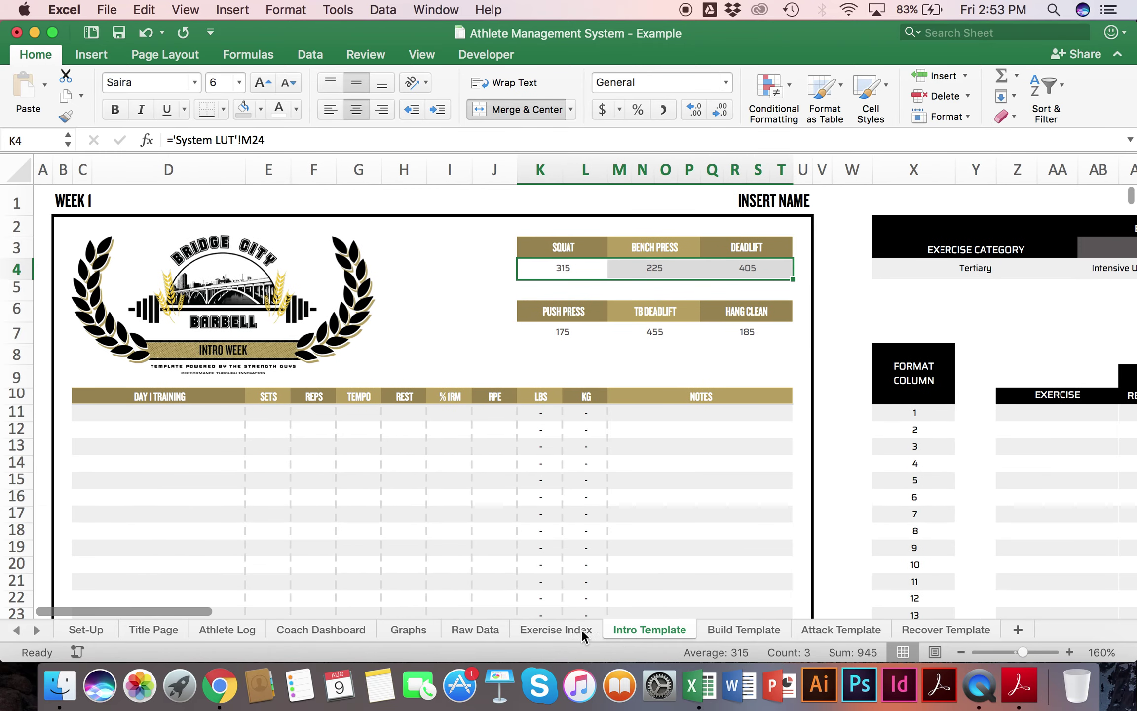
Step: Begin grouping the Intro Template with the other template sheets
{"action": "left_click", "coordinate": [573, 630]}
{"action": "left_click", "coordinate": [633, 633]}
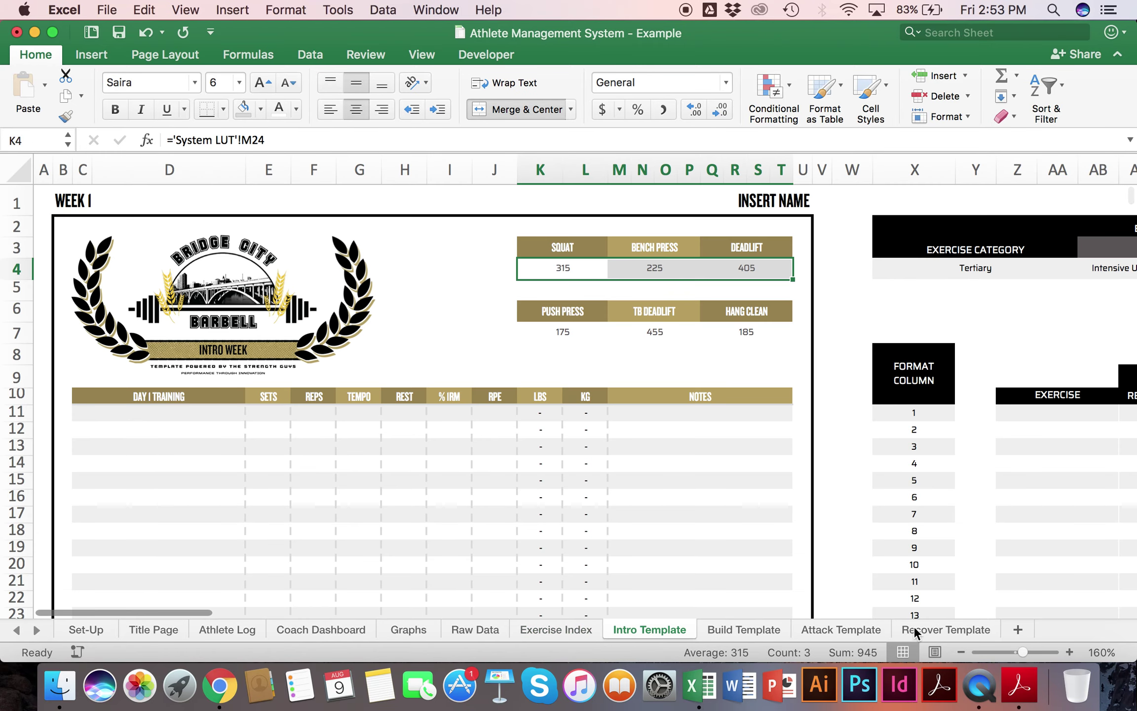
{"action": "left_click", "coordinate": [853, 628], "text": "shift"}
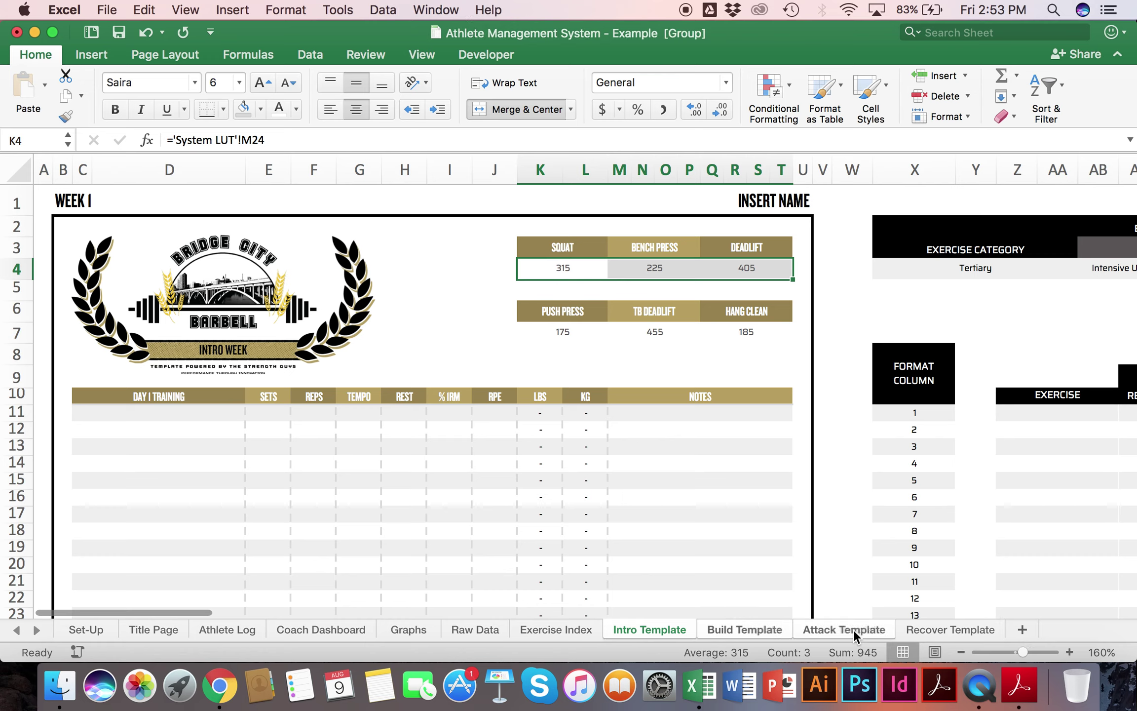
Step: Copy the four grouped template sheets to the end of the workbook
{"action": "right_click", "coordinate": [926, 627]}
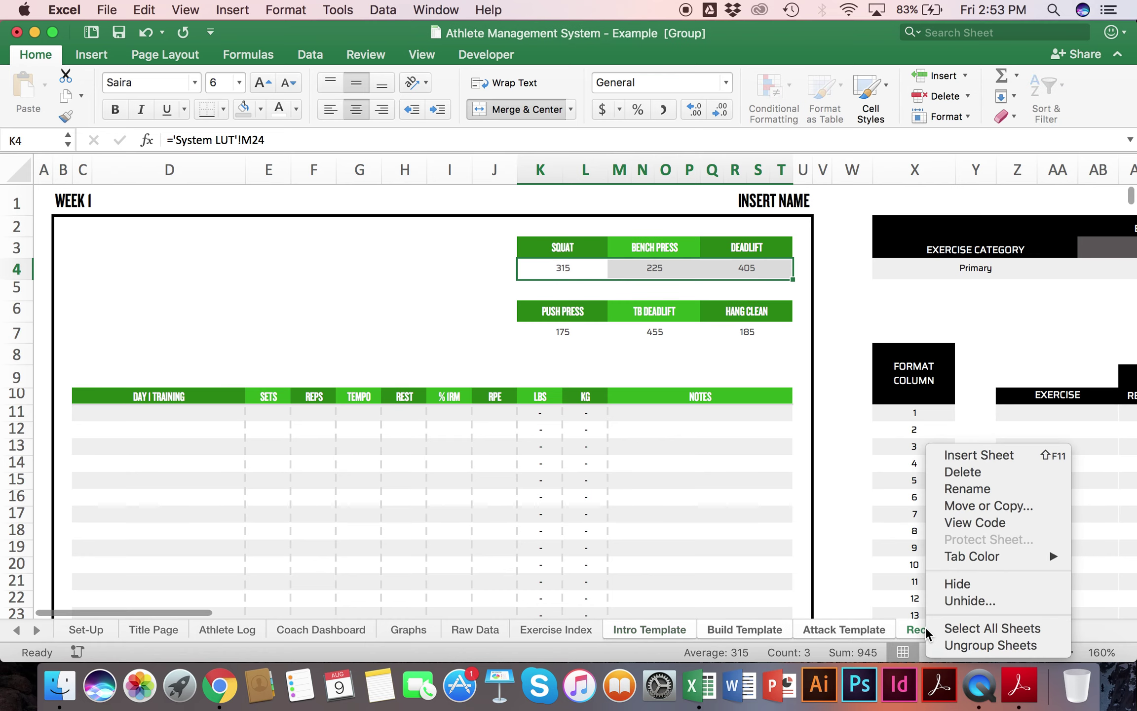
{"action": "left_click", "coordinate": [980, 504]}
{"action": "left_click", "coordinate": [857, 601]}
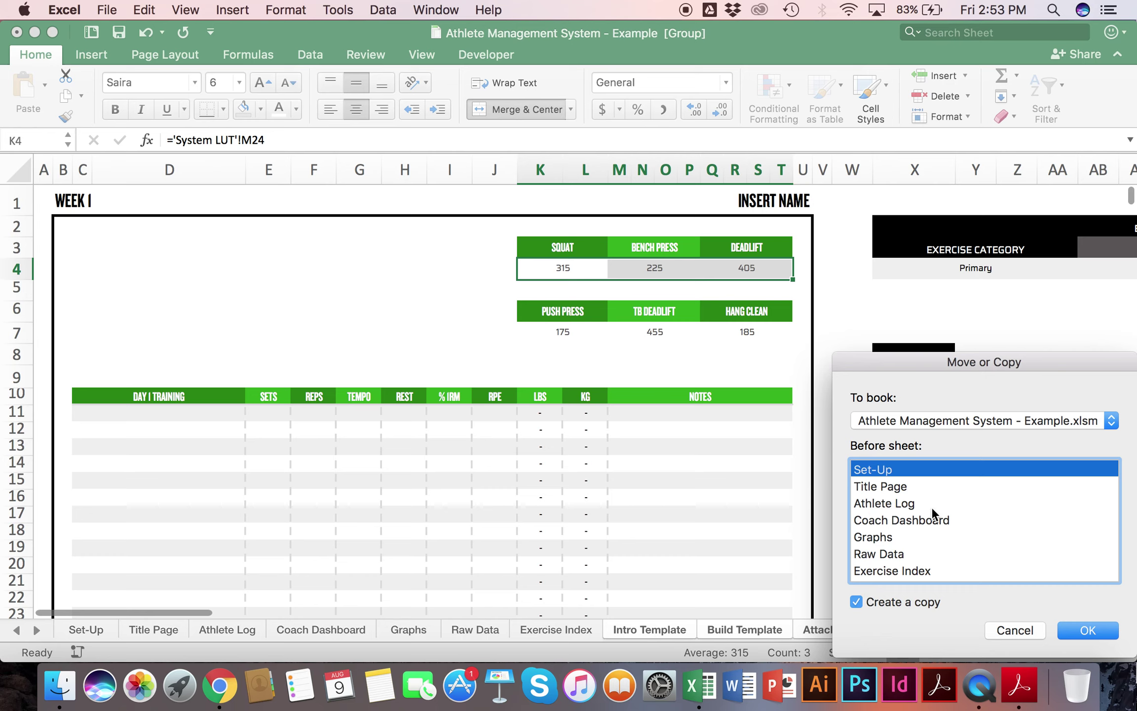
{"action": "scroll", "coordinate": [931, 506], "scroll_direction": "down", "scroll_amount": 5}
{"action": "left_click", "coordinate": [881, 572]}
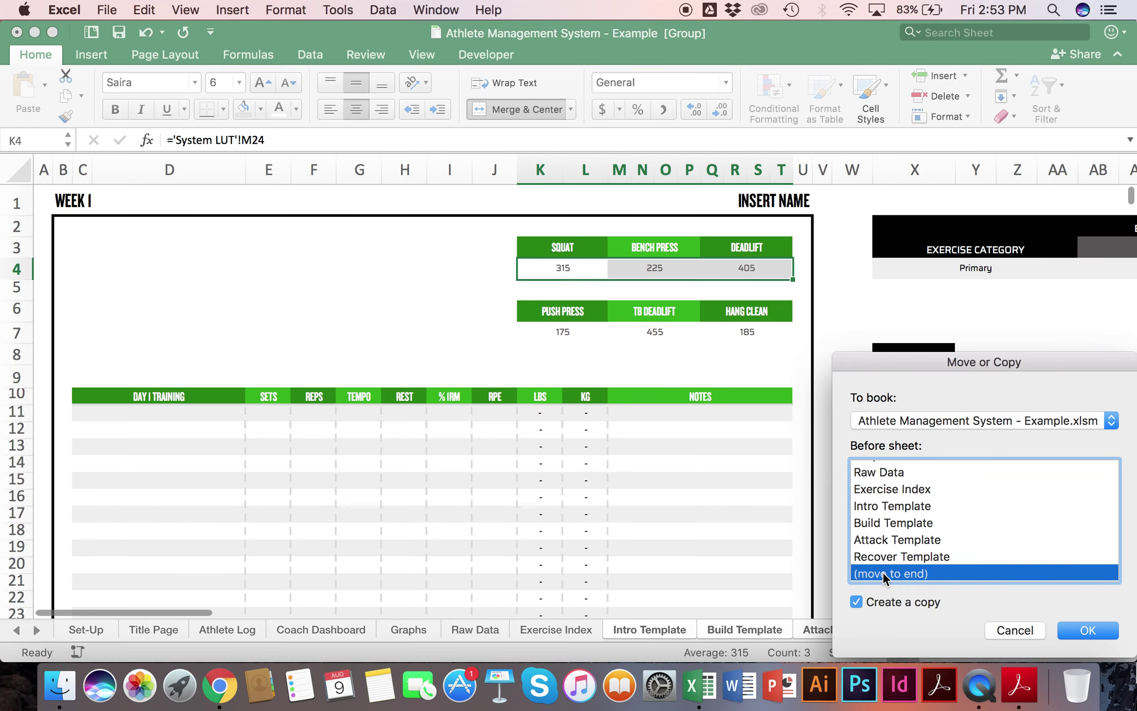
{"action": "key", "text": "Return"}
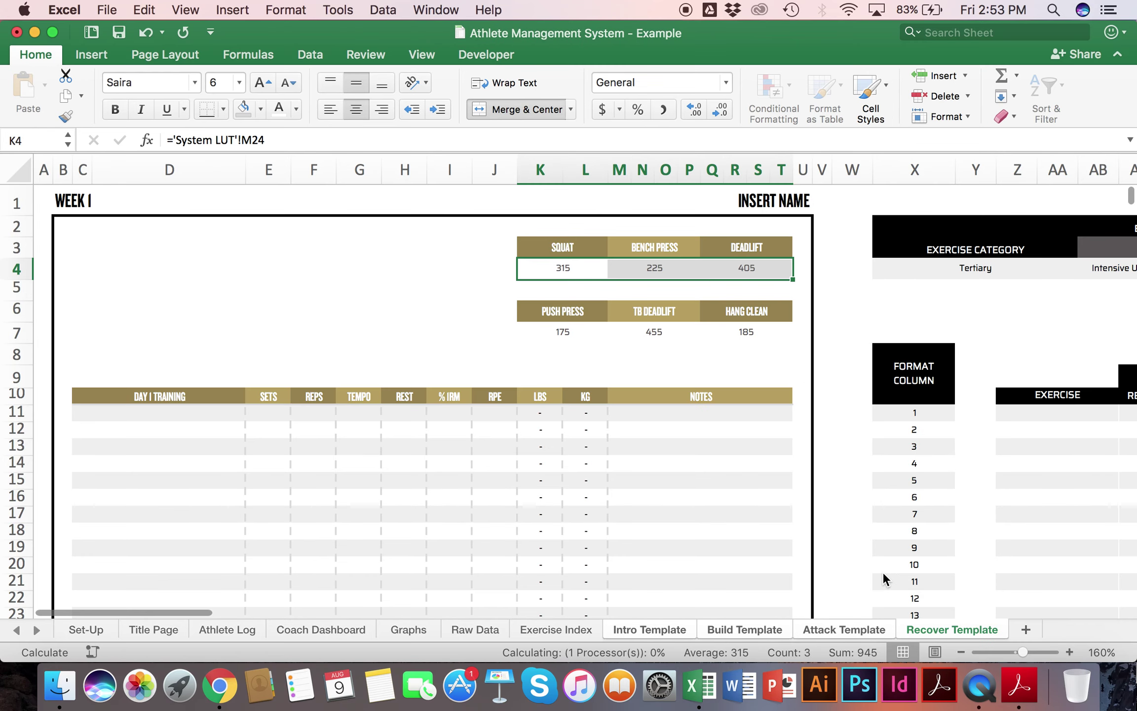
Step: Rename the Intro Template (2) copy to 'Microcycle 1'
{"action": "left_click", "coordinate": [36, 630]}
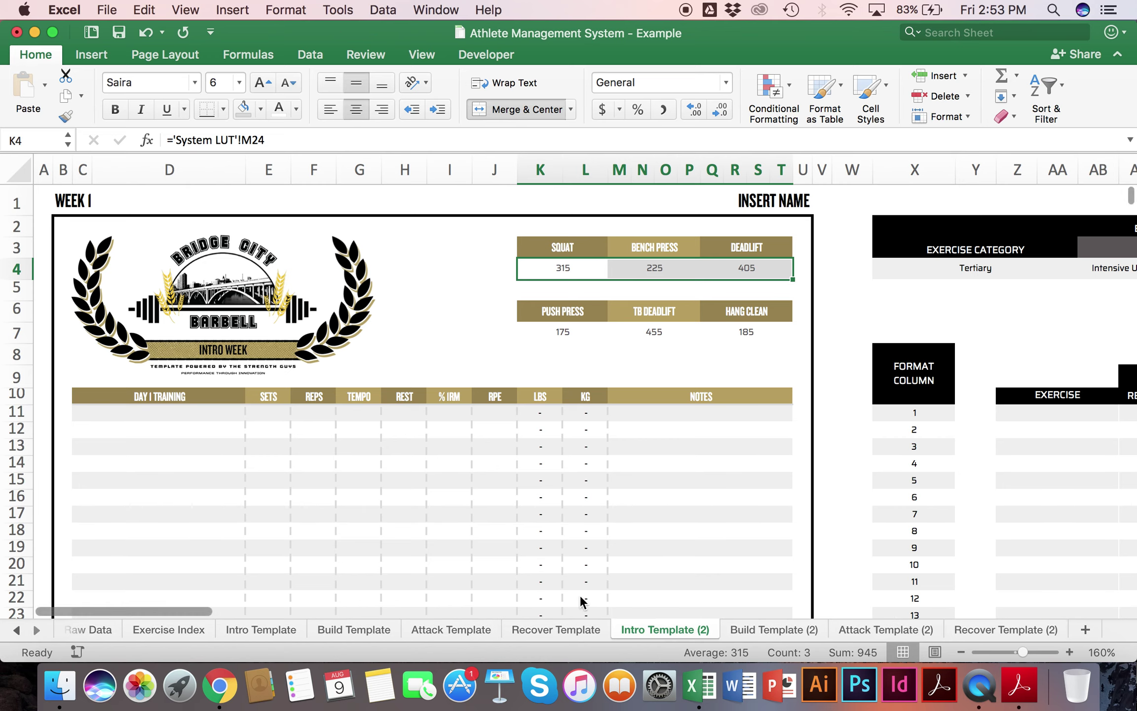
{"action": "double_click", "coordinate": [672, 630]}
{"action": "type", "text": "Microcycle 1"}
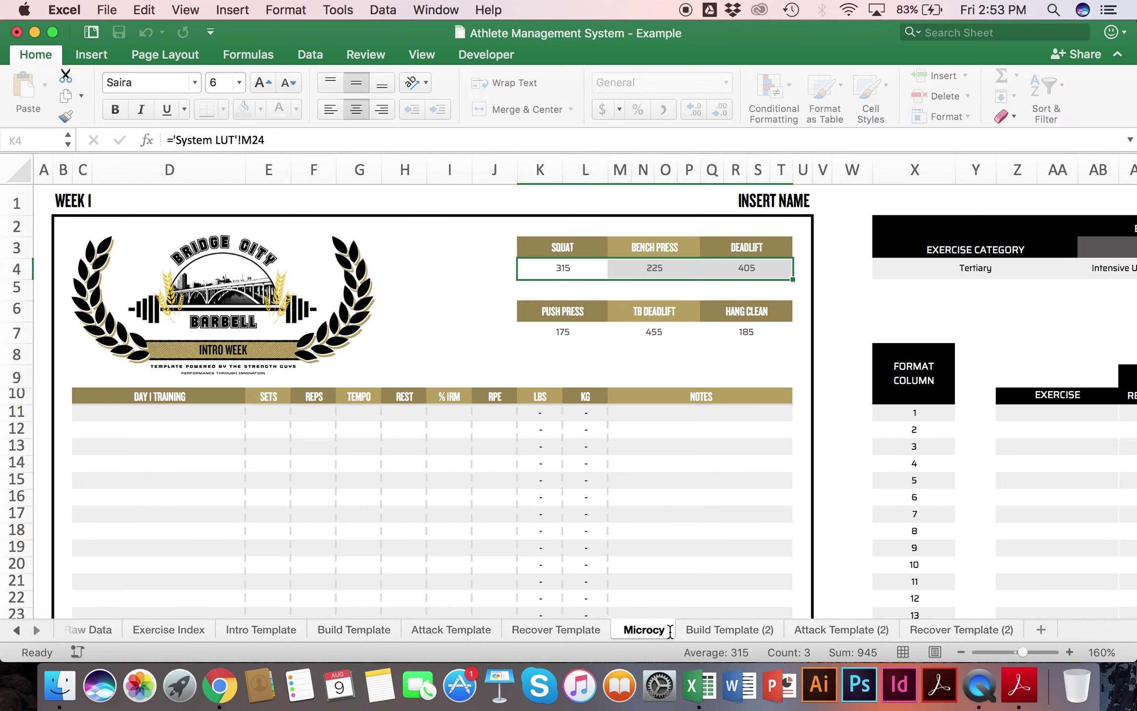
{"action": "key", "text": "Return"}
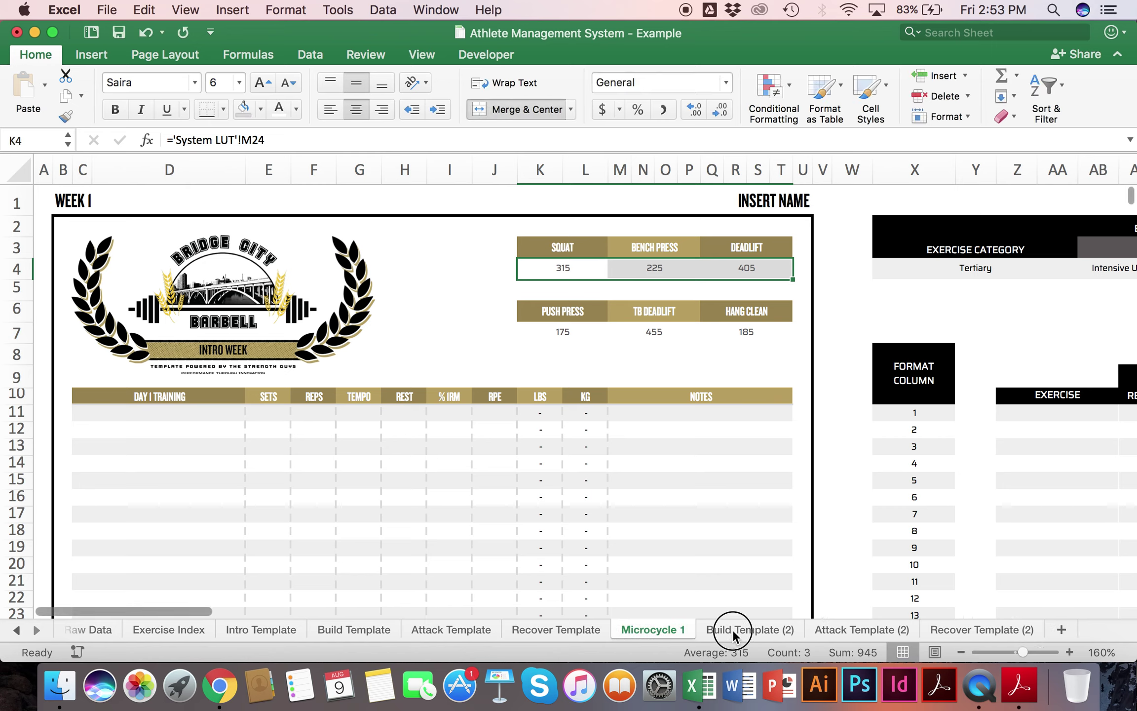
Step: Rename the Build Template (2) copy to 'Microcycle 2' and retitle B1 as 'WEEK 2'
{"action": "left_click", "coordinate": [732, 630]}
{"action": "double_click", "coordinate": [734, 629]}
{"action": "type", "text": "Microcycle 2"}
{"action": "key", "text": "Return"}
{"action": "left_click", "coordinate": [118, 204]}
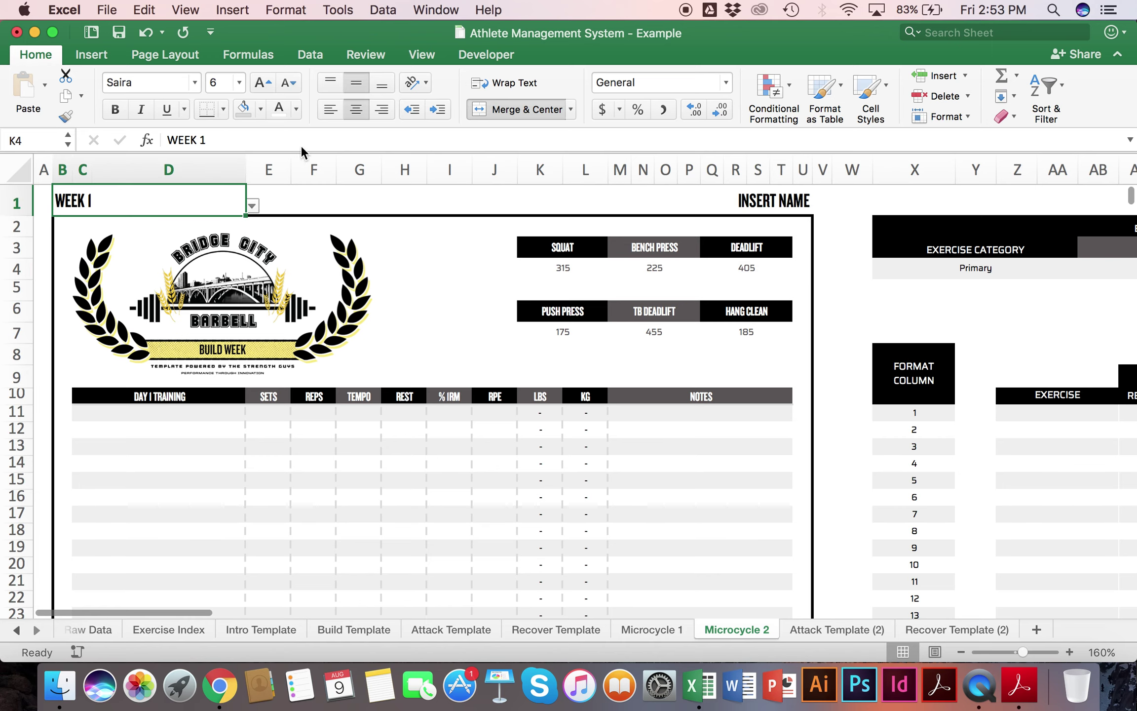
{"action": "type", "text": "WEEK 2"}
{"action": "key", "text": "Return"}
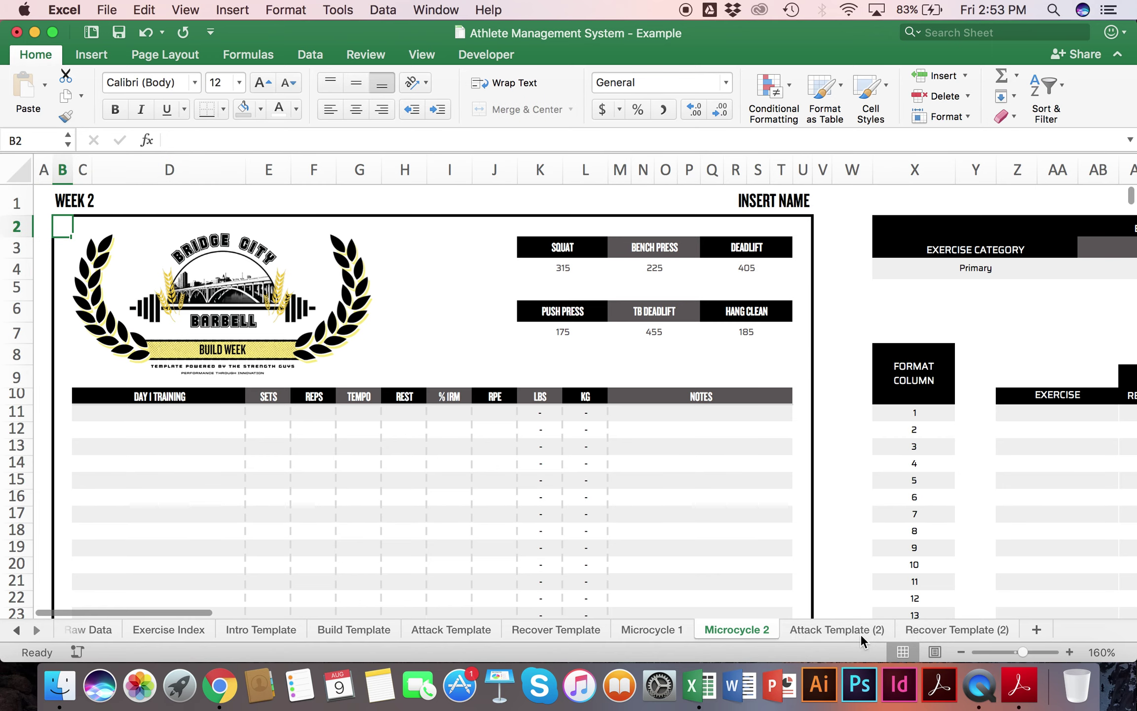
Step: Rename the Attack Template (2) copy to 'Microcycle 3' and retitle B1 as 'WEEK 3'
{"action": "left_click", "coordinate": [860, 632]}
{"action": "double_click", "coordinate": [860, 631]}
{"action": "type", "text": "Microcycle 3"}
{"action": "key", "text": "Return"}
{"action": "left_click", "coordinate": [109, 199]}
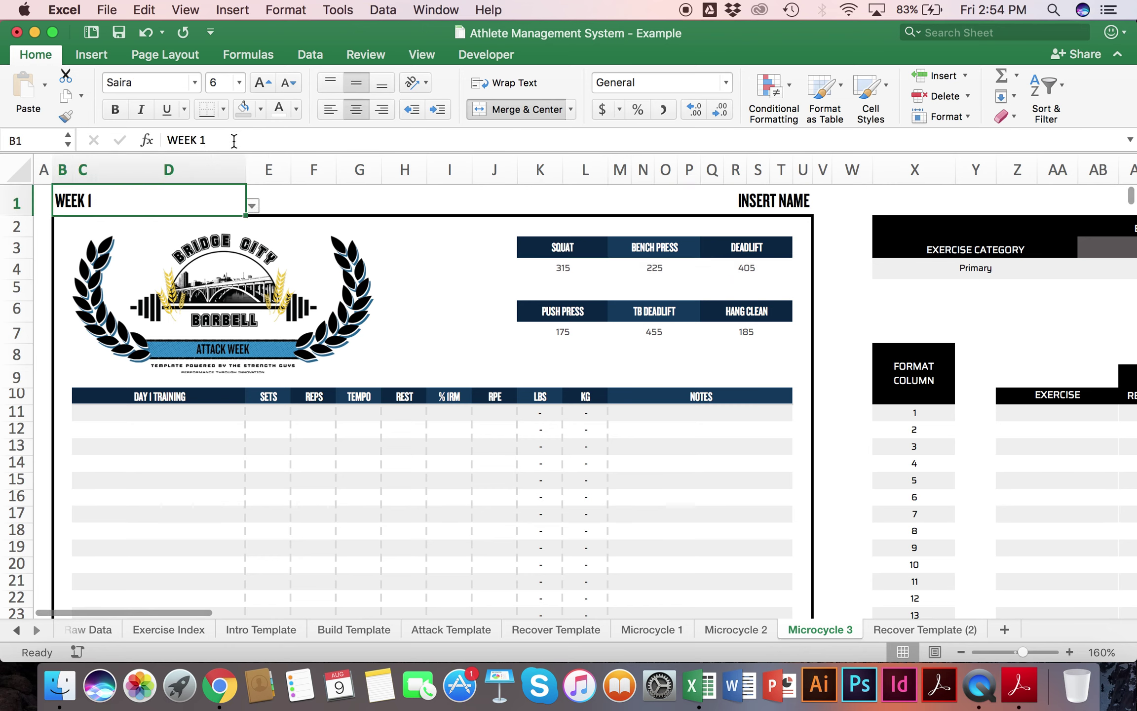
{"action": "type", "text": "WEEK 3"}
{"action": "key", "text": "Return"}
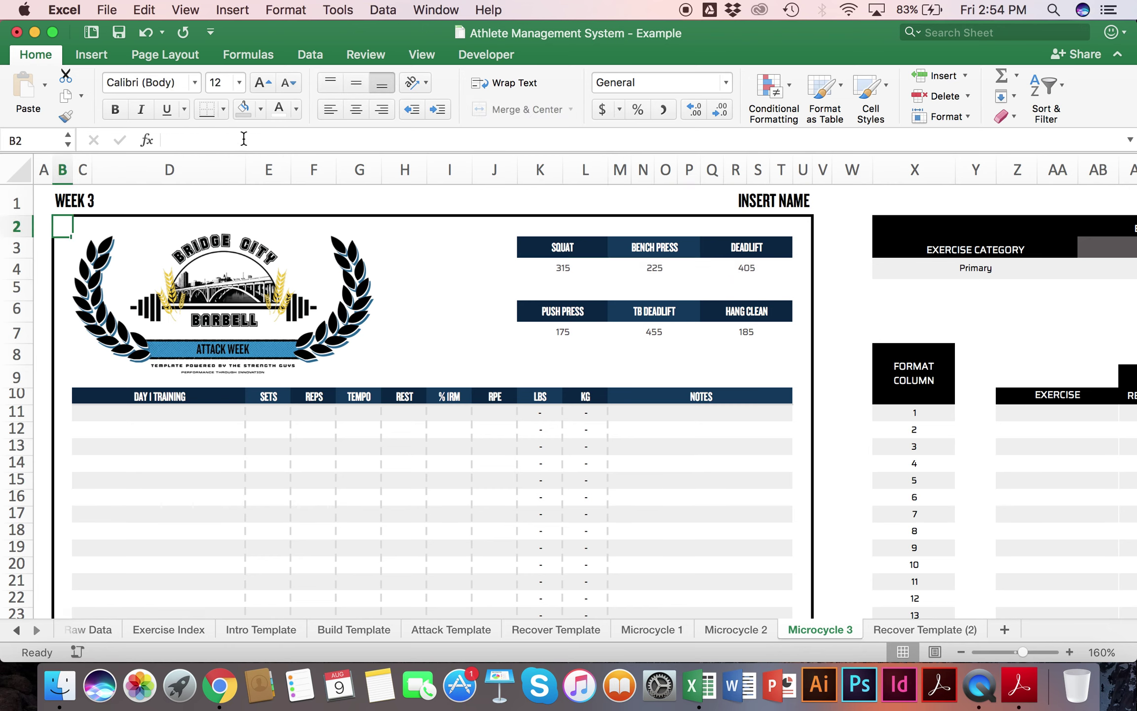
Step: Rename the Recover Template (2) copy to 'Microcycle 4', then return to Microcycle 2
{"action": "left_click", "coordinate": [924, 628]}
{"action": "double_click", "coordinate": [921, 628]}
{"action": "type", "text": "Microcycle 4"}
{"action": "key", "text": "Return"}
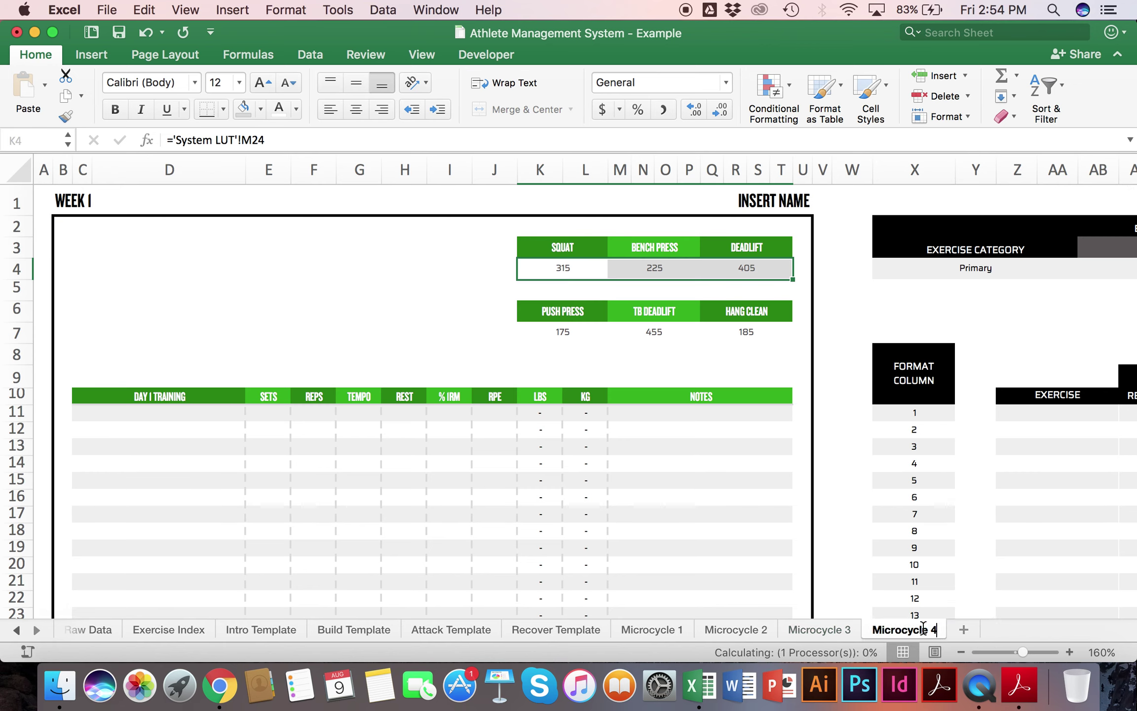
{"action": "left_click", "coordinate": [735, 630]}
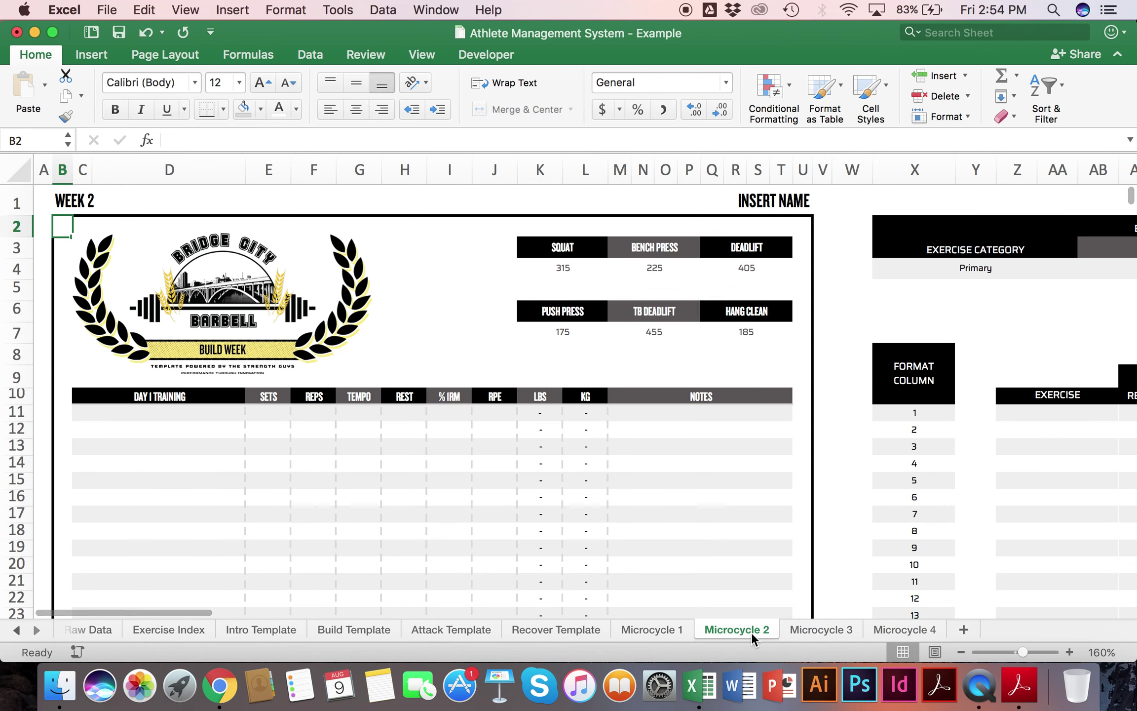
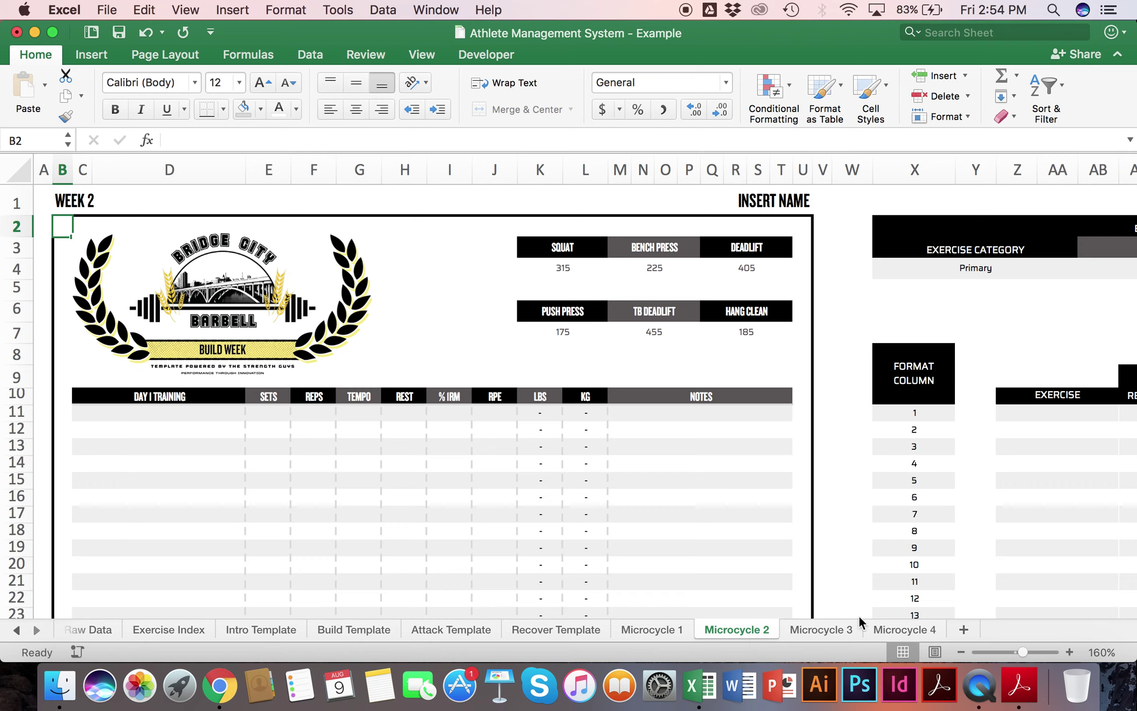
Step: Change the Microcycle 4 sheet's B1 heading from WEEK 1 to WEEK 4
{"action": "left_click", "coordinate": [820, 629]}
{"action": "left_click", "coordinate": [895, 632]}
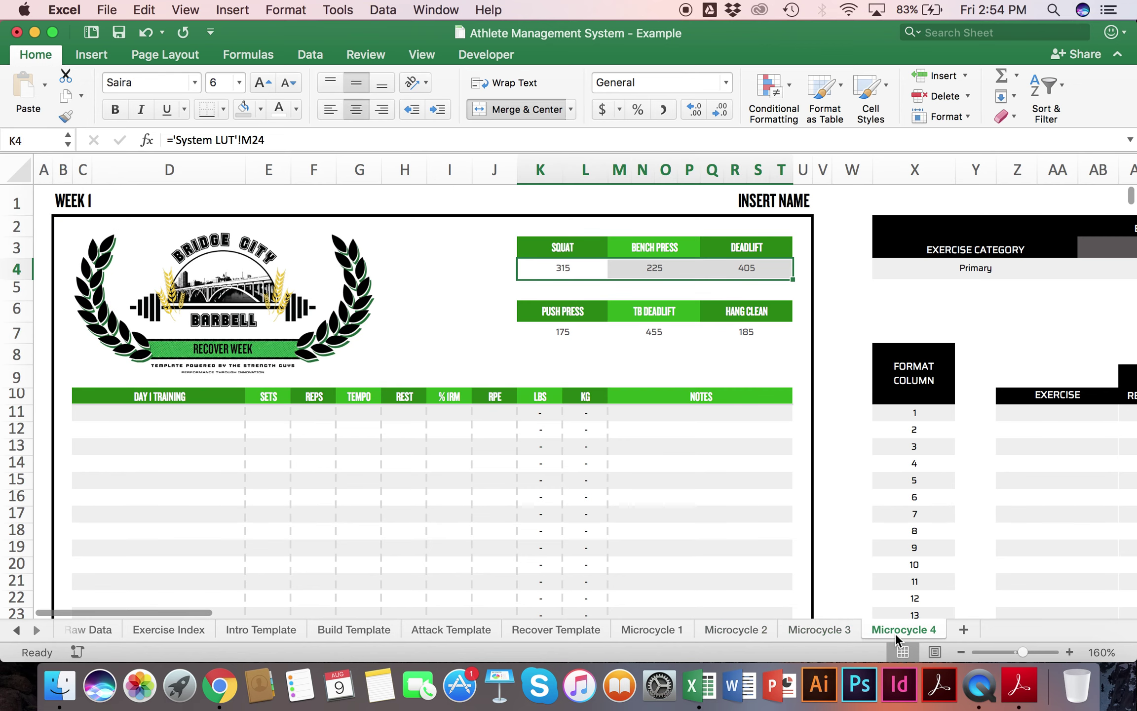
{"action": "left_click", "coordinate": [100, 195]}
{"action": "left_click", "coordinate": [239, 140]}
{"action": "key", "text": "BackSpace"}
{"action": "type", "text": "4"}
{"action": "key", "text": "Return"}
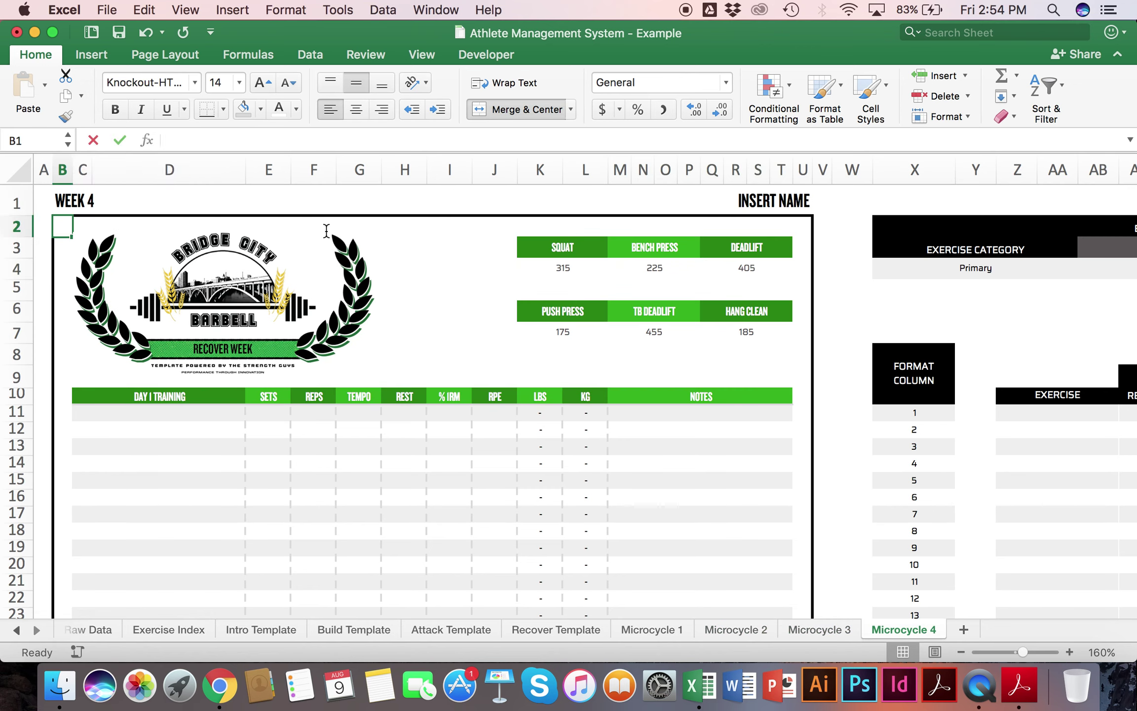
Step: Group sheets Microcycle 1 through Microcycle 4 by Shift-selecting from Microcycle 1
{"action": "left_click", "coordinate": [562, 633]}
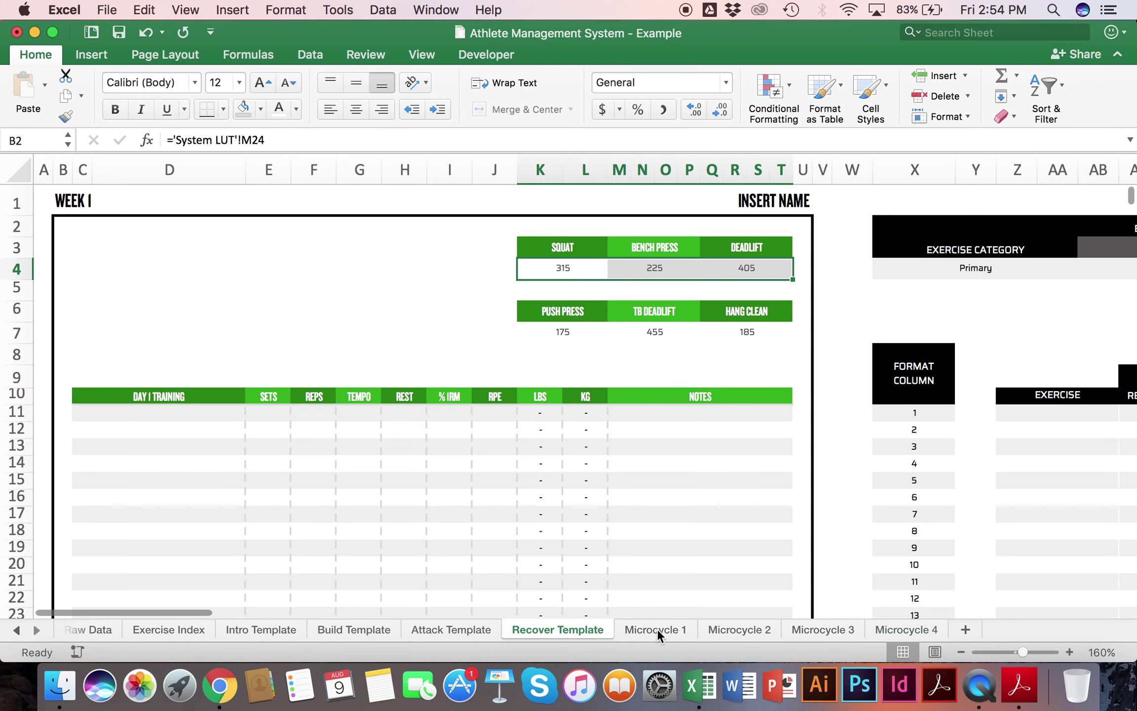
{"action": "left_click", "coordinate": [668, 628]}
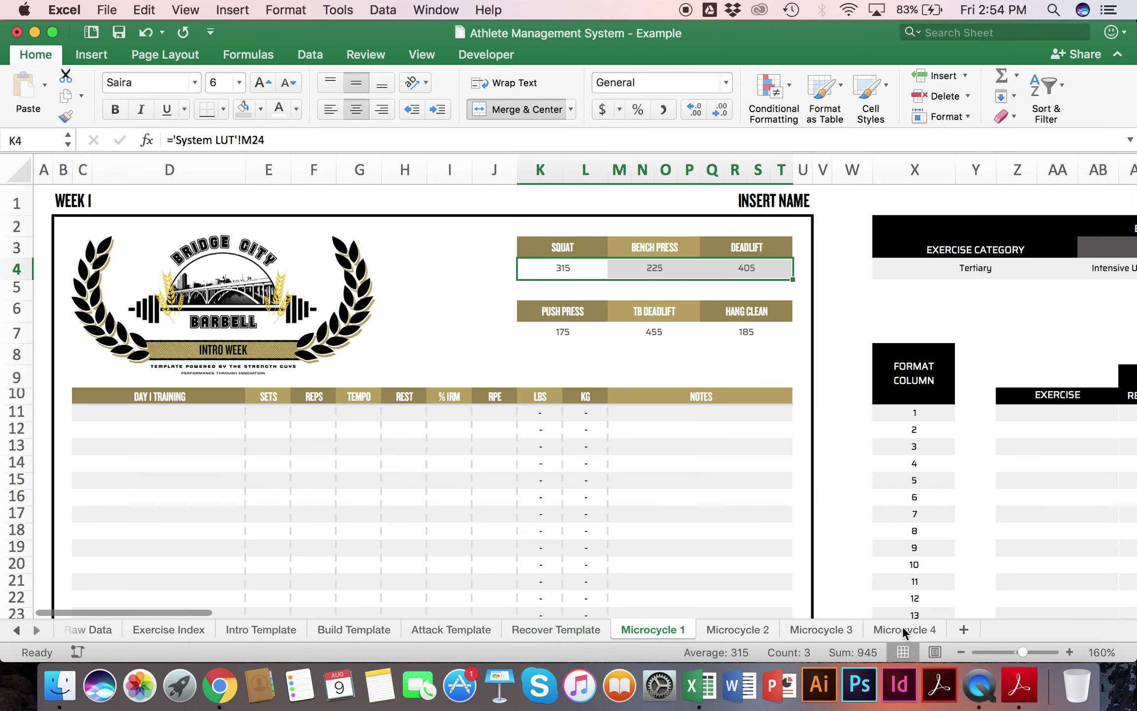
{"action": "left_click", "coordinate": [609, 629]}
{"action": "left_click", "coordinate": [666, 629]}
{"action": "left_click", "coordinate": [920, 628], "text": "shift"}
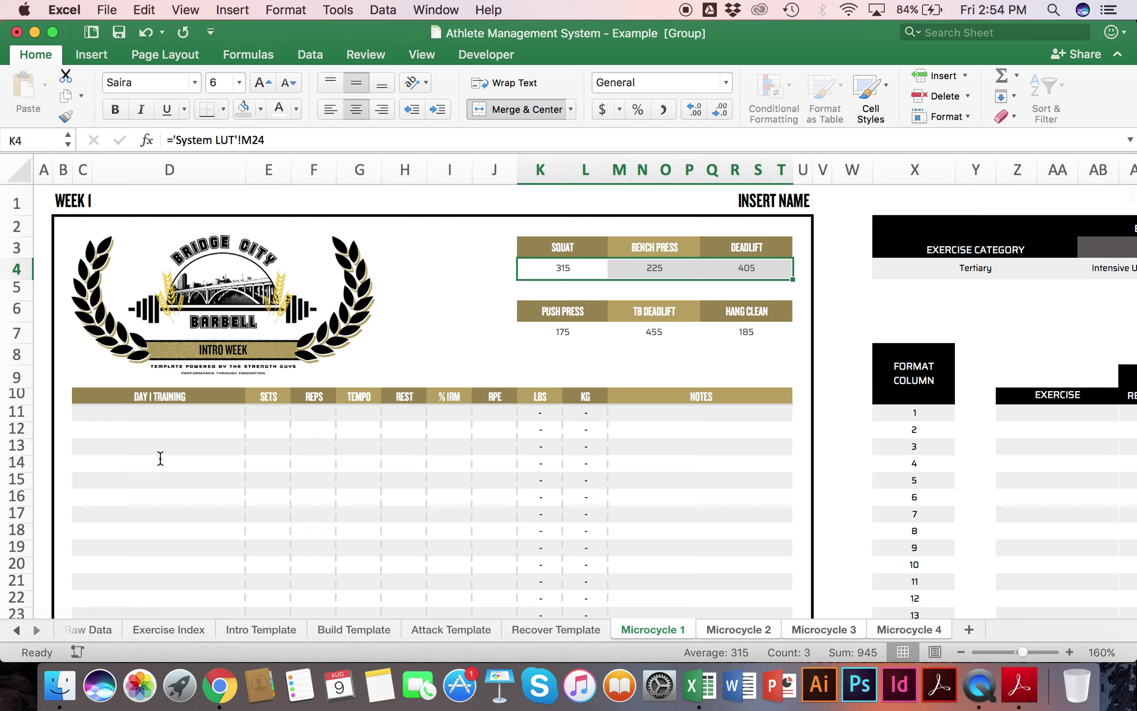
Step: Enter Back Squat in the first two Day 1 exercise rows, D11 and D12
{"action": "left_click", "coordinate": [145, 398]}
{"action": "left_click", "coordinate": [144, 414]}
{"action": "type", "text": "Back Squat"}
{"action": "key", "text": "Return"}
{"action": "type", "text": "Ba"}
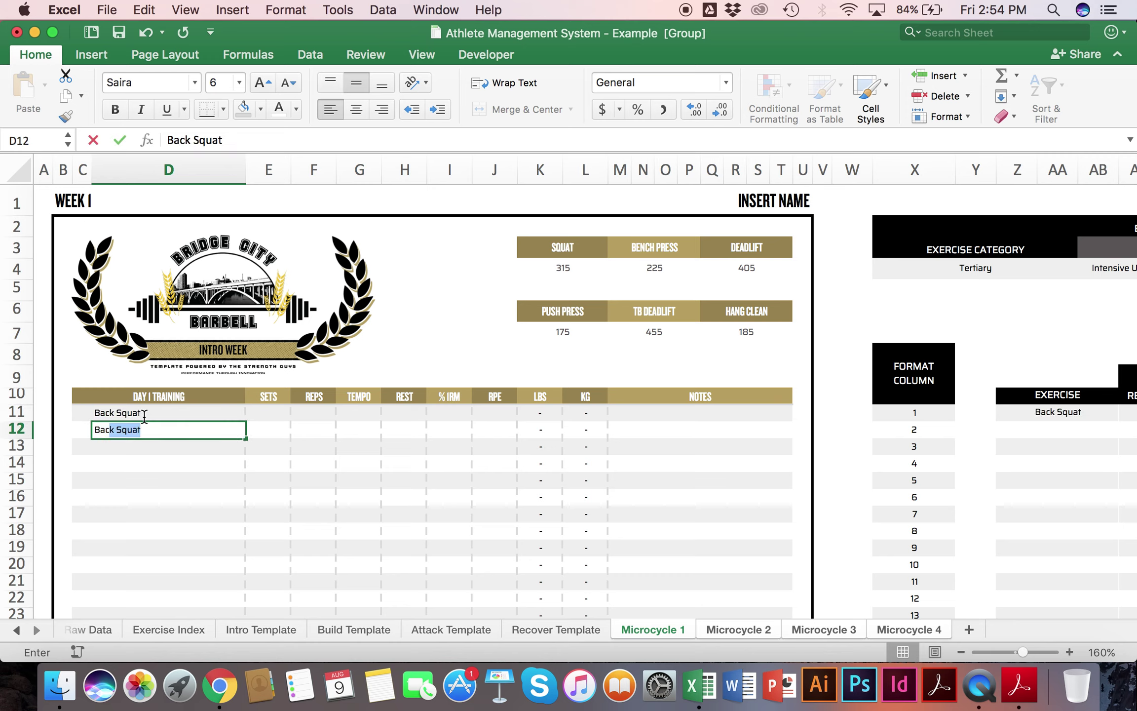
{"action": "type", "text": "ck"}
{"action": "key", "text": "Return"}
{"action": "type", "text": "Back"}
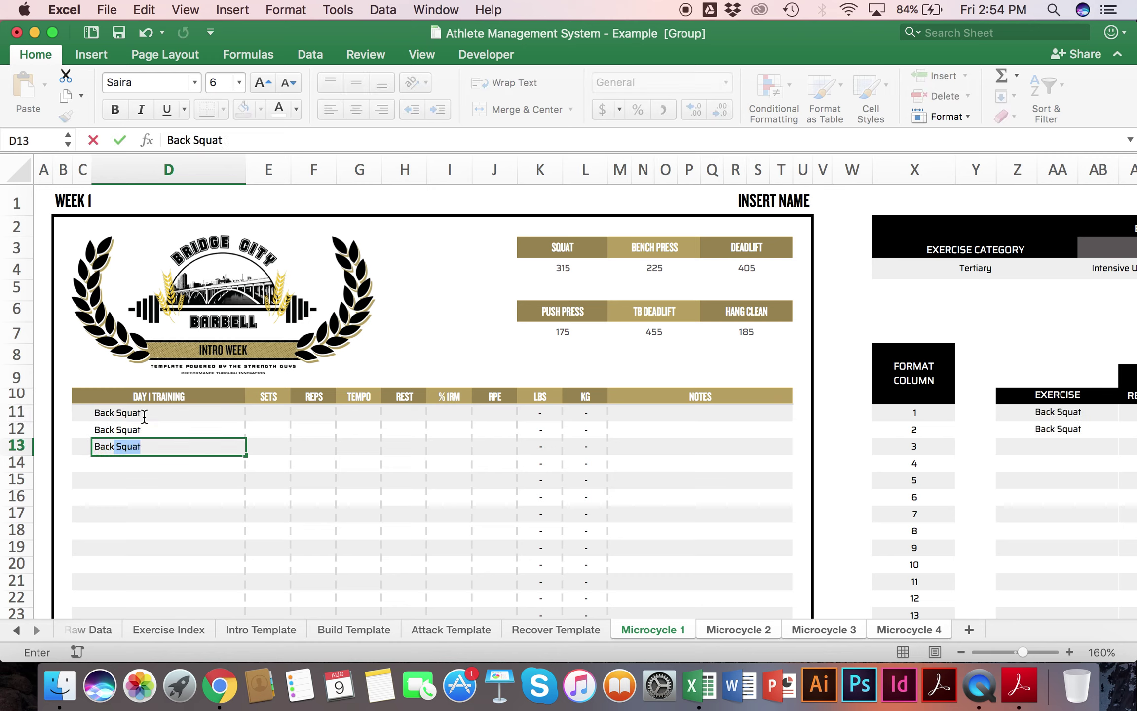
{"action": "key", "text": "Return"}
Step: Enter Bench Press in D13:D14 and Deadlift in D15:D16
{"action": "left_click", "coordinate": [132, 438]}
{"action": "type", "text": "Bench Press"}
{"action": "key", "text": "Return"}
{"action": "type", "text": "Bench"}
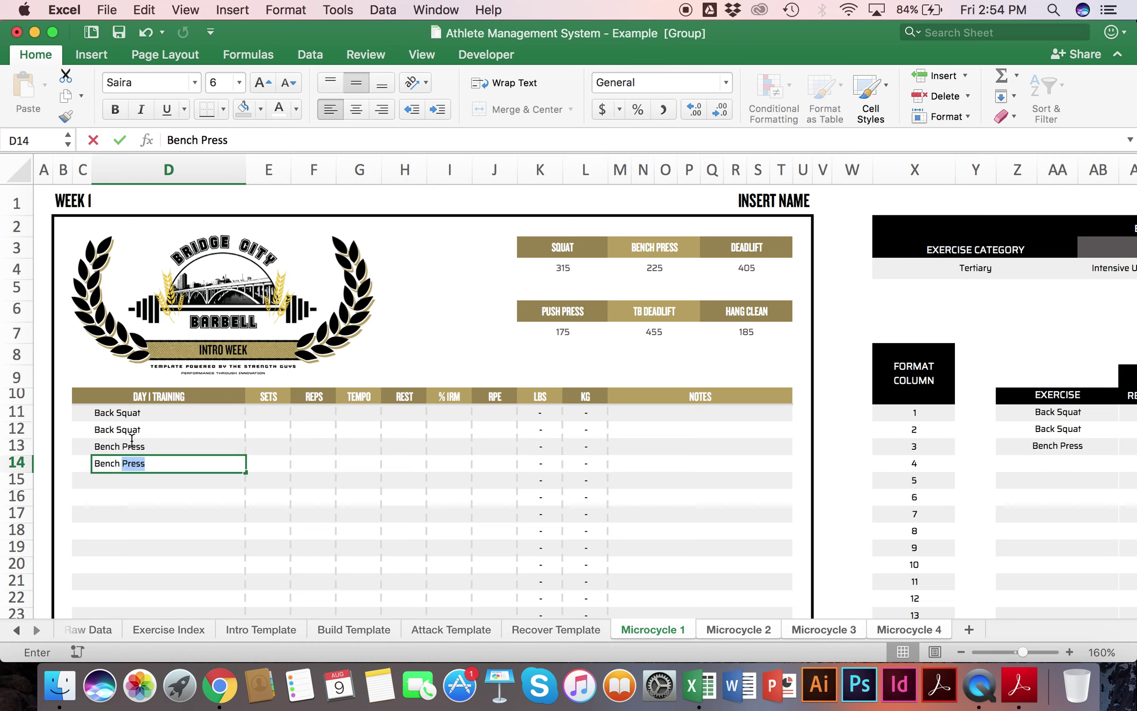
{"action": "key", "text": "Return"}
{"action": "type", "text": "Deadlift"}
{"action": "key", "text": "Return"}
{"action": "type", "text": "D"}
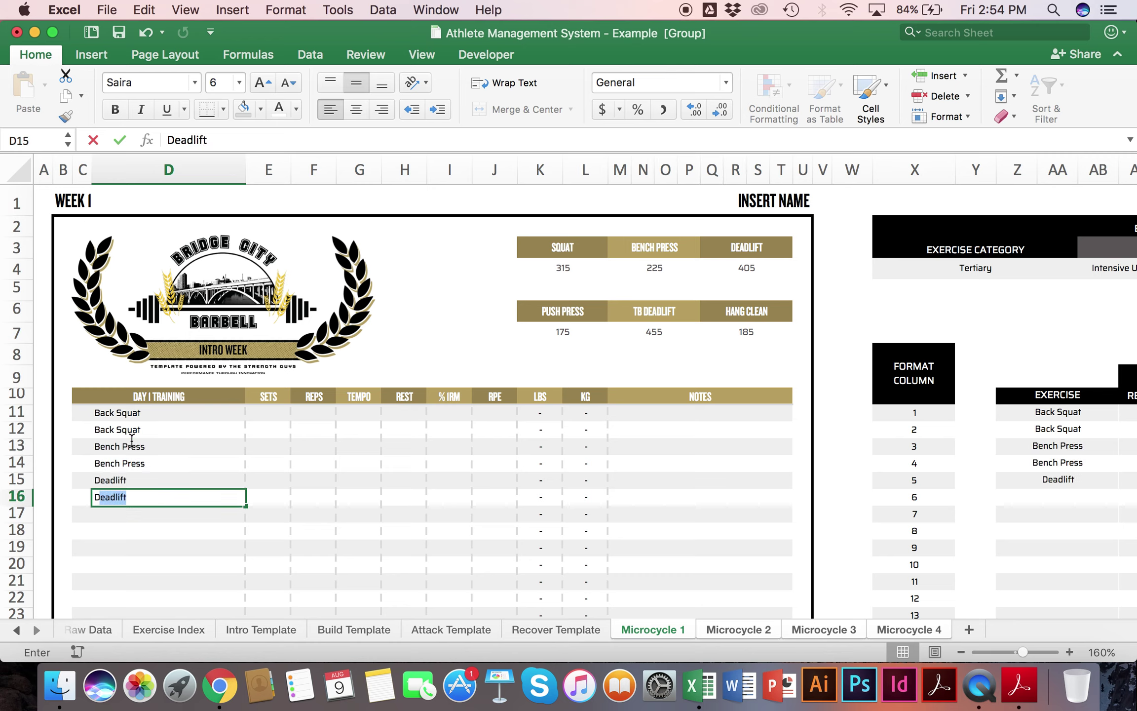
{"action": "type", "text": "ead"}
{"action": "key", "text": "Return"}
Step: Confirm the exercises also appear on Microcycle 2 and Microcycle 4, then return to Microcycle 1
{"action": "left_click", "coordinate": [758, 629]}
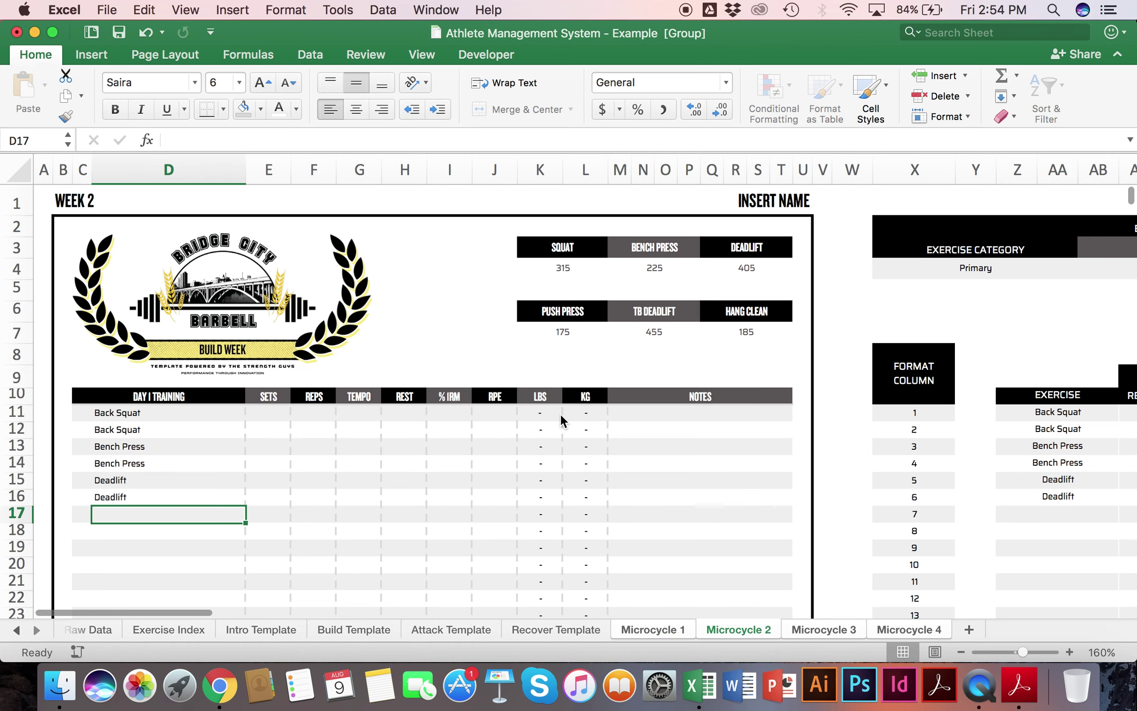
{"action": "left_click", "coordinate": [890, 633]}
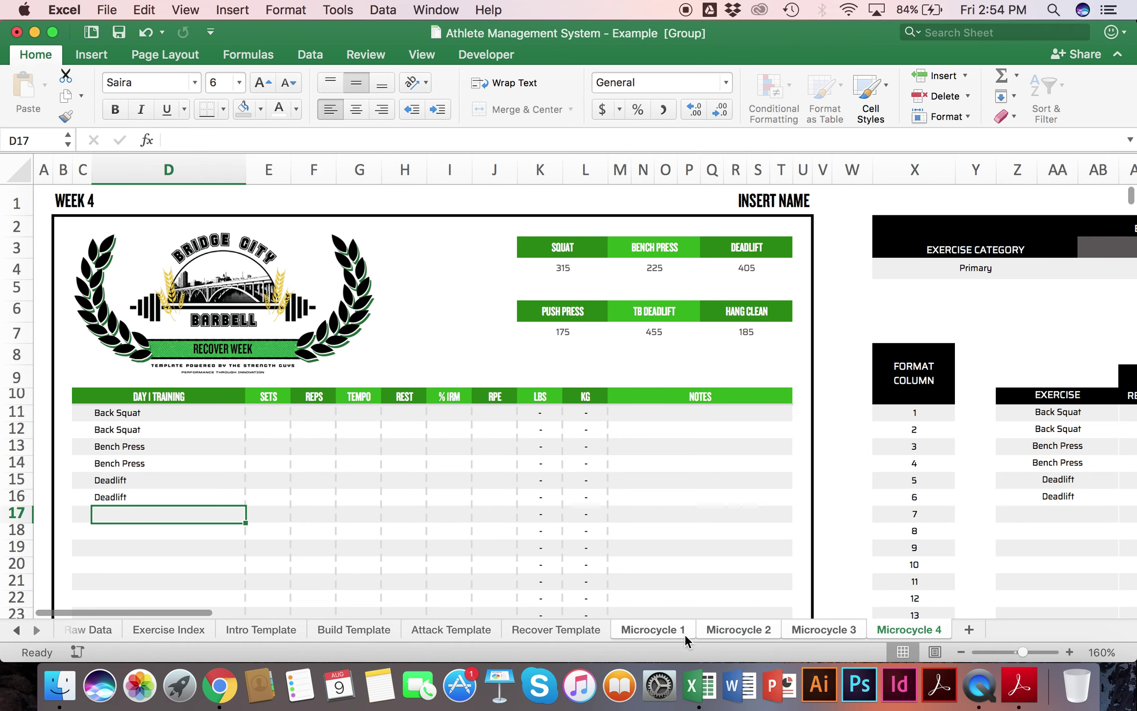
{"action": "left_click", "coordinate": [648, 637]}
{"action": "left_click", "coordinate": [451, 394]}
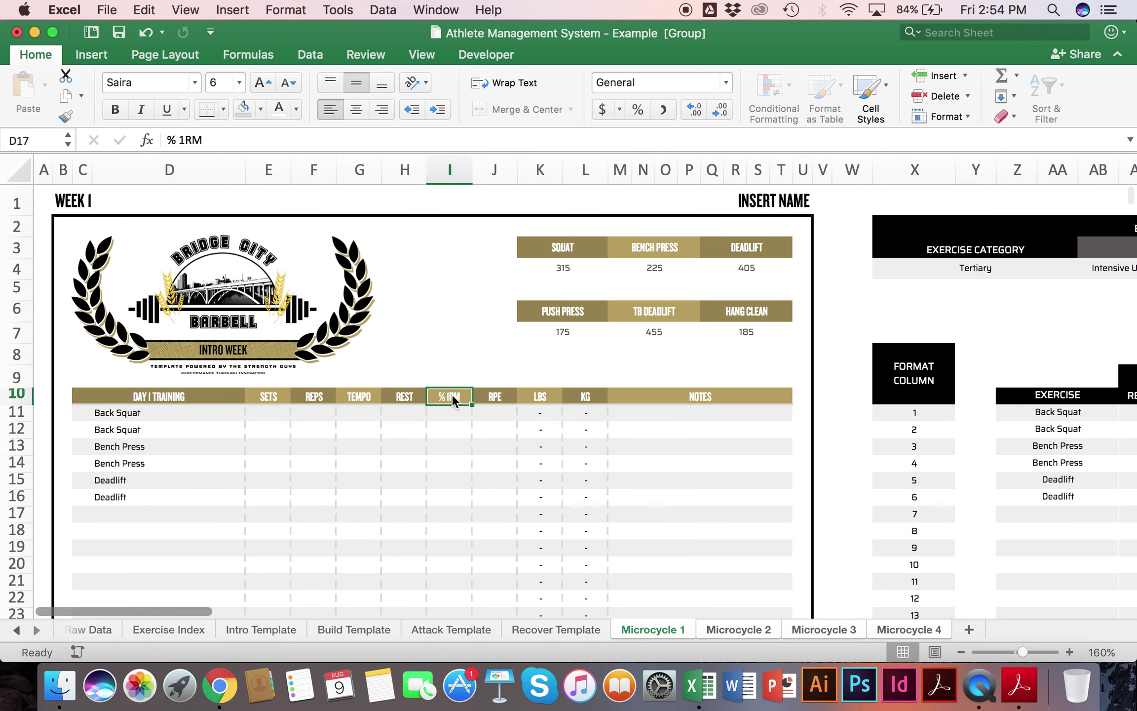
Step: Shorten the I10 header to % and enter Warm-Up as the first Back Squat row's reps, at font size 5.5
{"action": "type", "text": "%"}
{"action": "key", "text": "Return"}
{"action": "left_click", "coordinate": [269, 414]}
{"action": "left_click", "coordinate": [267, 428]}
{"action": "left_click", "coordinate": [266, 412]}
{"action": "type", "text": "N/A"}
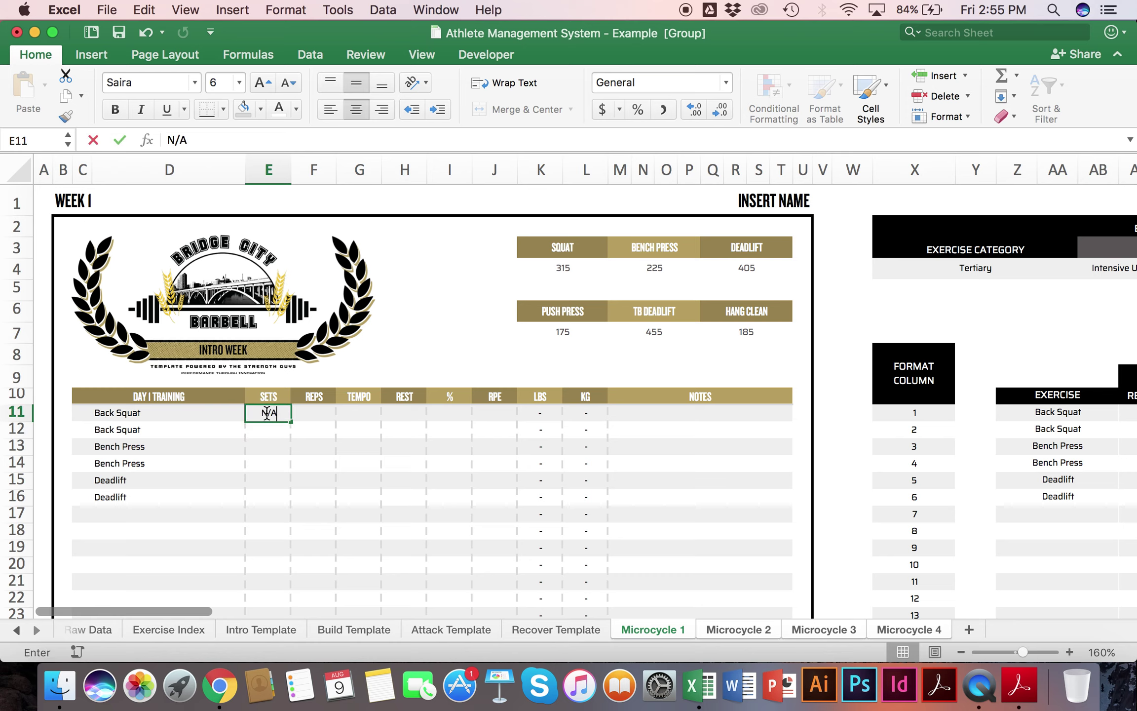
{"action": "key", "text": "Tab"}
{"action": "type", "text": "X"}
{"action": "key", "text": "Tab"}
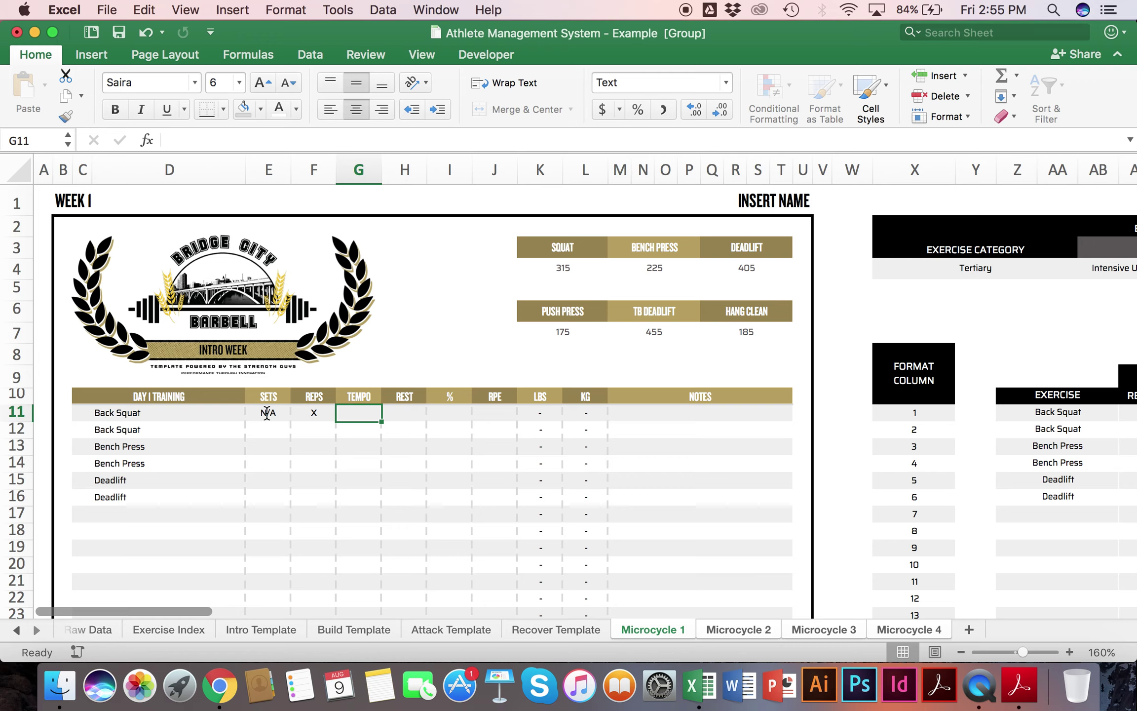
{"action": "left_click", "coordinate": [314, 412]}
{"action": "type", "text": "Warm-Up"}
{"action": "key", "text": "Return"}
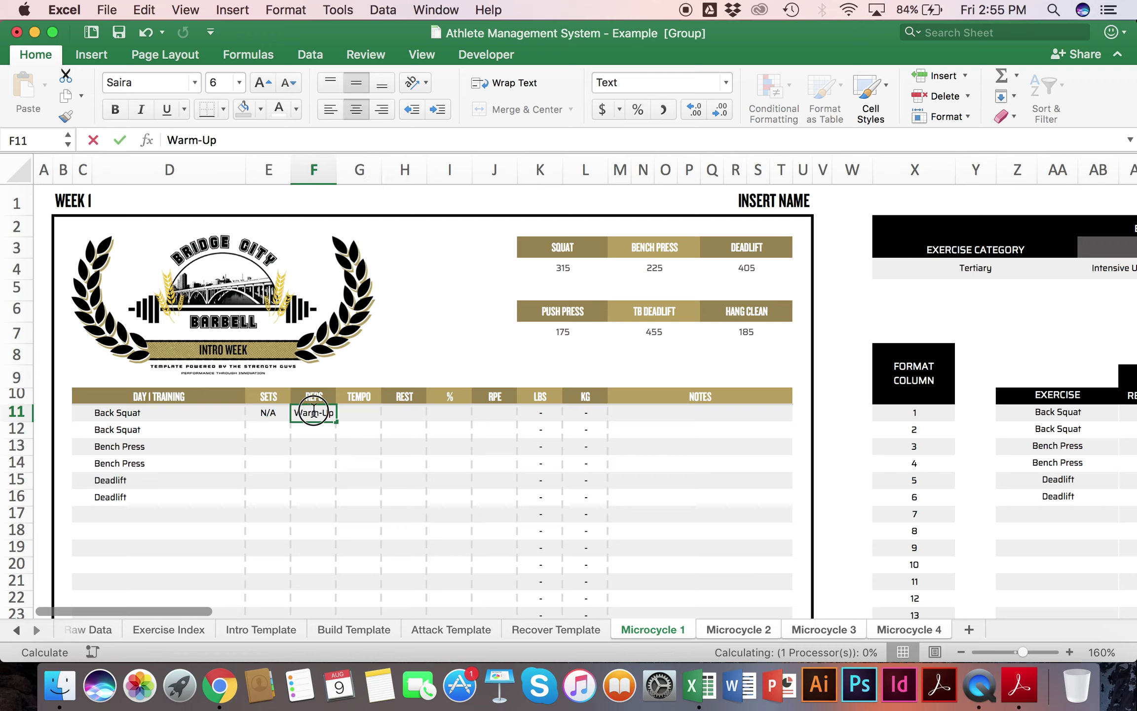
{"action": "left_click", "coordinate": [220, 80]}
{"action": "type", "text": "5."}
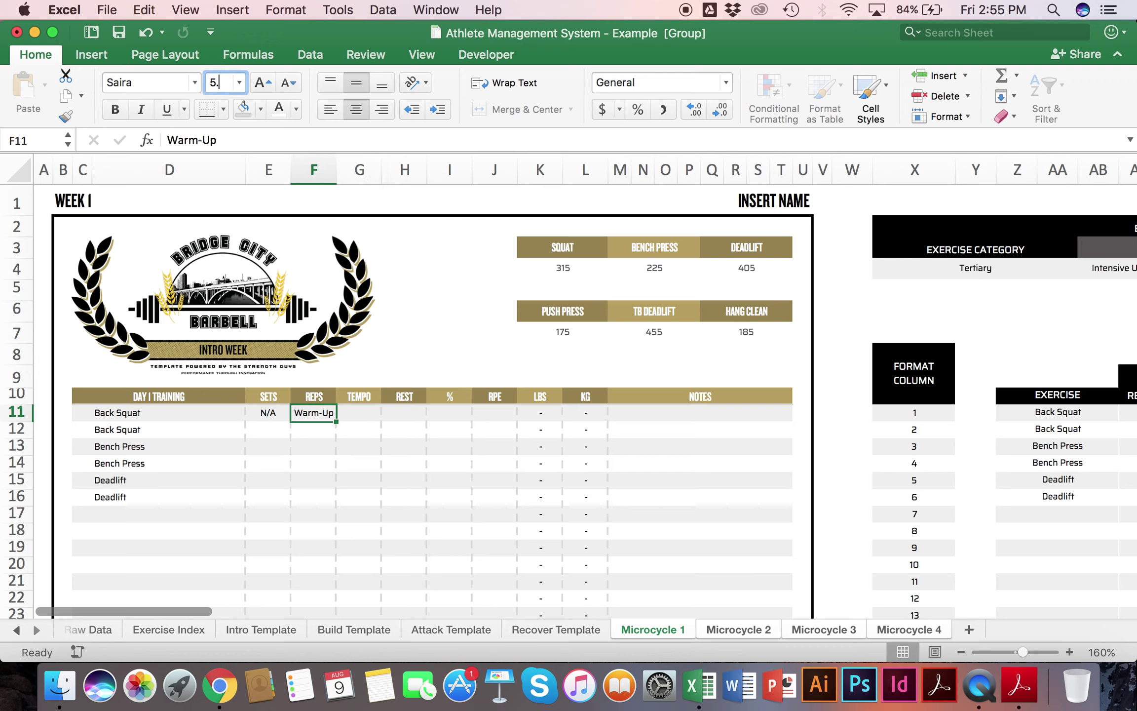
{"action": "type", "text": "5"}
{"action": "key", "text": "Return"}
Step: Complete the Back Squat warm-up row with POWER tempo, X sets and RPE 1-5
{"action": "left_click", "coordinate": [356, 412]}
{"action": "type", "text": "POWER"}
{"action": "key", "text": "Tab"}
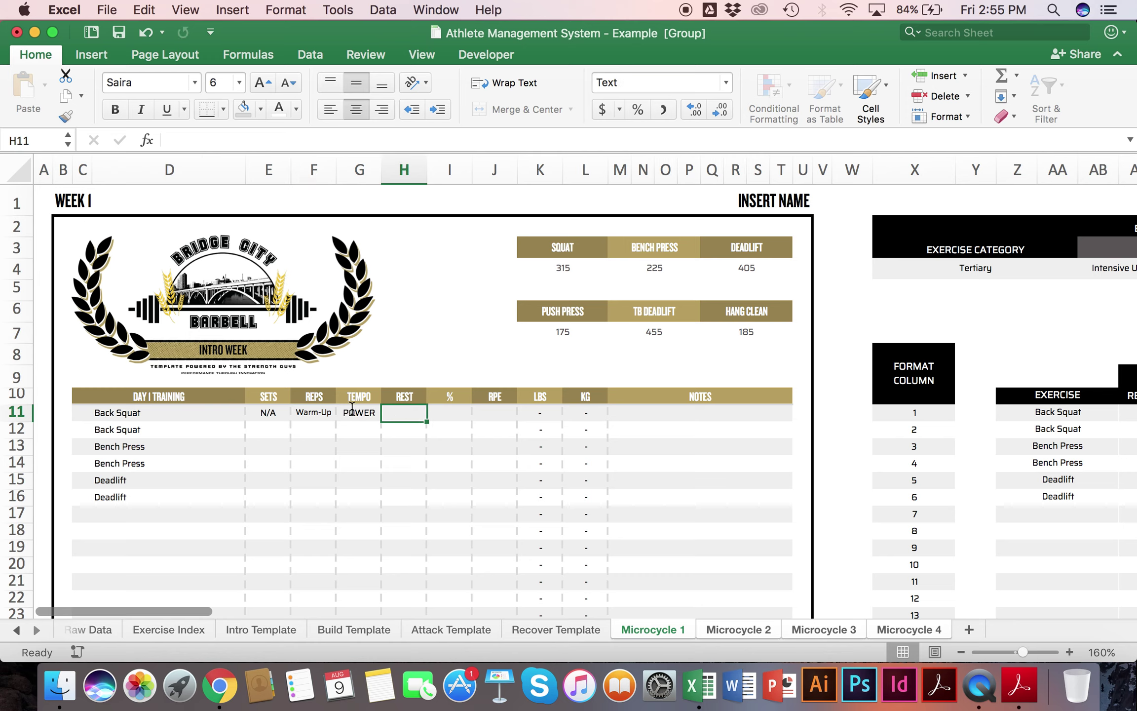
{"action": "type", "text": "3-5"}
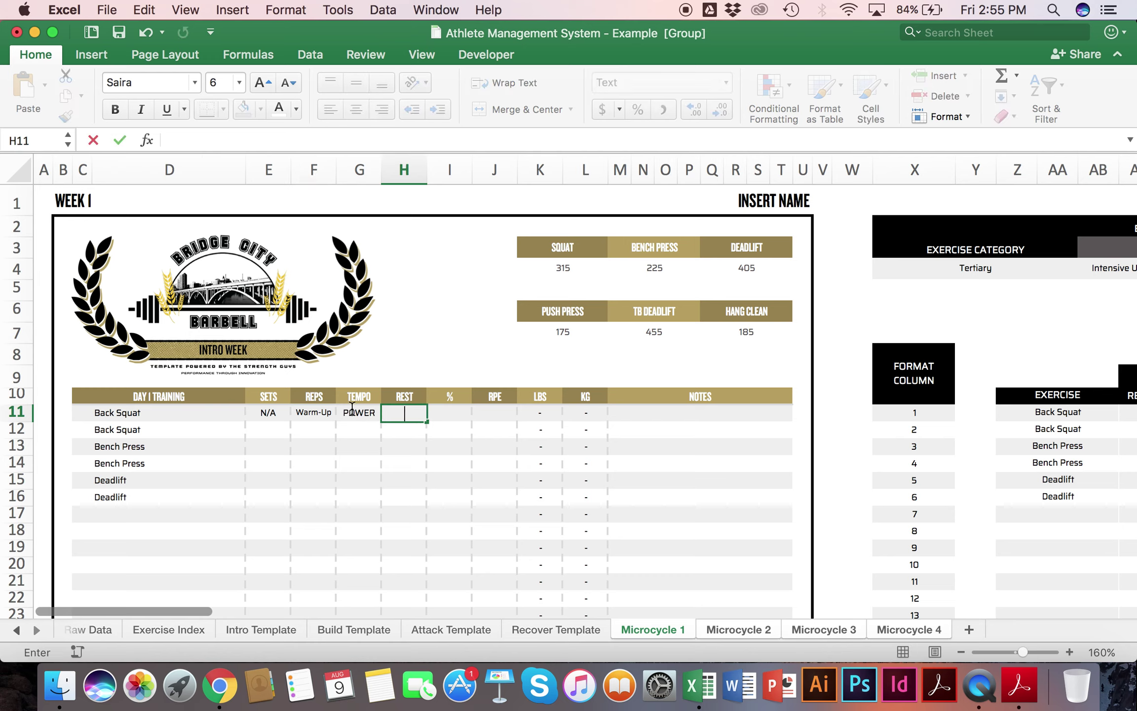
{"action": "key", "text": "Return"}
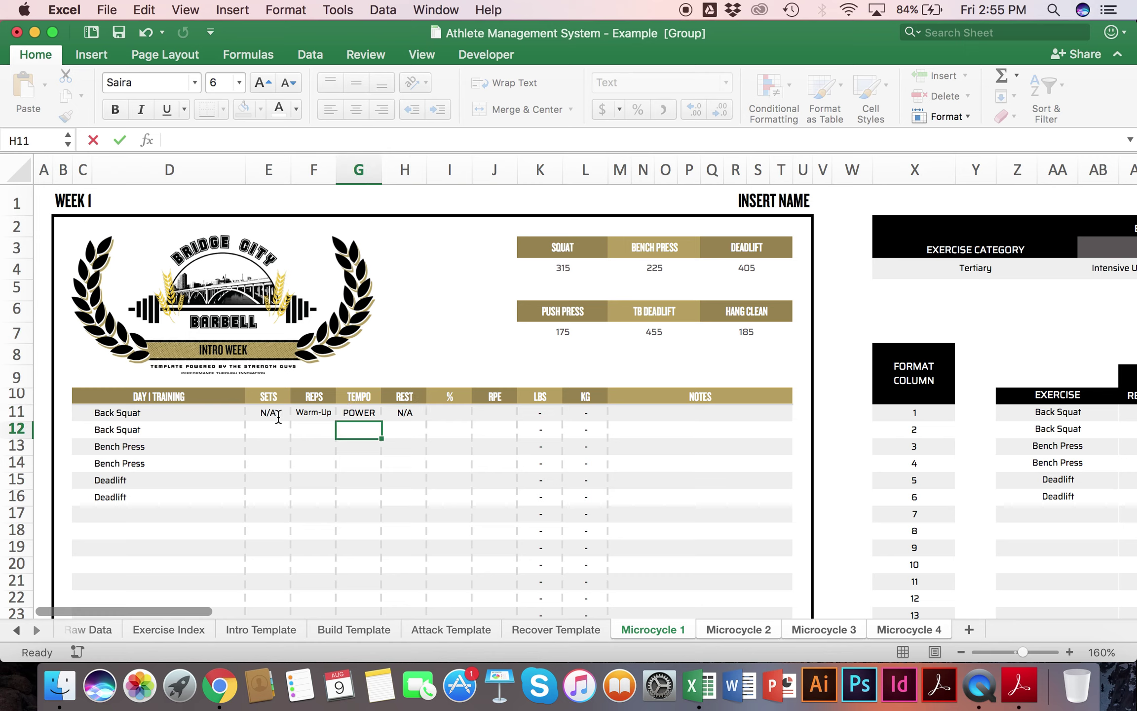
{"action": "left_click", "coordinate": [268, 412]}
{"action": "type", "text": "X"}
{"action": "key", "text": "Return"}
{"action": "left_click", "coordinate": [446, 412]}
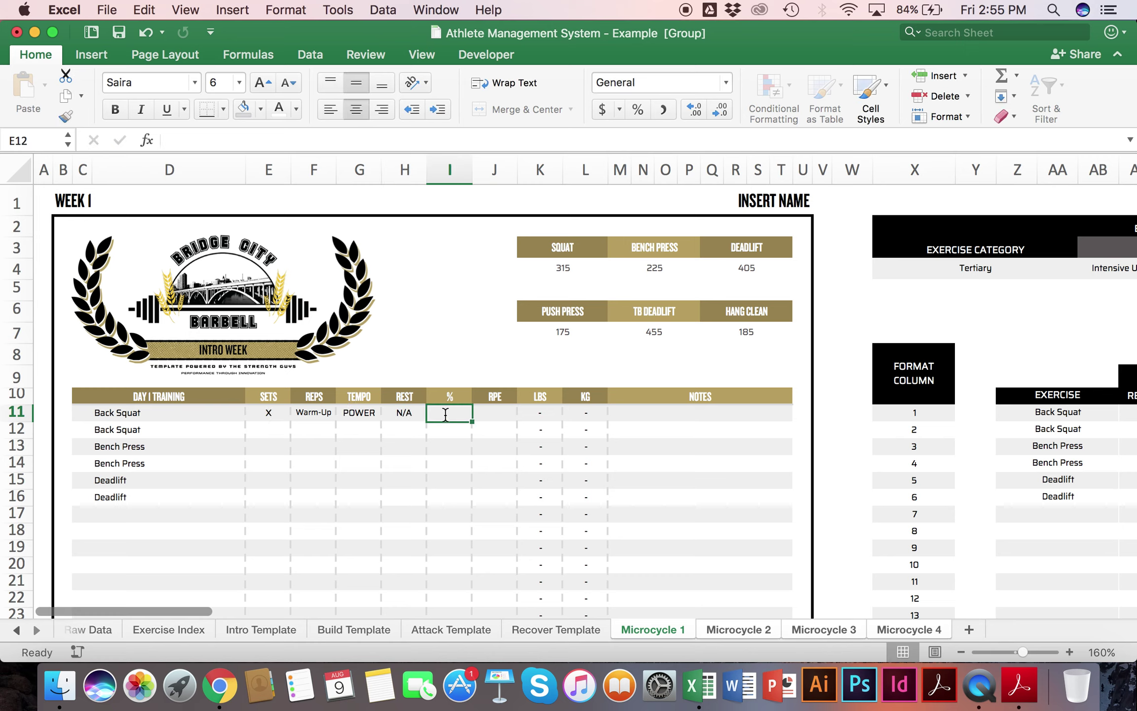
{"action": "key", "text": "Tab"}
{"action": "type", "text": "1-5"}
{"action": "key", "text": "Return"}
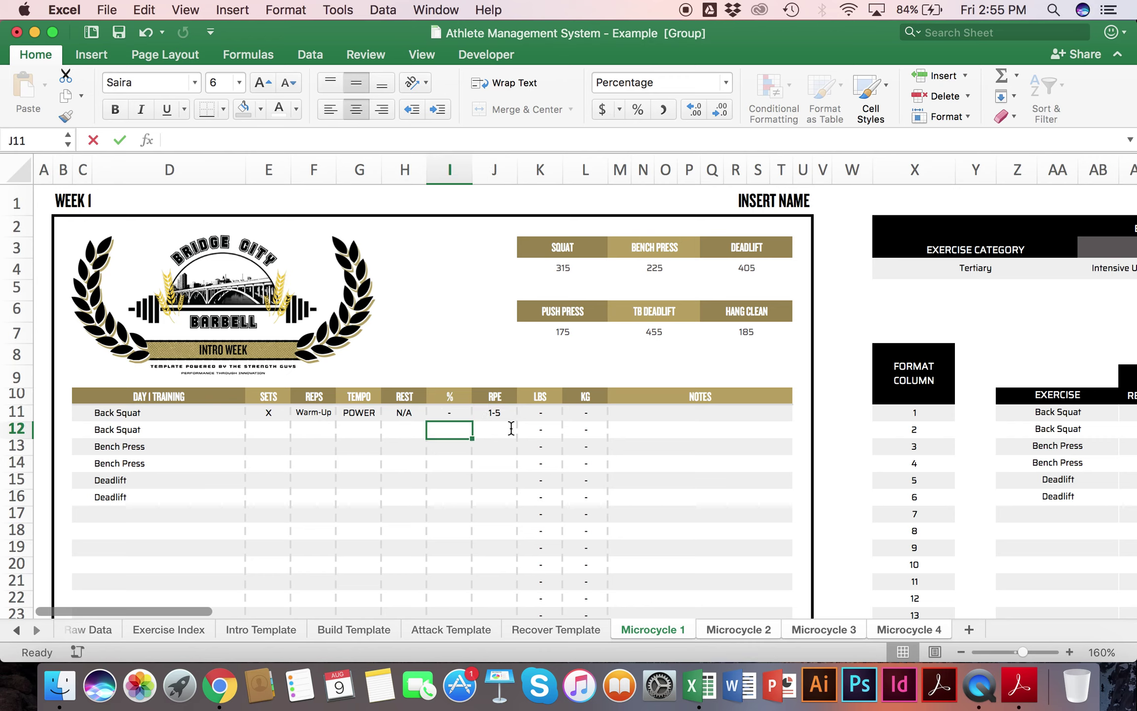
{"action": "key", "text": "Return"}
Step: Set the second Back Squat row to 4 sets of 6, POWER tempo, 3-5 min rest, 70%
{"action": "left_click", "coordinate": [273, 425]}
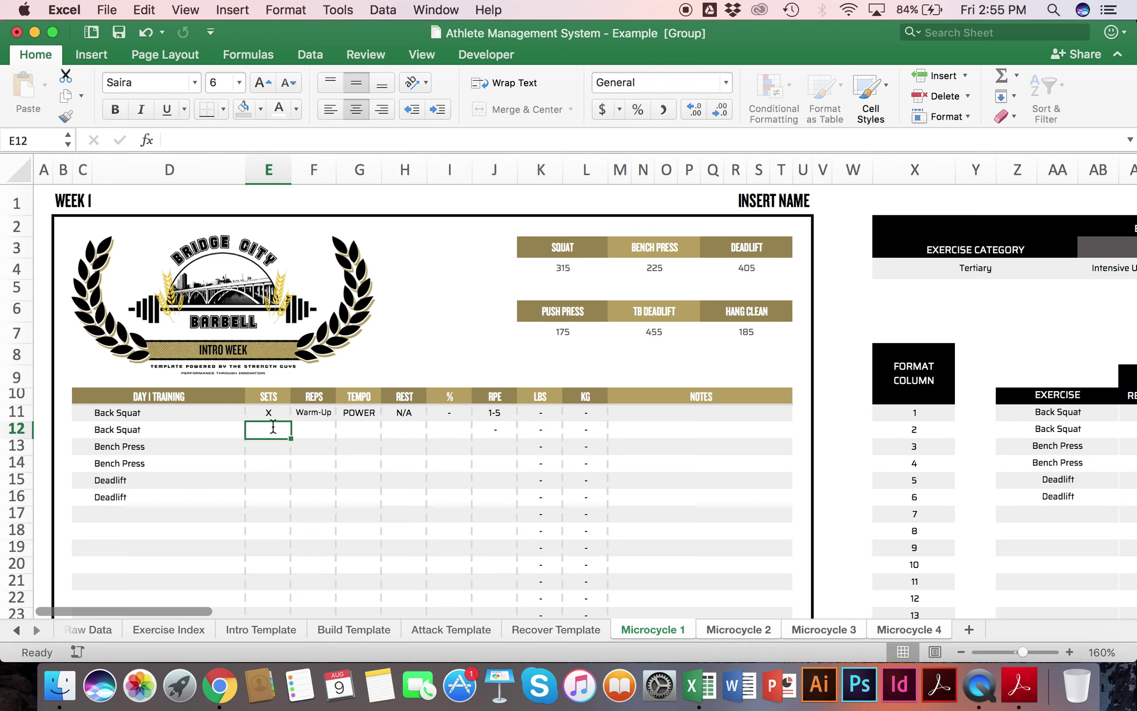
{"action": "type", "text": "4"}
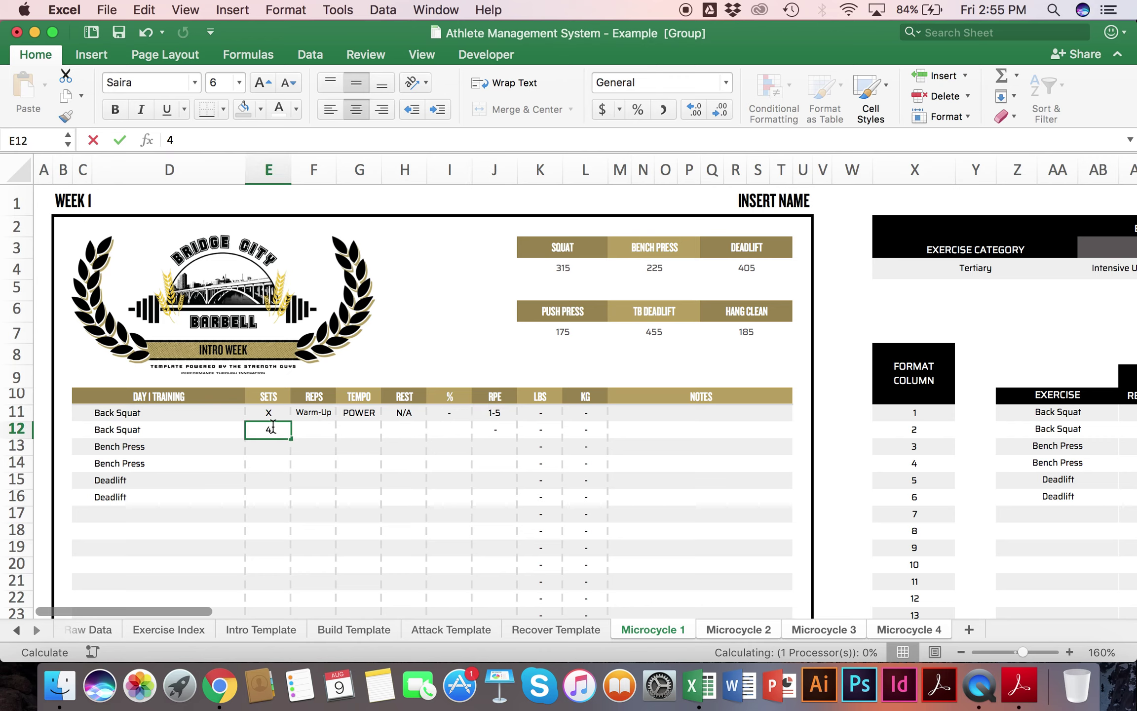
{"action": "key", "text": "Tab"}
{"action": "type", "text": "6"}
{"action": "key", "text": "Tab"}
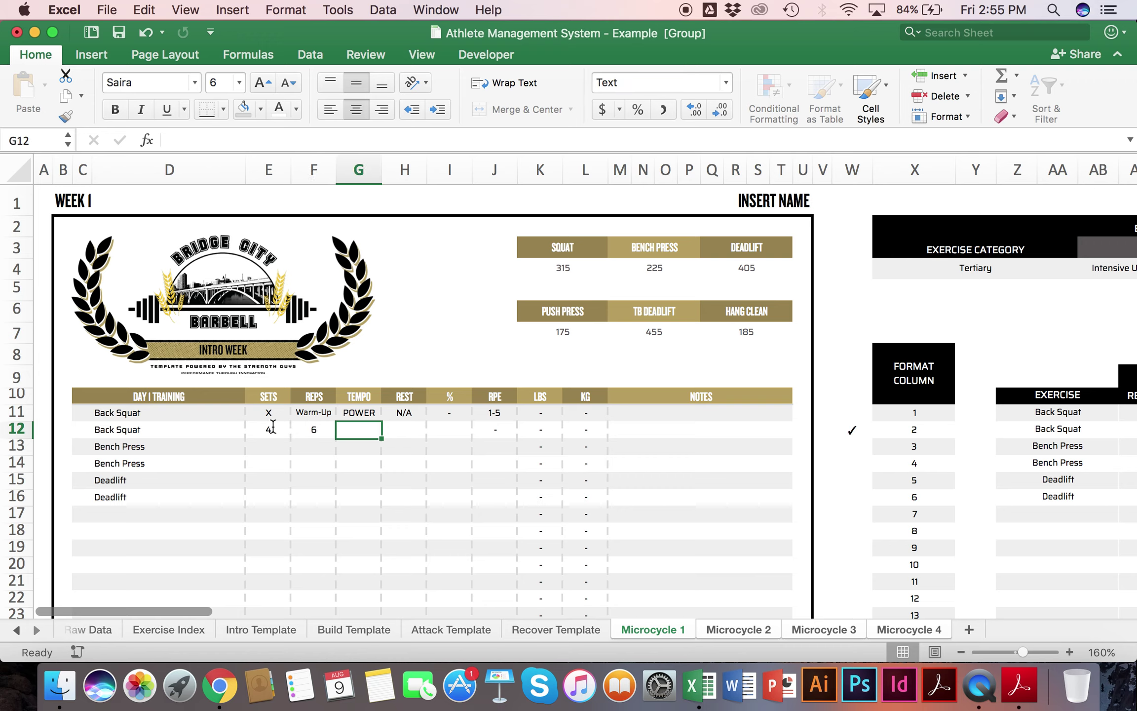
{"action": "type", "text": "POWER"}
{"action": "key", "text": "shift+Tab"}
{"action": "key", "text": "Tab"}
{"action": "key", "text": "Tab"}
{"action": "type", "text": "3-5 min"}
{"action": "key", "text": "Tab"}
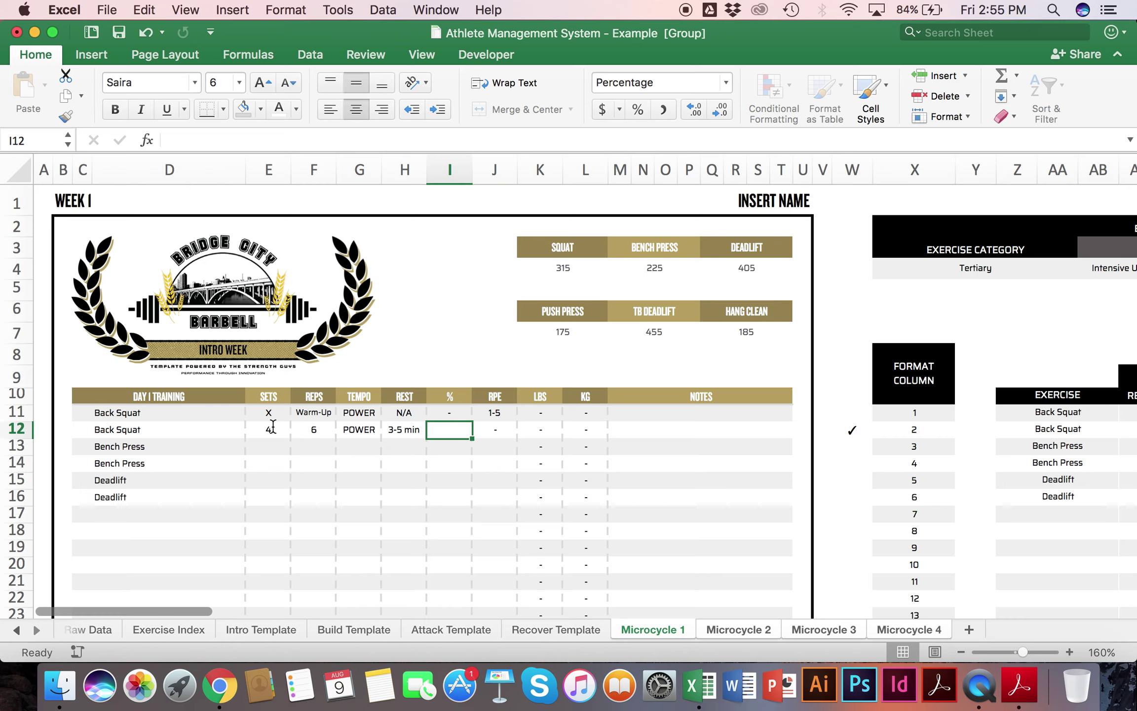
{"action": "type", "text": "70%"}
{"action": "key", "text": "Return"}
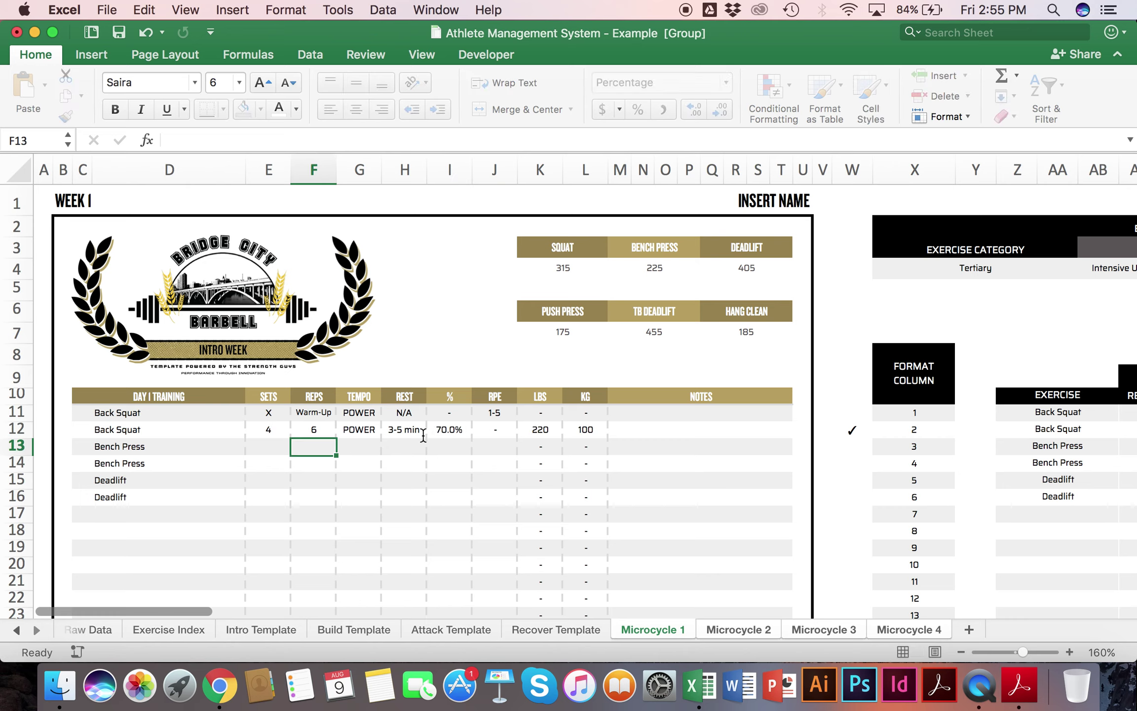
{"action": "left_click_drag", "start_coordinate": [539, 428], "coordinate": [590, 424]}
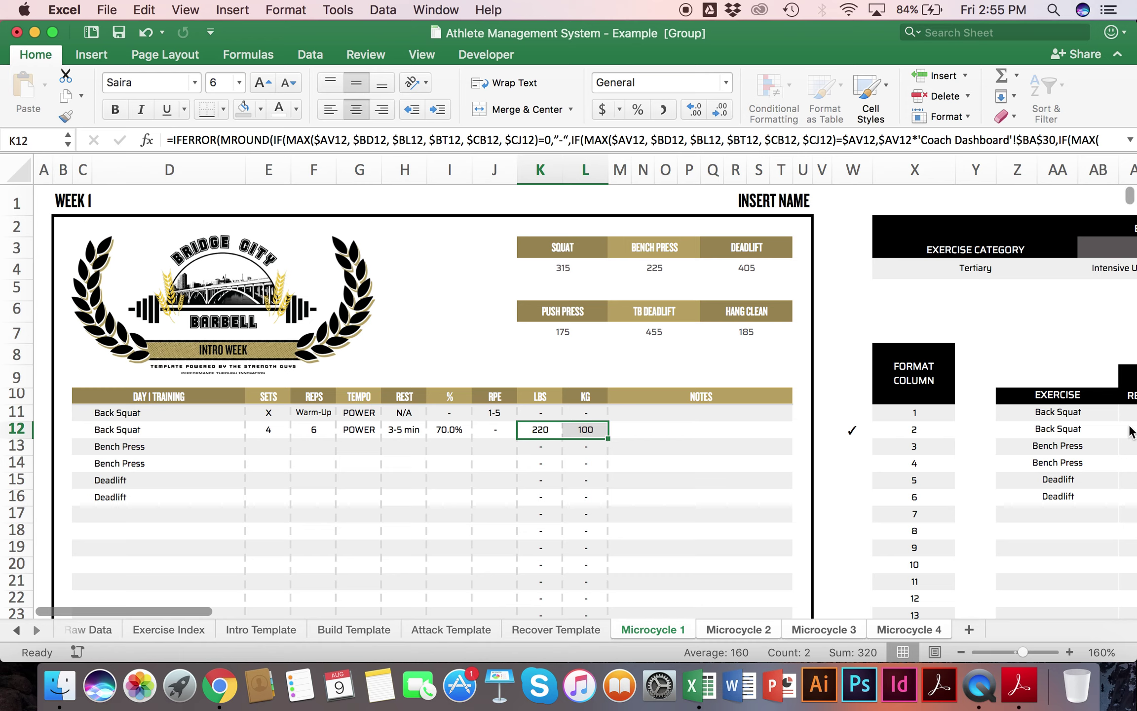
Step: Inspect the Format Column numbers beside the first training rows
{"action": "left_click", "coordinate": [922, 434]}
{"action": "left_click", "coordinate": [915, 392]}
{"action": "left_click_drag", "start_coordinate": [915, 392], "coordinate": [930, 423]}
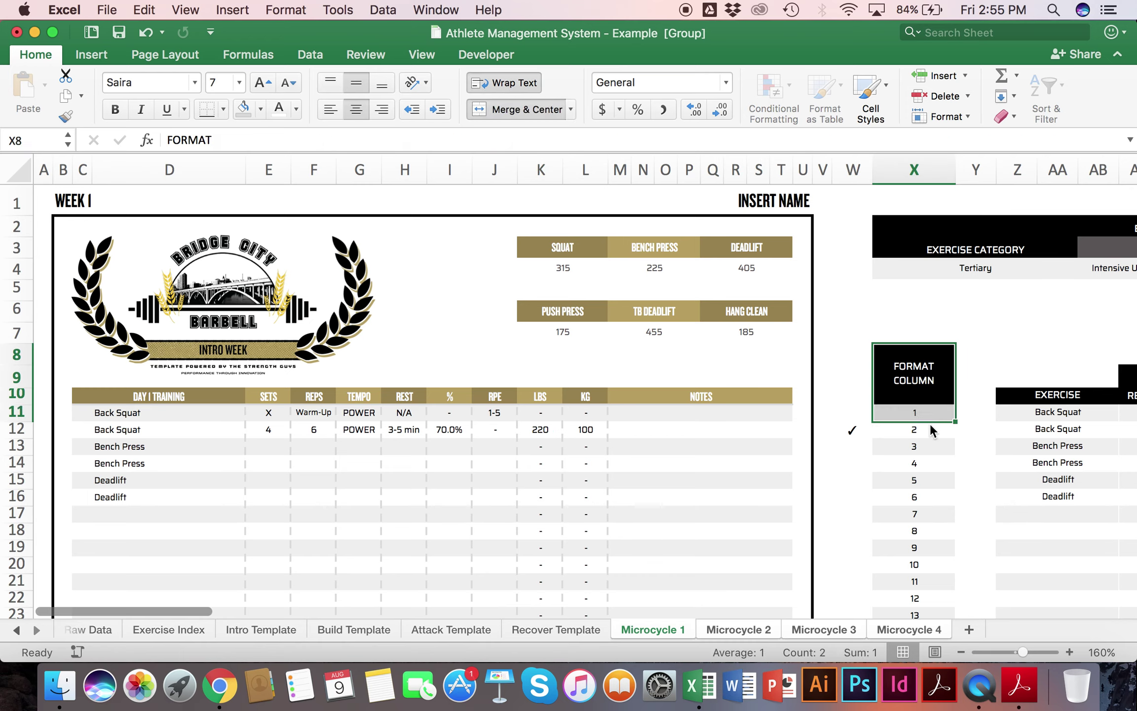
{"action": "left_click", "coordinate": [921, 432]}
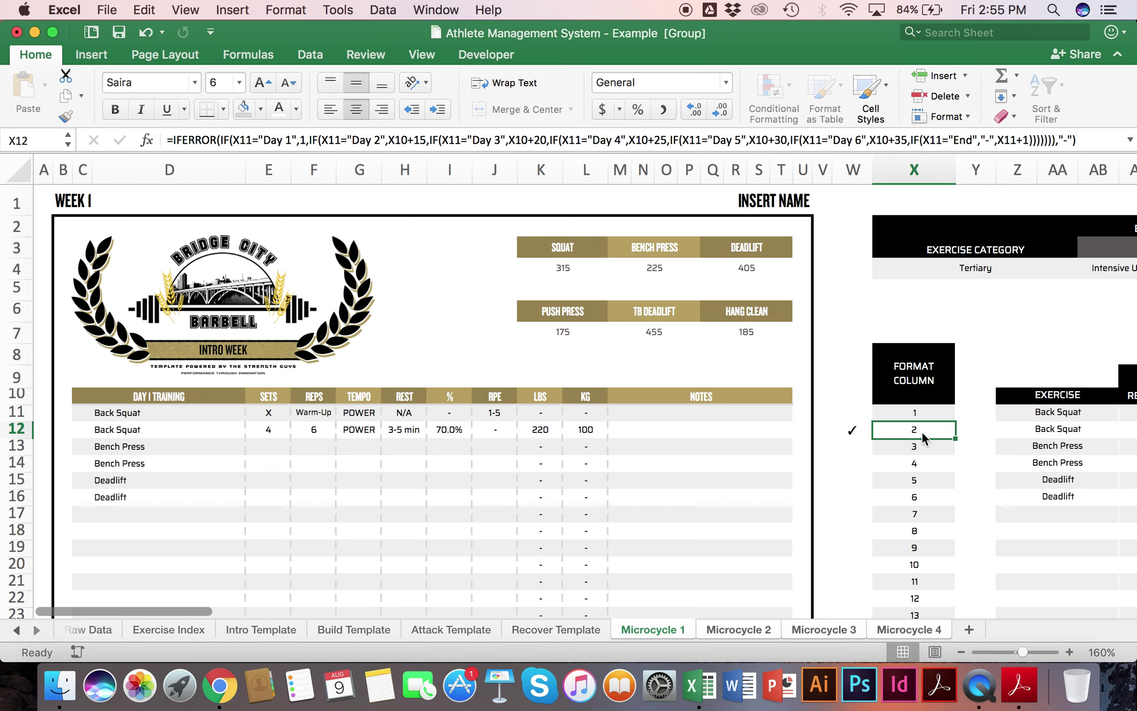
{"action": "left_click_drag", "start_coordinate": [152, 411], "coordinate": [668, 412]}
{"action": "left_click", "coordinate": [893, 409]}
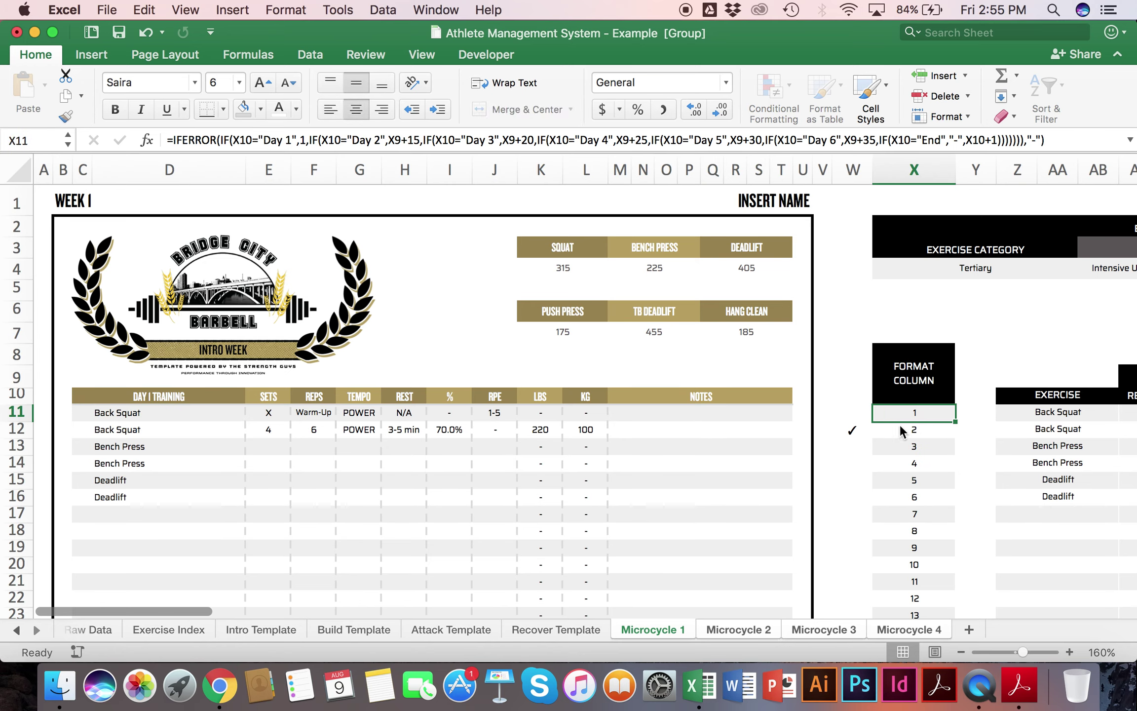
{"action": "left_click", "coordinate": [904, 428]}
Step: Enter format numbers 3 for row 12, 4 for the second Bench Press row and 5 for the second Deadlift row
{"action": "type", "text": "3"}
{"action": "key", "text": "Return"}
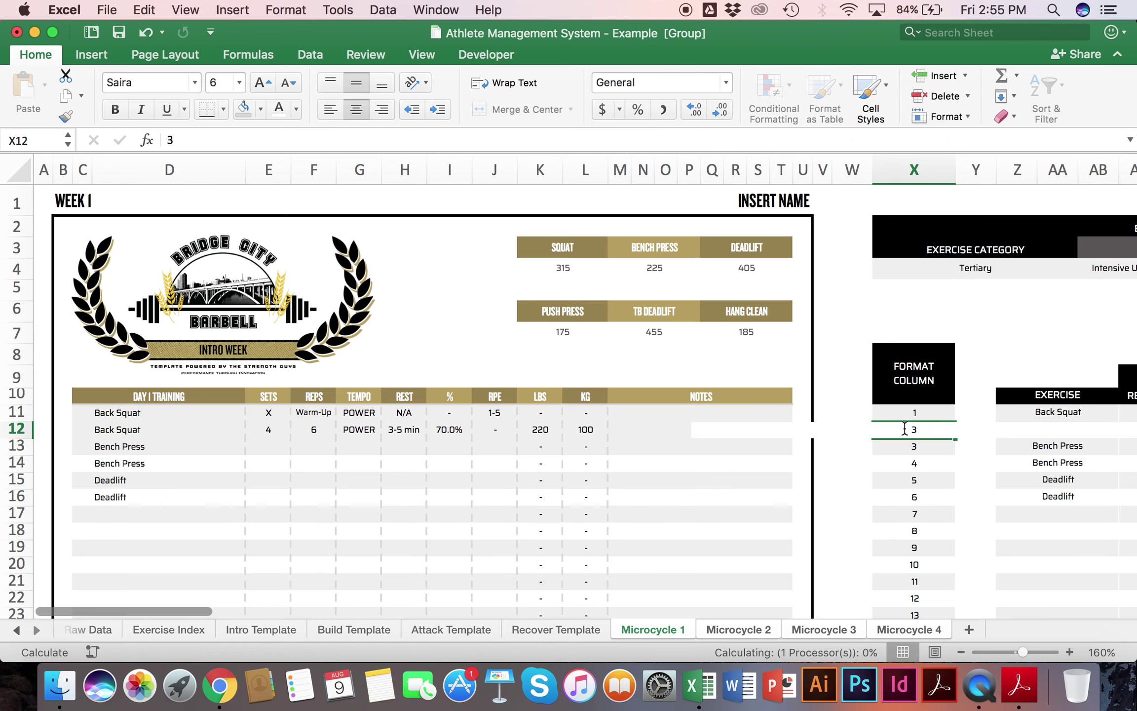
{"action": "key", "text": "Return"}
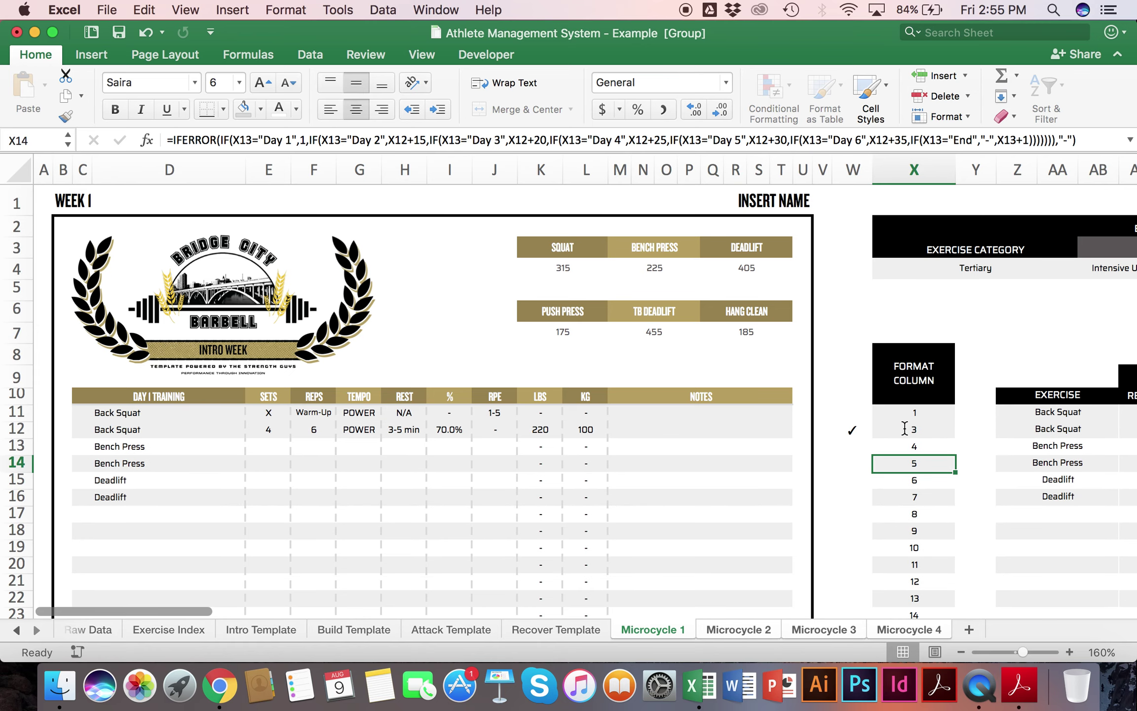
{"action": "type", "text": "4"}
{"action": "key", "text": "Return"}
{"action": "key", "text": "Return"}
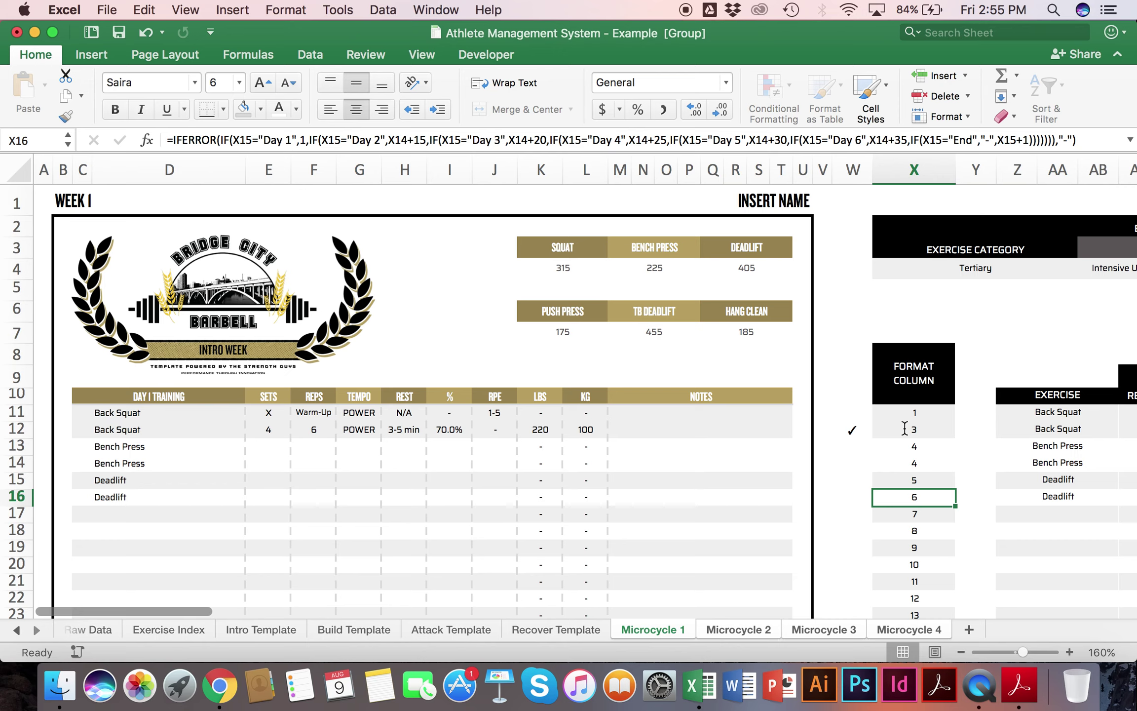
{"action": "type", "text": "5"}
{"action": "key", "text": "Return"}
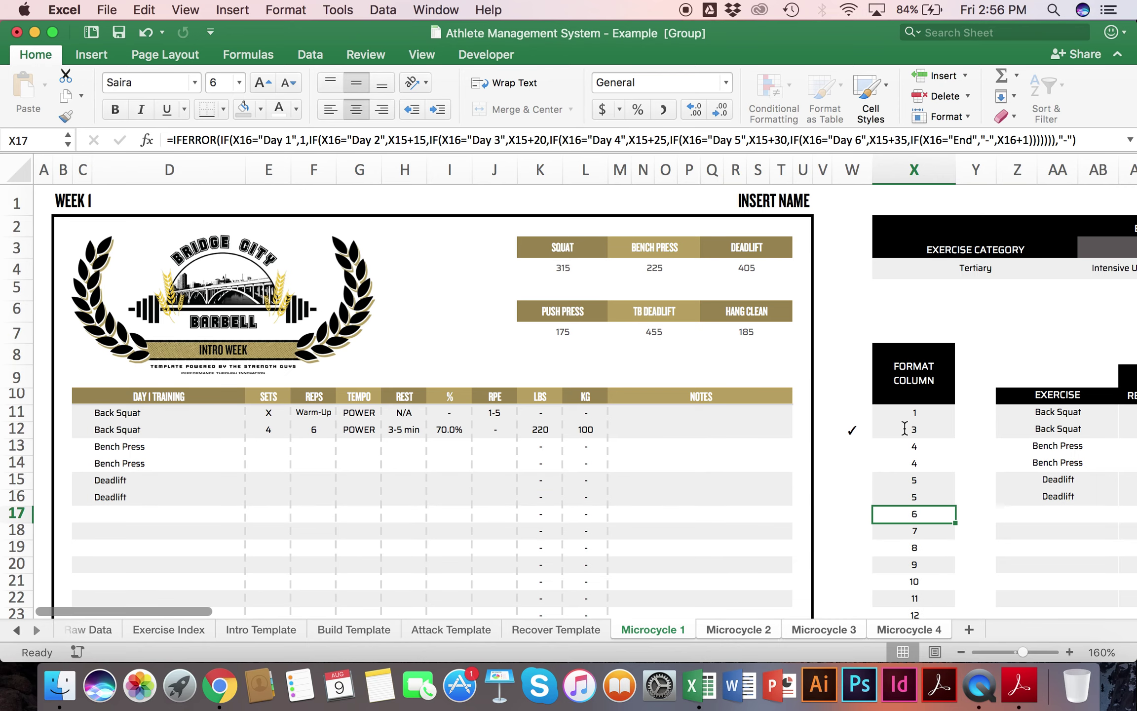
{"action": "scroll", "coordinate": [904, 428], "scroll_direction": "down", "scroll_amount": 3}
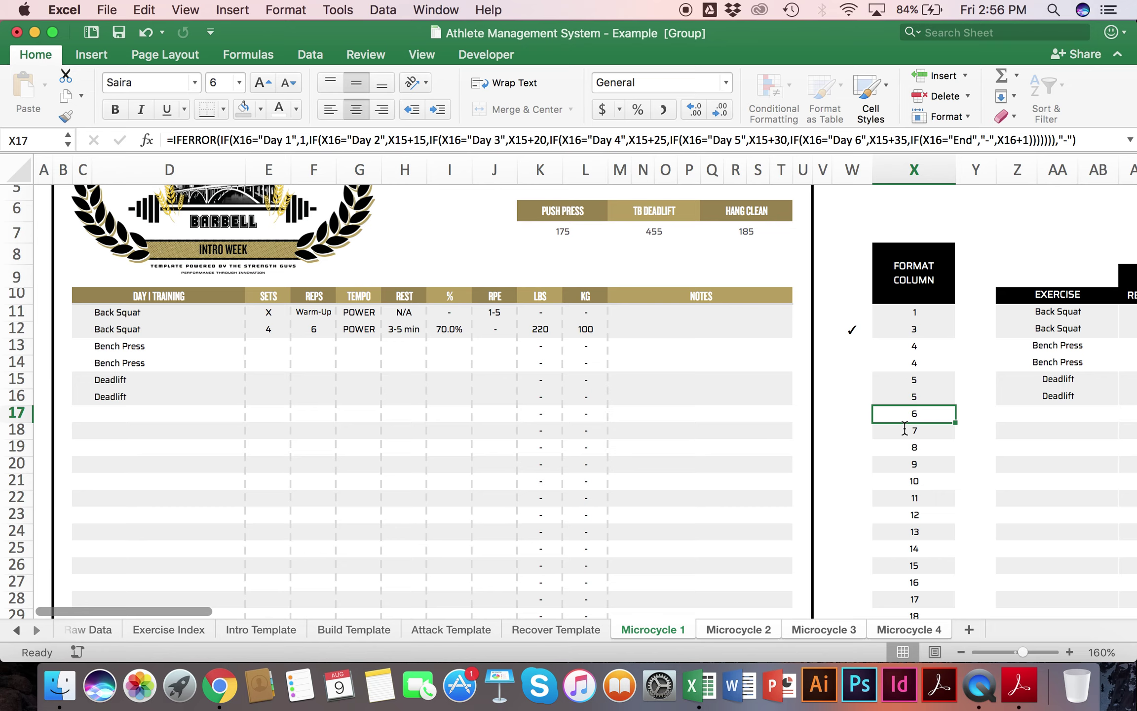
Step: Type DAY 2 in the format column and refill the numbering formula over rows 17 to 19
{"action": "type", "text": "DAY"}
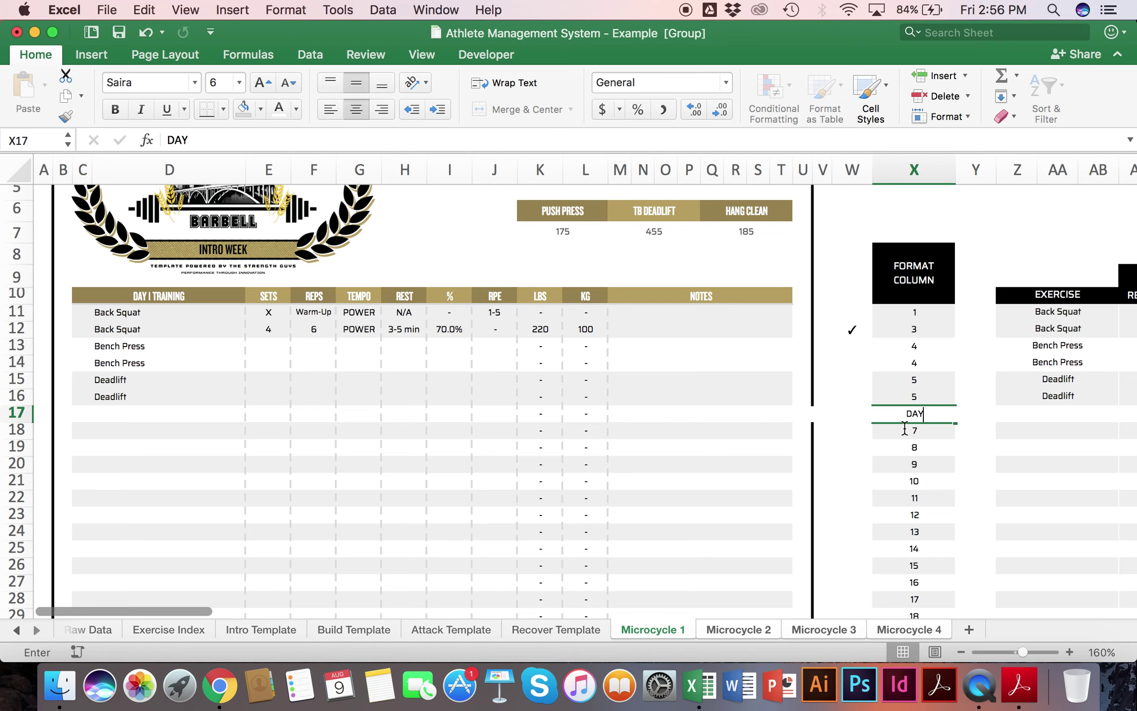
{"action": "type", "text": " 2"}
{"action": "key", "text": "Return"}
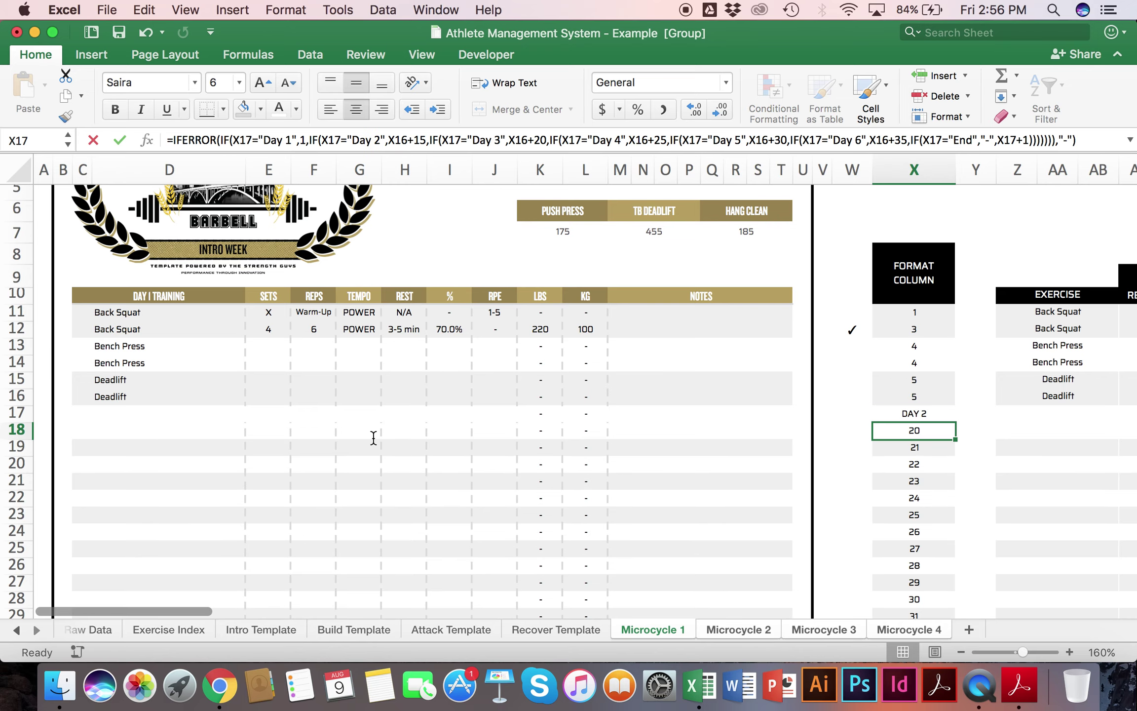
{"action": "left_click_drag", "start_coordinate": [99, 429], "coordinate": [723, 541]}
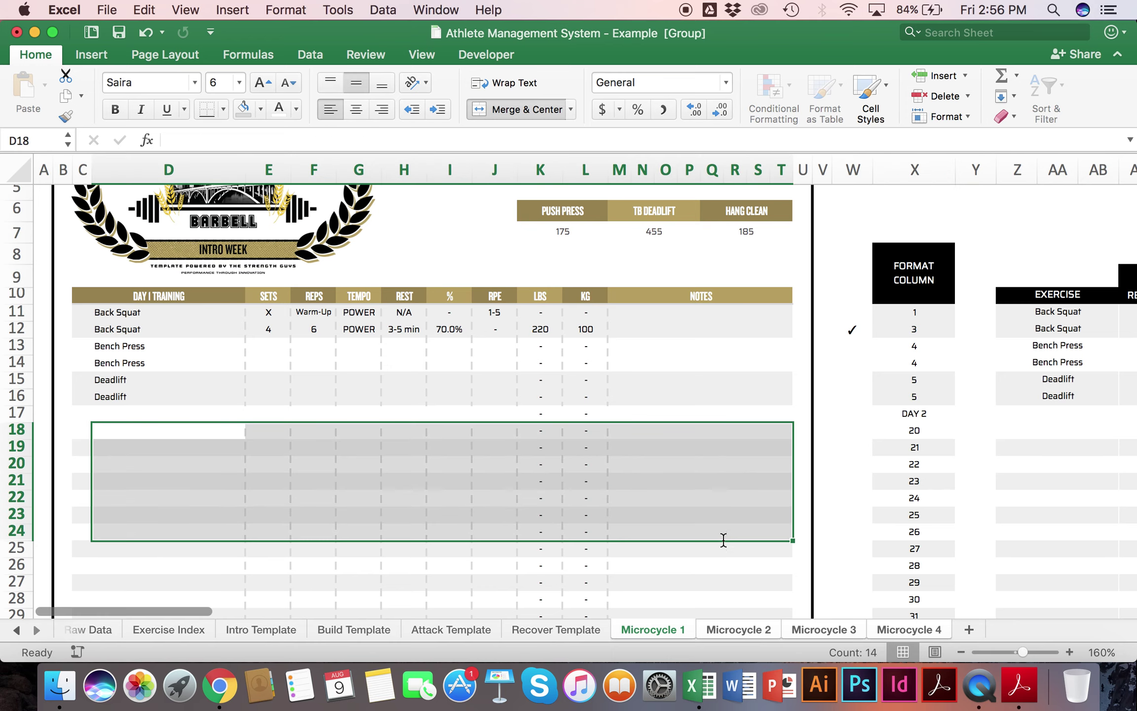
{"action": "left_click", "coordinate": [723, 547]}
{"action": "left_click", "coordinate": [920, 394]}
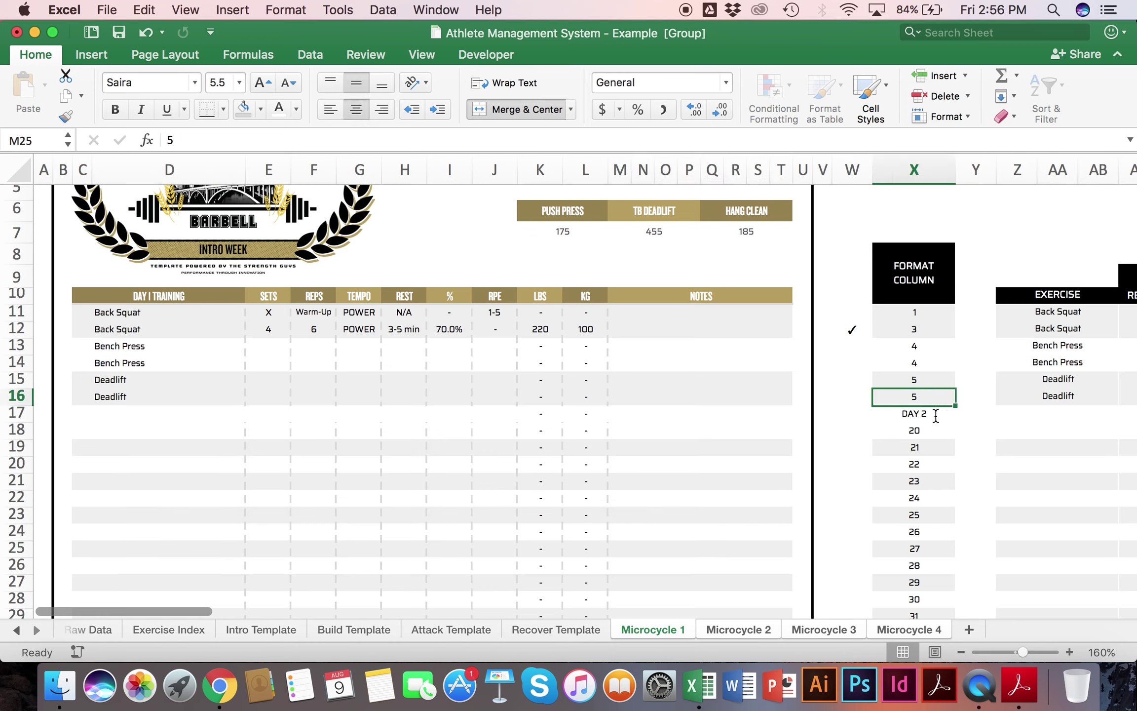
{"action": "left_click", "coordinate": [948, 445]}
{"action": "left_click_drag", "start_coordinate": [955, 456], "coordinate": [950, 412]}
{"action": "left_click", "coordinate": [918, 464]}
{"action": "left_click", "coordinate": [919, 513]}
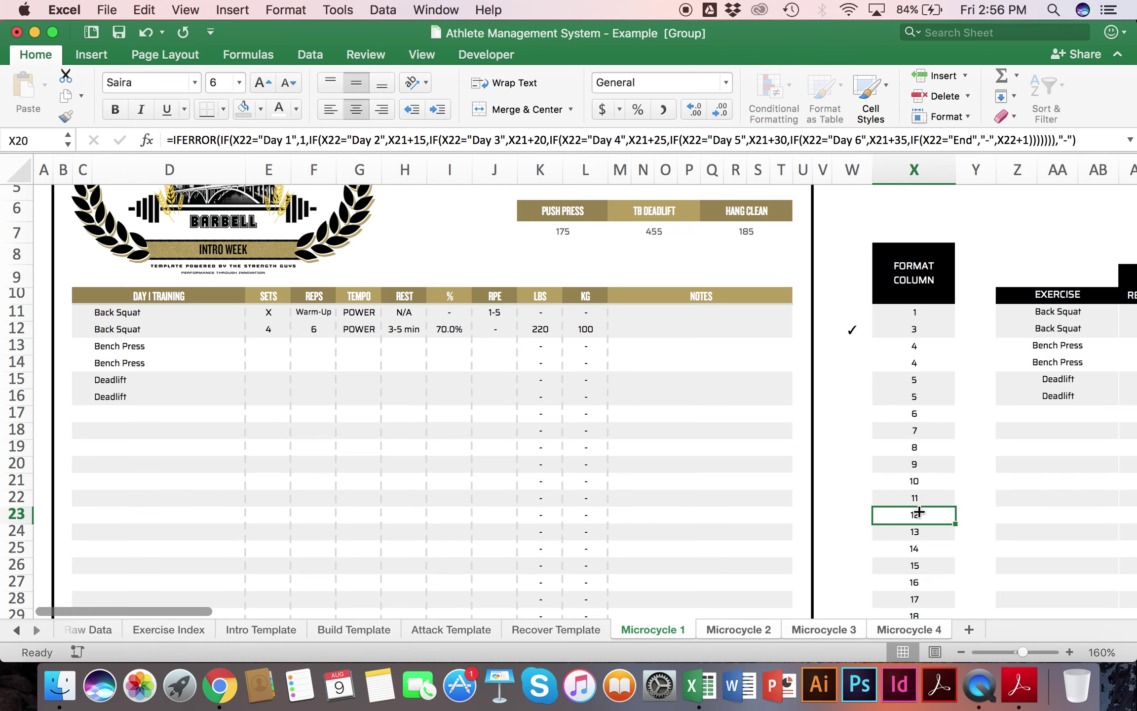
{"action": "key", "text": "Return"}
Step: Restore the numbering formula over rows 20 to 25 and place the DAY 2 label in row 17
{"action": "scroll", "coordinate": [525, 403], "scroll_direction": "down", "scroll_amount": 3}
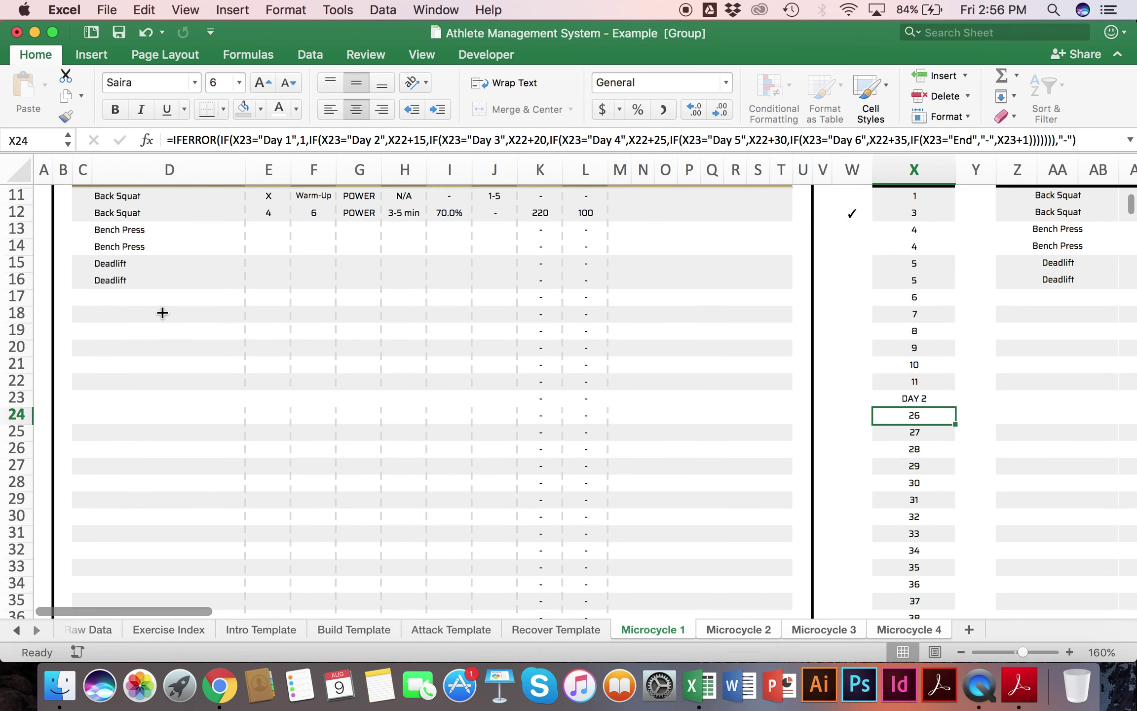
{"action": "left_click_drag", "start_coordinate": [221, 347], "coordinate": [451, 394]}
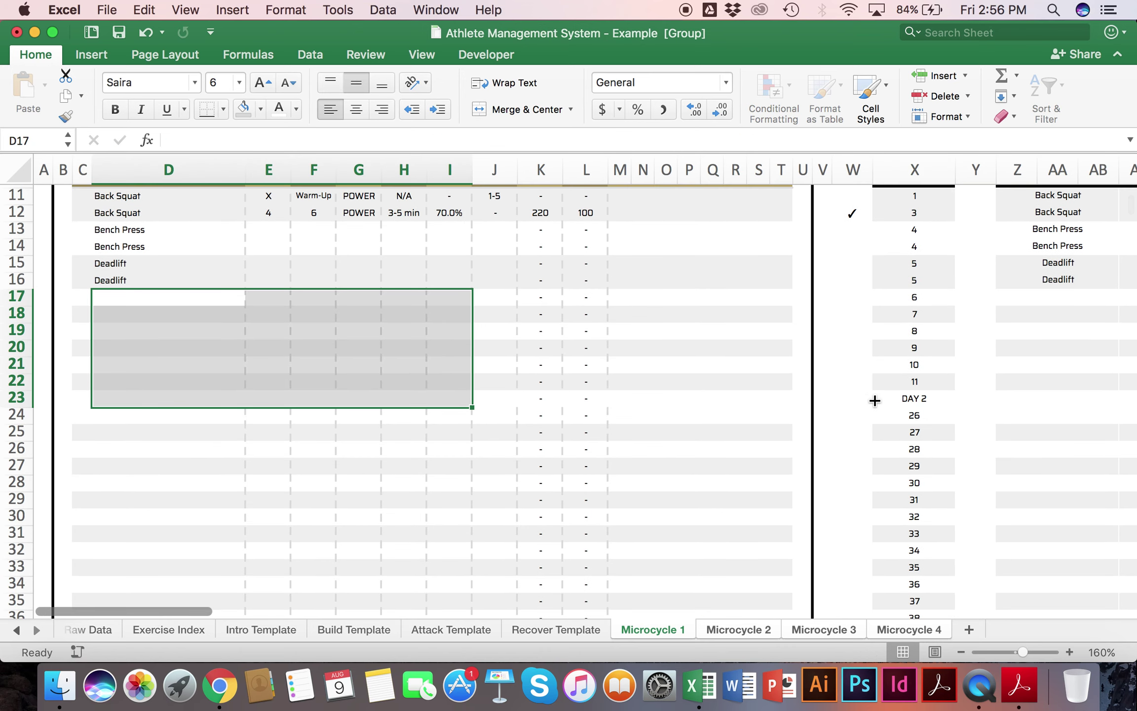
{"action": "left_click", "coordinate": [876, 398]}
{"action": "left_click", "coordinate": [932, 430]}
{"action": "left_click_drag", "start_coordinate": [955, 441], "coordinate": [952, 333]}
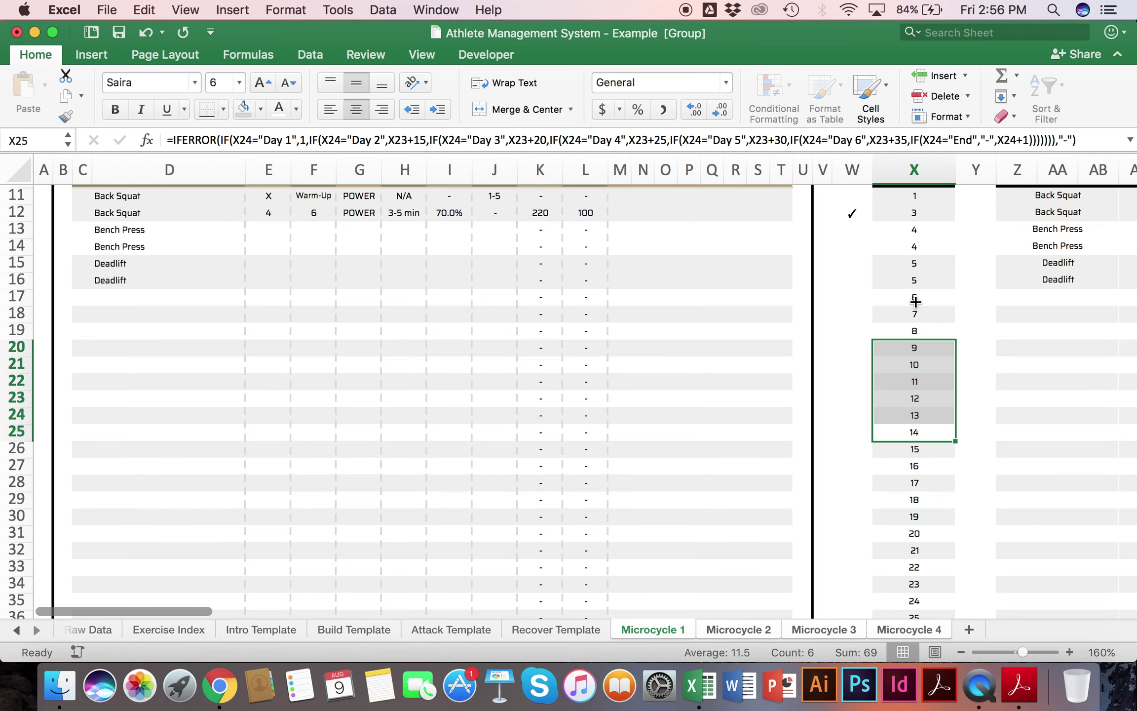
{"action": "left_click", "coordinate": [915, 301]}
{"action": "type", "text": "DAY"}
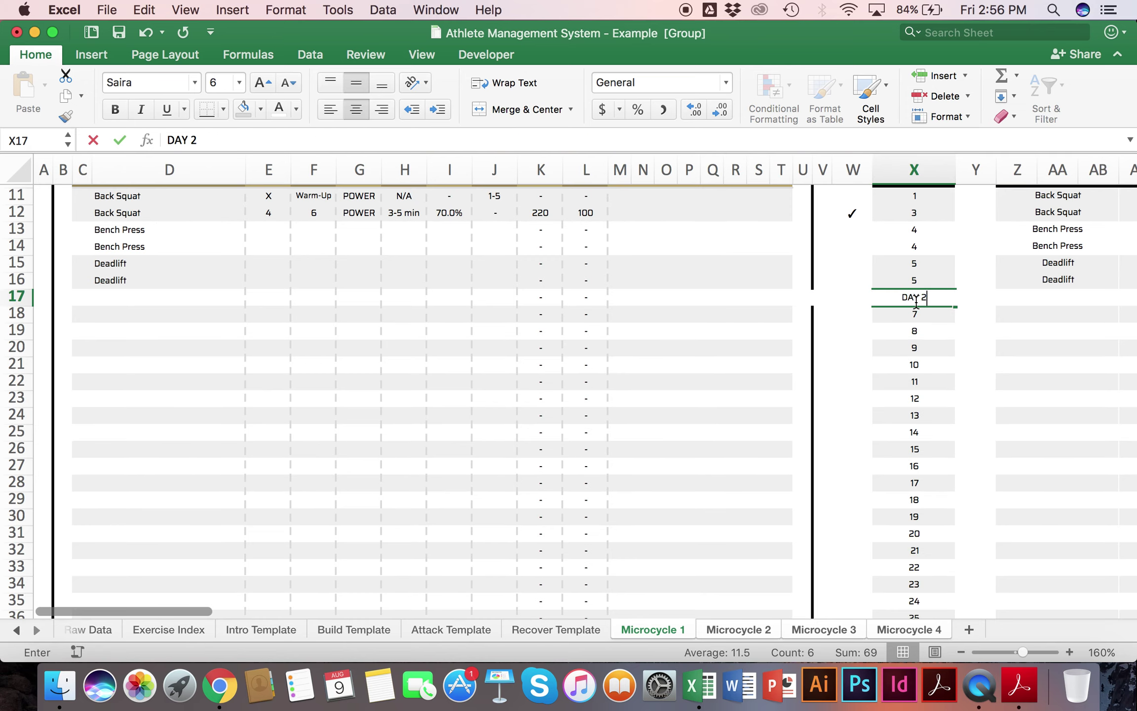
{"action": "type", "text": " 2"}
{"action": "key", "text": "Return"}
Step: Copy the Back Squat sets-to-RPE cells E11:J12
{"action": "scroll", "coordinate": [296, 232], "scroll_direction": "up", "scroll_amount": 3}
{"action": "left_click_drag", "start_coordinate": [286, 262], "coordinate": [498, 271]}
{"action": "key", "text": "cmd+c"}
Step: Paste the Back Squat sets-to-RPE setup into the Bench Press rows at E13 and the Deadlift rows at E15
{"action": "left_click", "coordinate": [271, 296]}
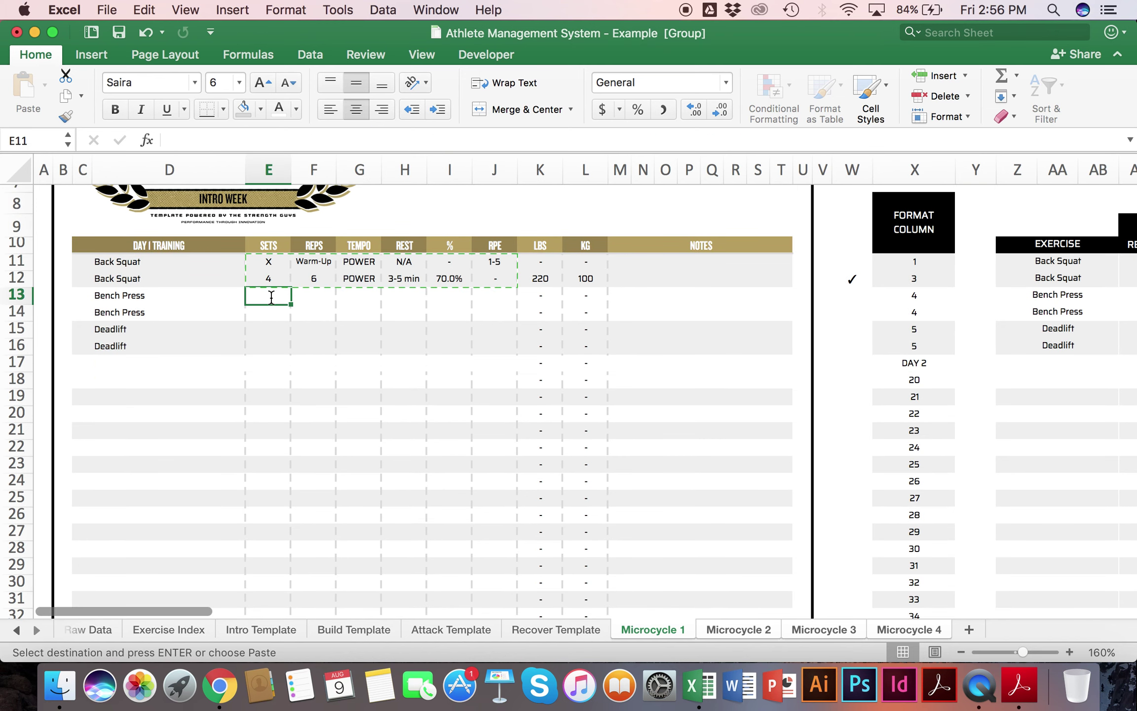
{"action": "key", "text": "cmd+v"}
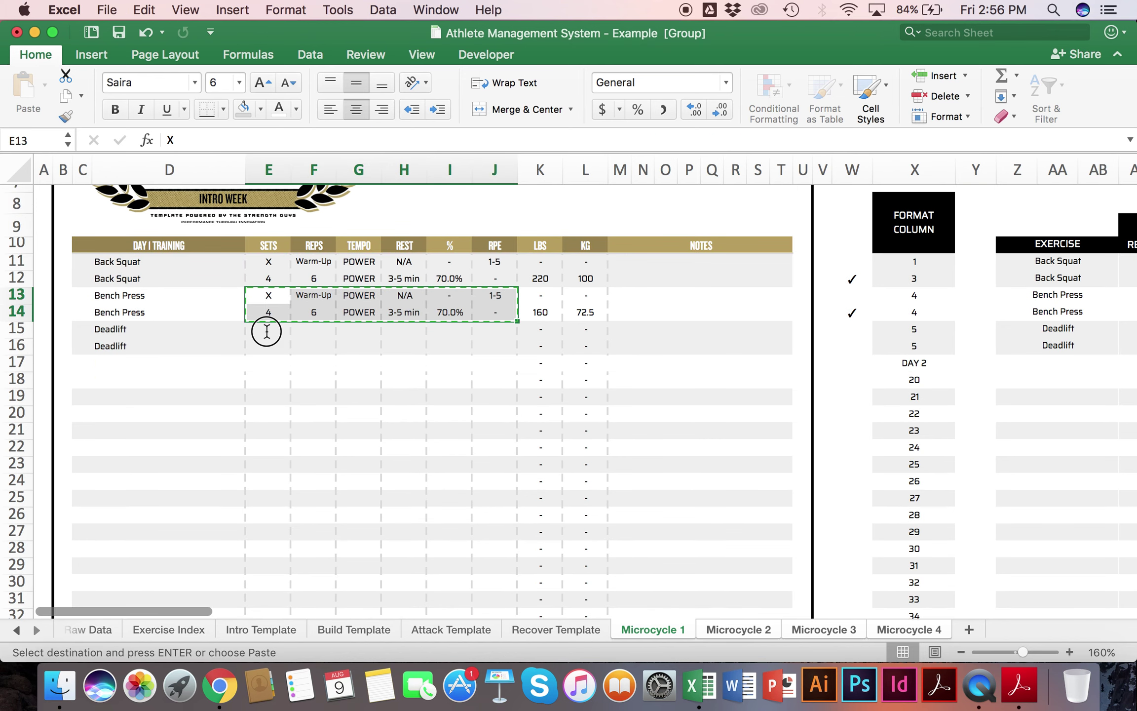
{"action": "left_click", "coordinate": [266, 331]}
{"action": "key", "text": "super+v"}
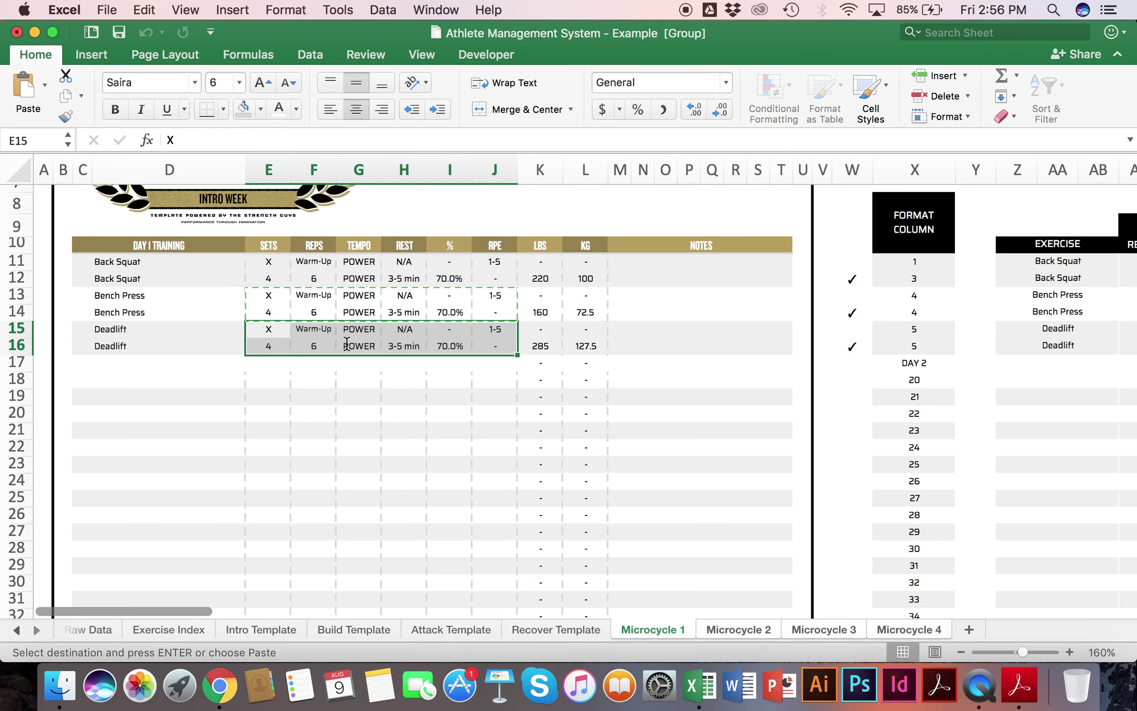
Step: Set the tempo to PAUSED for both Bench Press rows and RESET for both Deadlift rows
{"action": "left_click", "coordinate": [357, 345]}
{"action": "left_click", "coordinate": [357, 291]}
{"action": "type", "text": "PAUSED"}
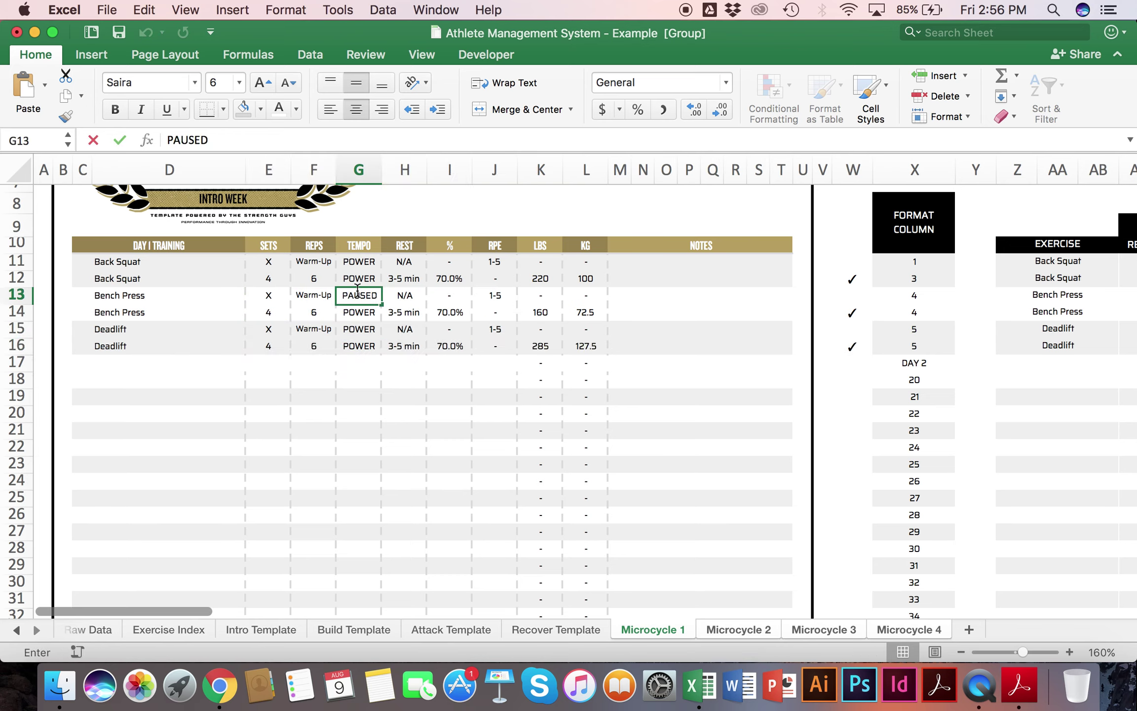
{"action": "key", "text": "Return"}
{"action": "type", "text": "AU"}
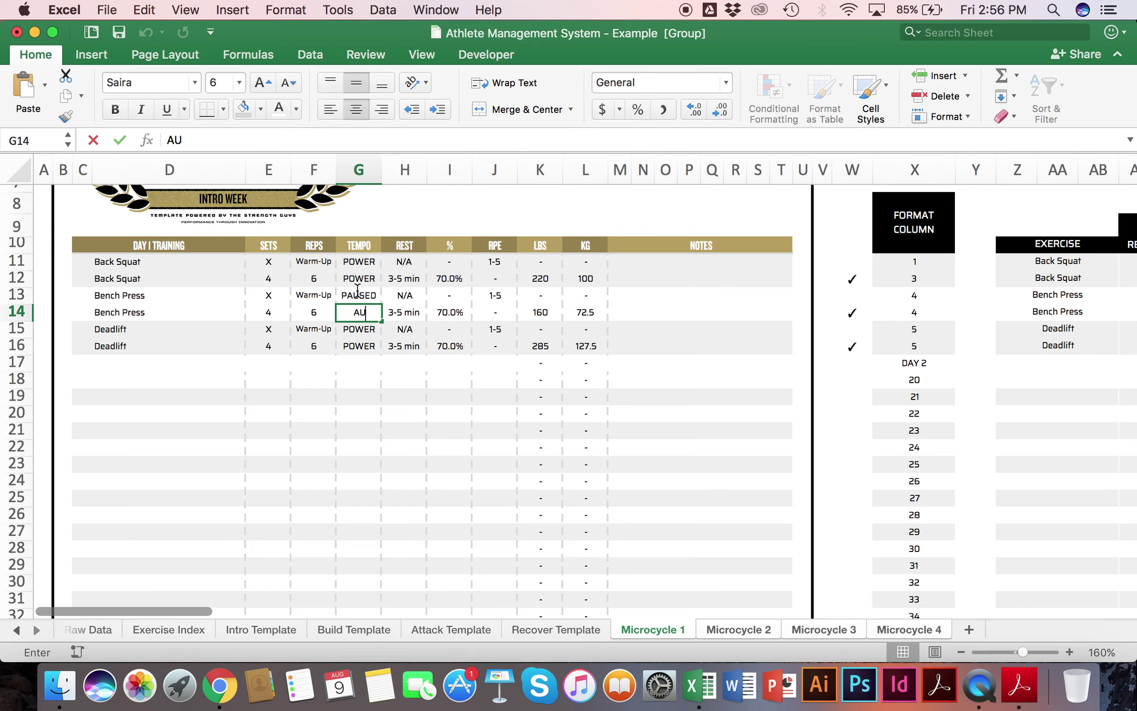
{"action": "key", "text": "BackSpace"}
{"action": "key", "text": "BackSpace"}
{"action": "type", "text": "PA"}
{"action": "key", "text": "Return"}
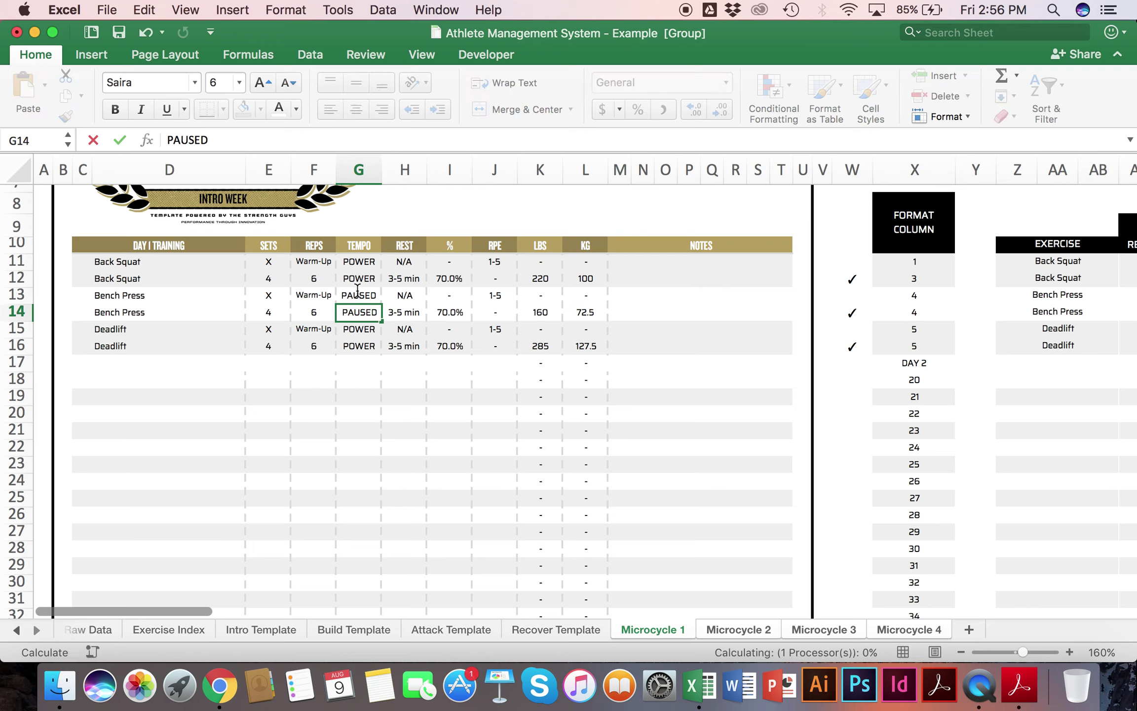
{"action": "type", "text": "RESET"}
{"action": "key", "text": "Return"}
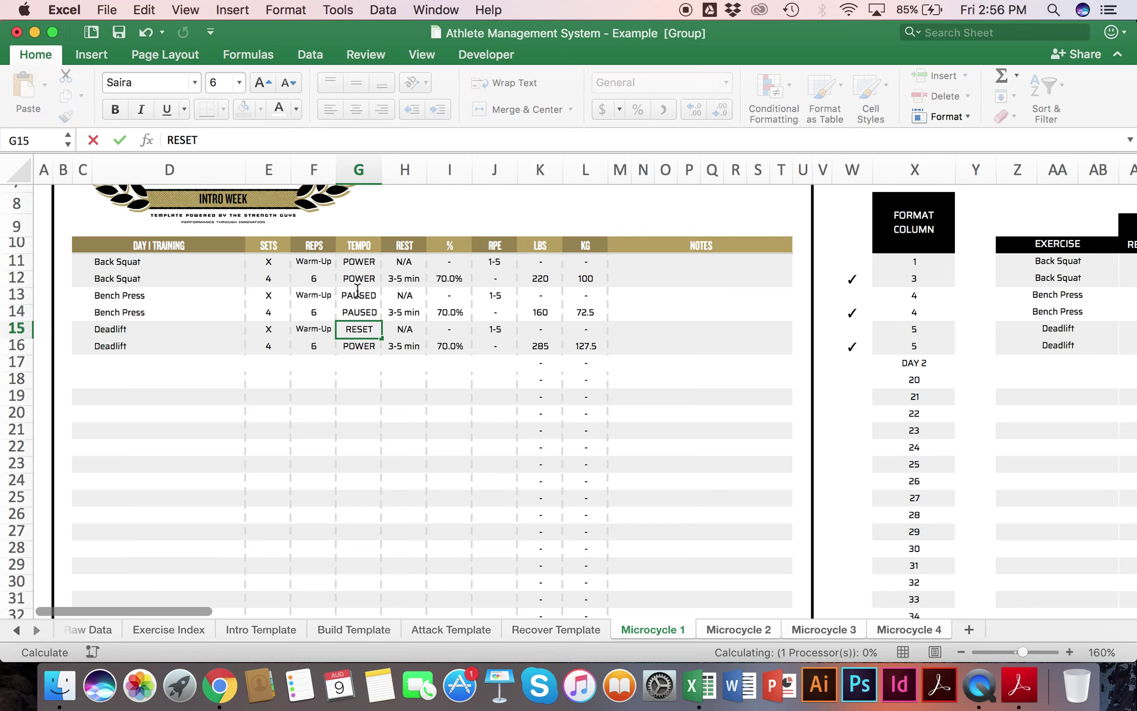
{"action": "type", "text": "RESET"}
{"action": "key", "text": "Return"}
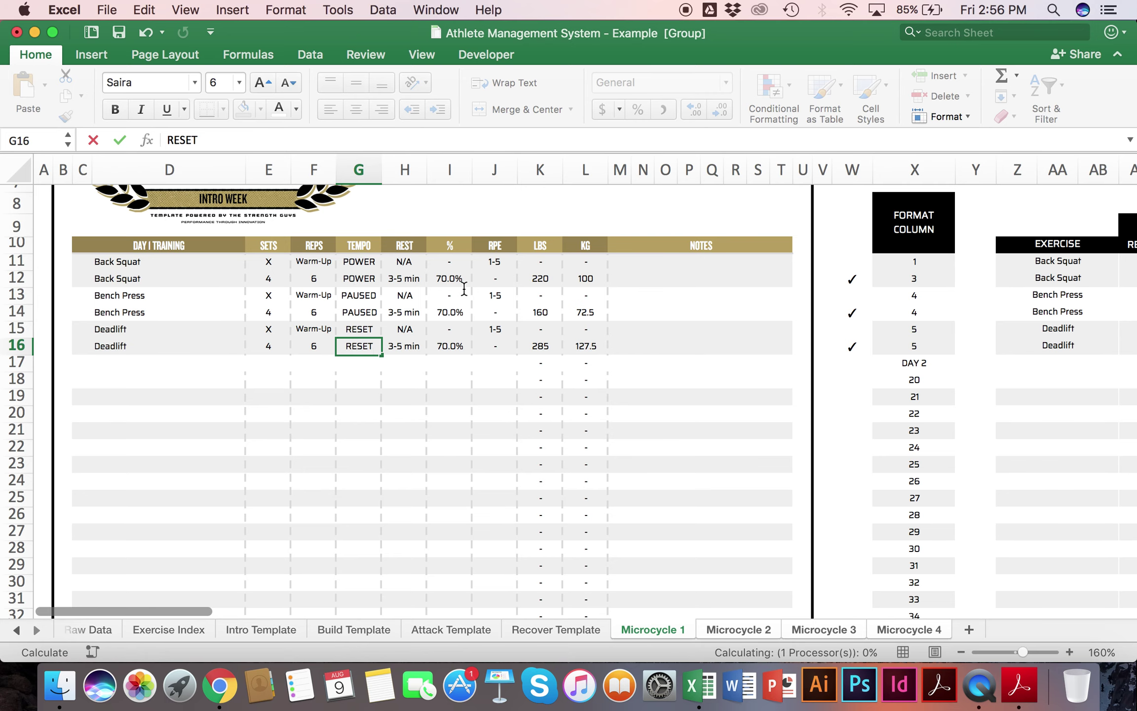
{"action": "scroll", "coordinate": [469, 298], "scroll_direction": "up", "scroll_amount": 5}
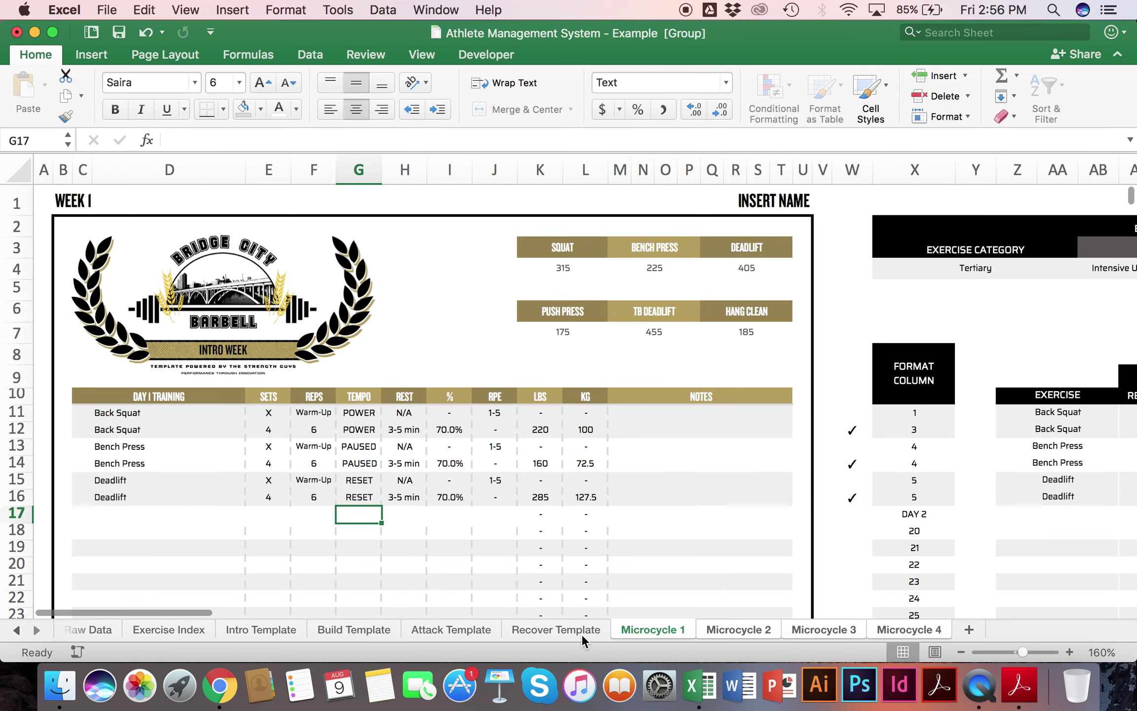
Step: Ungroup the sheets and set week 2's Back Squat, Bench Press and Deadlift to 7 reps
{"action": "left_click", "coordinate": [580, 630]}
{"action": "left_click", "coordinate": [733, 629]}
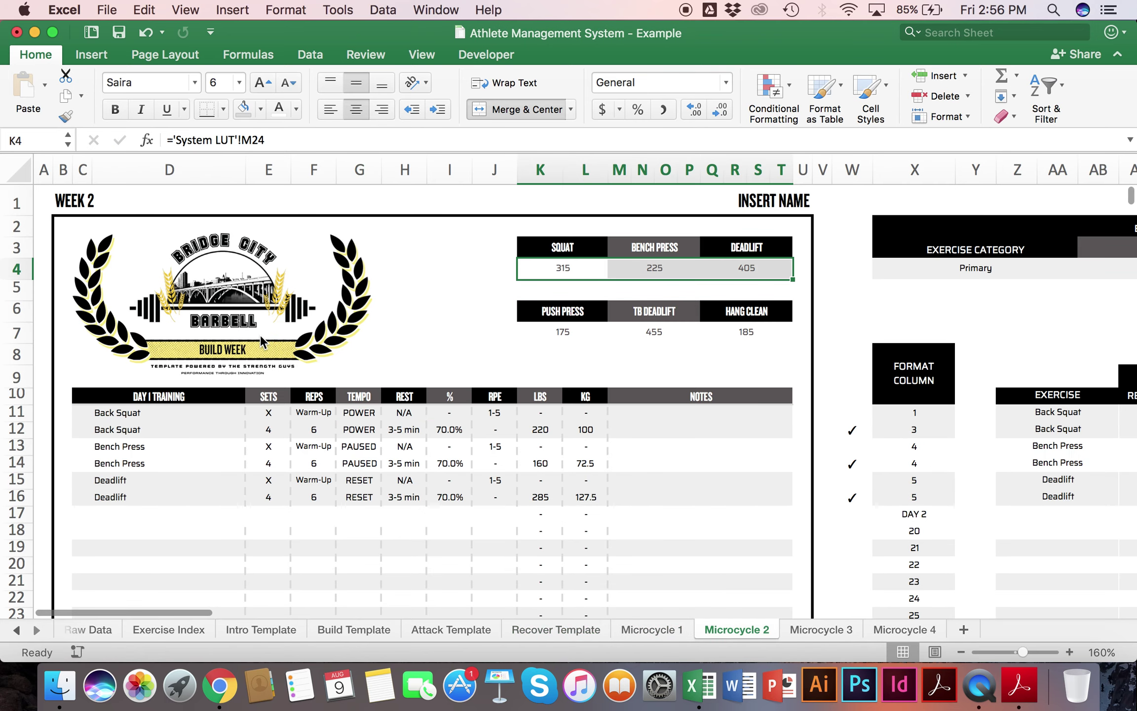
{"action": "left_click", "coordinate": [326, 427]}
{"action": "type", "text": "7"}
{"action": "key", "text": "Return"}
{"action": "type", "text": "7"}
{"action": "key", "text": "Return"}
{"action": "type", "text": "7"}
{"action": "key", "text": "Return"}
Step: Set week 3's Back Squat, Bench Press and Deadlift working sets to 8 reps
{"action": "left_click", "coordinate": [814, 630]}
{"action": "left_click", "coordinate": [321, 428]}
{"action": "type", "text": "8"}
{"action": "key", "text": "Return"}
{"action": "type", "text": "8"}
{"action": "key", "text": "Return"}
{"action": "key", "text": "Return"}
{"action": "type", "text": "8"}
{"action": "key", "text": "Return"}
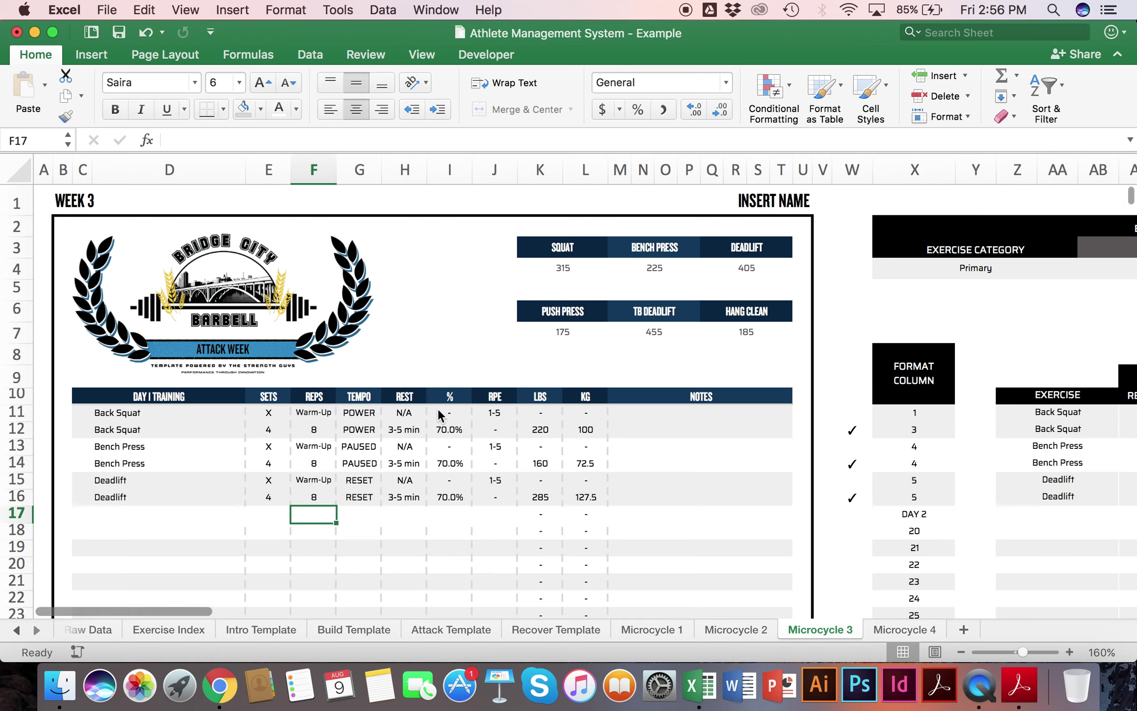
Step: Set week 3's working percentage to 72.5 for all three lifts
{"action": "left_click", "coordinate": [448, 429]}
{"action": "type", "text": "72.5"}
{"action": "key", "text": "Return"}
{"action": "type", "text": "72.5"}
{"action": "key", "text": "Return"}
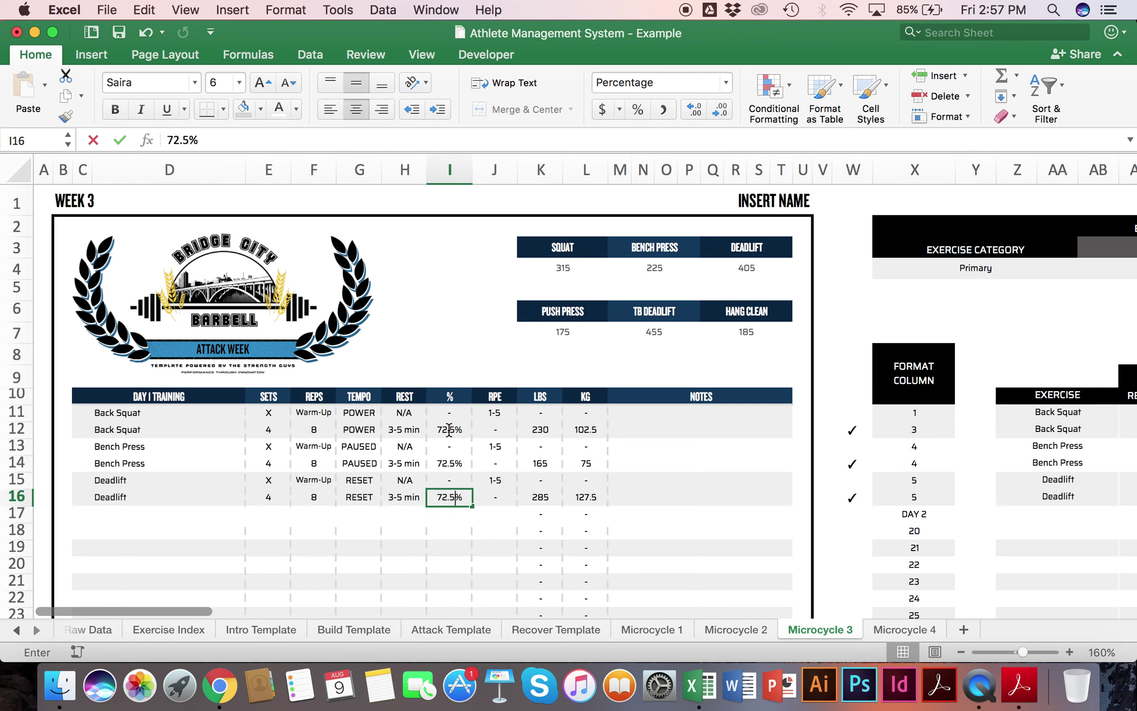
{"action": "type", "text": "72.5"}
{"action": "key", "text": "Return"}
Step: Set week 4's Back Squat, Bench Press and Deadlift working sets to 7 reps
{"action": "left_click", "coordinate": [901, 629]}
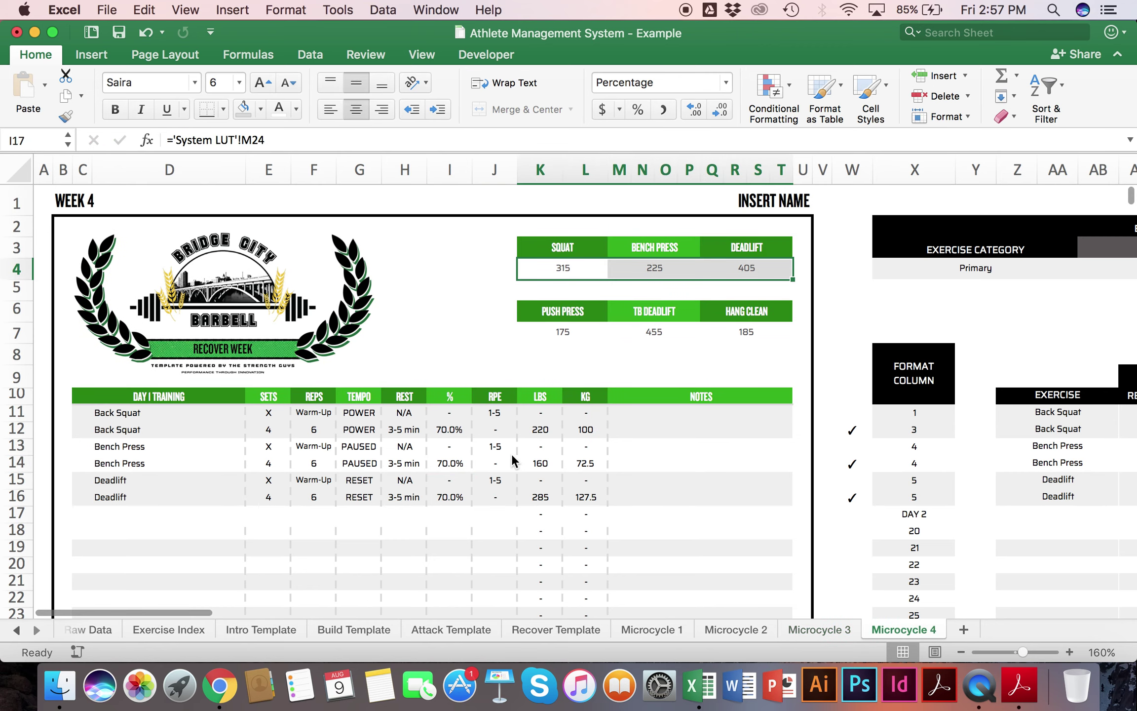
{"action": "left_click", "coordinate": [321, 420]}
{"action": "left_click", "coordinate": [323, 429]}
{"action": "type", "text": "7"}
{"action": "key", "text": "Return"}
{"action": "type", "text": "7"}
{"action": "key", "text": "Return"}
{"action": "type", "text": "7"}
{"action": "key", "text": "Return"}
Step: Give week 4's three lifts 2 sets each, then regroup all four microcycle sheets
{"action": "left_click", "coordinate": [268, 427]}
{"action": "type", "text": "2"}
{"action": "key", "text": "Return"}
{"action": "type", "text": "2"}
{"action": "key", "text": "Return"}
{"action": "type", "text": "2"}
{"action": "key", "text": "Return"}
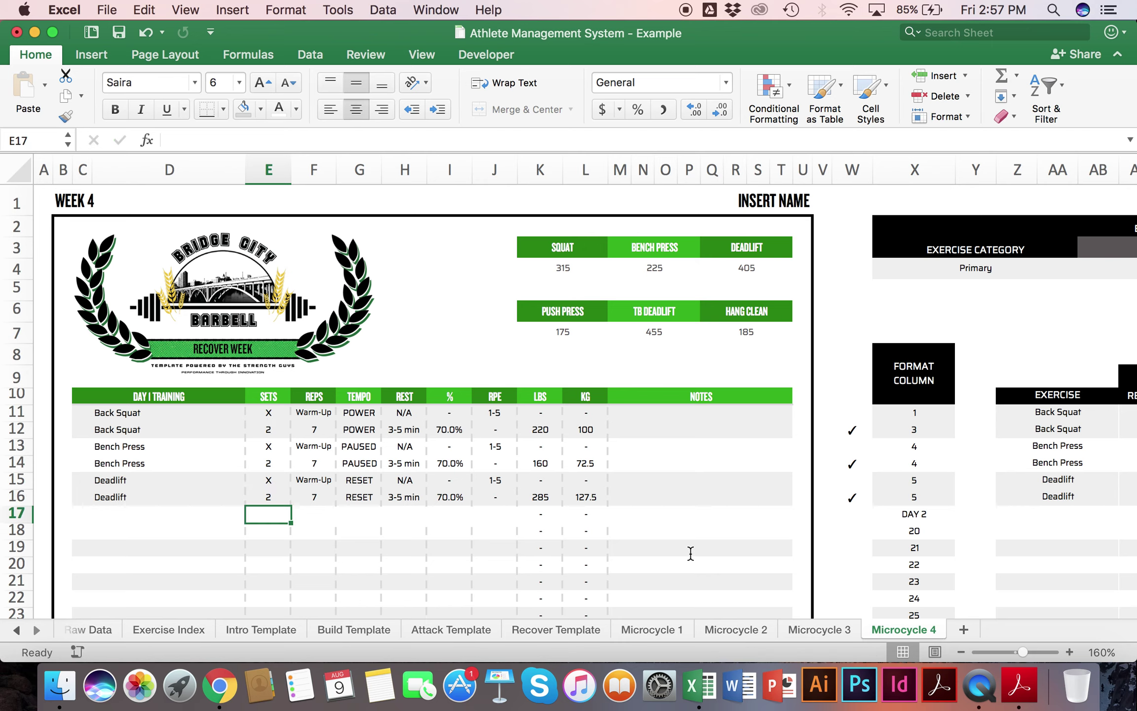
{"action": "left_click", "coordinate": [652, 630], "text": "shift"}
{"action": "double_click", "coordinate": [463, 396]}
Step: Rename the percentage header to % 1RM and enter the athlete's full name in the INSERT NAME cell
{"action": "type", "text": "1RM"}
{"action": "left_click", "coordinate": [495, 463]}
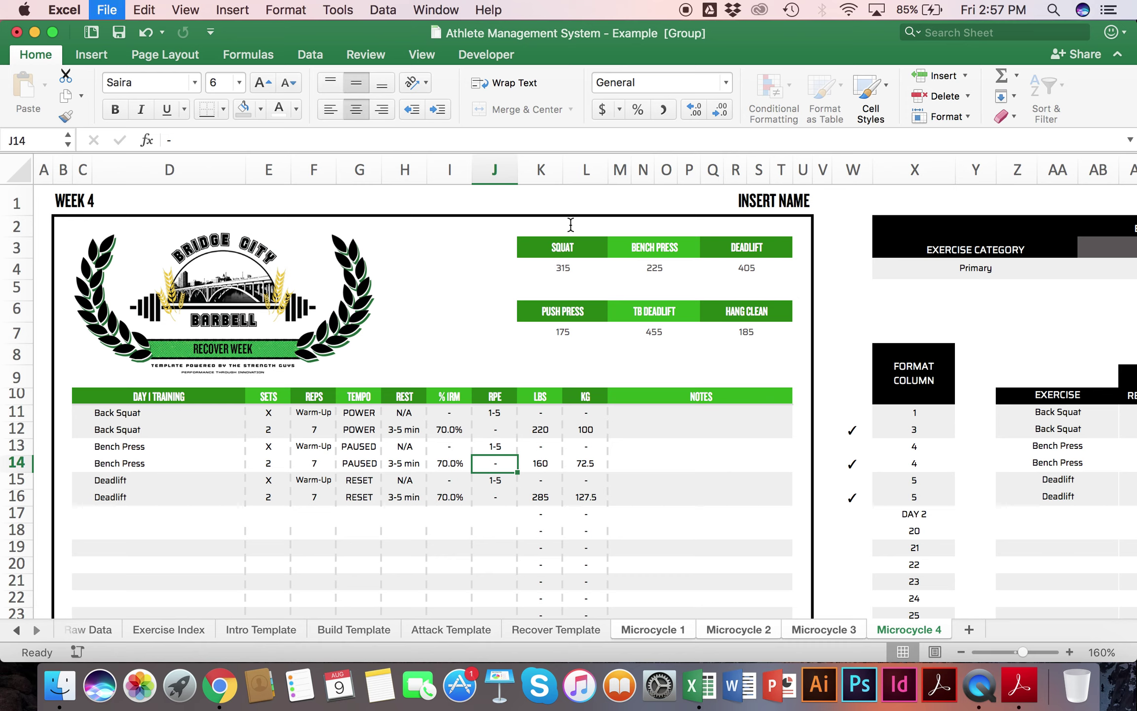
{"action": "left_click", "coordinate": [762, 211]}
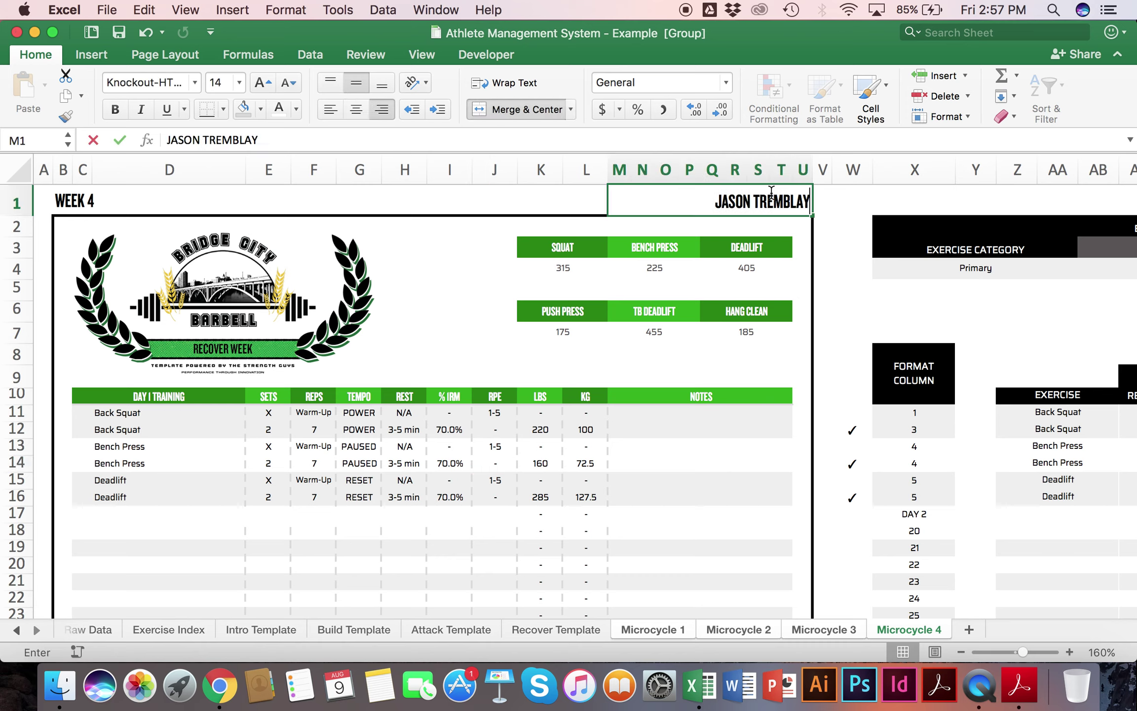
{"action": "key", "text": "Return"}
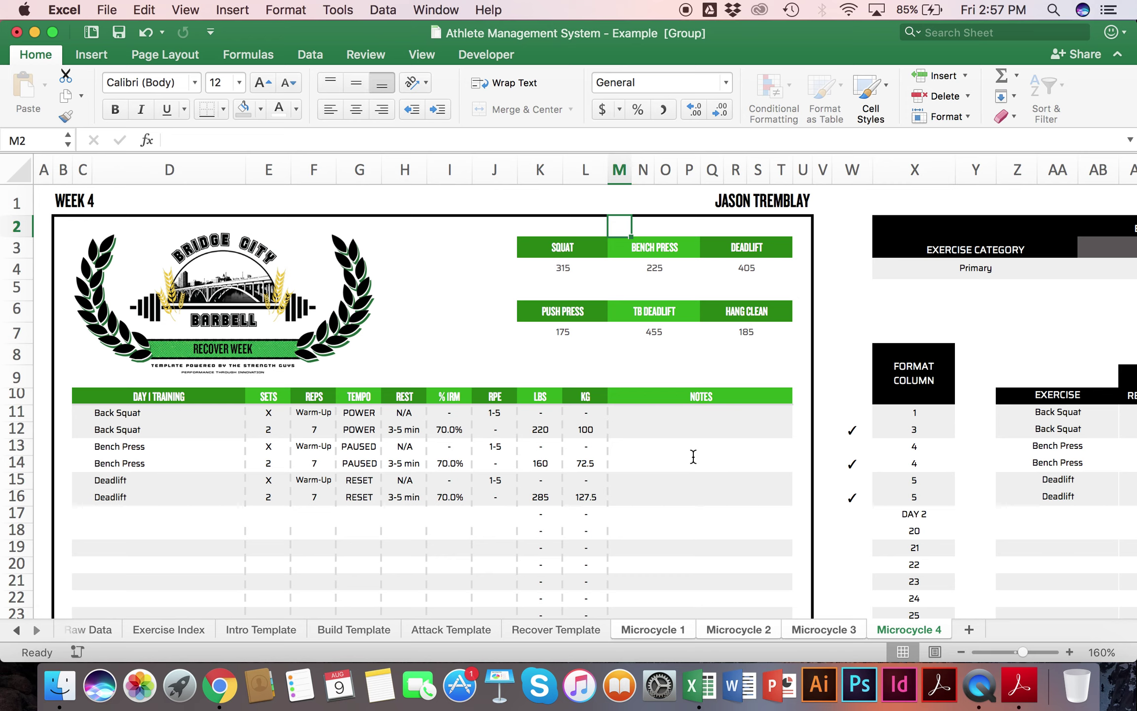
{"action": "left_click_drag", "start_coordinate": [855, 425], "coordinate": [845, 496]}
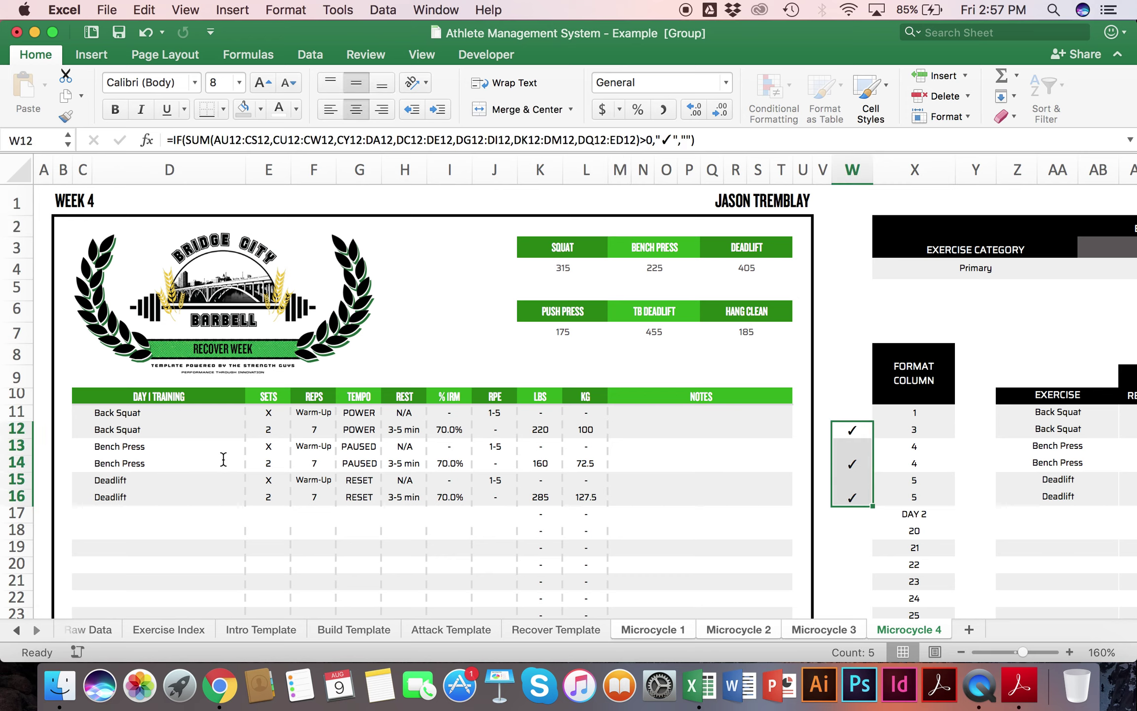
{"action": "left_click", "coordinate": [153, 426]}
{"action": "left_click", "coordinate": [848, 433]}
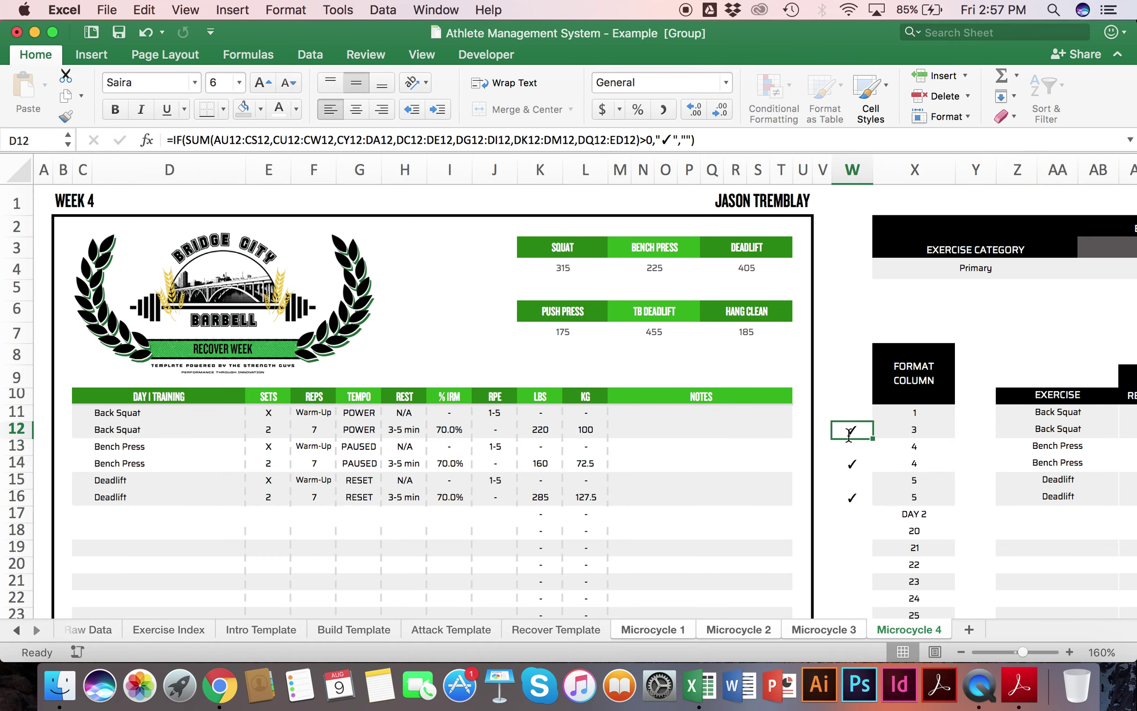
{"action": "scroll", "coordinate": [848, 435], "scroll_direction": "right", "scroll_amount": 4}
{"action": "scroll", "coordinate": [848, 435], "scroll_direction": "right", "scroll_amount": 15}
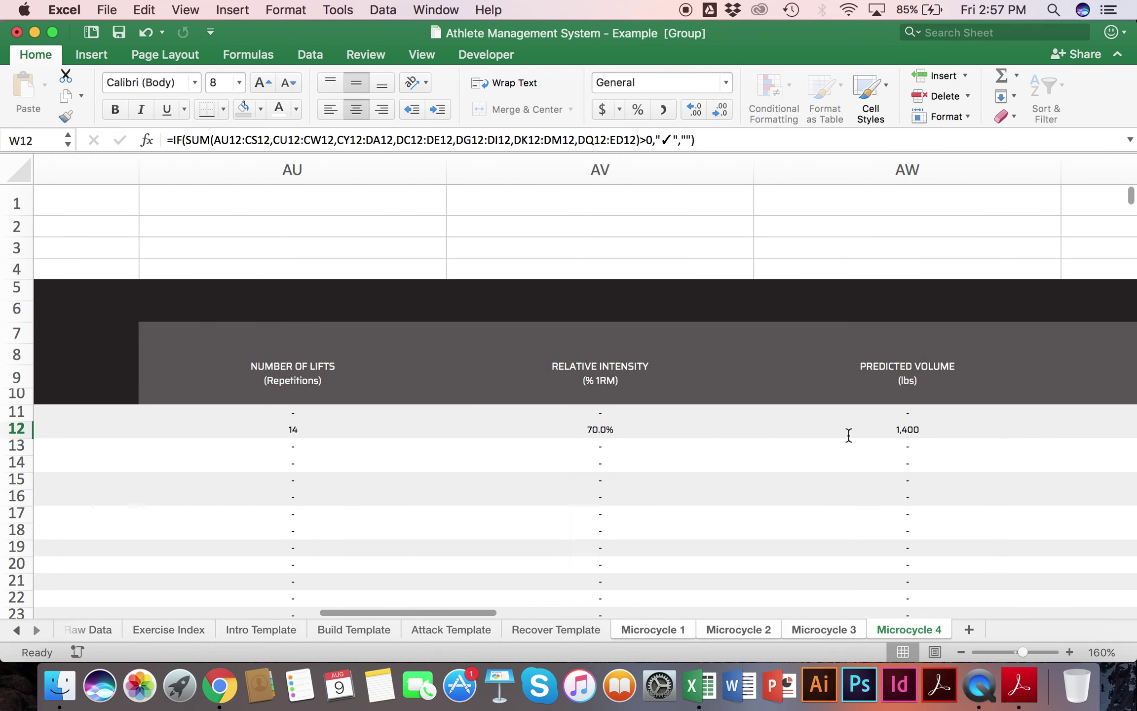
{"action": "left_click", "coordinate": [308, 423]}
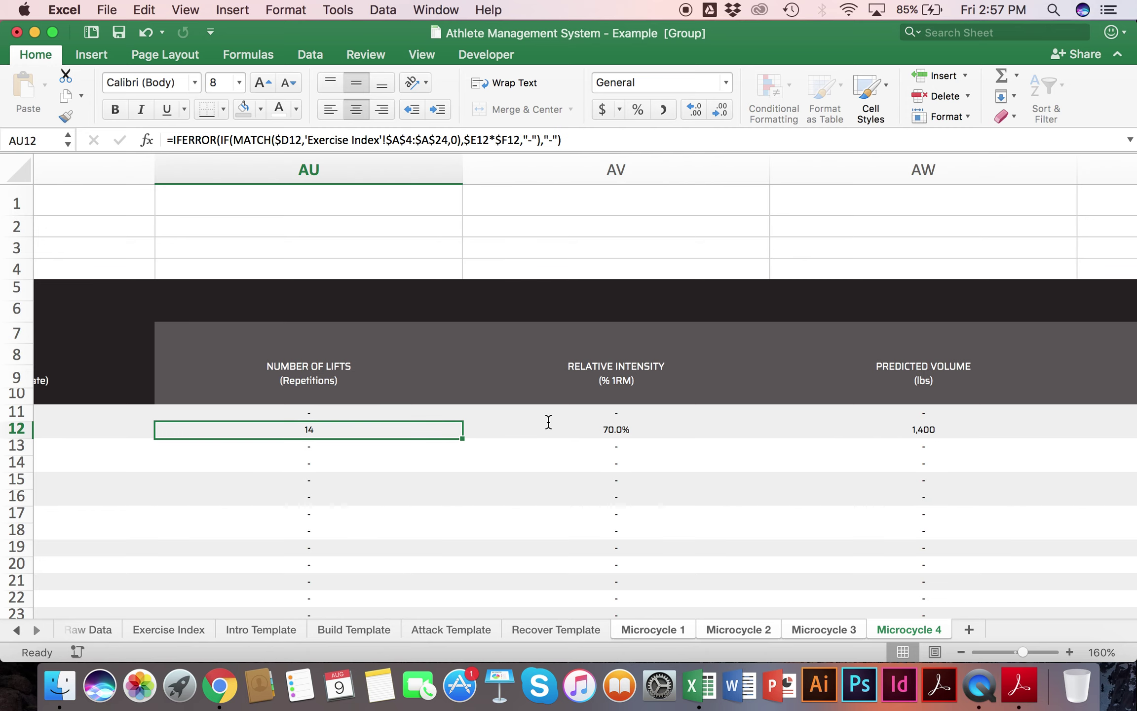
{"action": "left_click", "coordinate": [591, 432]}
{"action": "scroll", "coordinate": [592, 432], "scroll_direction": "right", "scroll_amount": 3}
{"action": "scroll", "coordinate": [592, 433], "scroll_direction": "left", "scroll_amount": 20}
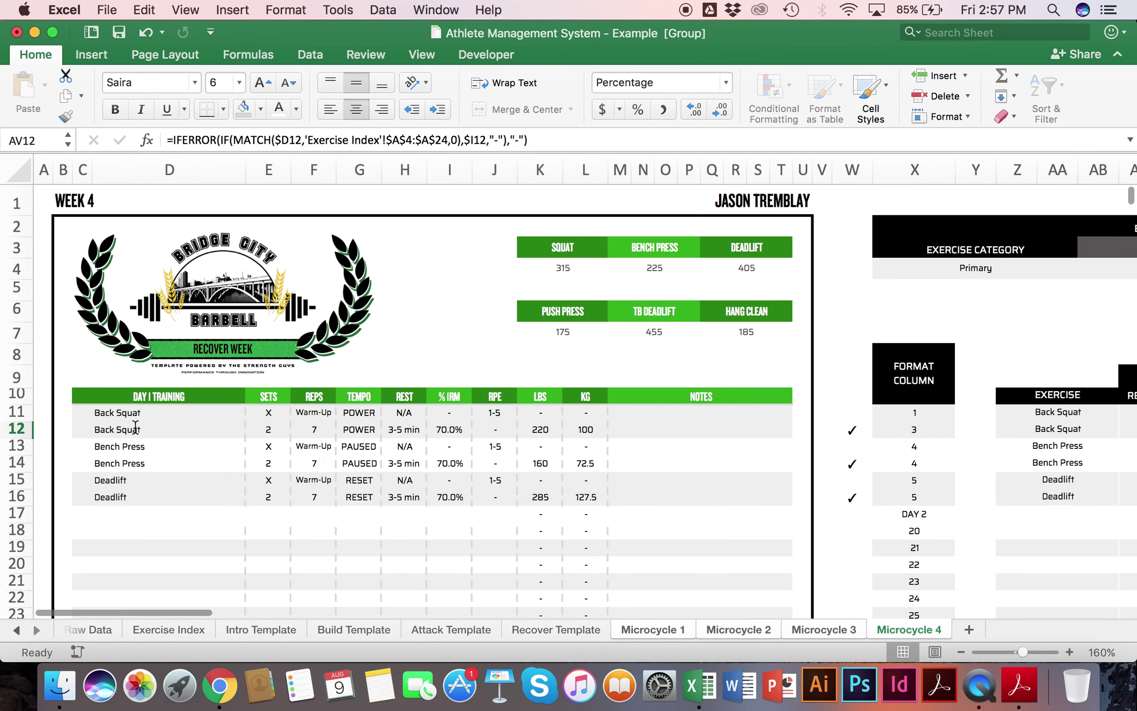
{"action": "left_click", "coordinate": [135, 427]}
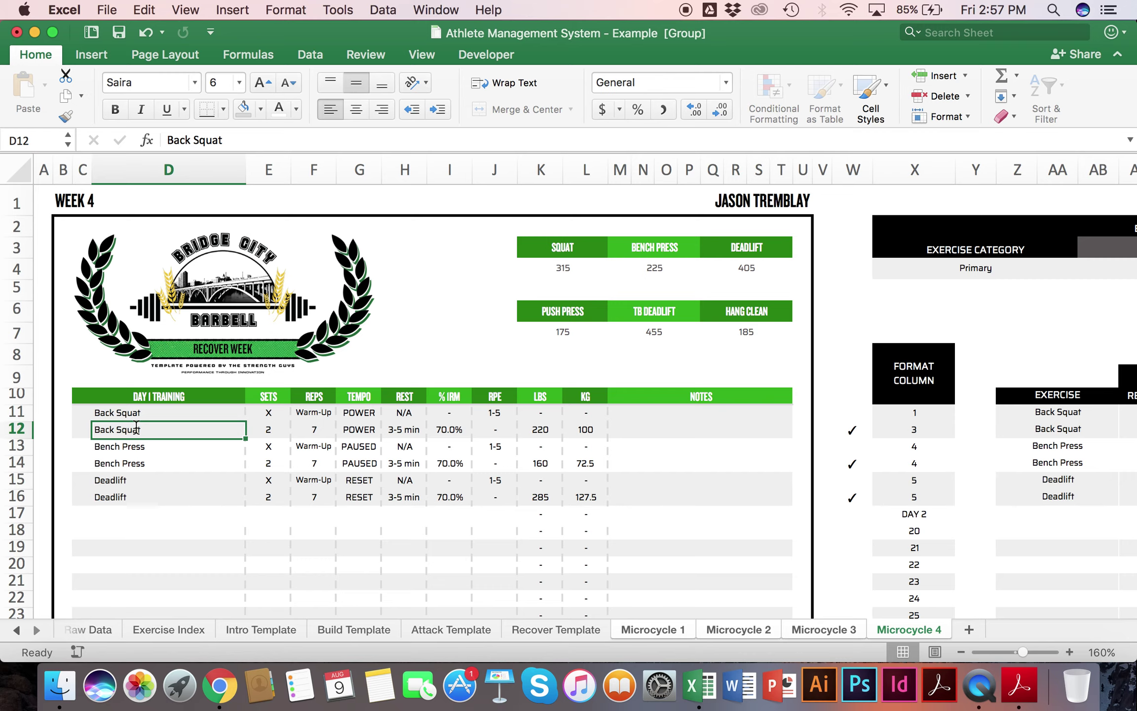
{"action": "scroll", "coordinate": [136, 425], "scroll_direction": "right", "scroll_amount": 20}
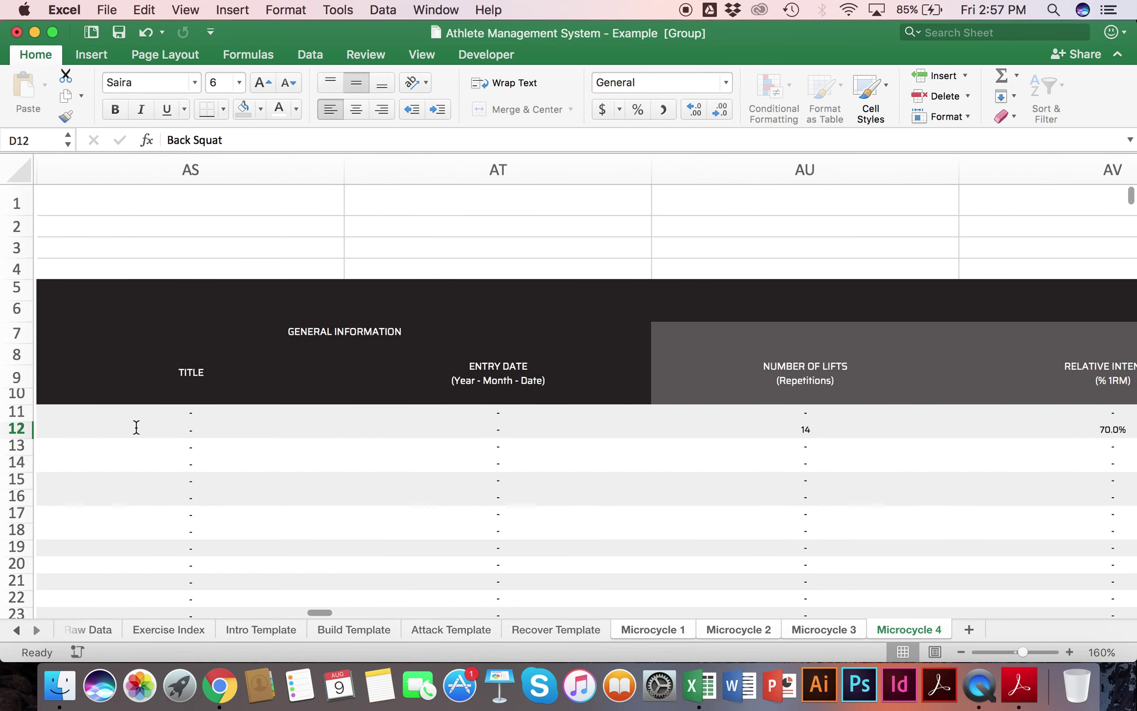
{"action": "scroll", "coordinate": [136, 426], "scroll_direction": "right", "scroll_amount": 2}
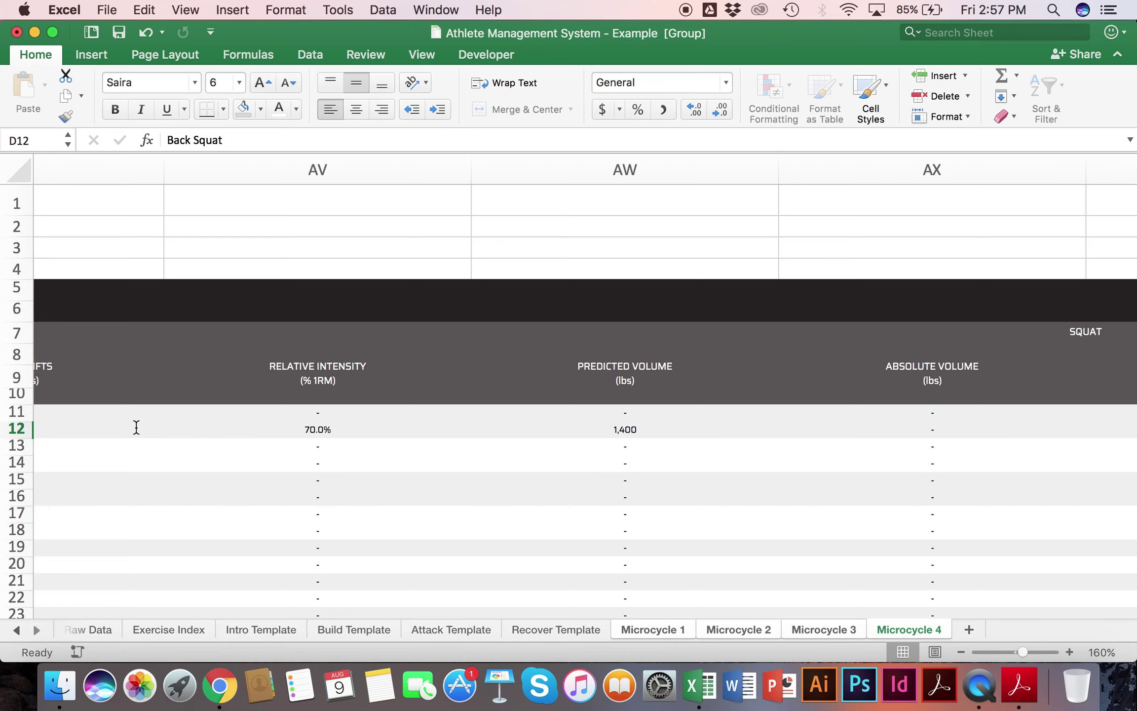
{"action": "scroll", "coordinate": [136, 427], "scroll_direction": "left", "scroll_amount": 20}
{"action": "scroll", "coordinate": [136, 427], "scroll_direction": "right", "scroll_amount": 20}
{"action": "scroll", "coordinate": [136, 427], "scroll_direction": "right", "scroll_amount": 20}
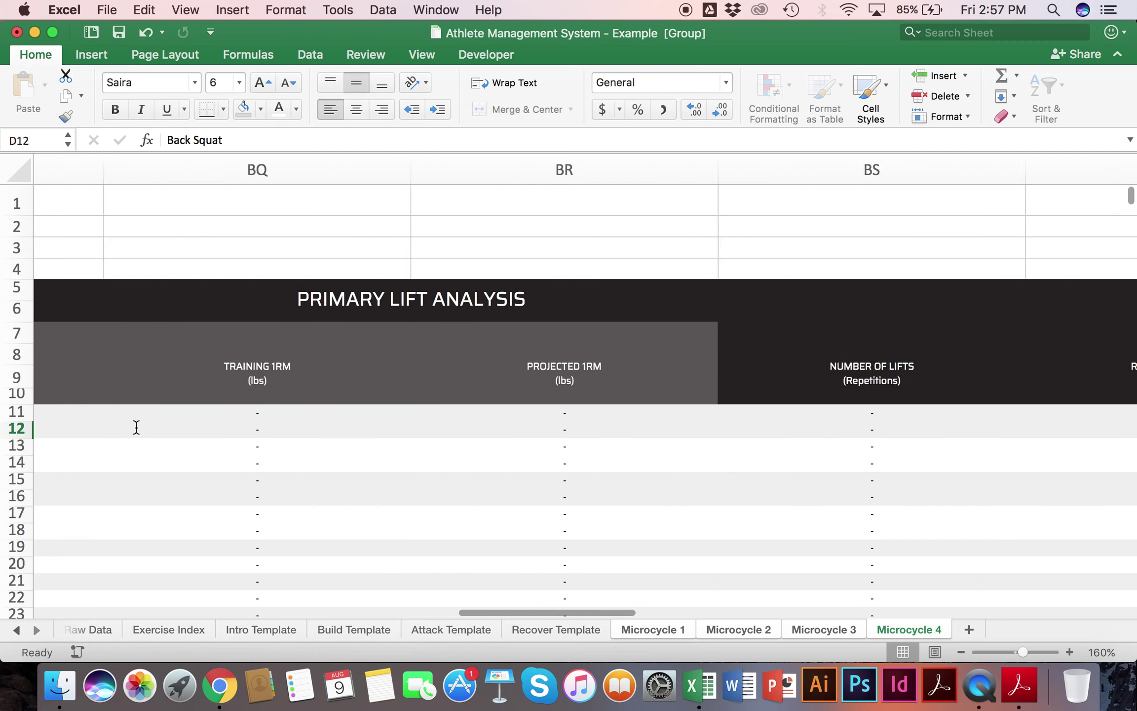
{"action": "scroll", "coordinate": [137, 427], "scroll_direction": "right", "scroll_amount": 20}
{"action": "scroll", "coordinate": [137, 427], "scroll_direction": "right", "scroll_amount": 10}
{"action": "scroll", "coordinate": [136, 427], "scroll_direction": "left", "scroll_amount": 5}
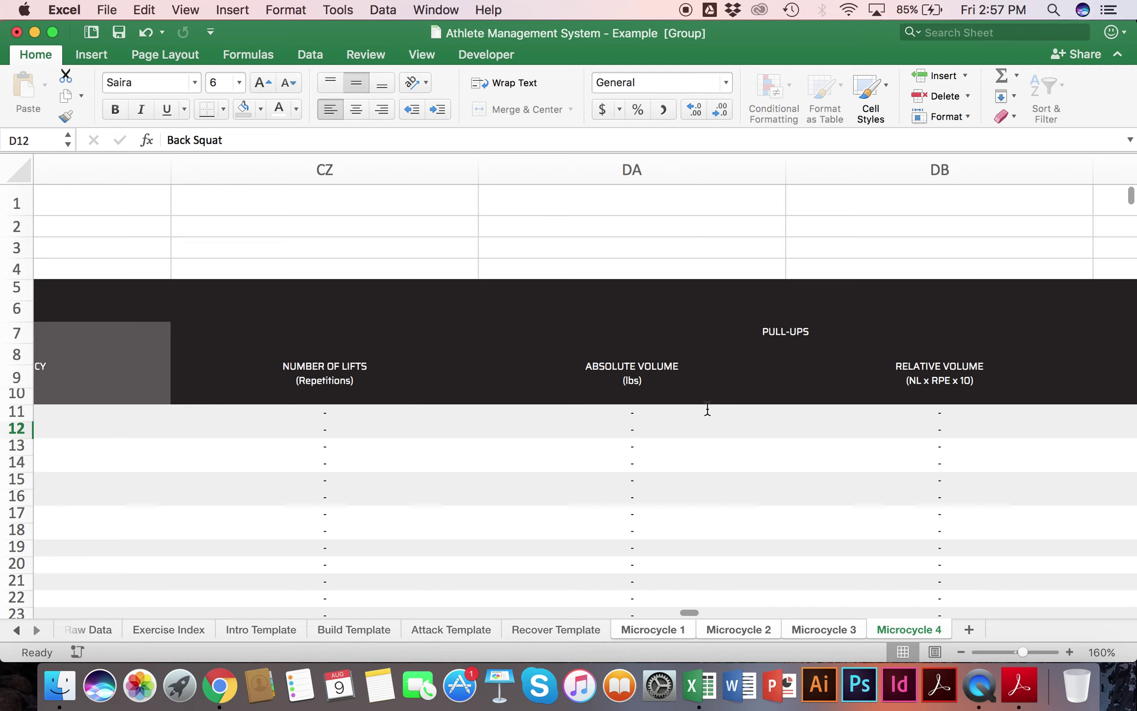
{"action": "scroll", "coordinate": [633, 428], "scroll_direction": "left", "scroll_amount": 10}
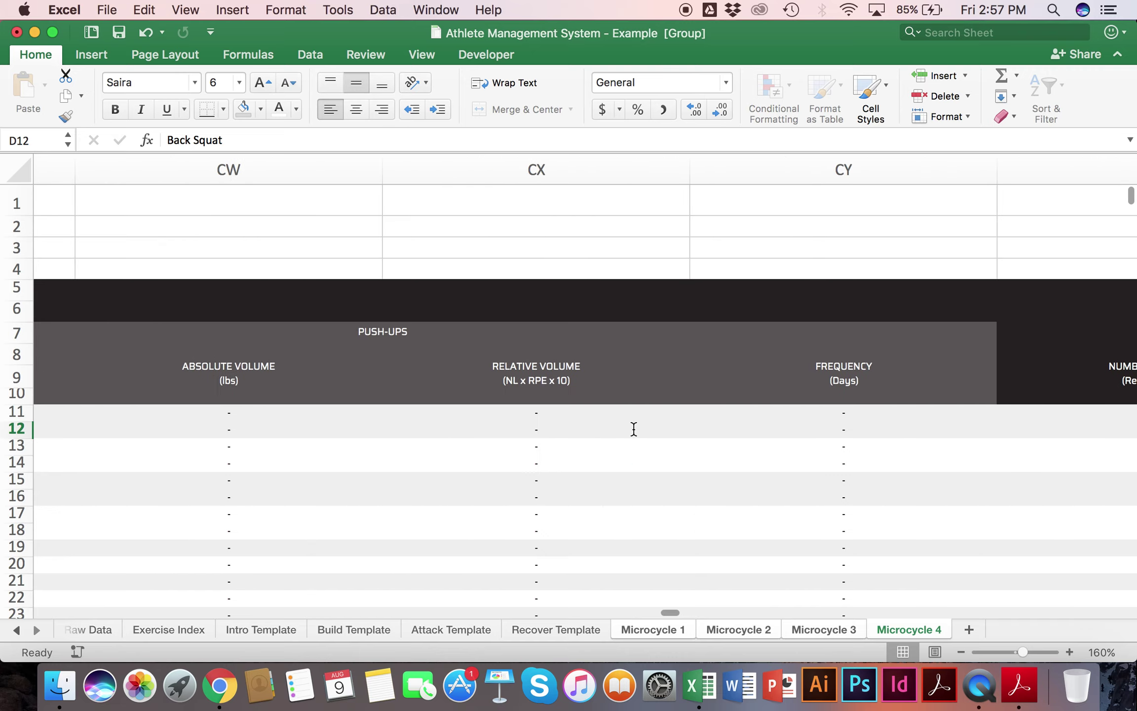
{"action": "scroll", "coordinate": [634, 428], "scroll_direction": "left", "scroll_amount": 6}
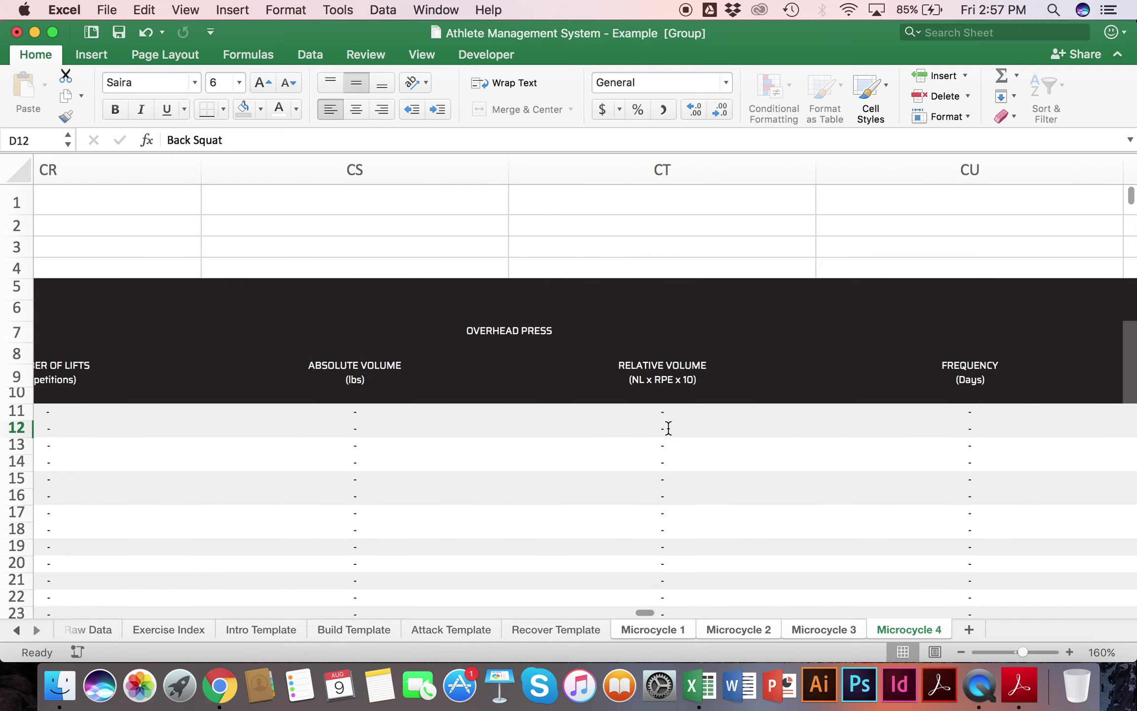
{"action": "scroll", "coordinate": [667, 426], "scroll_direction": "left", "scroll_amount": 2}
{"action": "scroll", "coordinate": [367, 374], "scroll_direction": "right", "scroll_amount": 2}
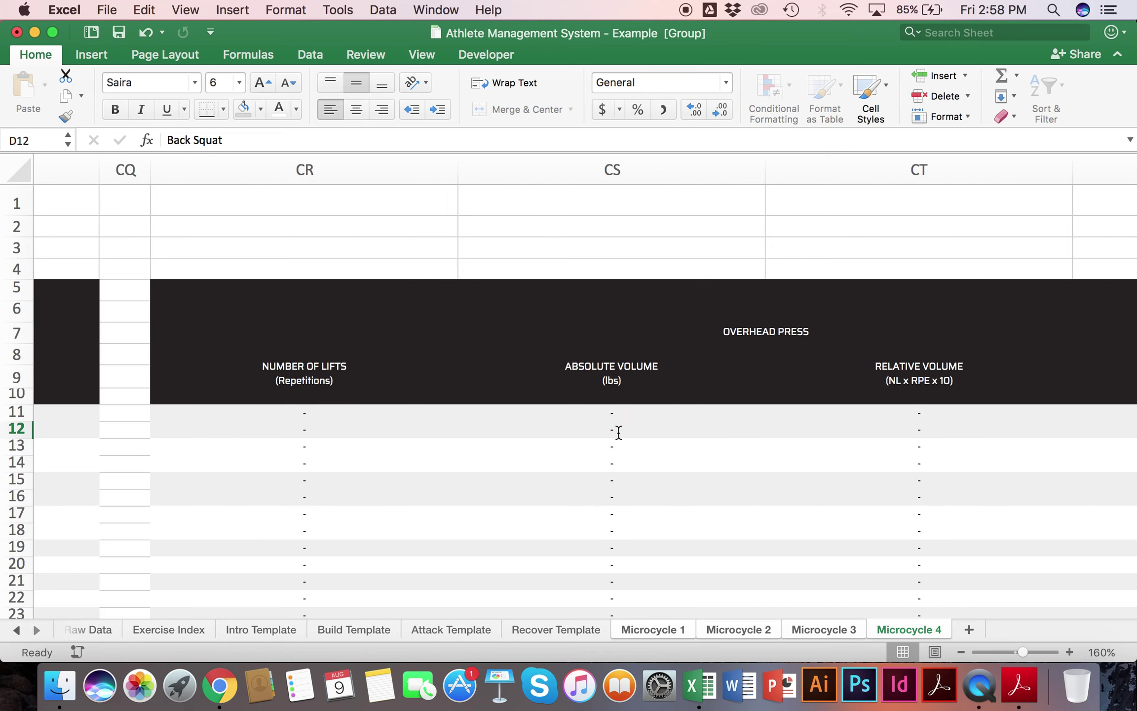
{"action": "scroll", "coordinate": [618, 432], "scroll_direction": "left", "scroll_amount": 20}
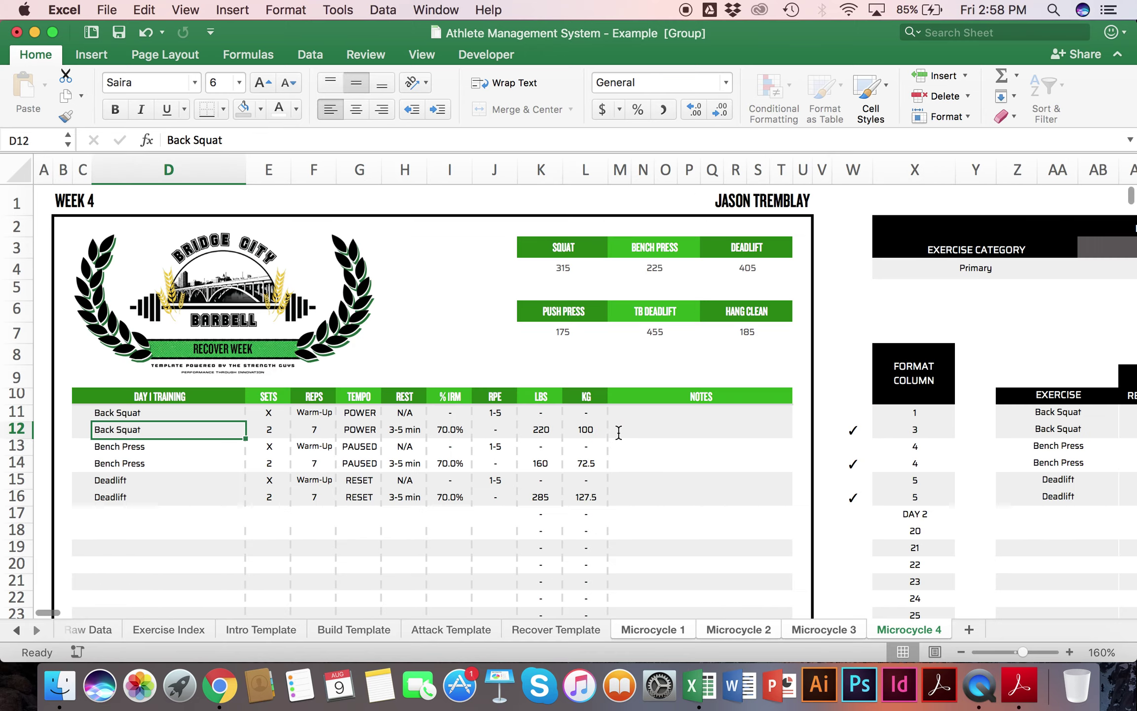
{"action": "scroll", "coordinate": [618, 432], "scroll_direction": "right", "scroll_amount": 17}
{"action": "scroll", "coordinate": [616, 431], "scroll_direction": "left", "scroll_amount": 2}
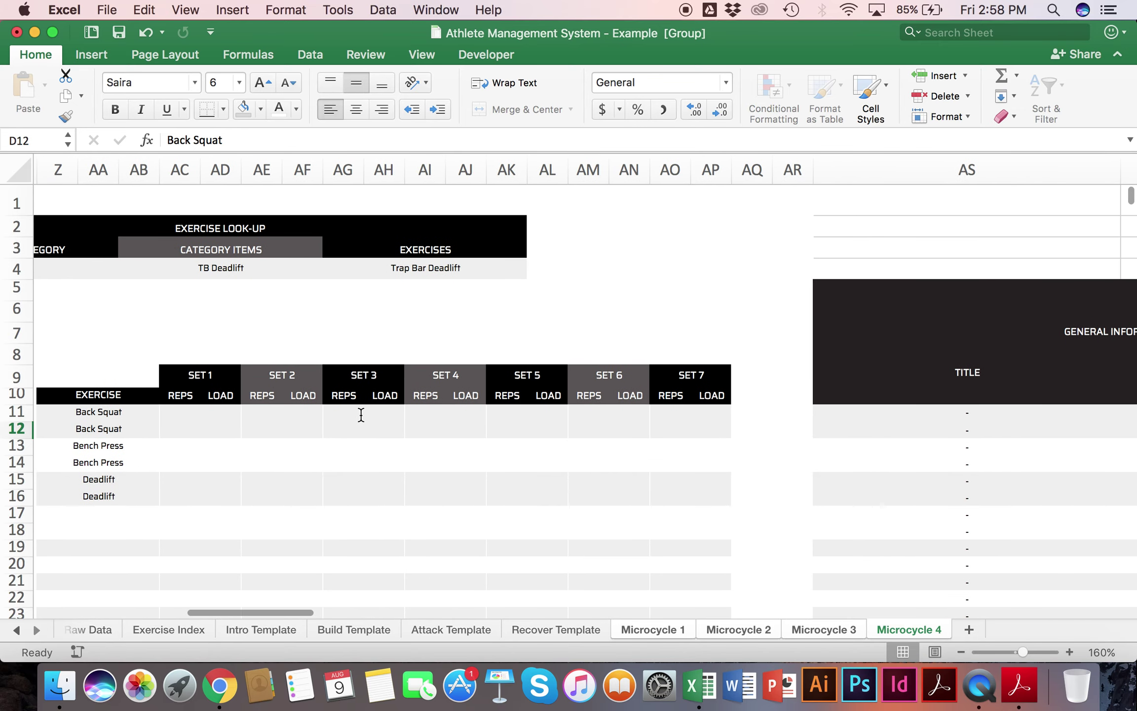
{"action": "left_click", "coordinate": [168, 423]}
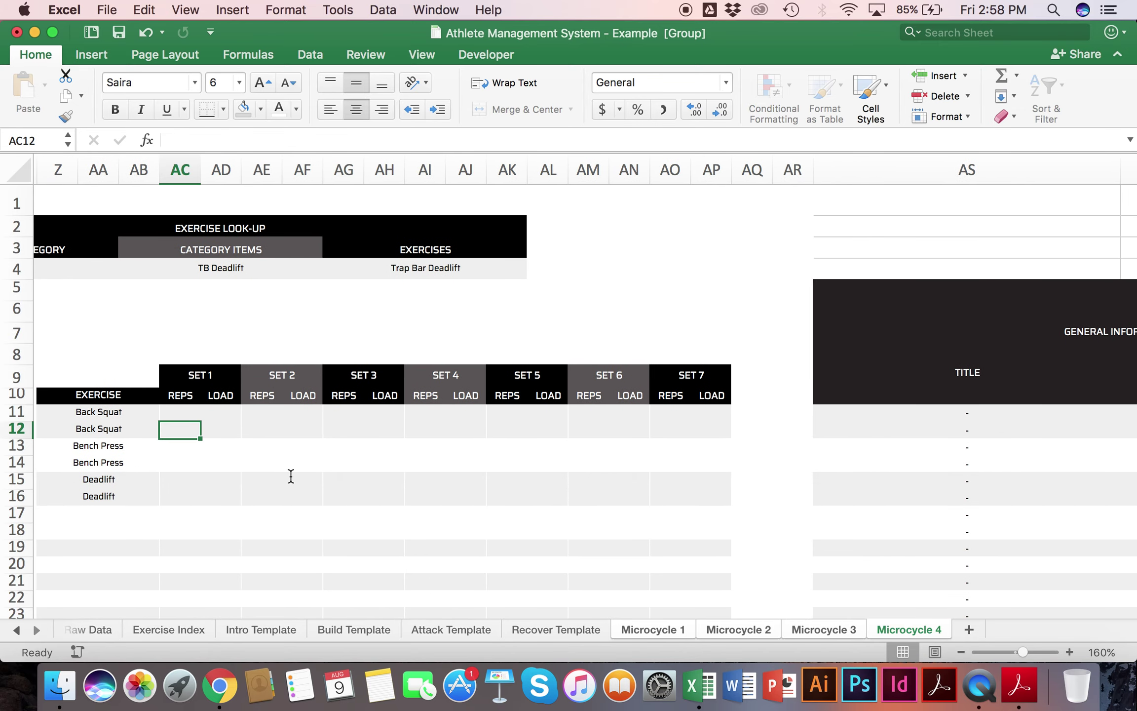
{"action": "key", "text": "Tab"}
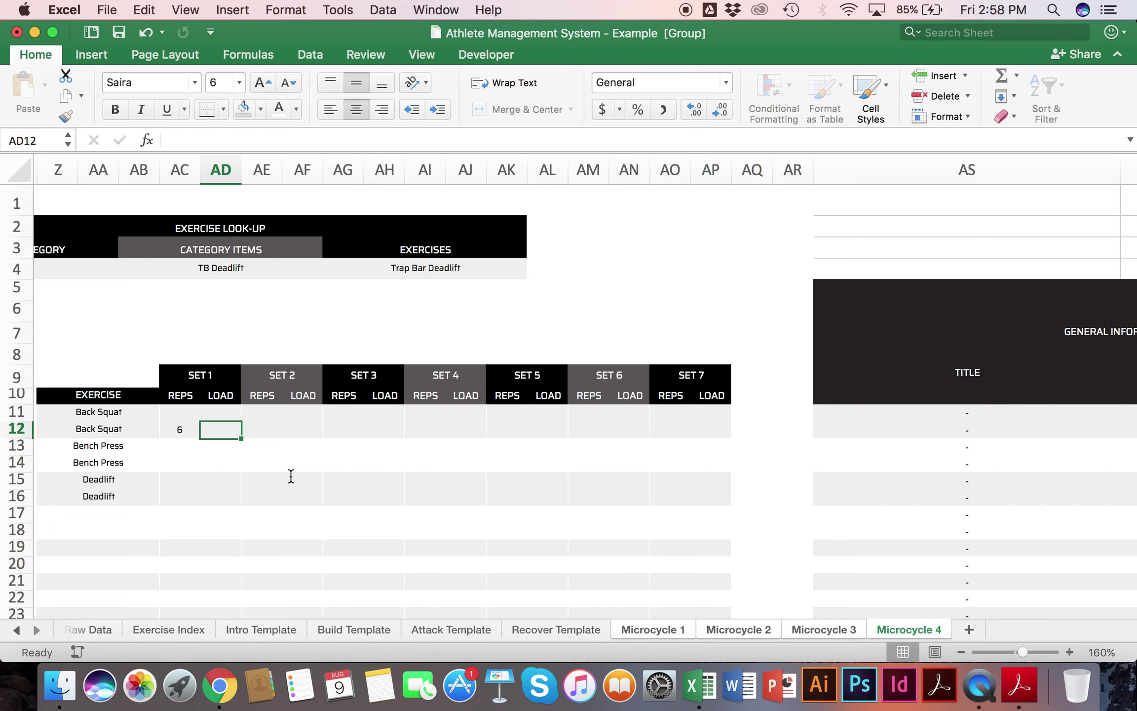
{"action": "key", "text": "Return"}
{"action": "scroll", "coordinate": [291, 475], "scroll_direction": "right", "scroll_amount": 15}
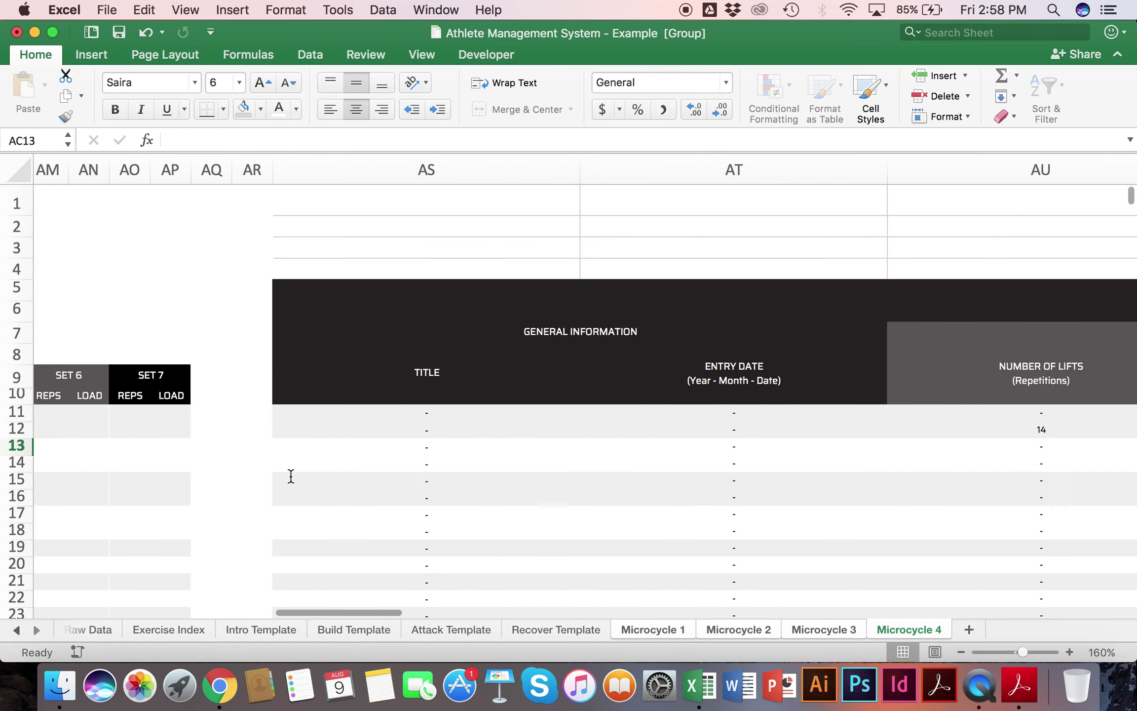
{"action": "left_click", "coordinate": [612, 413]}
{"action": "left_click", "coordinate": [598, 430]}
{"action": "scroll", "coordinate": [598, 432], "scroll_direction": "left", "scroll_amount": 15}
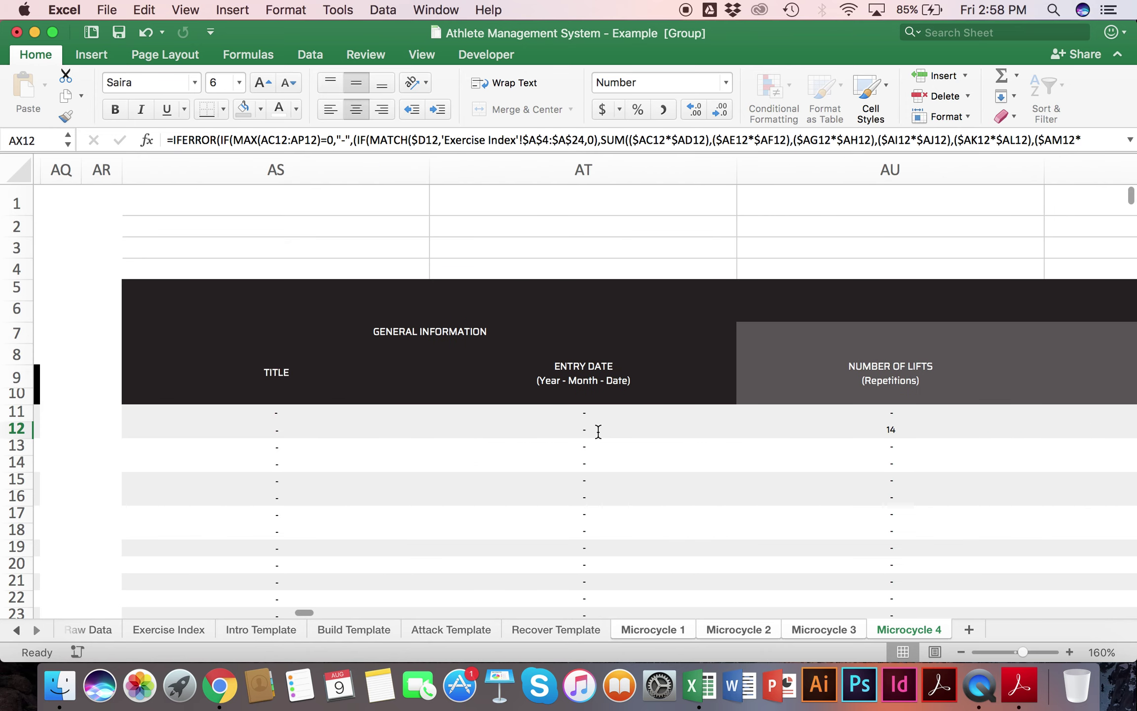
{"action": "left_click_drag", "start_coordinate": [344, 425], "coordinate": [773, 502]}
{"action": "key", "text": "Delete"}
{"action": "left_click", "coordinate": [774, 502]}
{"action": "scroll", "coordinate": [773, 502], "scroll_direction": "right", "scroll_amount": 20}
{"action": "scroll", "coordinate": [773, 502], "scroll_direction": "right", "scroll_amount": 20}
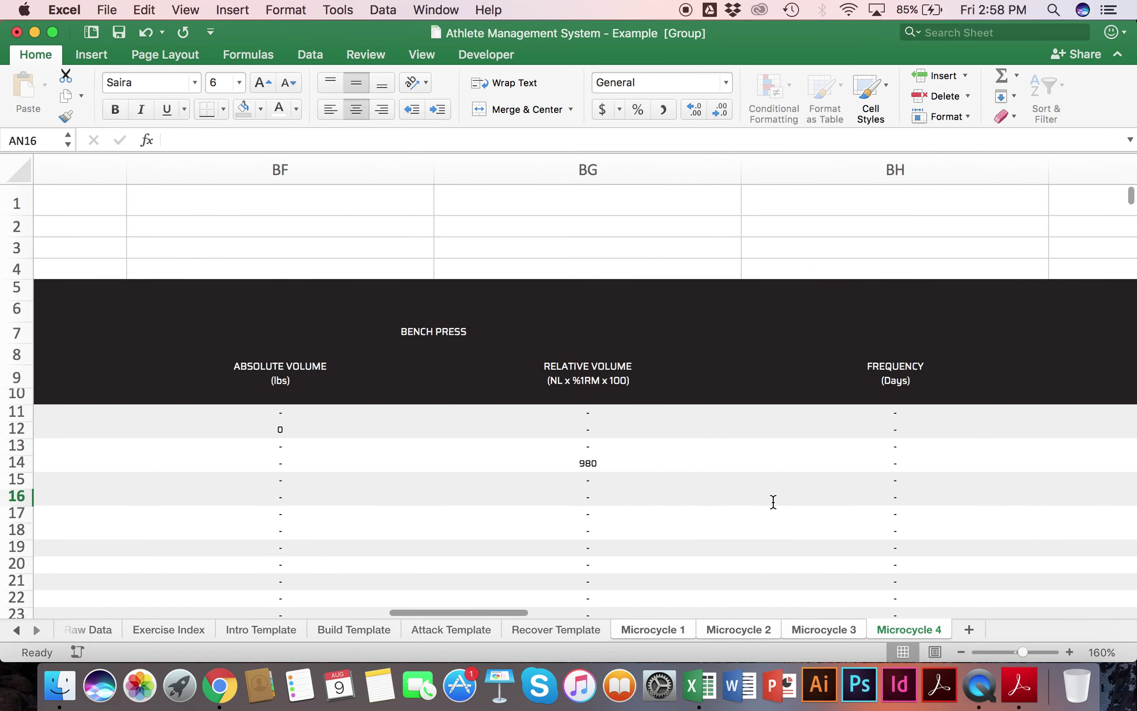
{"action": "scroll", "coordinate": [774, 502], "scroll_direction": "left", "scroll_amount": 3}
{"action": "scroll", "coordinate": [773, 501], "scroll_direction": "right", "scroll_amount": 11}
{"action": "scroll", "coordinate": [773, 502], "scroll_direction": "right", "scroll_amount": 15}
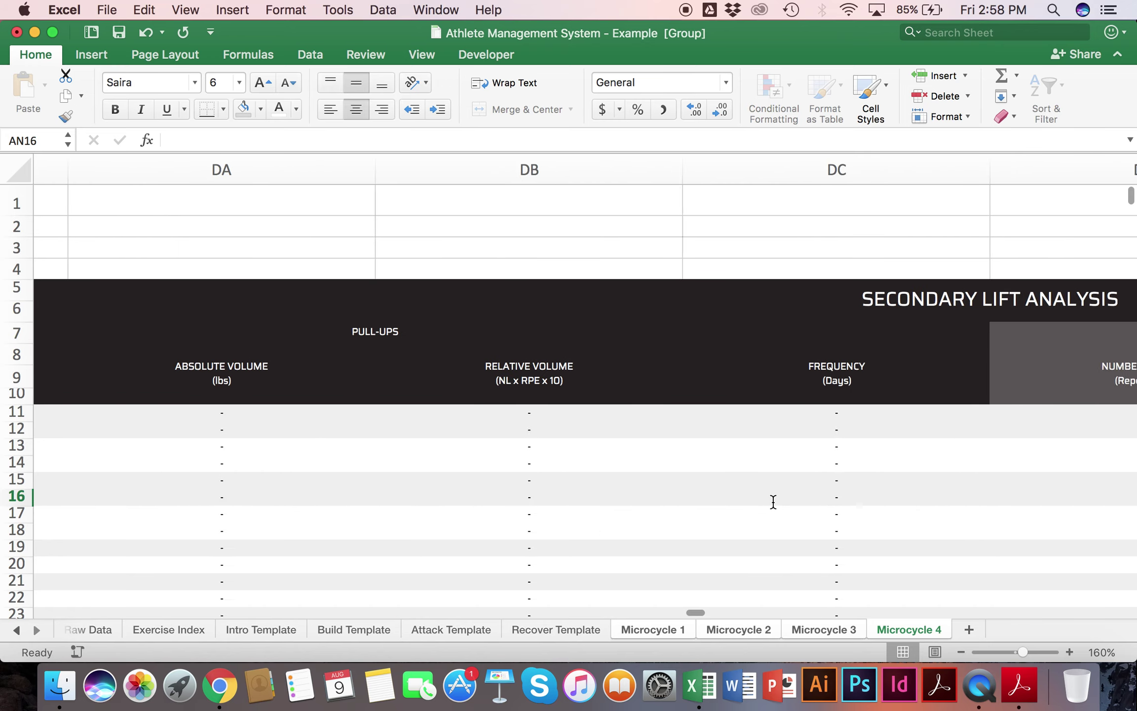
{"action": "scroll", "coordinate": [772, 502], "scroll_direction": "left", "scroll_amount": 8}
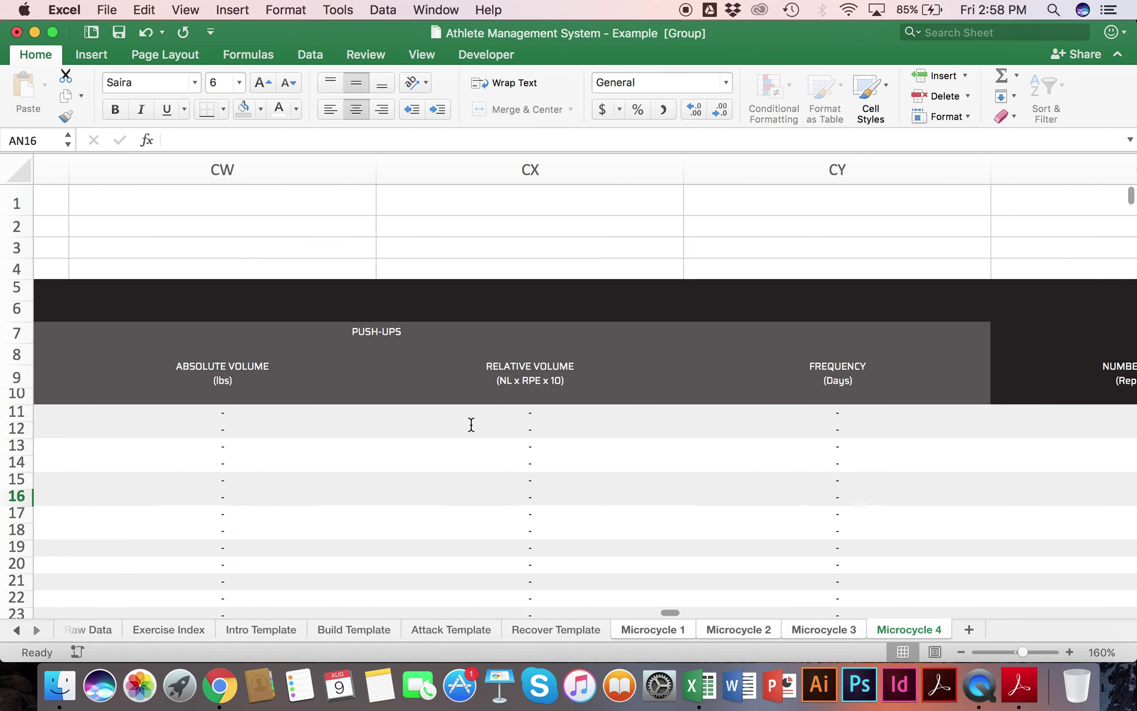
{"action": "scroll", "coordinate": [472, 425], "scroll_direction": "left", "scroll_amount": 2}
{"action": "left_click", "coordinate": [367, 428]}
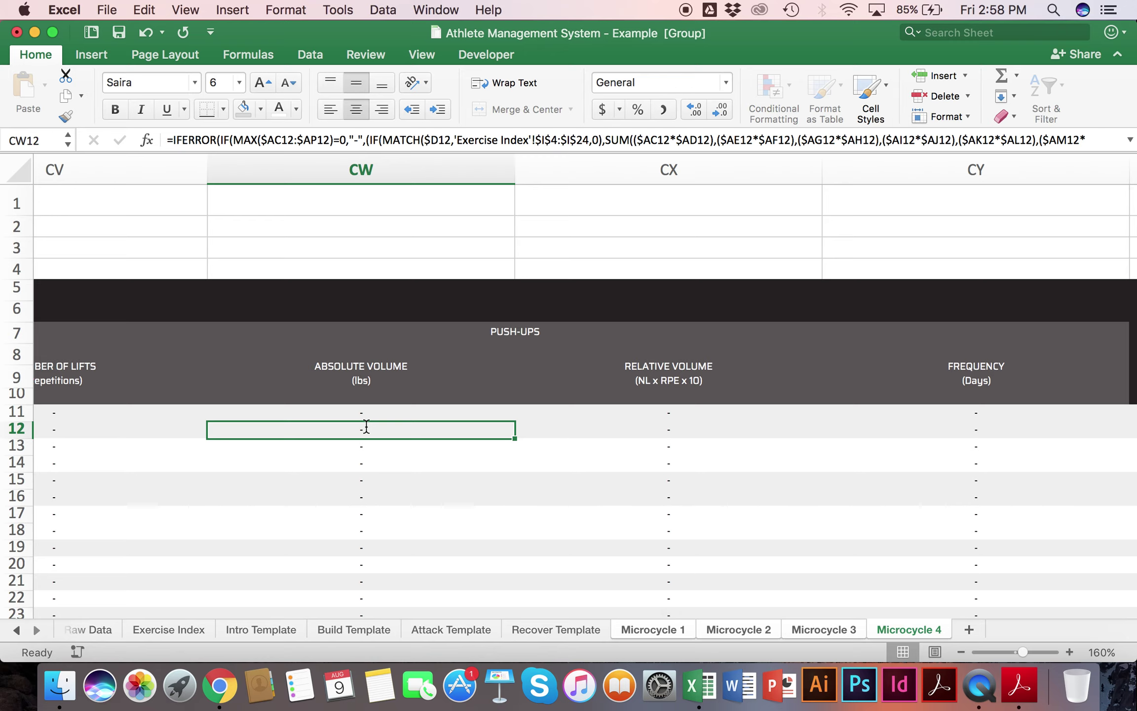
{"action": "scroll", "coordinate": [366, 427], "scroll_direction": "left", "scroll_amount": 2}
{"action": "left_click", "coordinate": [364, 426]}
{"action": "scroll", "coordinate": [740, 428], "scroll_direction": "right", "scroll_amount": 4}
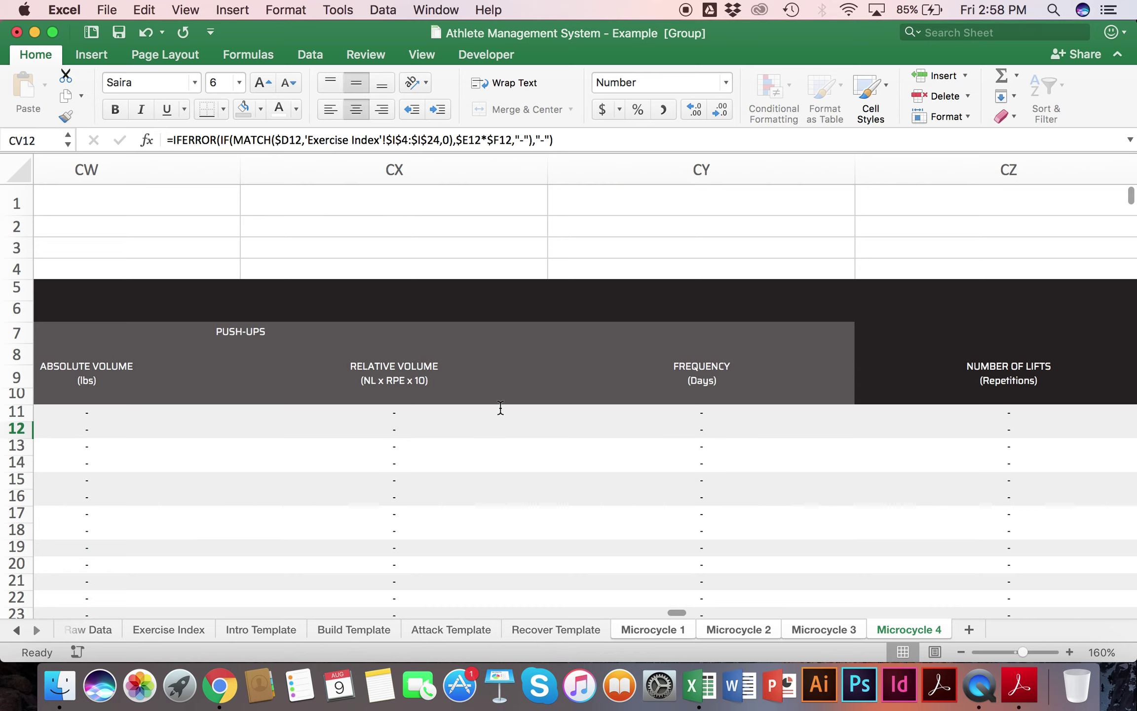
{"action": "left_click", "coordinate": [387, 425]}
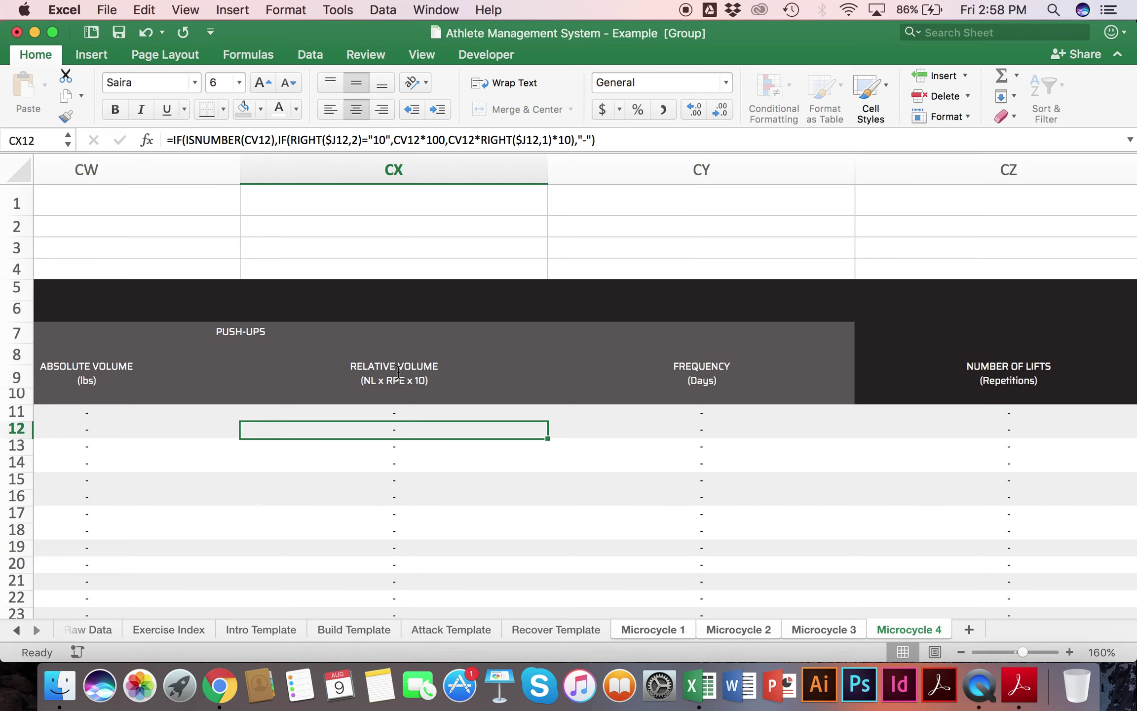
{"action": "scroll", "coordinate": [398, 371], "scroll_direction": "left", "scroll_amount": 20}
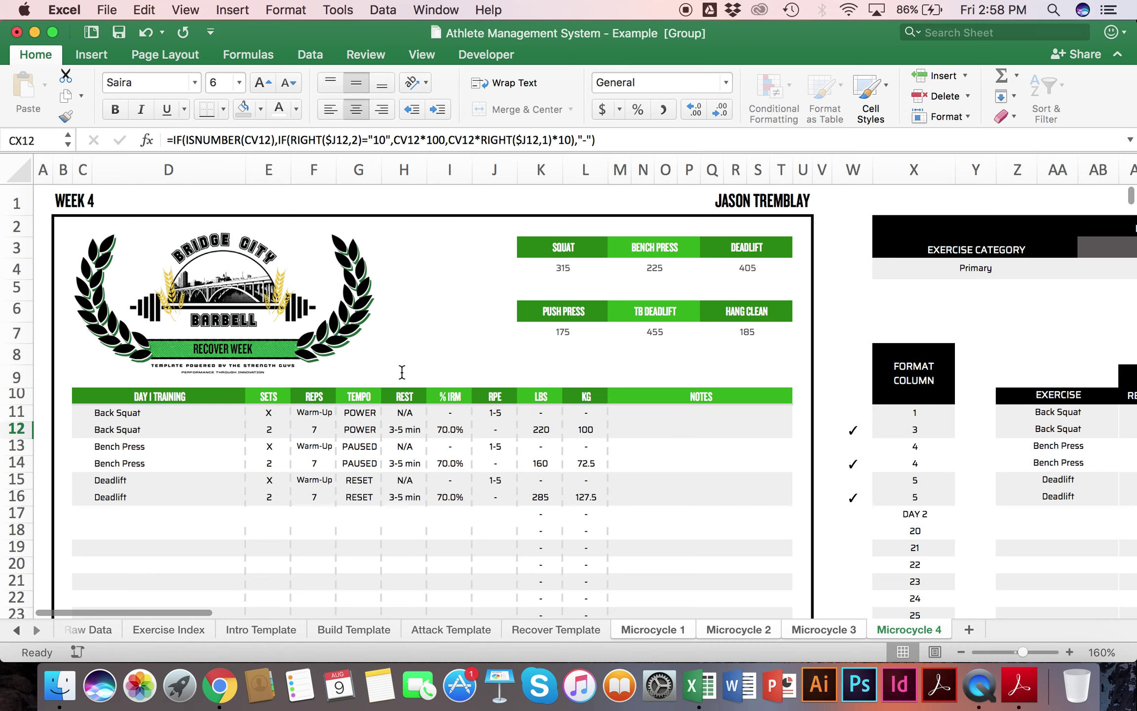
{"action": "left_click", "coordinate": [498, 412]}
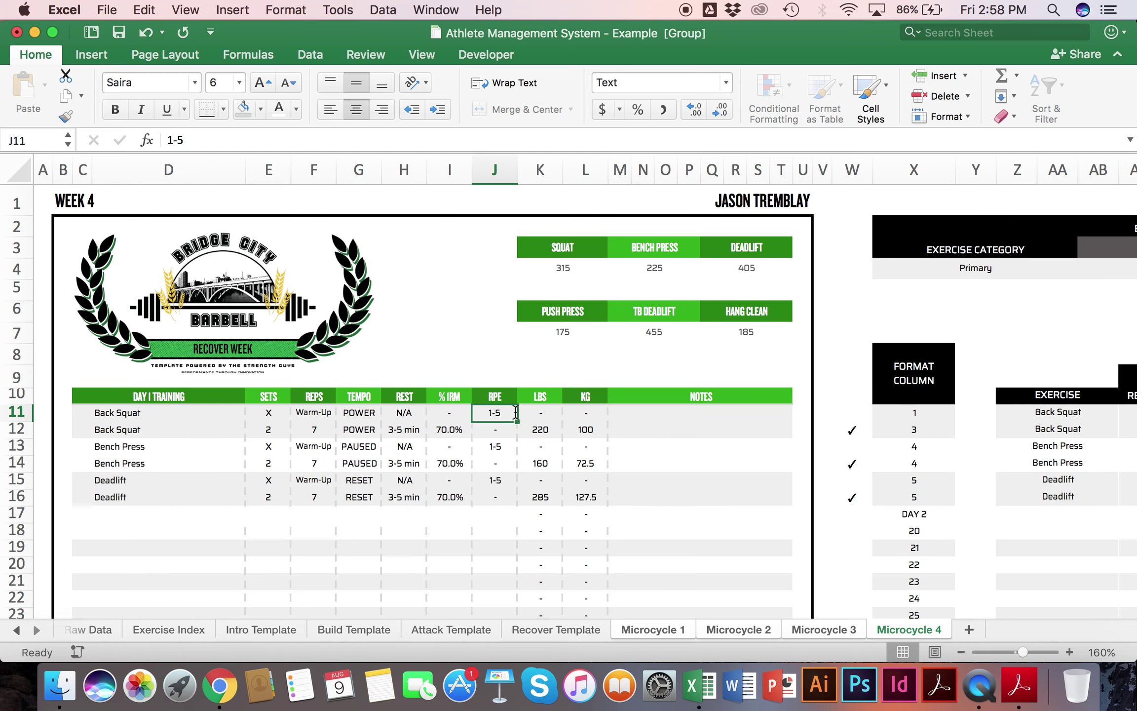
{"action": "left_click", "coordinate": [321, 413]}
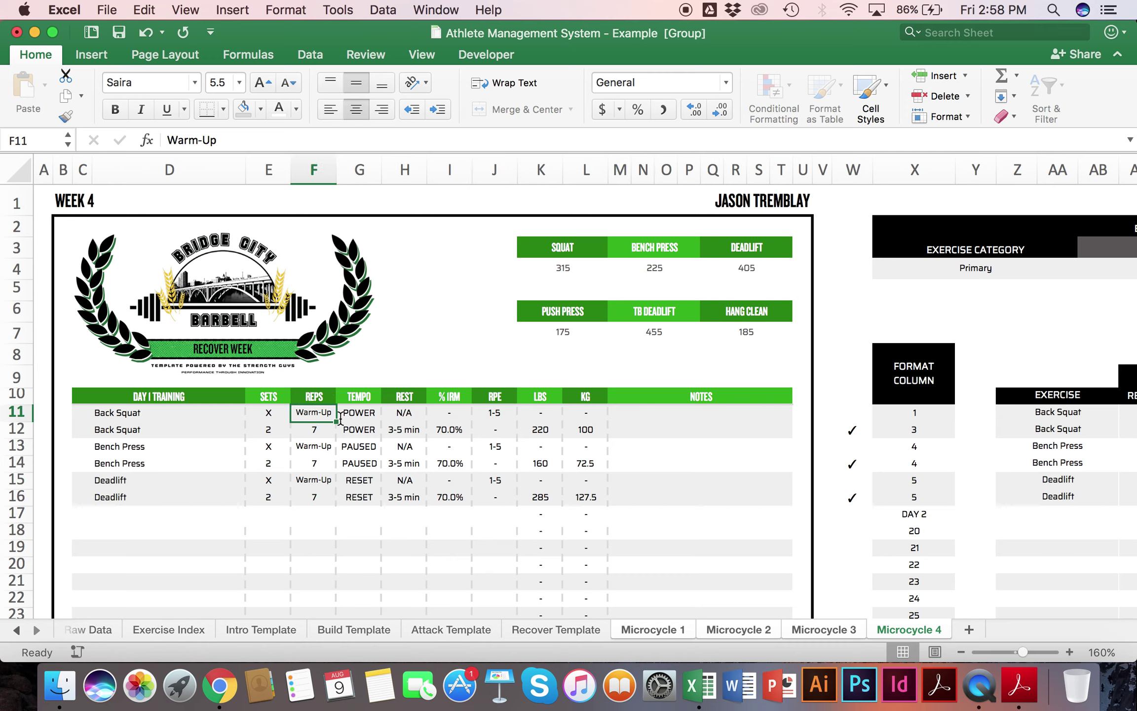
{"action": "type", "text": "5"}
{"action": "key", "text": "Return"}
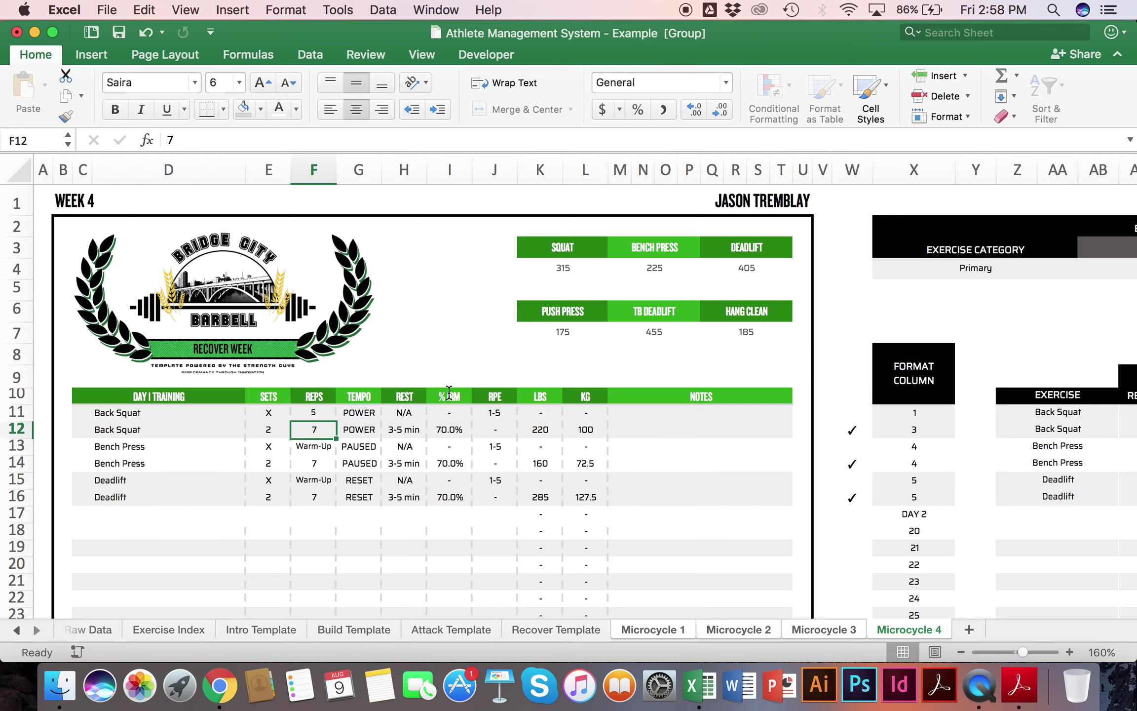
{"action": "key", "text": "super+z"}
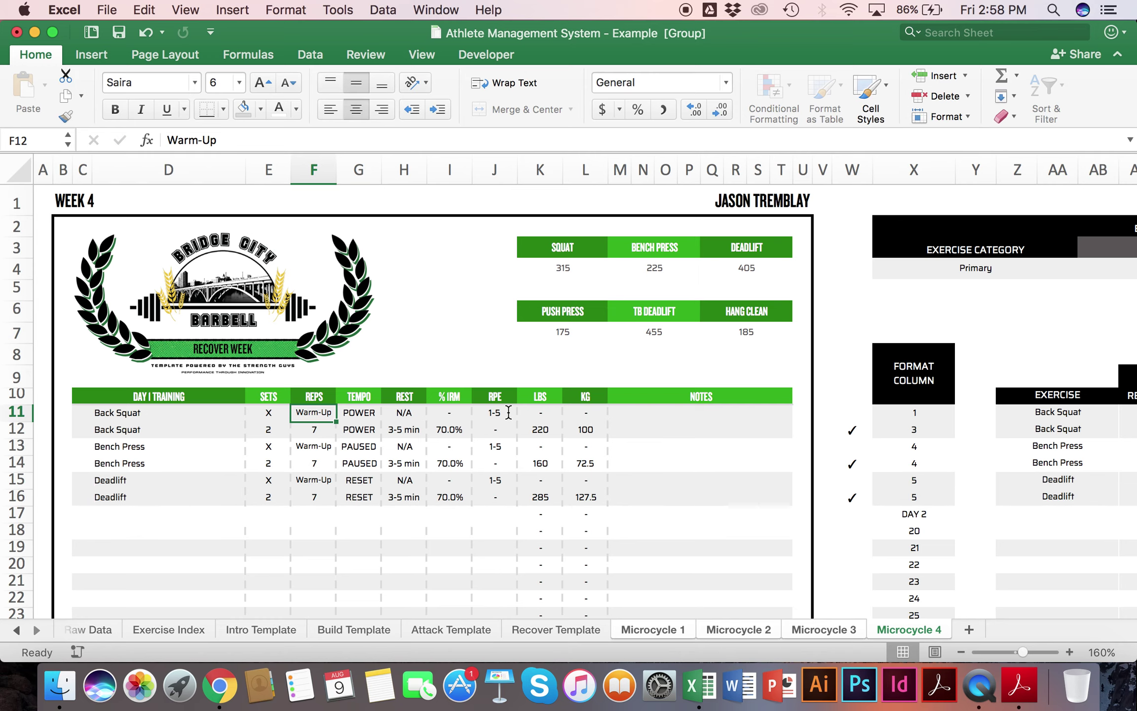
{"action": "scroll", "coordinate": [508, 412], "scroll_direction": "right", "scroll_amount": 15}
{"action": "scroll", "coordinate": [508, 412], "scroll_direction": "right", "scroll_amount": 15}
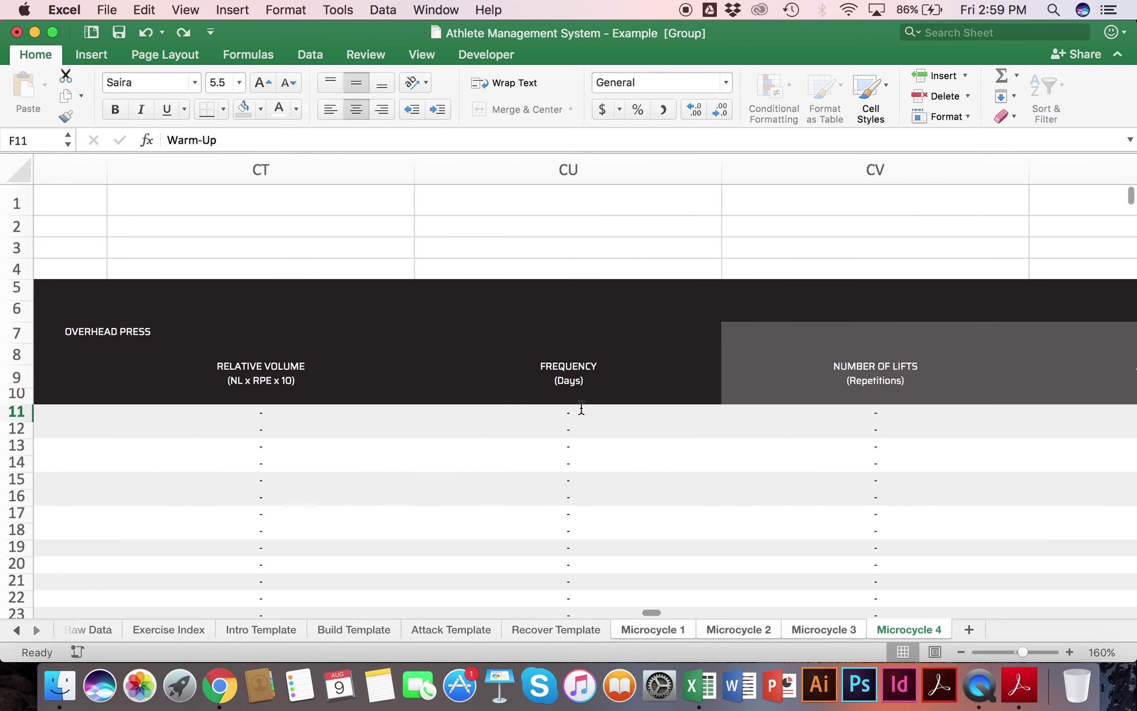
{"action": "left_click", "coordinate": [596, 424]}
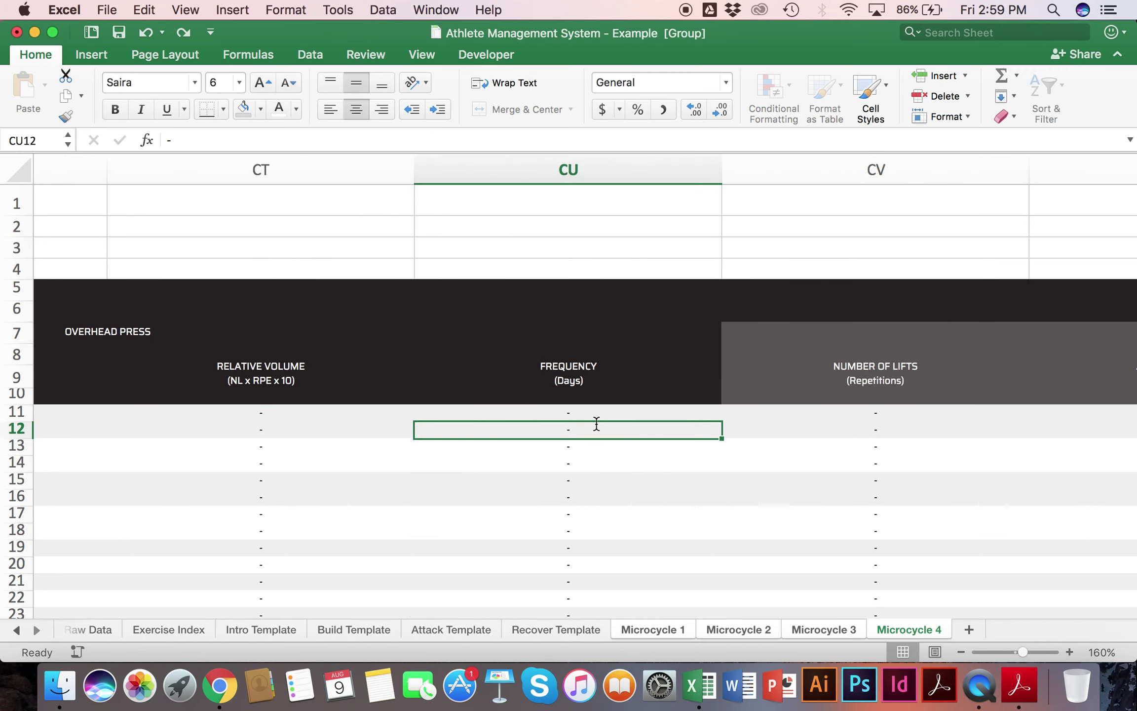
{"action": "scroll", "coordinate": [596, 423], "scroll_direction": "down", "scroll_amount": 10}
{"action": "scroll", "coordinate": [597, 424], "scroll_direction": "up", "scroll_amount": 10}
{"action": "scroll", "coordinate": [596, 423], "scroll_direction": "right", "scroll_amount": 10}
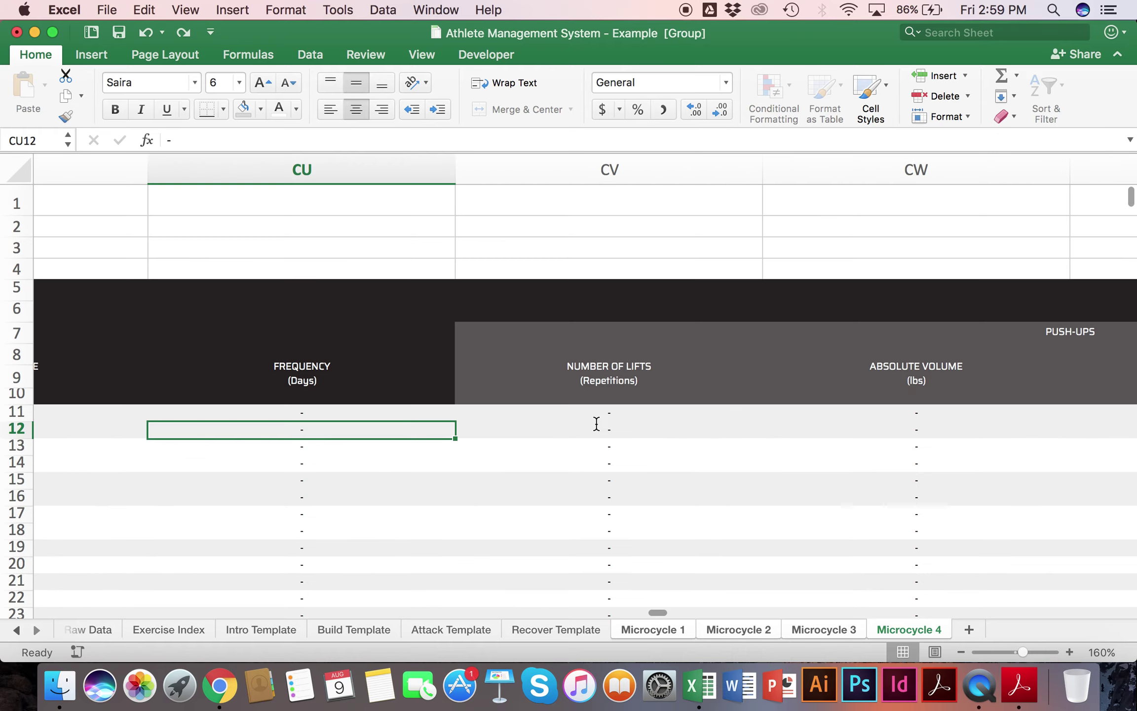
{"action": "scroll", "coordinate": [597, 423], "scroll_direction": "right", "scroll_amount": 20}
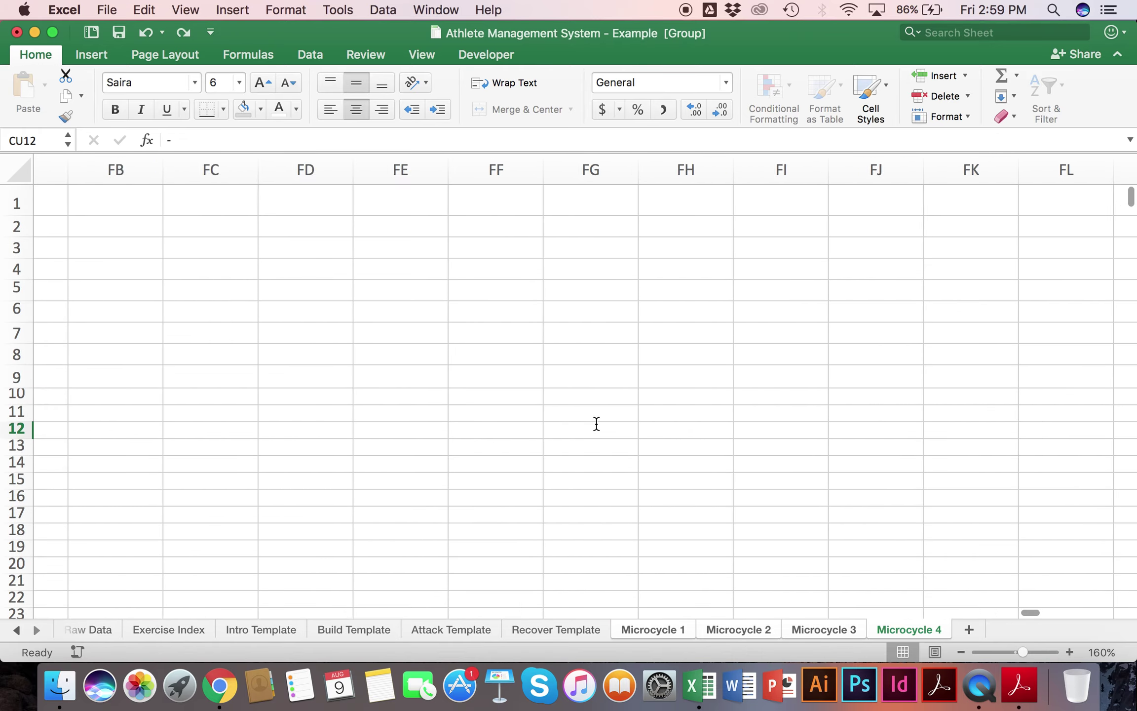
{"action": "scroll", "coordinate": [596, 423], "scroll_direction": "left", "scroll_amount": 20}
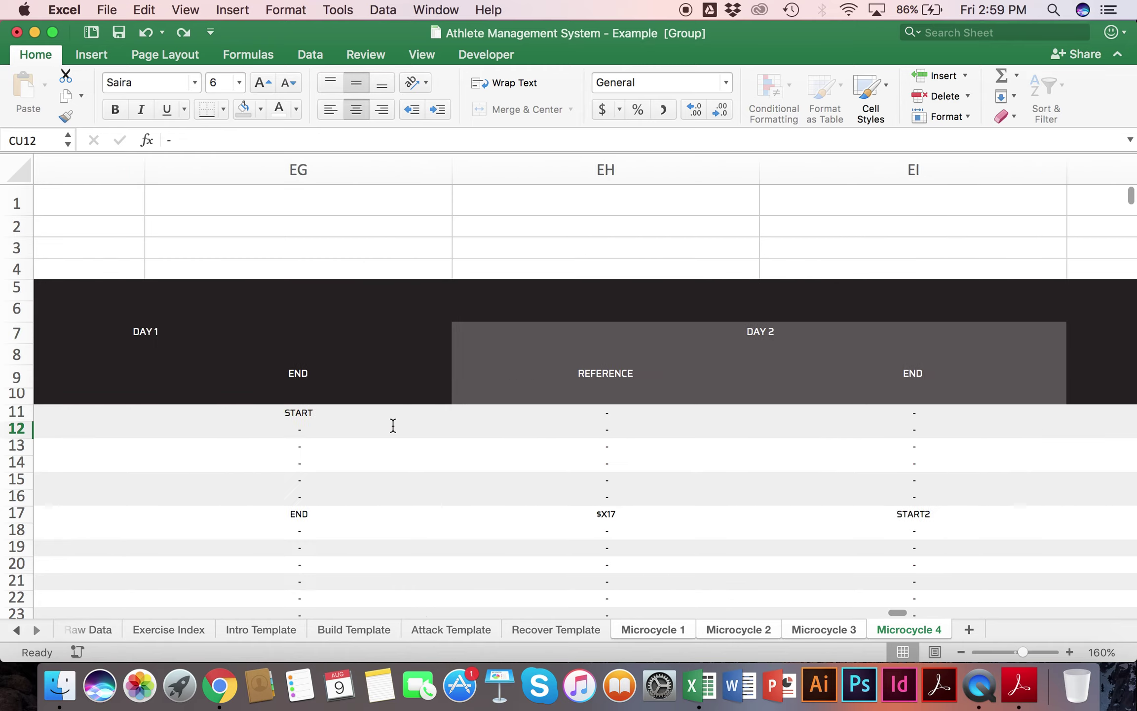
{"action": "scroll", "coordinate": [392, 425], "scroll_direction": "right", "scroll_amount": 2}
{"action": "scroll", "coordinate": [392, 426], "scroll_direction": "down", "scroll_amount": 10}
{"action": "scroll", "coordinate": [392, 425], "scroll_direction": "left", "scroll_amount": 20}
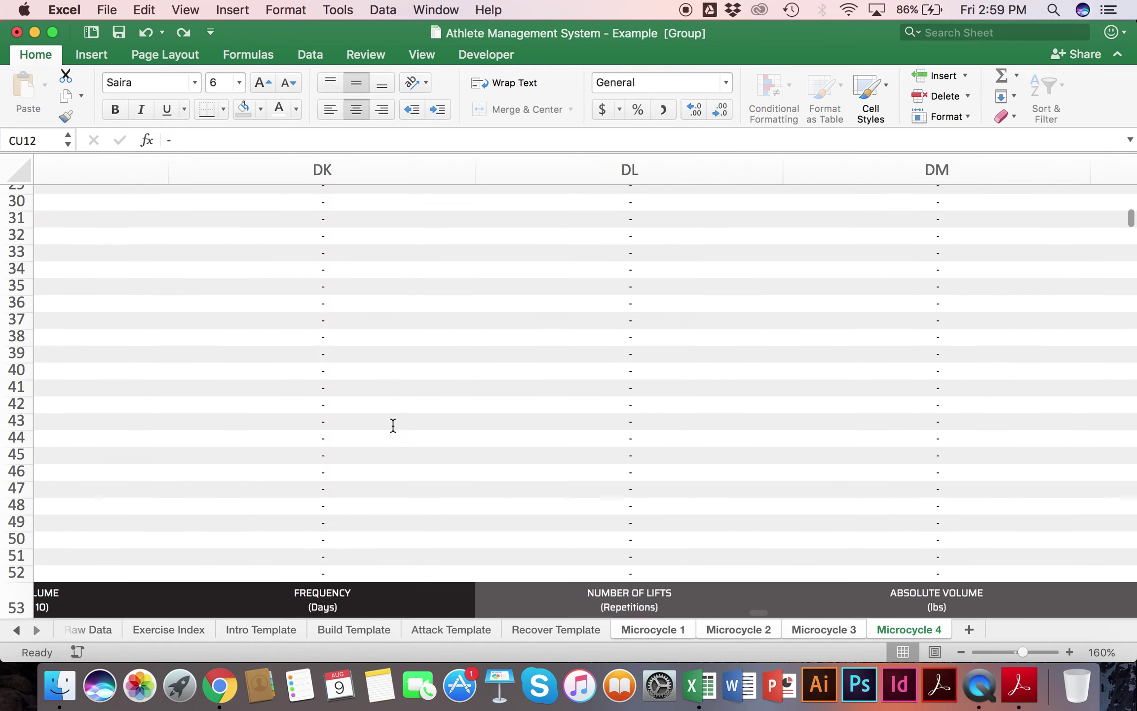
{"action": "scroll", "coordinate": [393, 425], "scroll_direction": "left", "scroll_amount": 15}
{"action": "scroll", "coordinate": [395, 426], "scroll_direction": "down", "scroll_amount": 2}
{"action": "scroll", "coordinate": [395, 426], "scroll_direction": "left", "scroll_amount": 15}
{"action": "scroll", "coordinate": [396, 425], "scroll_direction": "down", "scroll_amount": 1}
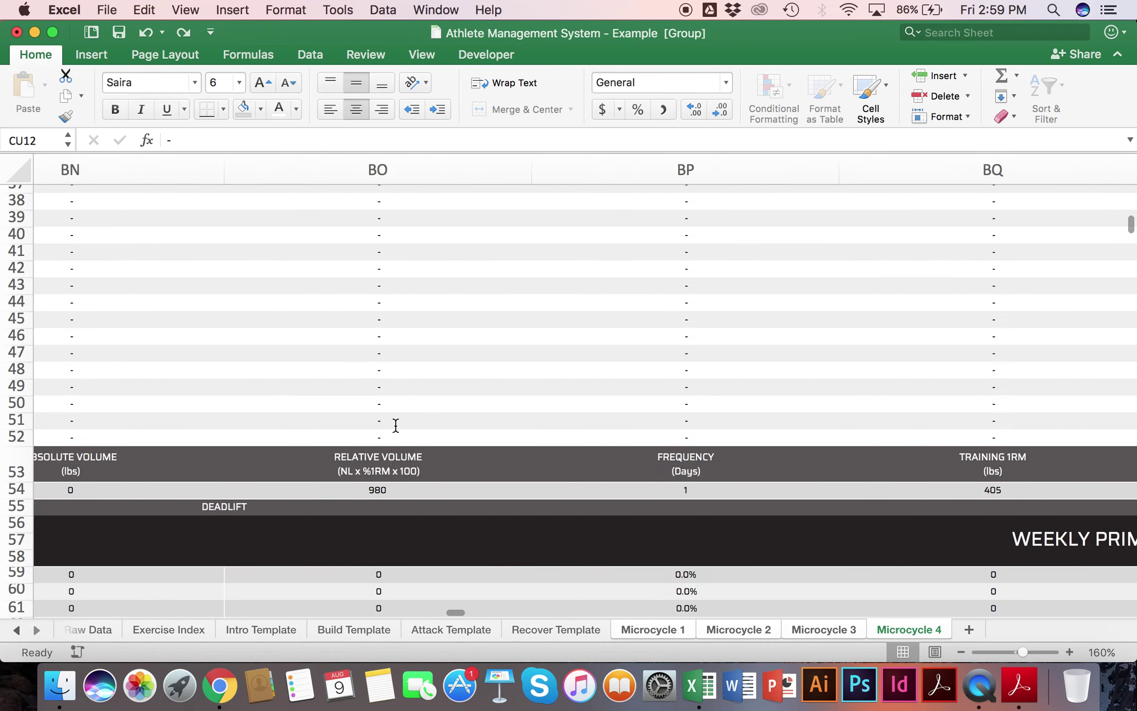
{"action": "scroll", "coordinate": [396, 425], "scroll_direction": "left", "scroll_amount": 20}
{"action": "scroll", "coordinate": [396, 425], "scroll_direction": "up", "scroll_amount": 1}
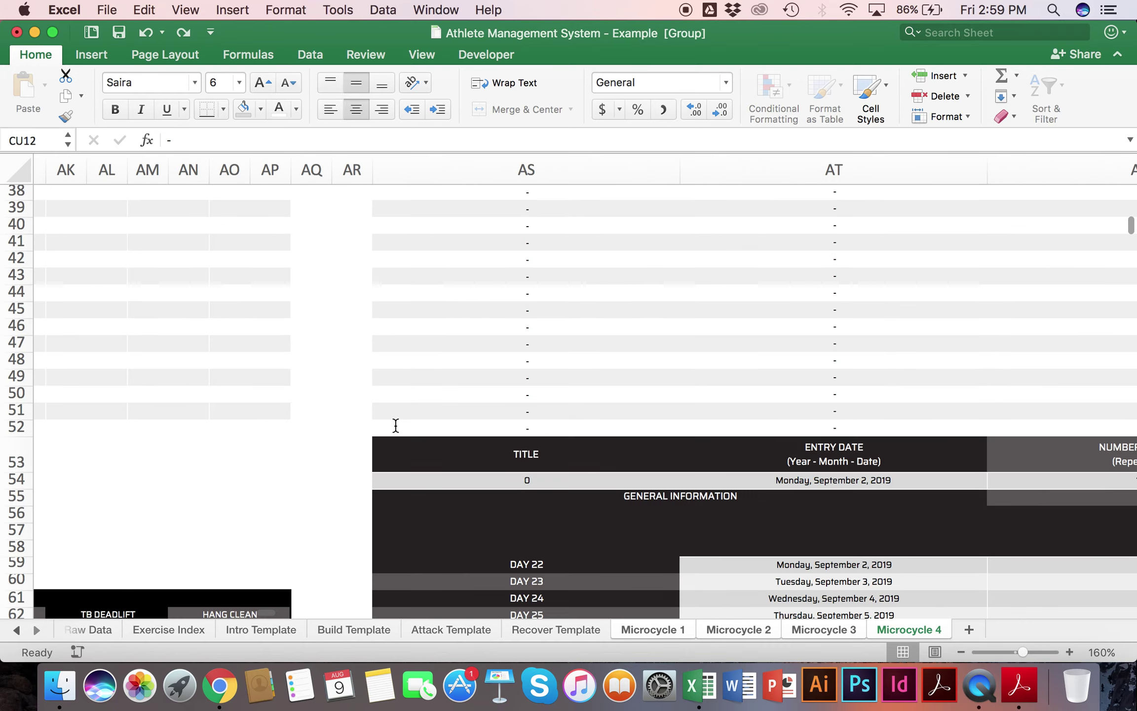
{"action": "scroll", "coordinate": [395, 425], "scroll_direction": "down", "scroll_amount": 5}
{"action": "scroll", "coordinate": [395, 425], "scroll_direction": "right", "scroll_amount": 20}
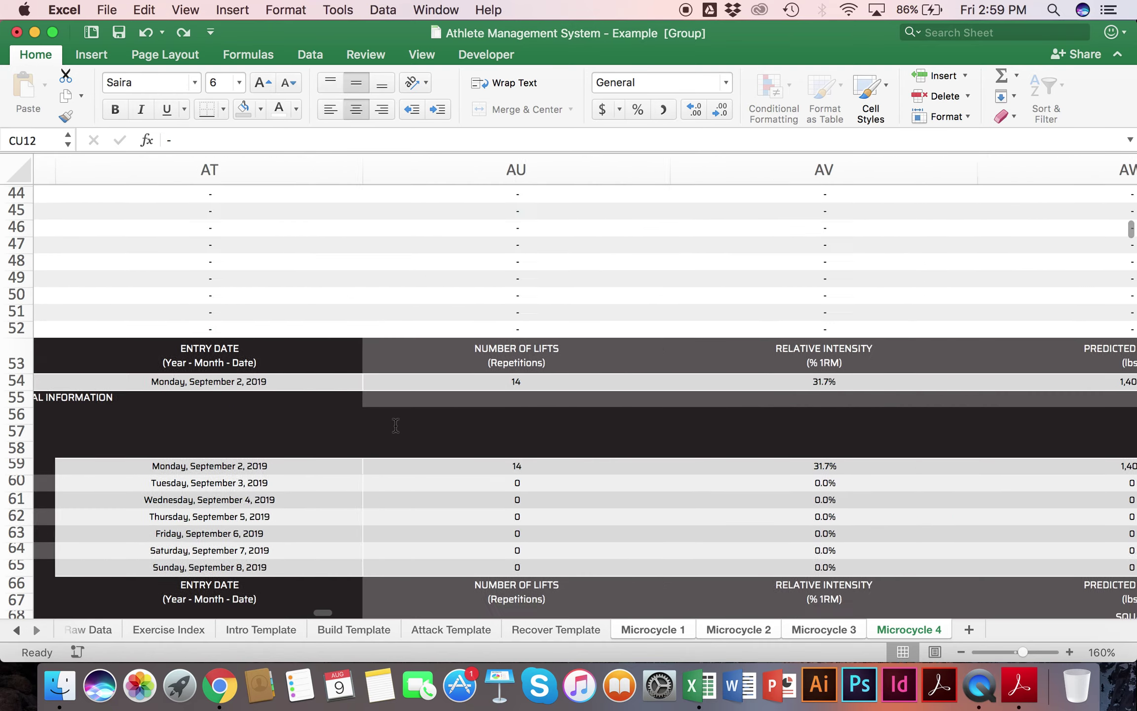
{"action": "scroll", "coordinate": [575, 451], "scroll_direction": "up", "scroll_amount": 3}
{"action": "scroll", "coordinate": [351, 451], "scroll_direction": "left", "scroll_amount": 5}
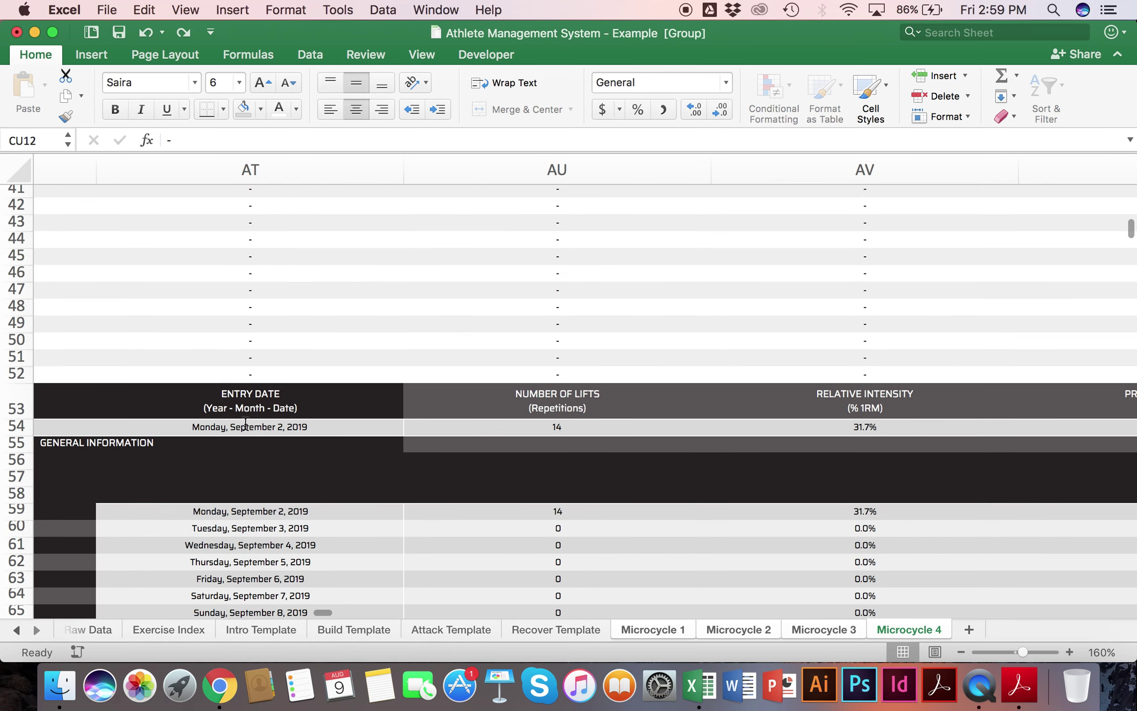
{"action": "left_click", "coordinate": [244, 427]}
{"action": "scroll", "coordinate": [421, 417], "scroll_direction": "right", "scroll_amount": 2}
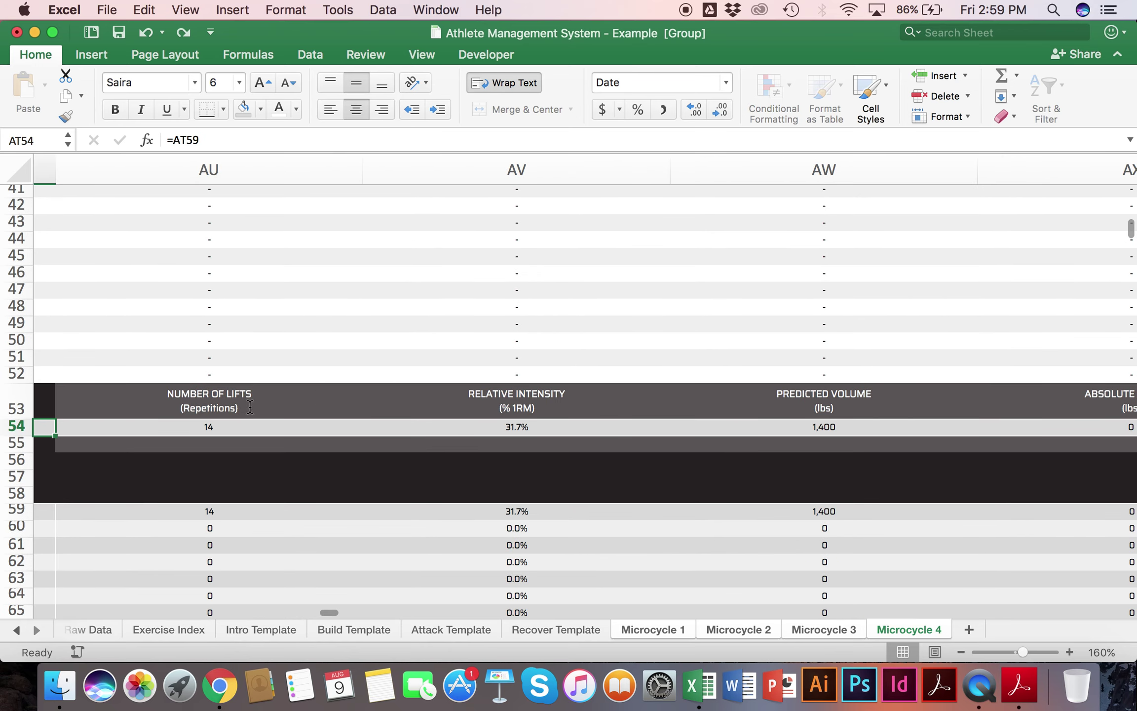
{"action": "left_click", "coordinate": [218, 426]}
{"action": "left_click", "coordinate": [512, 426]}
{"action": "scroll", "coordinate": [512, 427], "scroll_direction": "right", "scroll_amount": 2}
{"action": "scroll", "coordinate": [511, 427], "scroll_direction": "up", "scroll_amount": 1}
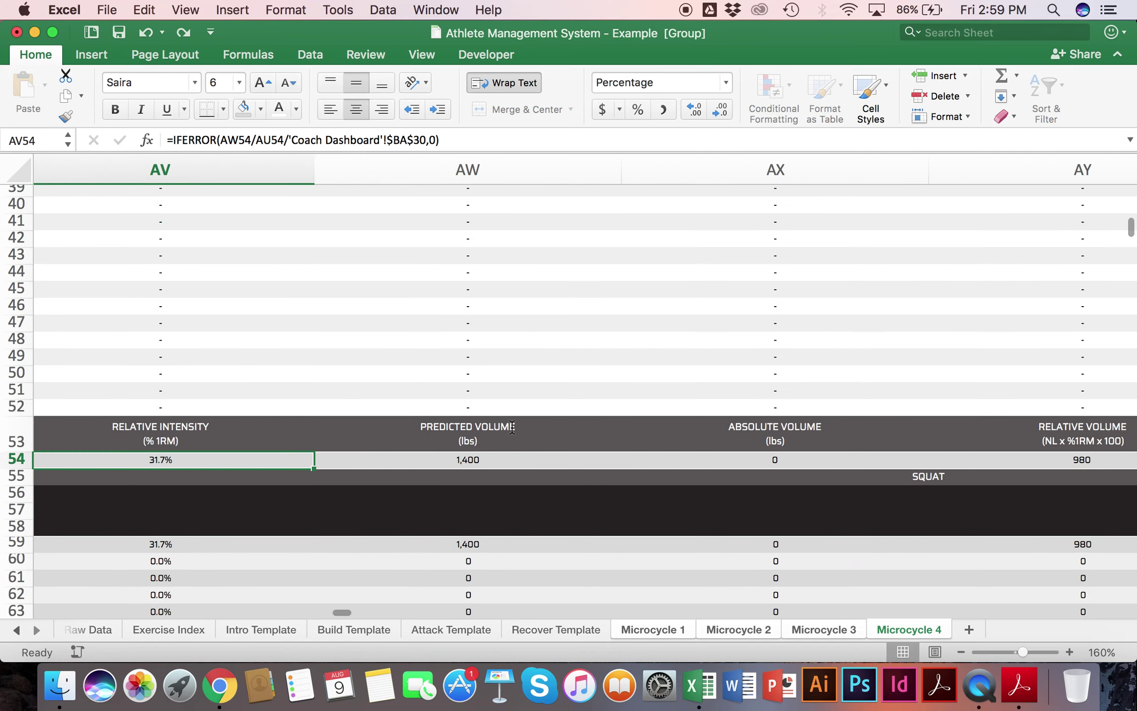
{"action": "left_click", "coordinate": [572, 460]}
{"action": "scroll", "coordinate": [571, 457], "scroll_direction": "up", "scroll_amount": 10}
{"action": "scroll", "coordinate": [572, 458], "scroll_direction": "left", "scroll_amount": 15}
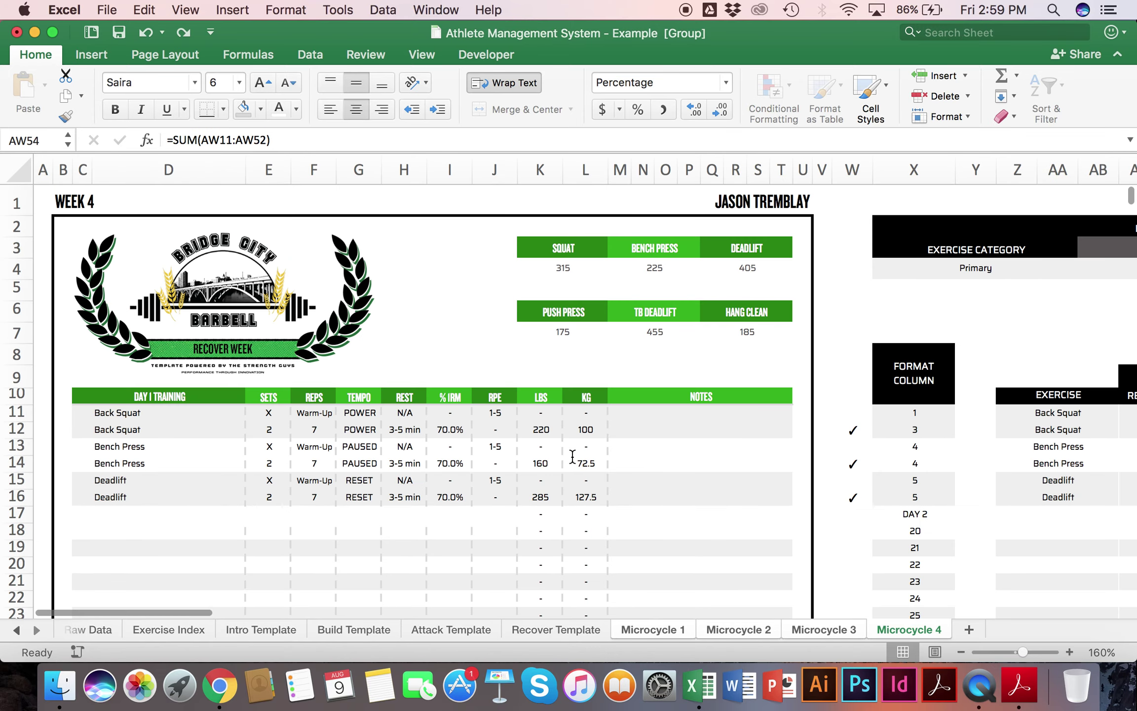
Step: Enter PREPARATORY PHASE in the E1 title cell and scroll down to confirm it in the summary
{"action": "left_click", "coordinate": [442, 201]}
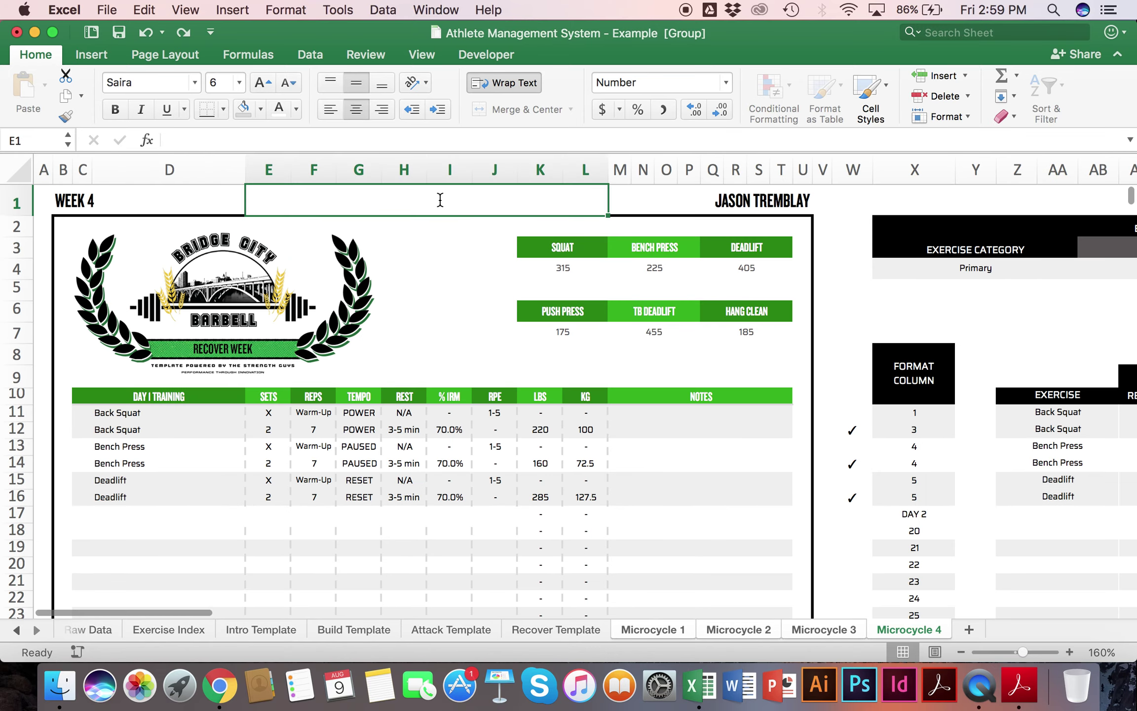
{"action": "left_click", "coordinate": [270, 135]}
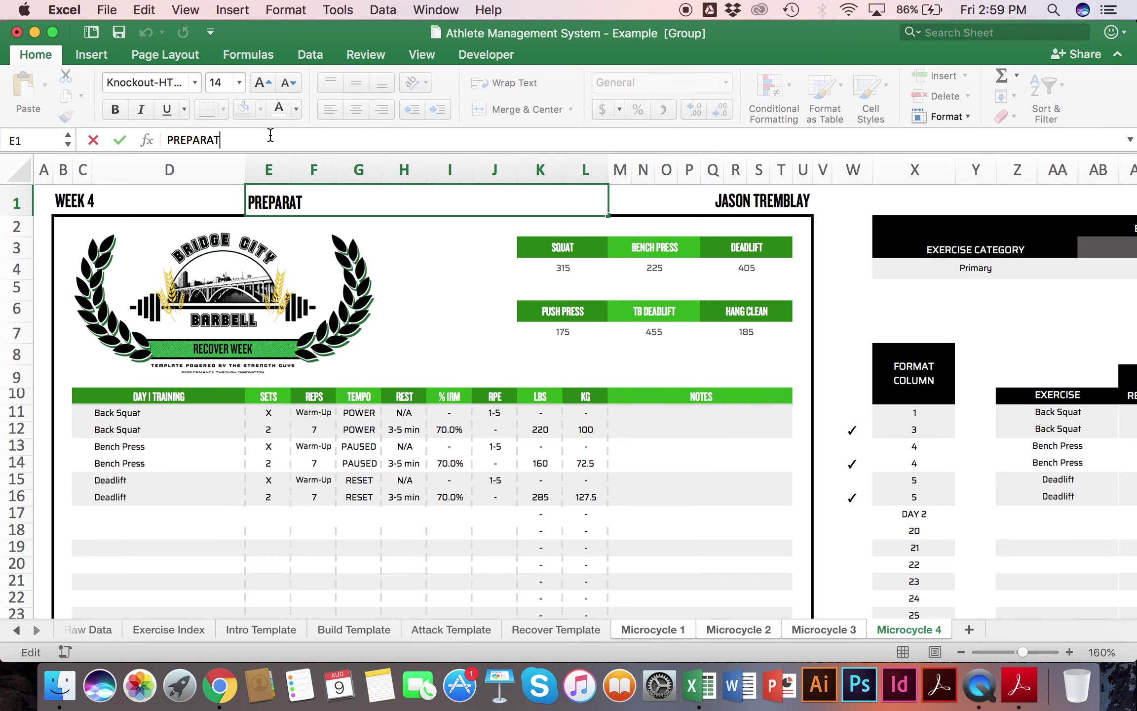
{"action": "key", "text": "Return"}
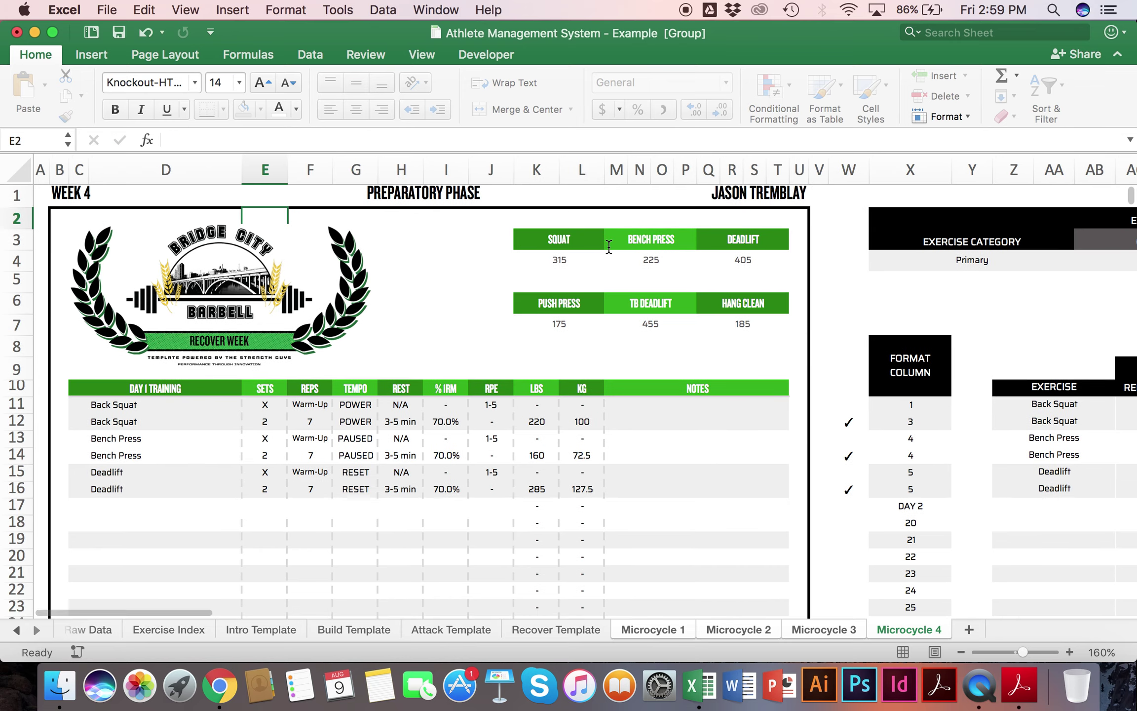
{"action": "scroll", "coordinate": [608, 247], "scroll_direction": "down", "scroll_amount": 15}
{"action": "scroll", "coordinate": [609, 247], "scroll_direction": "right", "scroll_amount": 10}
{"action": "scroll", "coordinate": [609, 247], "scroll_direction": "down", "scroll_amount": 3}
{"action": "scroll", "coordinate": [609, 247], "scroll_direction": "right", "scroll_amount": 5}
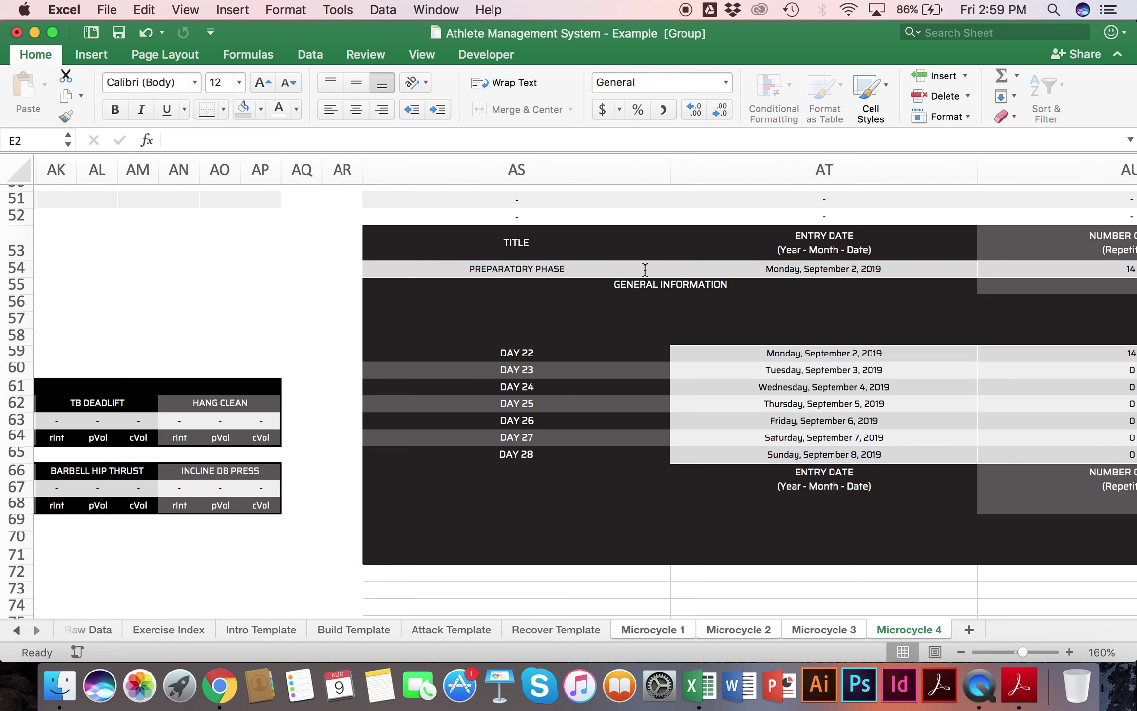
{"action": "scroll", "coordinate": [645, 266], "scroll_direction": "right", "scroll_amount": 5}
{"action": "scroll", "coordinate": [644, 267], "scroll_direction": "up", "scroll_amount": 5}
{"action": "scroll", "coordinate": [644, 266], "scroll_direction": "down", "scroll_amount": 3}
{"action": "scroll", "coordinate": [645, 269], "scroll_direction": "right", "scroll_amount": 5}
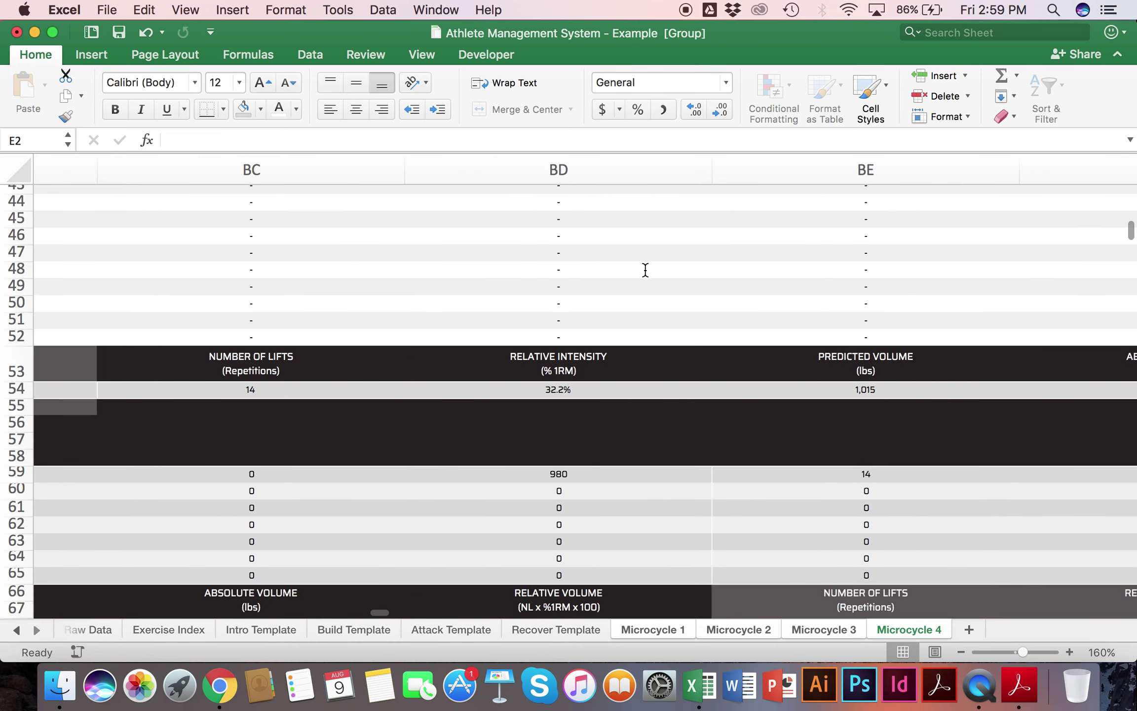
{"action": "scroll", "coordinate": [645, 269], "scroll_direction": "left", "scroll_amount": 15}
{"action": "scroll", "coordinate": [645, 269], "scroll_direction": "up", "scroll_amount": 15}
{"action": "scroll", "coordinate": [645, 269], "scroll_direction": "left", "scroll_amount": 10}
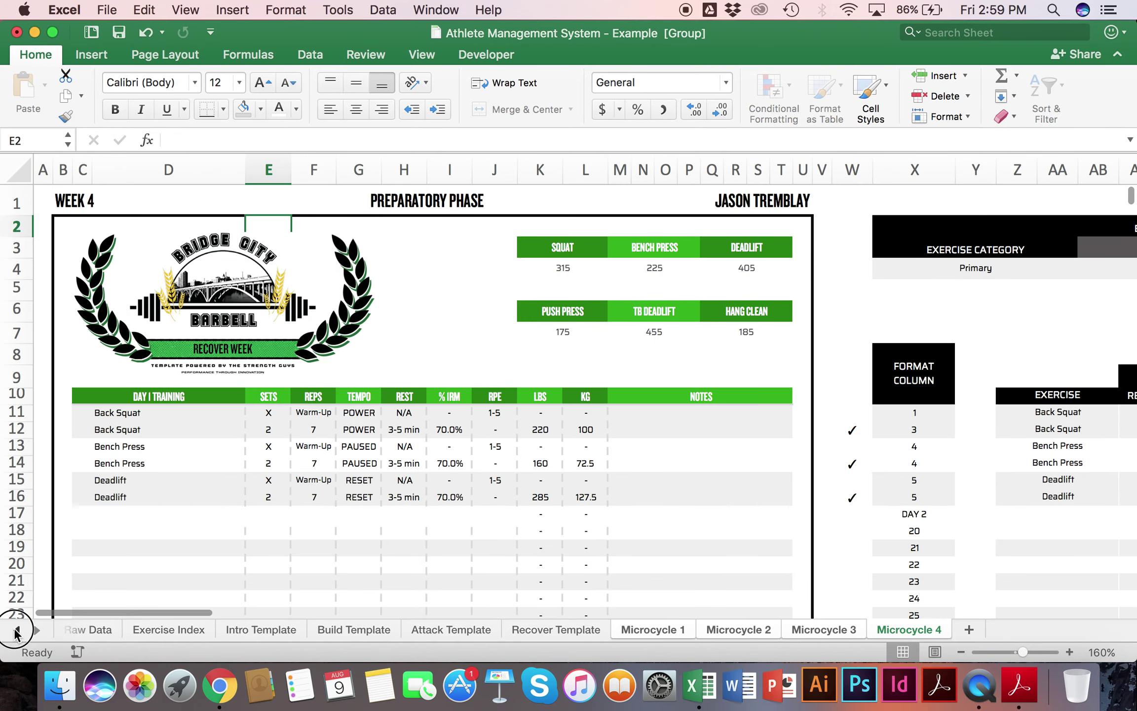
Step: Run UPDATE on the Coach Dashboard and check the new entry in Raw Data
{"action": "left_click", "coordinate": [16, 629]}
{"action": "left_click", "coordinate": [297, 634]}
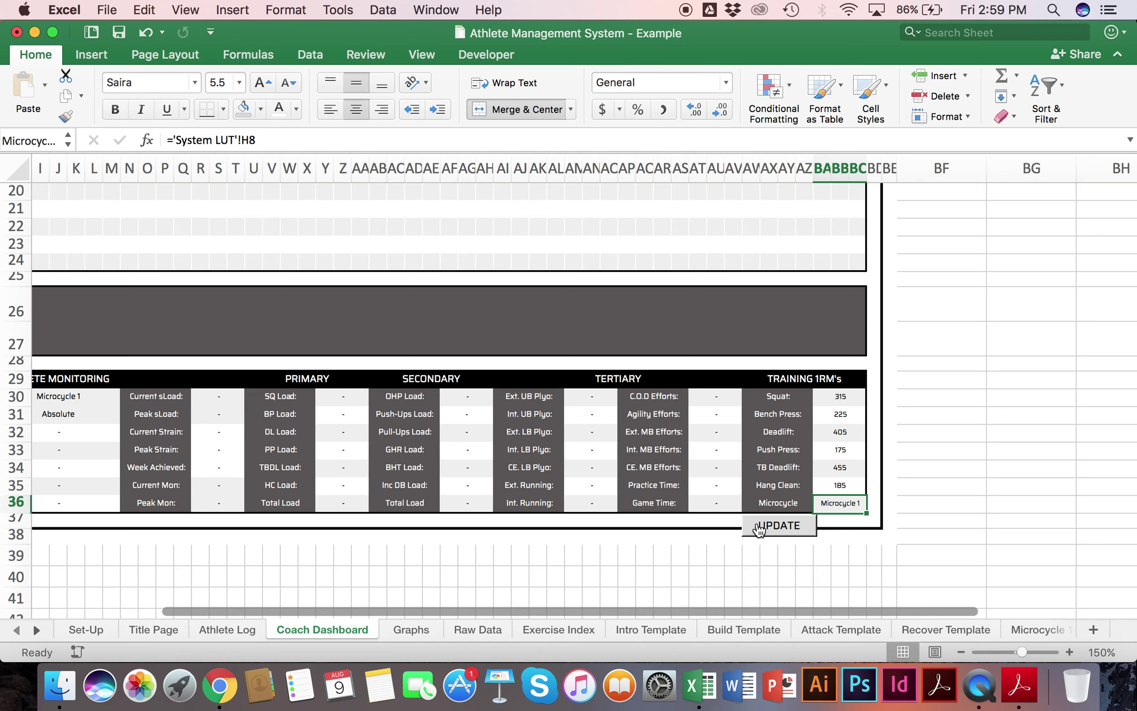
{"action": "left_click", "coordinate": [848, 505]}
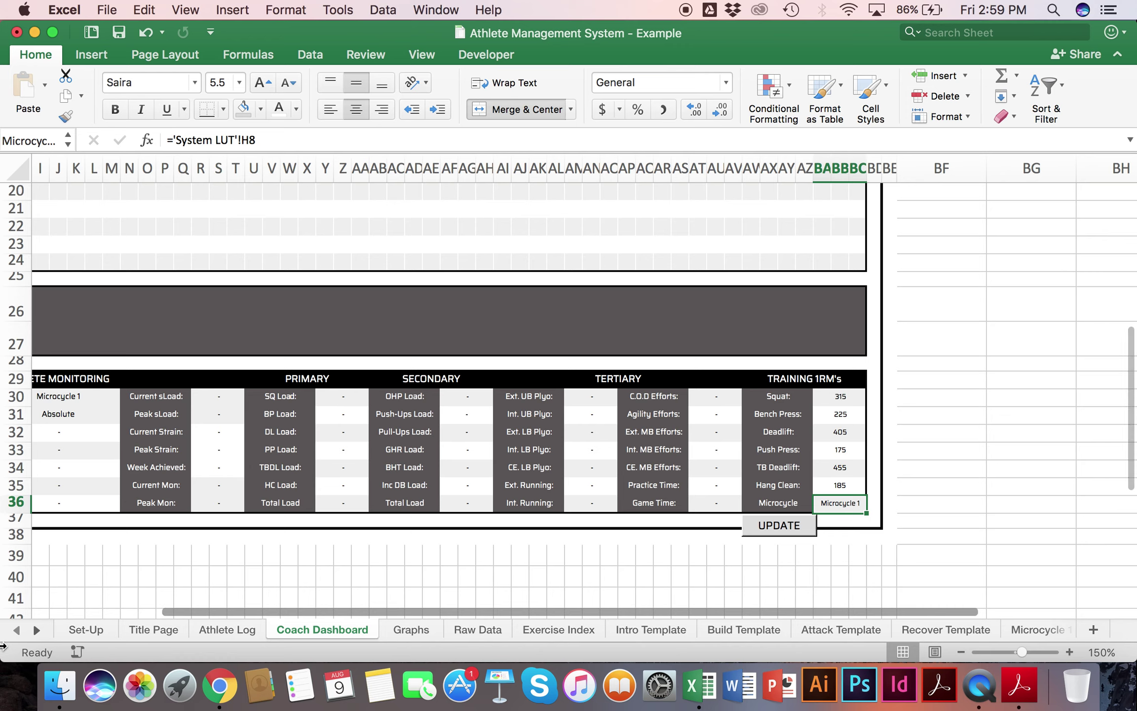
{"action": "left_click", "coordinate": [36, 629]}
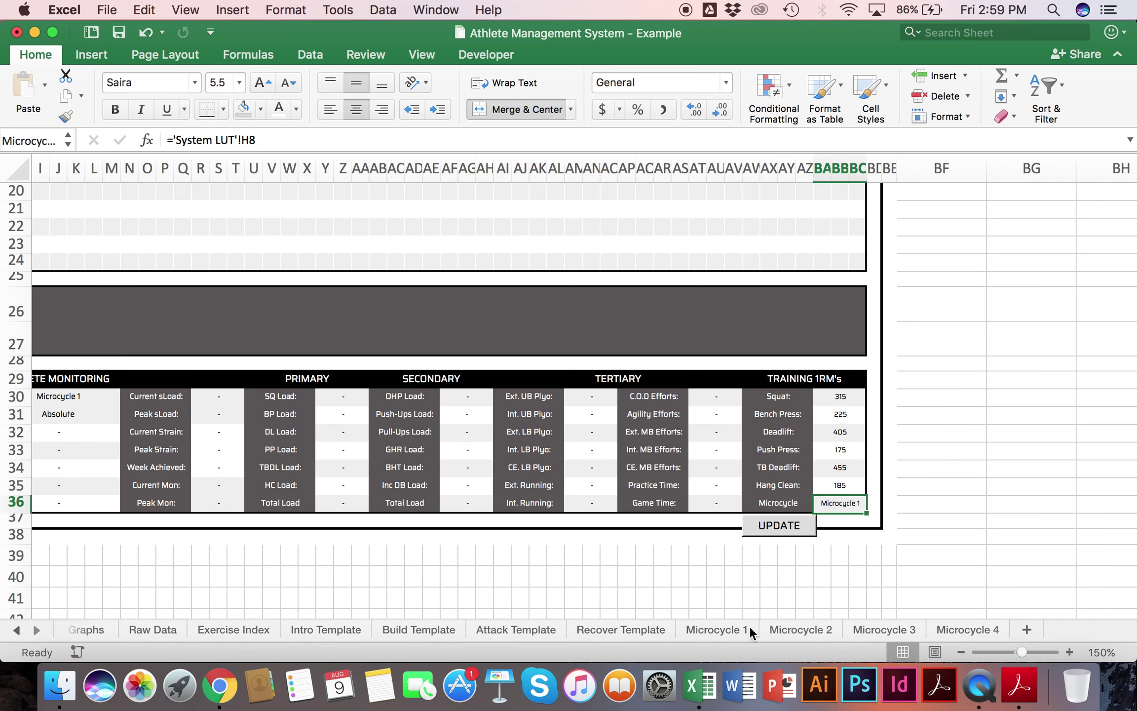
{"action": "left_click", "coordinate": [163, 627]}
{"action": "scroll", "coordinate": [150, 425], "scroll_direction": "left", "scroll_amount": 20}
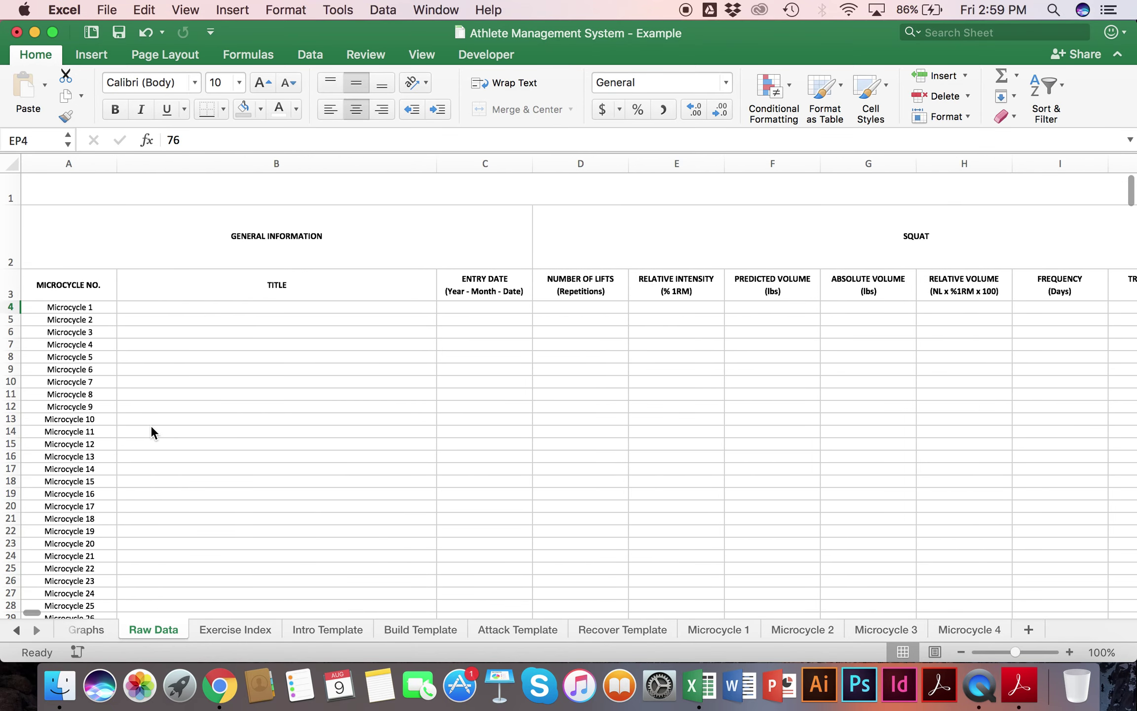
Step: Run the Coach Dashboard UPDATE again for the remaining microcycles
{"action": "left_click", "coordinate": [18, 630]}
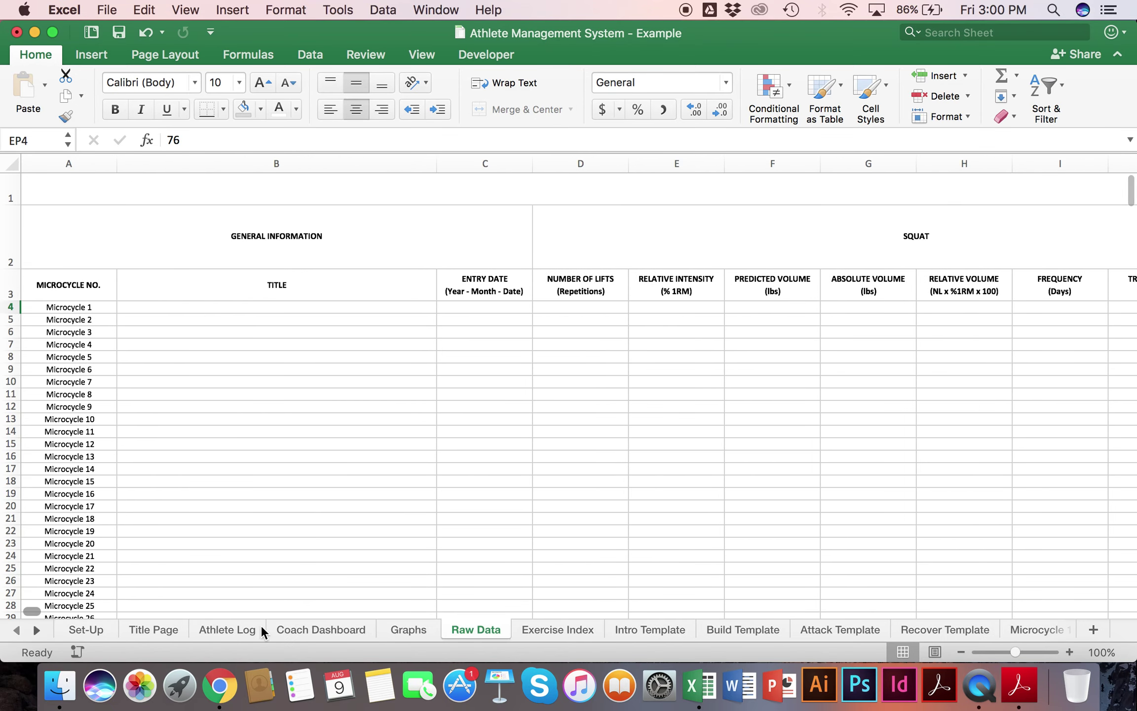
{"action": "left_click", "coordinate": [332, 627]}
{"action": "left_click", "coordinate": [784, 525]}
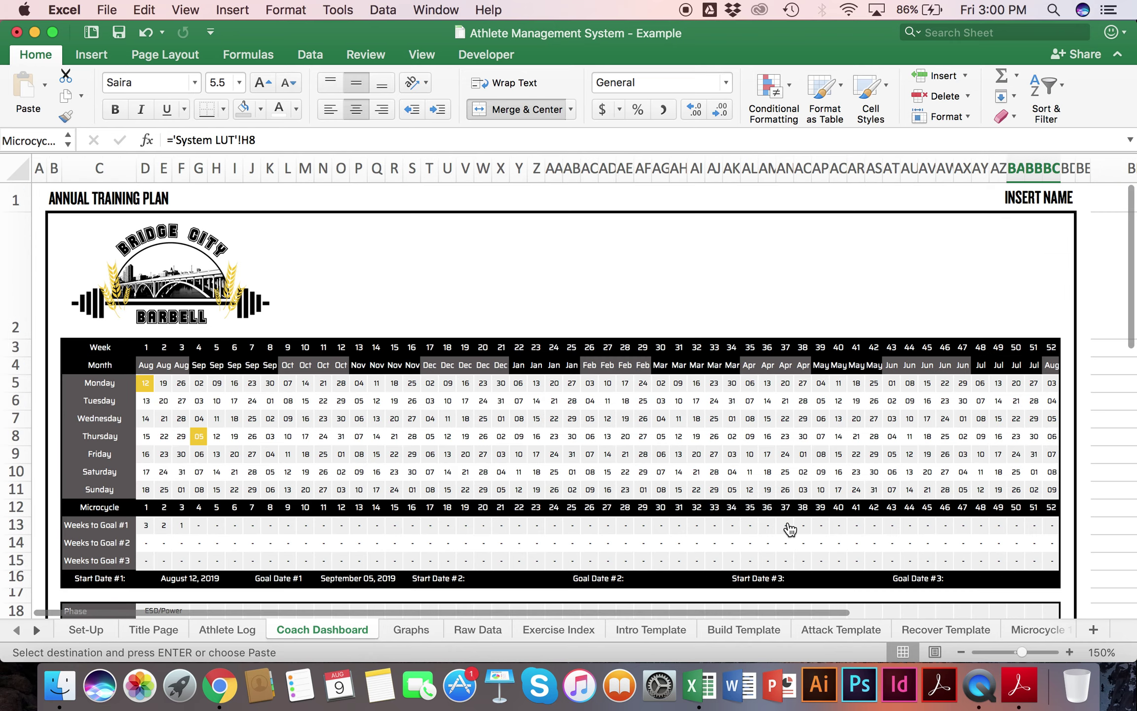
{"action": "scroll", "coordinate": [843, 535], "scroll_direction": "down", "scroll_amount": 15}
{"action": "scroll", "coordinate": [843, 535], "scroll_direction": "right", "scroll_amount": 5}
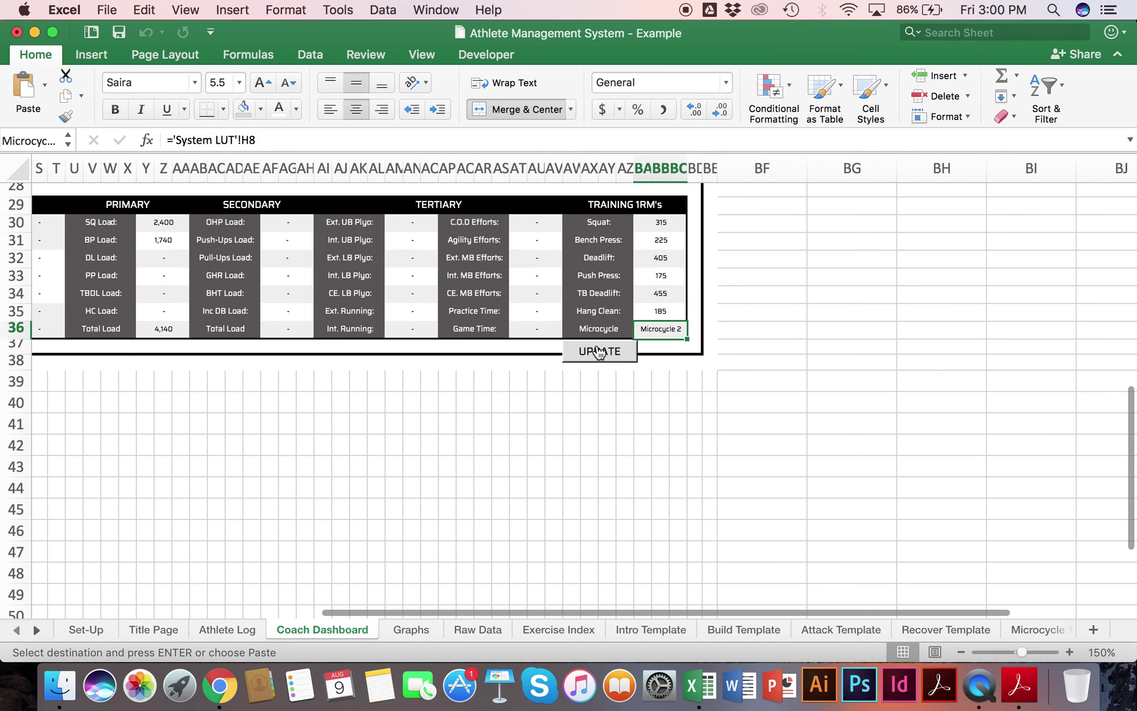
{"action": "left_click", "coordinate": [607, 359]}
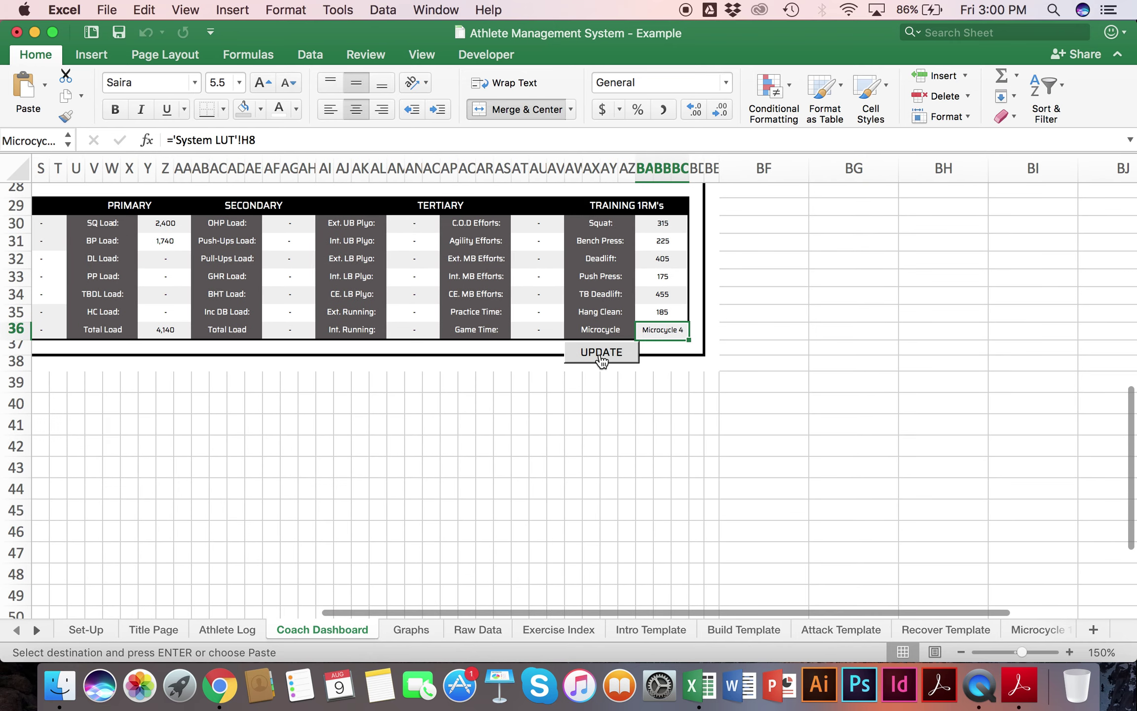
Step: Review the Microcycles 1–4 squat figures in Raw Data, then return to Microcycle 4
{"action": "left_click", "coordinate": [474, 629]}
{"action": "scroll", "coordinate": [296, 385], "scroll_direction": "left", "scroll_amount": 20}
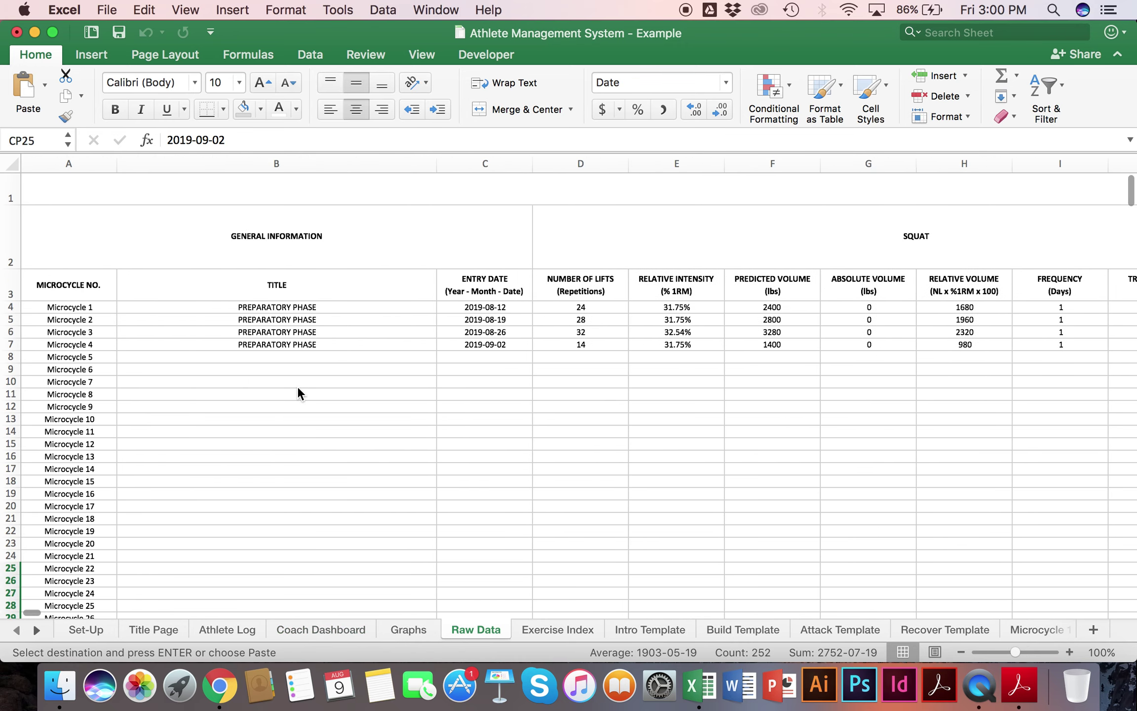
{"action": "left_click_drag", "start_coordinate": [607, 307], "coordinate": [1018, 344]}
{"action": "scroll", "coordinate": [1017, 341], "scroll_direction": "right", "scroll_amount": 3}
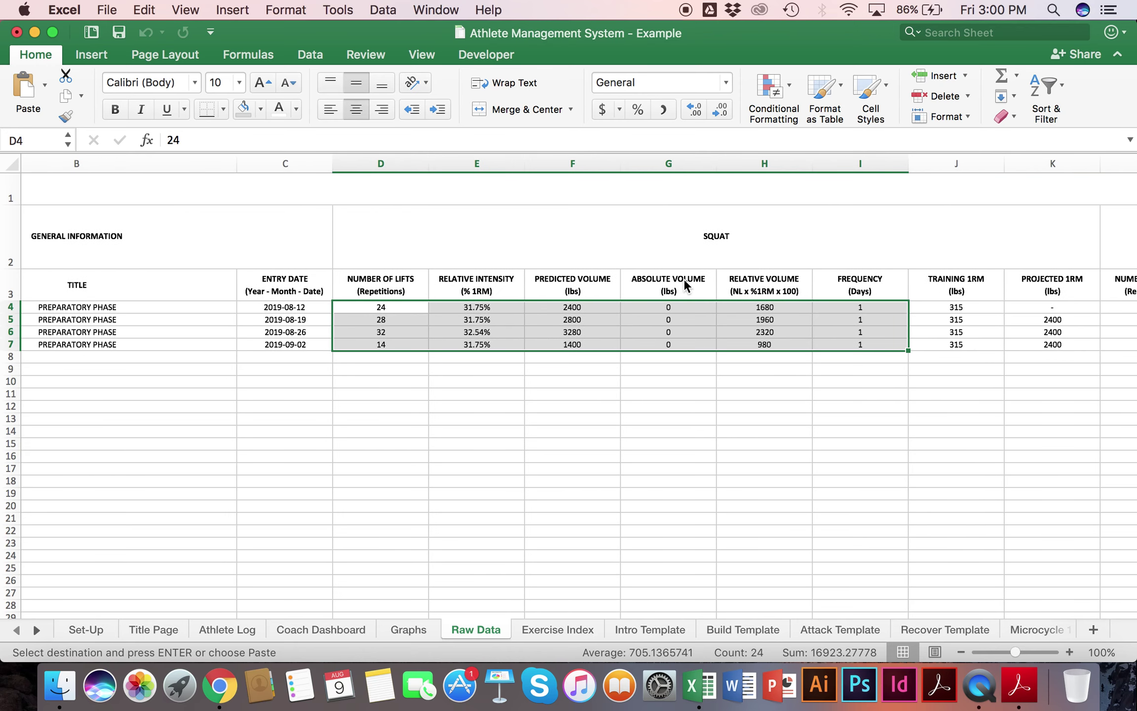
{"action": "left_click", "coordinate": [38, 633]}
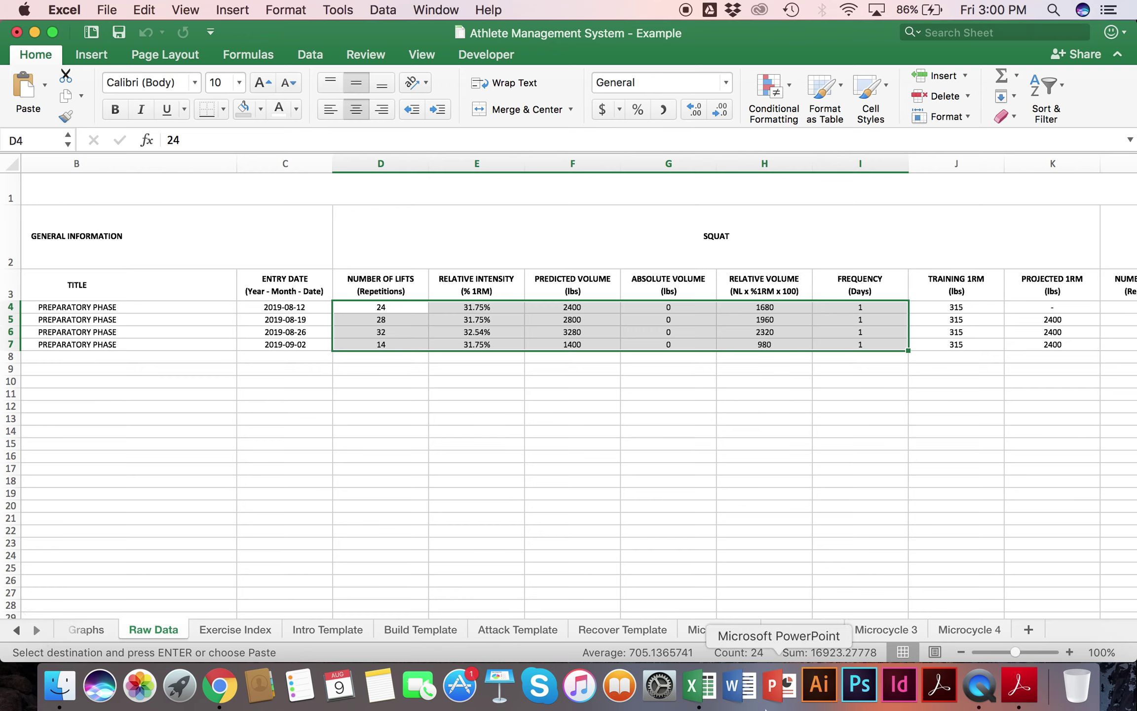
{"action": "left_click", "coordinate": [964, 627]}
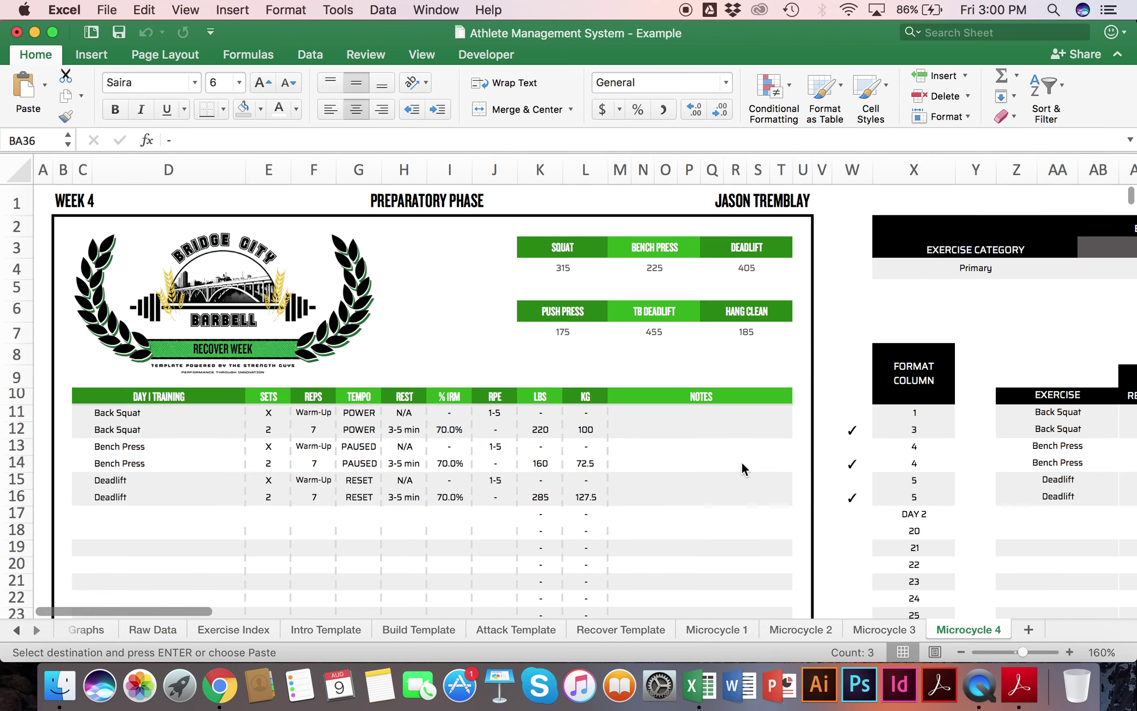
Step: Inspect Microcycle 4's Squat volume cells: 31.7% intensity, 3,280 predicted, 1,400 volume
{"action": "scroll", "coordinate": [741, 461], "scroll_direction": "right", "scroll_amount": 20}
{"action": "scroll", "coordinate": [741, 461], "scroll_direction": "down", "scroll_amount": 15}
{"action": "scroll", "coordinate": [741, 463], "scroll_direction": "down", "scroll_amount": 5}
{"action": "scroll", "coordinate": [742, 463], "scroll_direction": "left", "scroll_amount": 15}
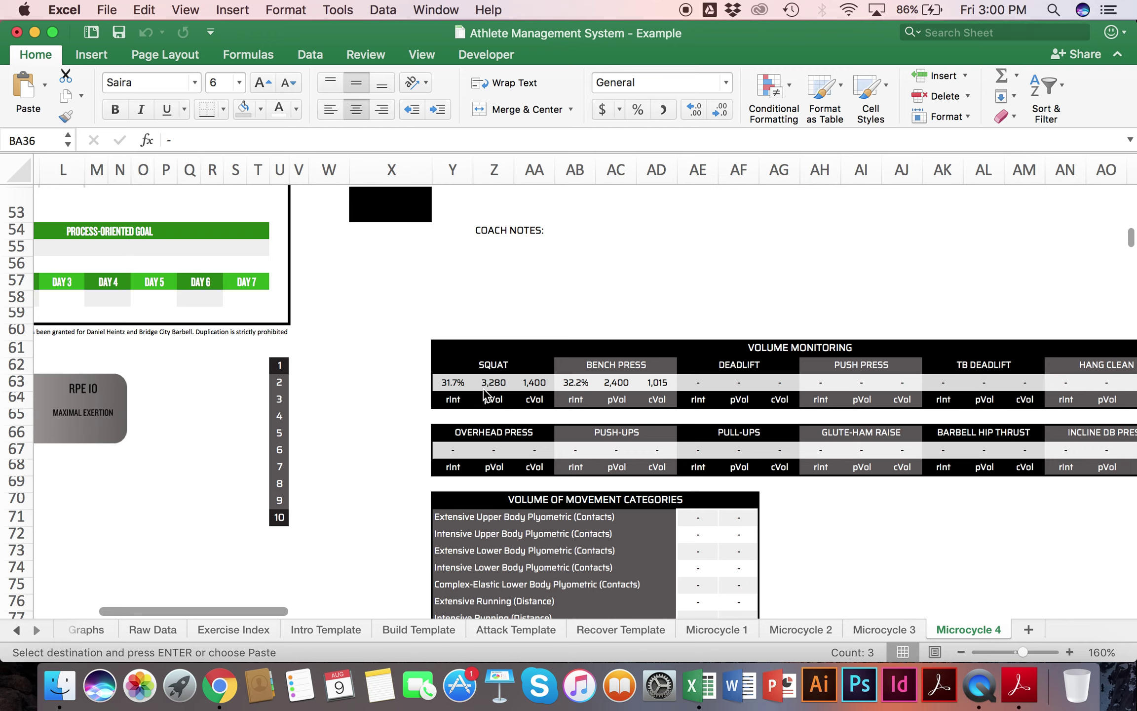
{"action": "left_click", "coordinate": [456, 387]}
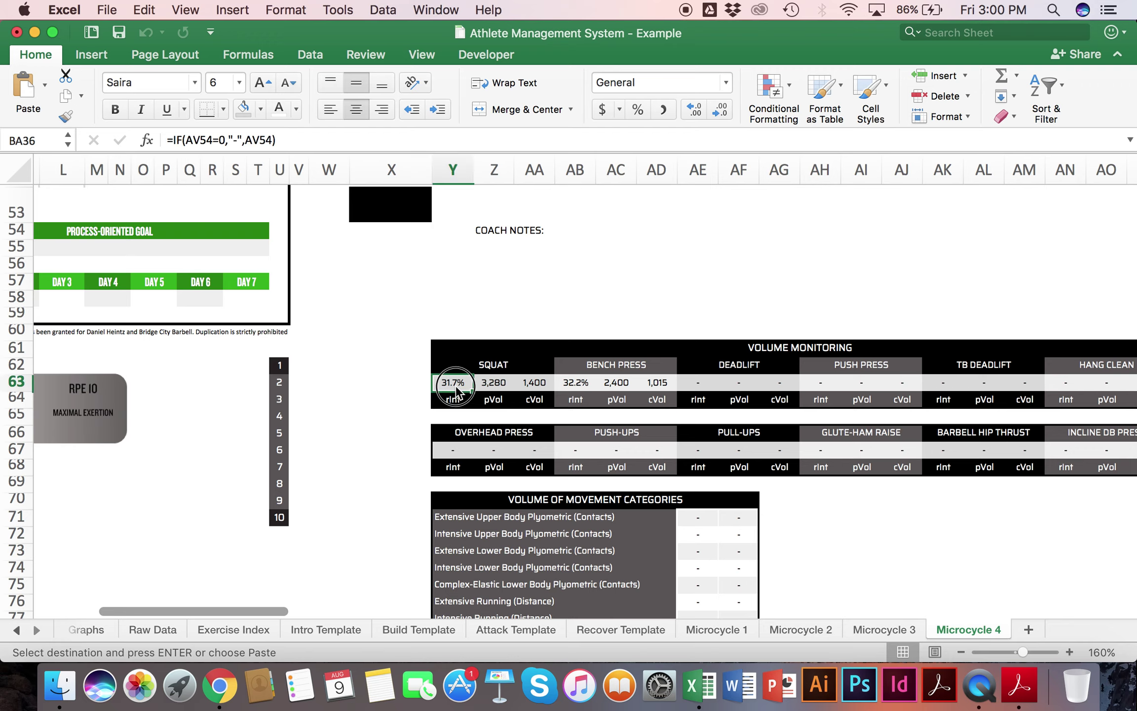
{"action": "left_click", "coordinate": [499, 388]}
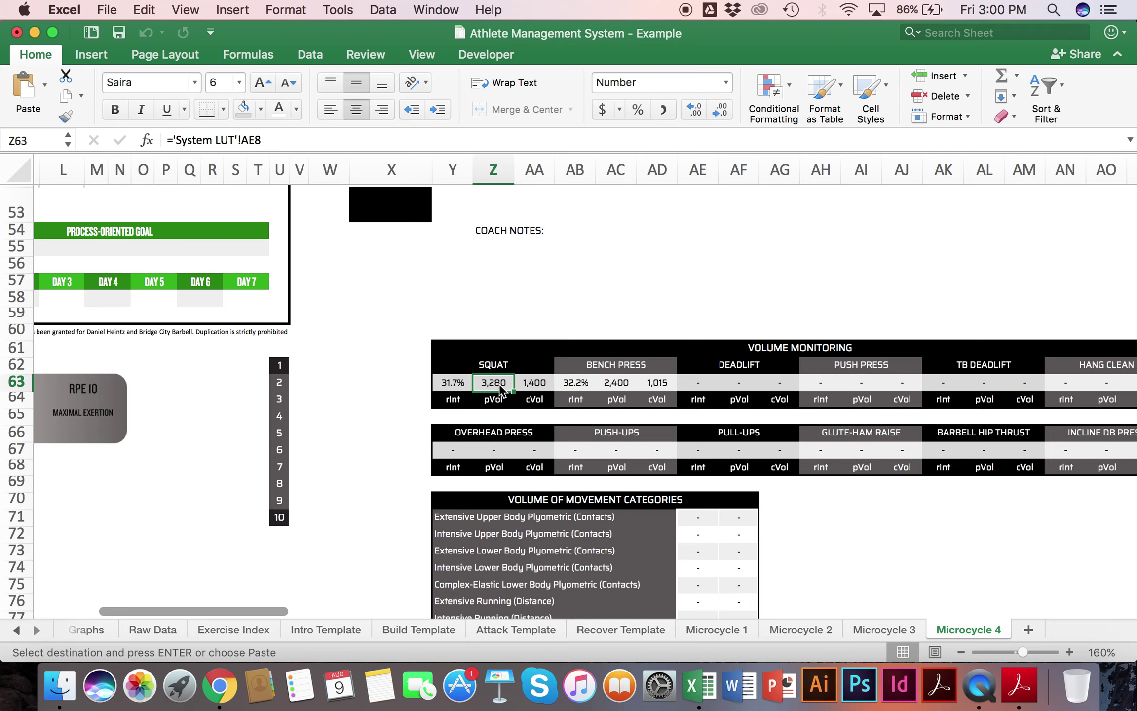
{"action": "left_click", "coordinate": [531, 390]}
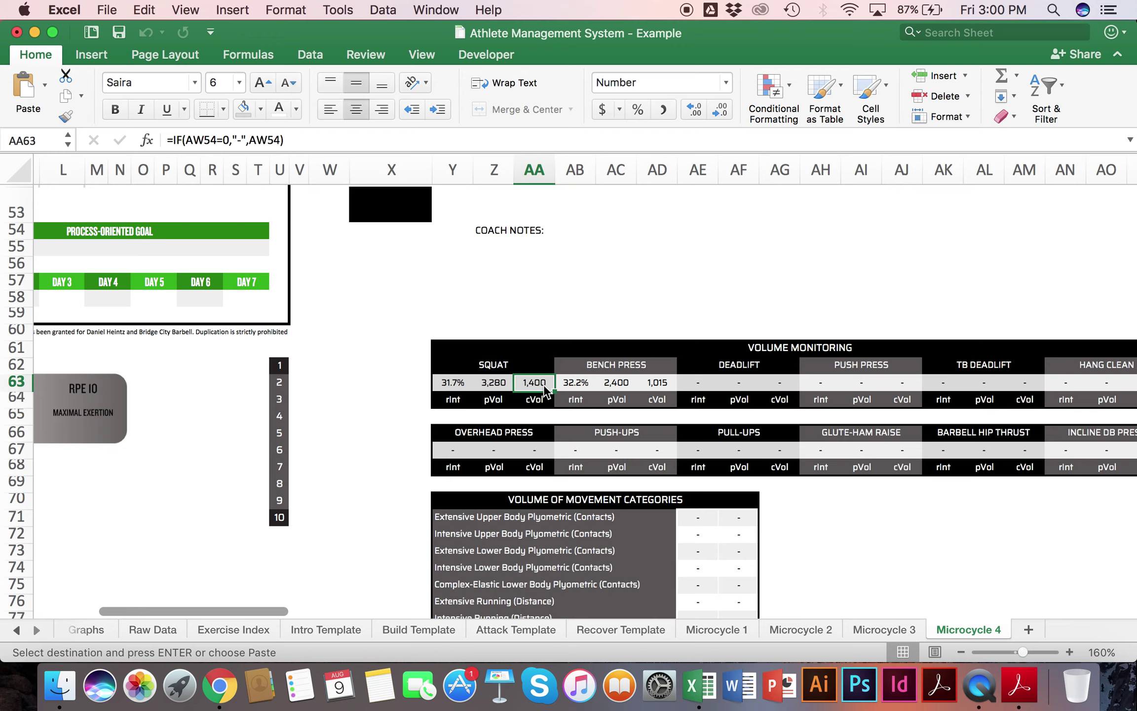
{"action": "left_click", "coordinate": [509, 378]}
Step: Compare the Squat pVol formula on Microcycle 3 with Microcycle 4
{"action": "left_click", "coordinate": [886, 629]}
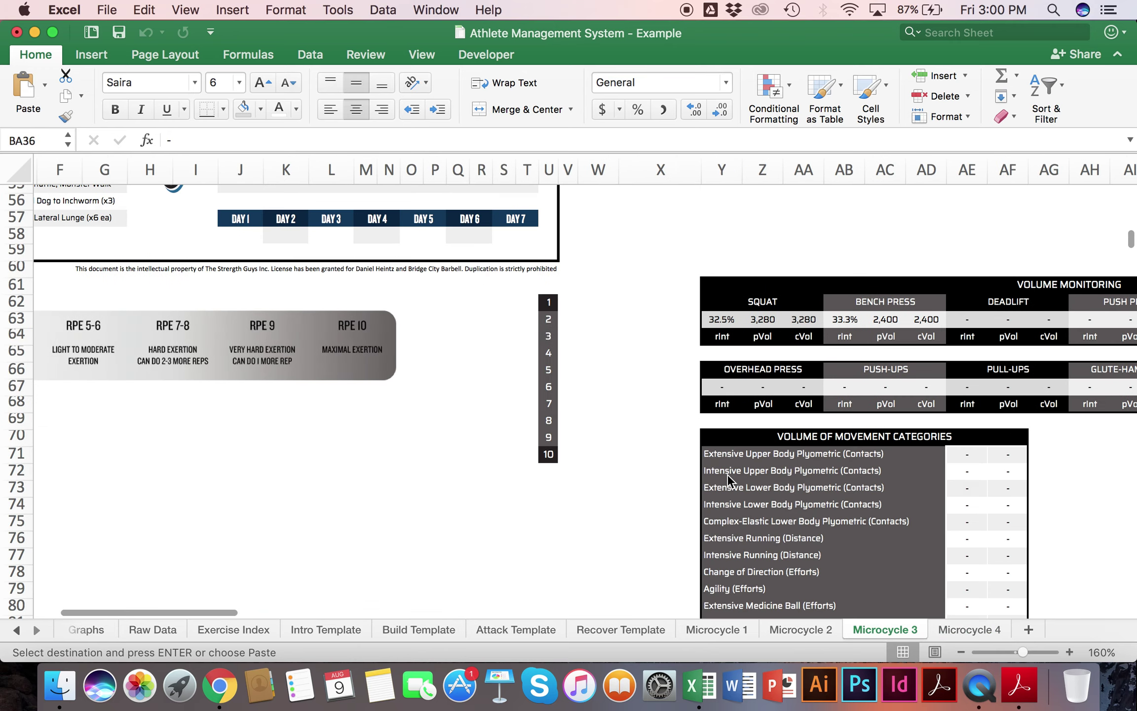
{"action": "scroll", "coordinate": [726, 473], "scroll_direction": "right", "scroll_amount": 5}
{"action": "left_click", "coordinate": [508, 336]}
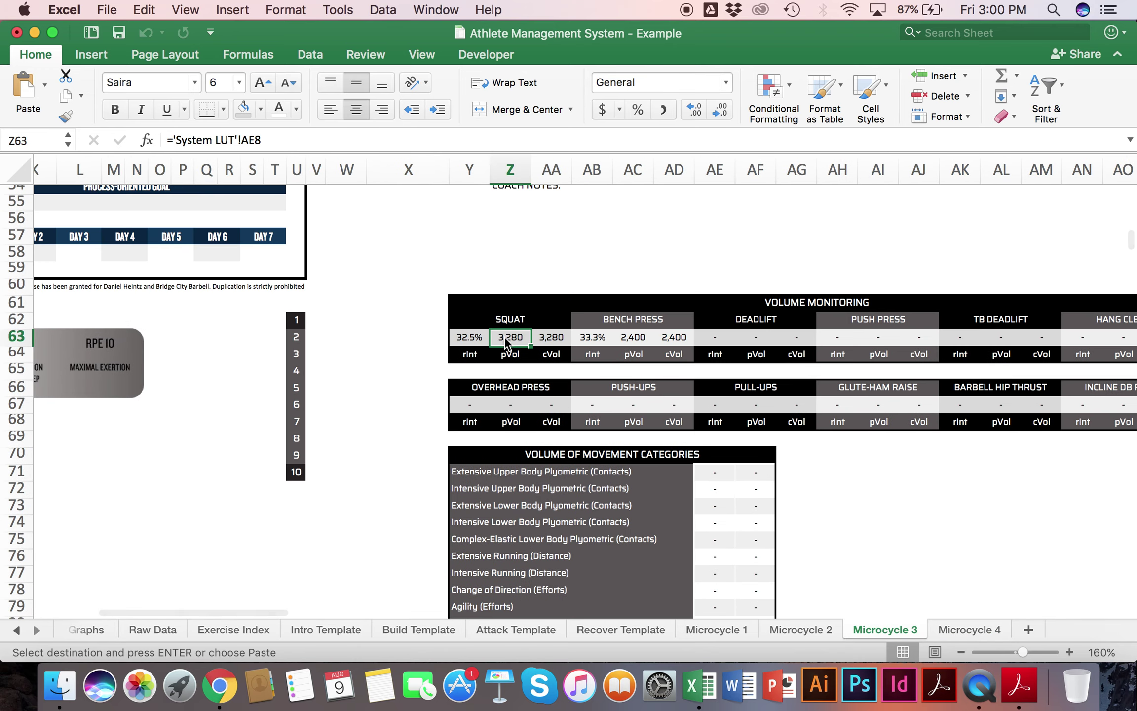
{"action": "left_click", "coordinate": [965, 627]}
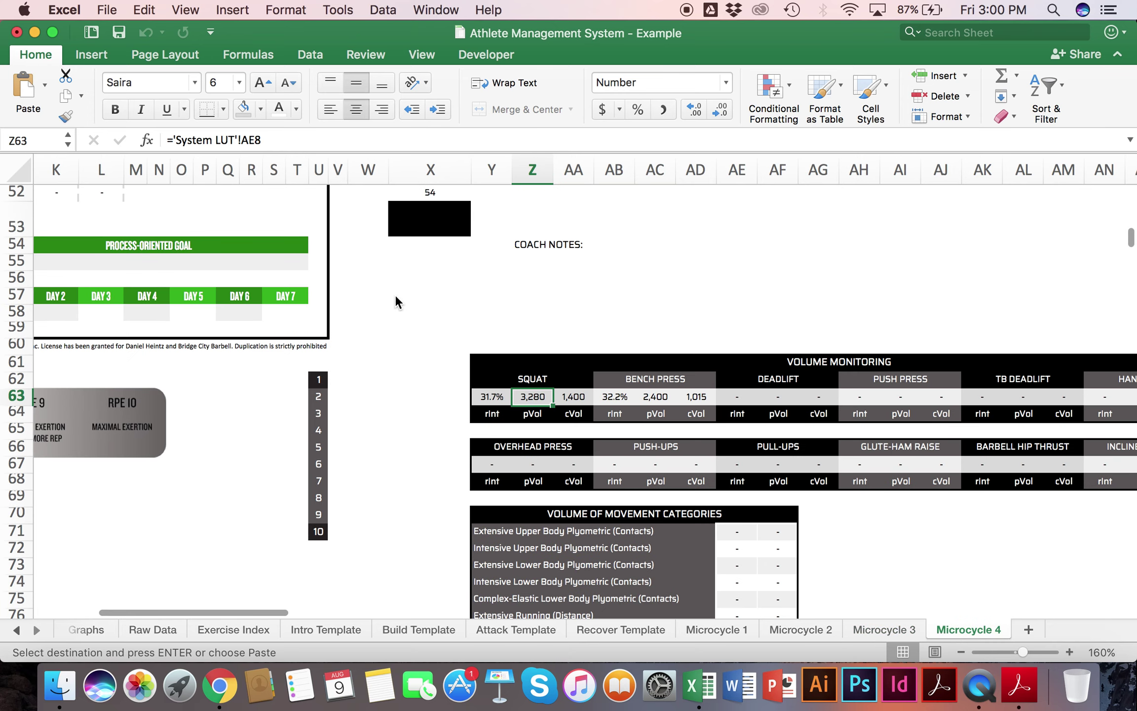
Step: Check the Squat rInt, cVol and pVol, Bench Press pVol and Deadlift rInt formulas
{"action": "mouse_move", "coordinate": [478, 393]}
{"action": "left_mouse_down"}
{"action": "mouse_move", "coordinate": [536, 397]}
{"action": "mouse_move", "coordinate": [496, 397]}
{"action": "left_mouse_up"}
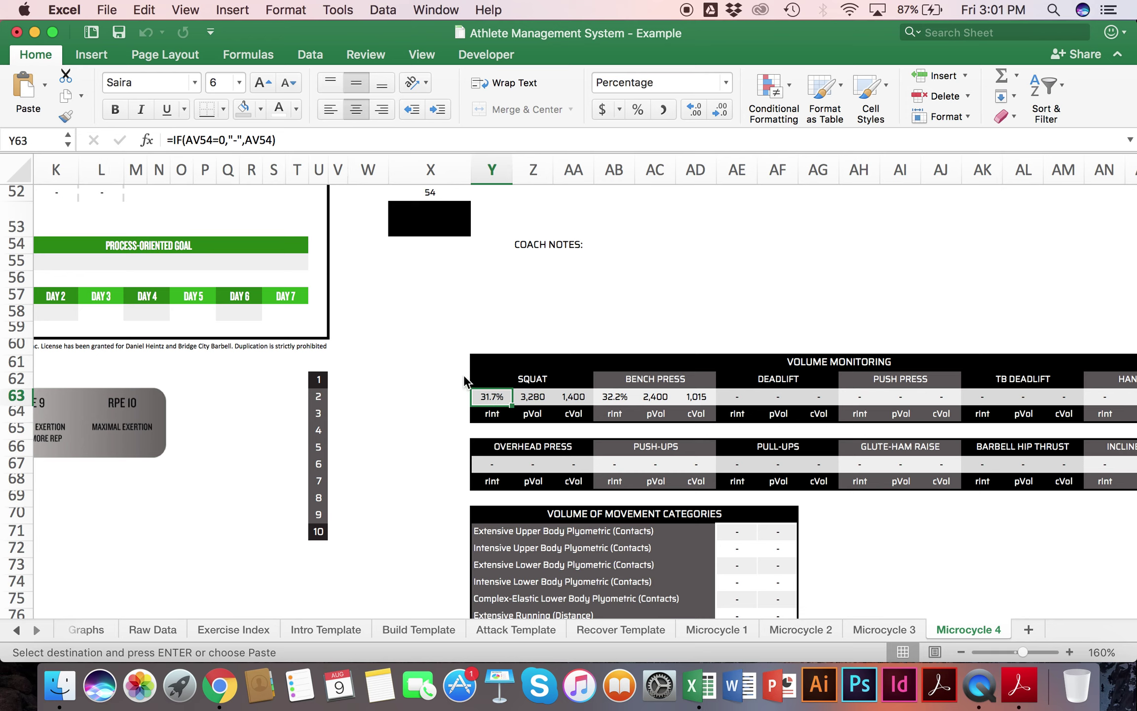
{"action": "left_click", "coordinate": [579, 396]}
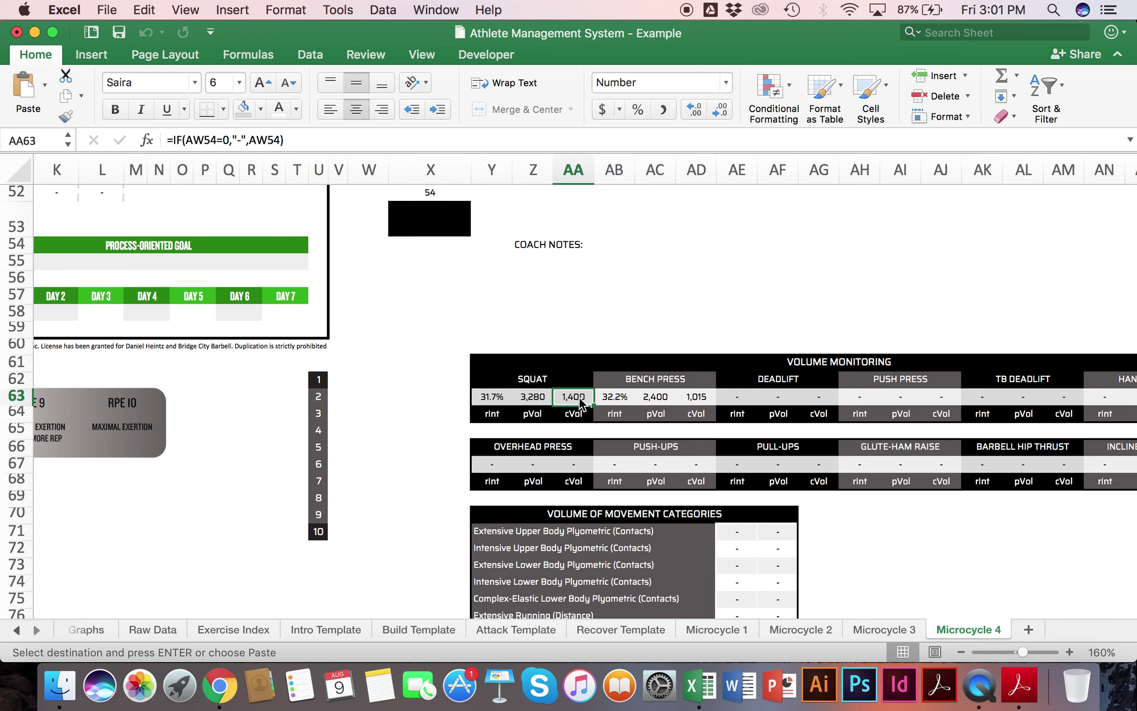
{"action": "left_click", "coordinate": [541, 398]}
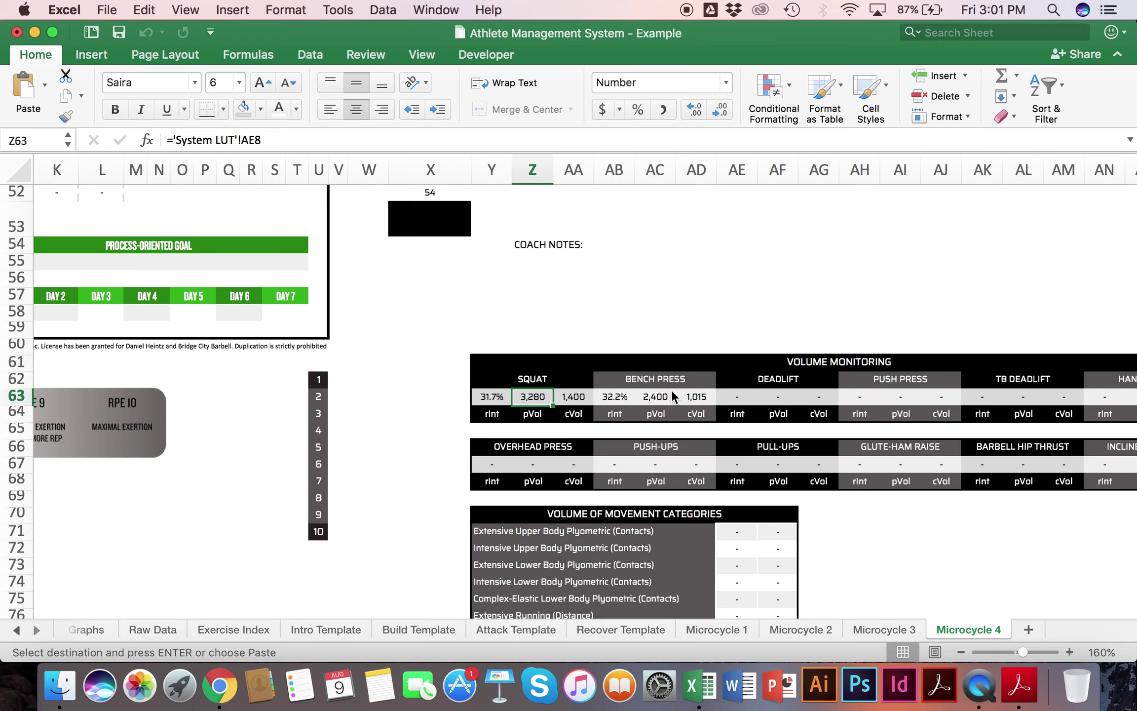
{"action": "left_click", "coordinate": [655, 397]}
{"action": "scroll", "coordinate": [651, 402], "scroll_direction": "right", "scroll_amount": 3}
{"action": "left_click", "coordinate": [610, 399]}
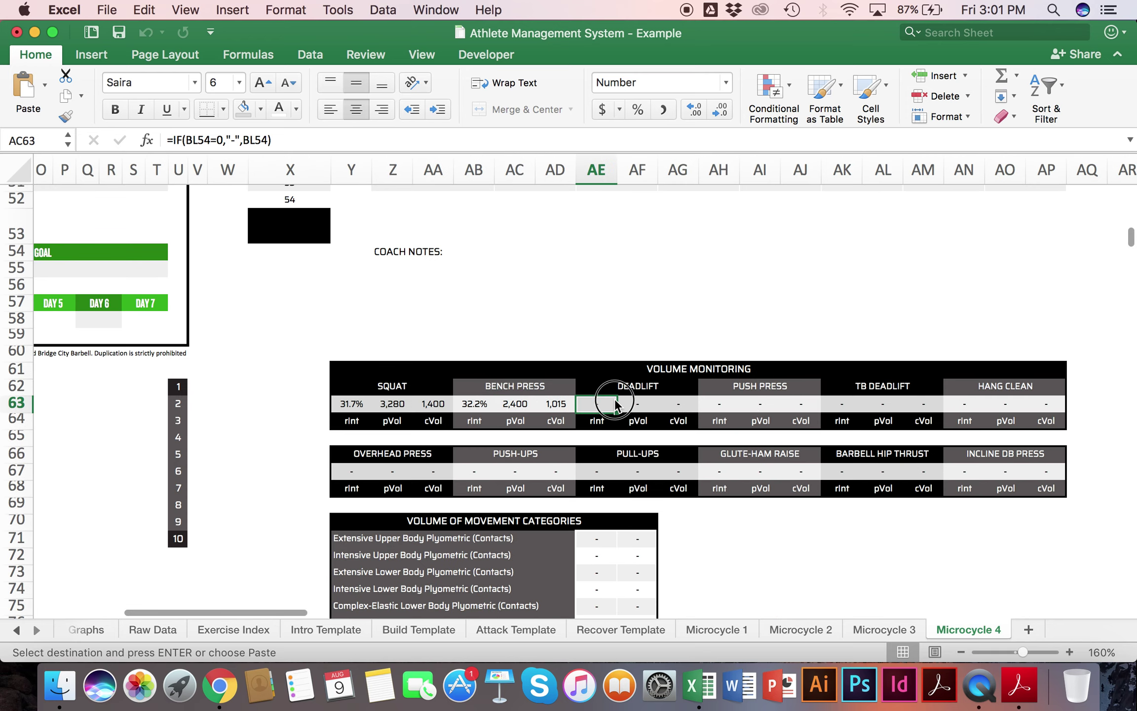
Step: Check the Overhead Press rInt and pVol formulas and recheck the Squat pVol formula
{"action": "scroll", "coordinate": [614, 398], "scroll_direction": "down", "scroll_amount": 2}
{"action": "scroll", "coordinate": [615, 398], "scroll_direction": "left", "scroll_amount": 1}
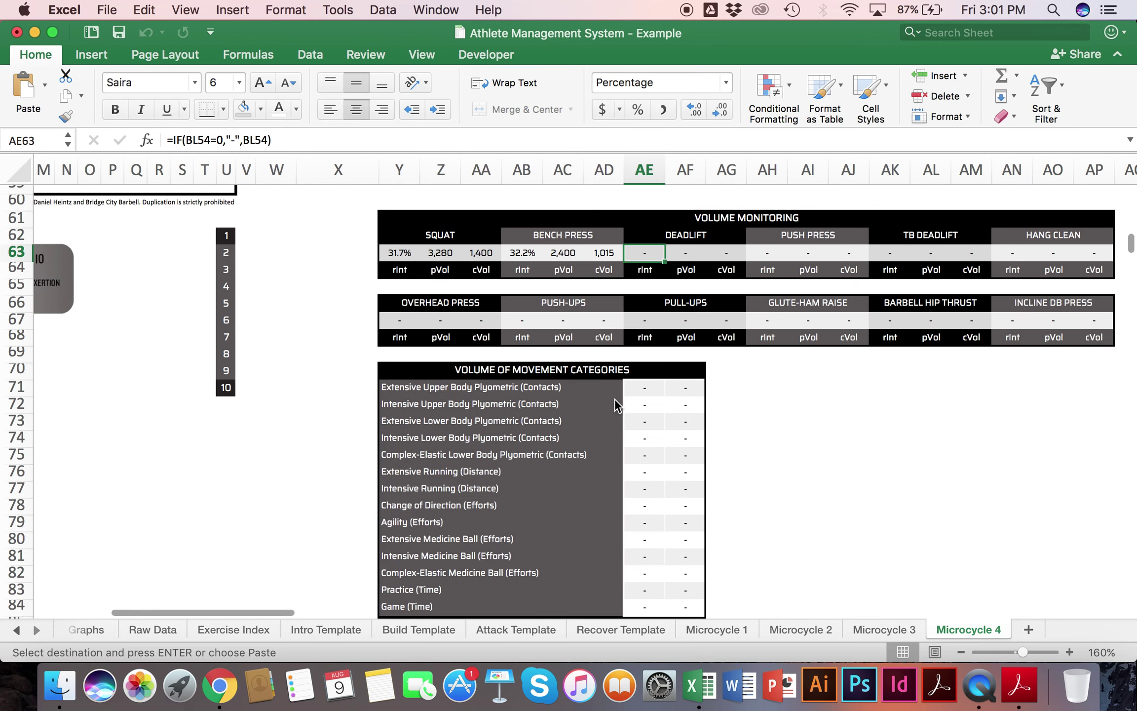
{"action": "left_click", "coordinate": [402, 321]}
{"action": "left_click", "coordinate": [446, 322]}
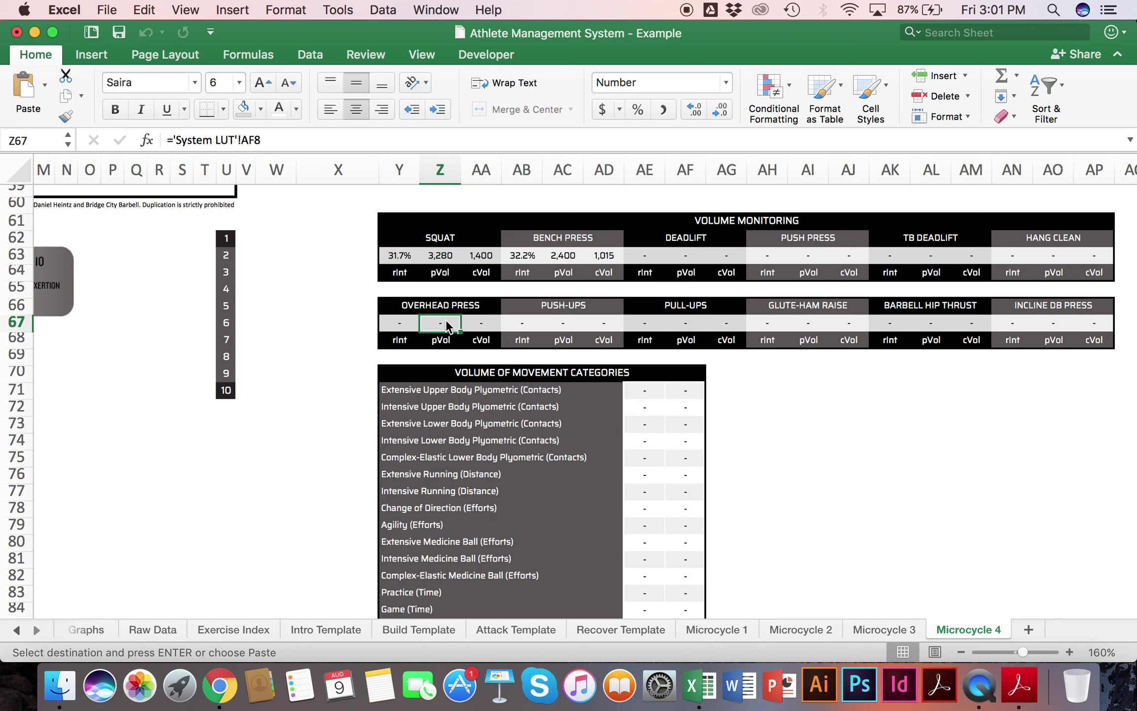
{"action": "left_click_drag", "start_coordinate": [383, 321], "coordinate": [1095, 319]}
{"action": "left_click", "coordinate": [609, 395]}
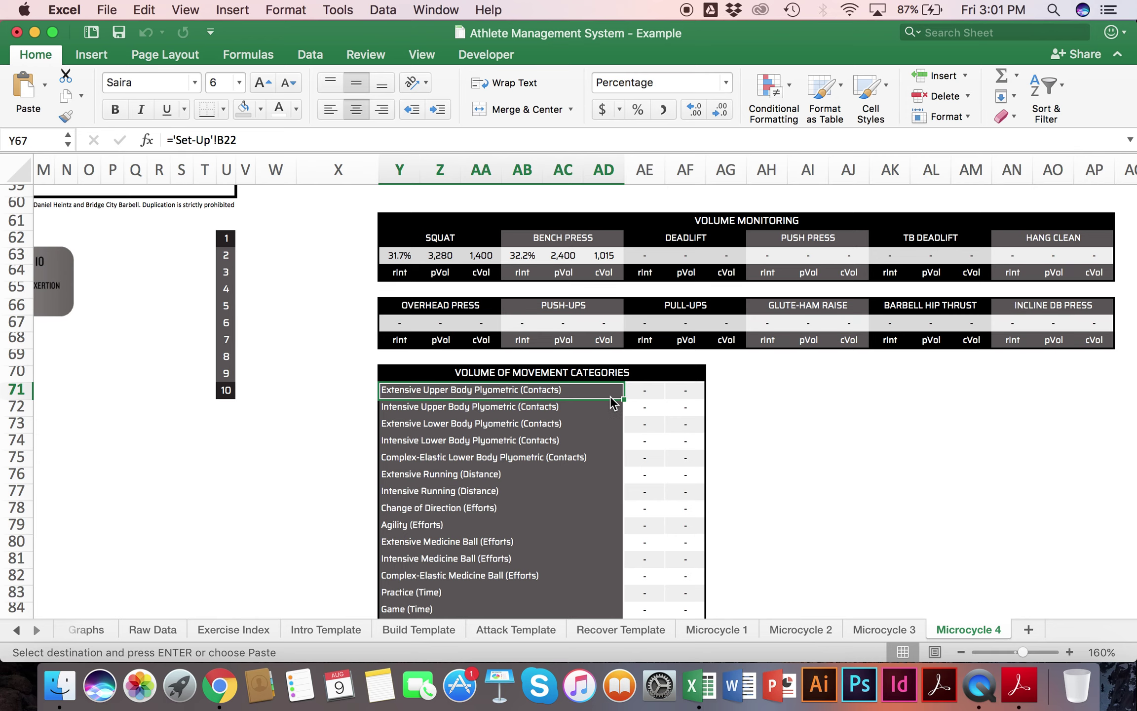
{"action": "scroll", "coordinate": [352, 236], "scroll_direction": "up", "scroll_amount": 5}
{"action": "scroll", "coordinate": [352, 237], "scroll_direction": "left", "scroll_amount": 2}
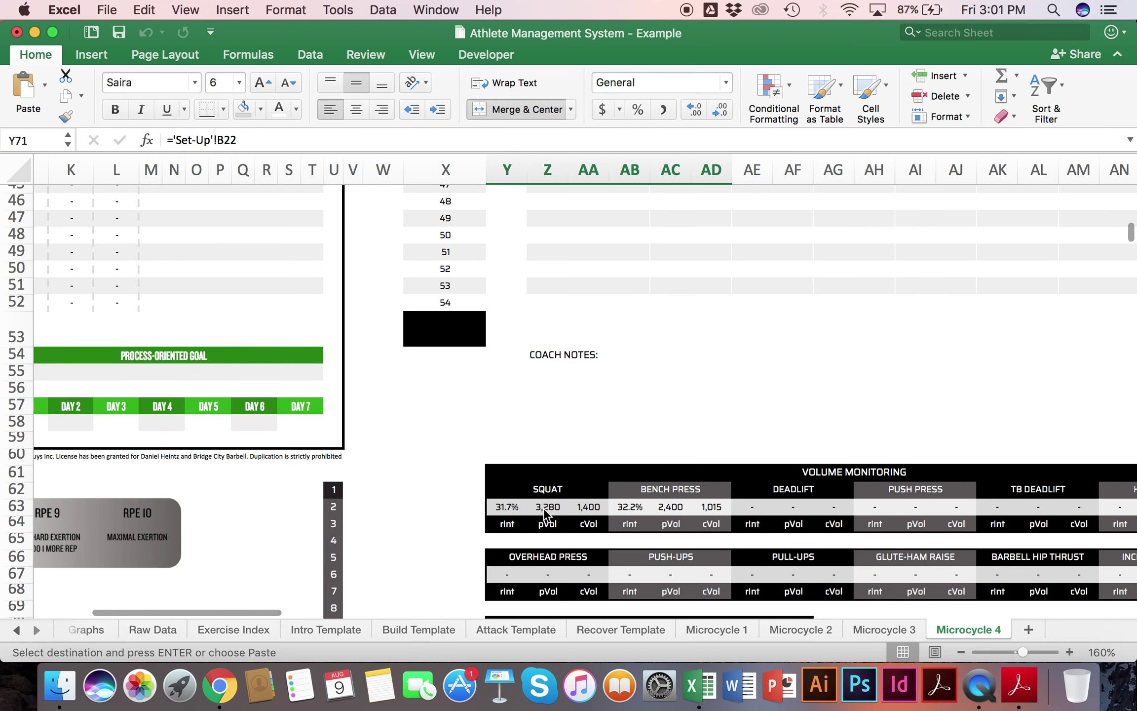
{"action": "left_click", "coordinate": [543, 507]}
{"action": "scroll", "coordinate": [544, 508], "scroll_direction": "down", "scroll_amount": 10}
{"action": "left_click", "coordinate": [536, 316]}
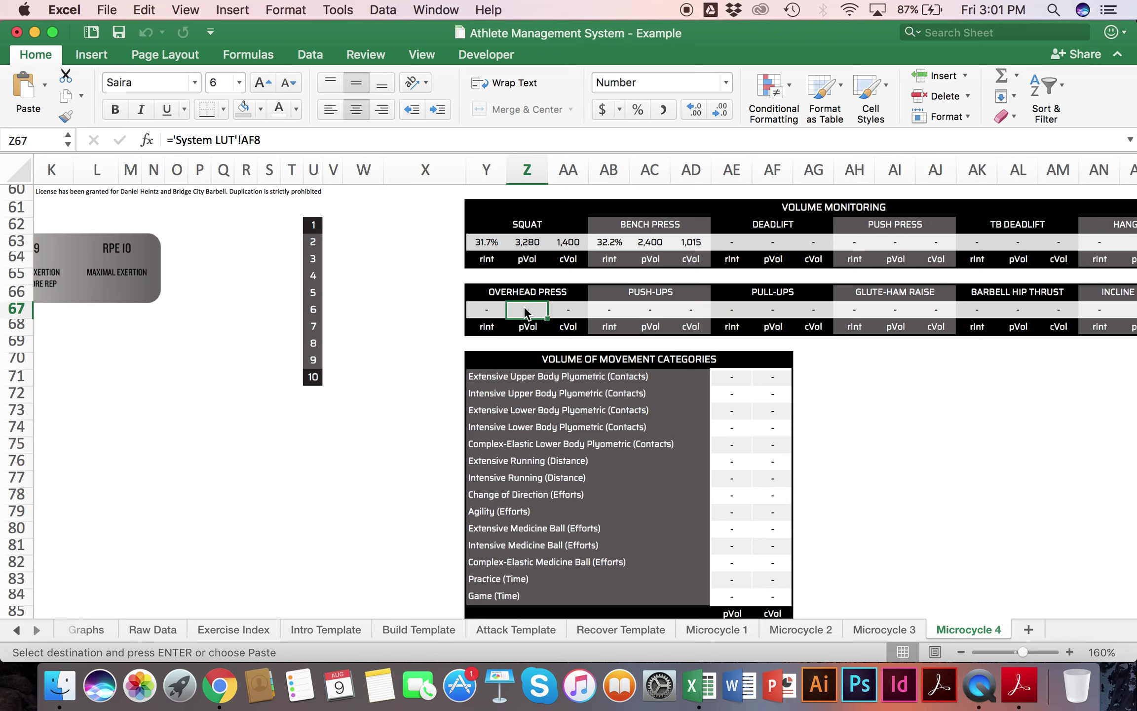
{"action": "left_click", "coordinate": [1054, 10]}
{"action": "type", "text": "5000*1.05"}
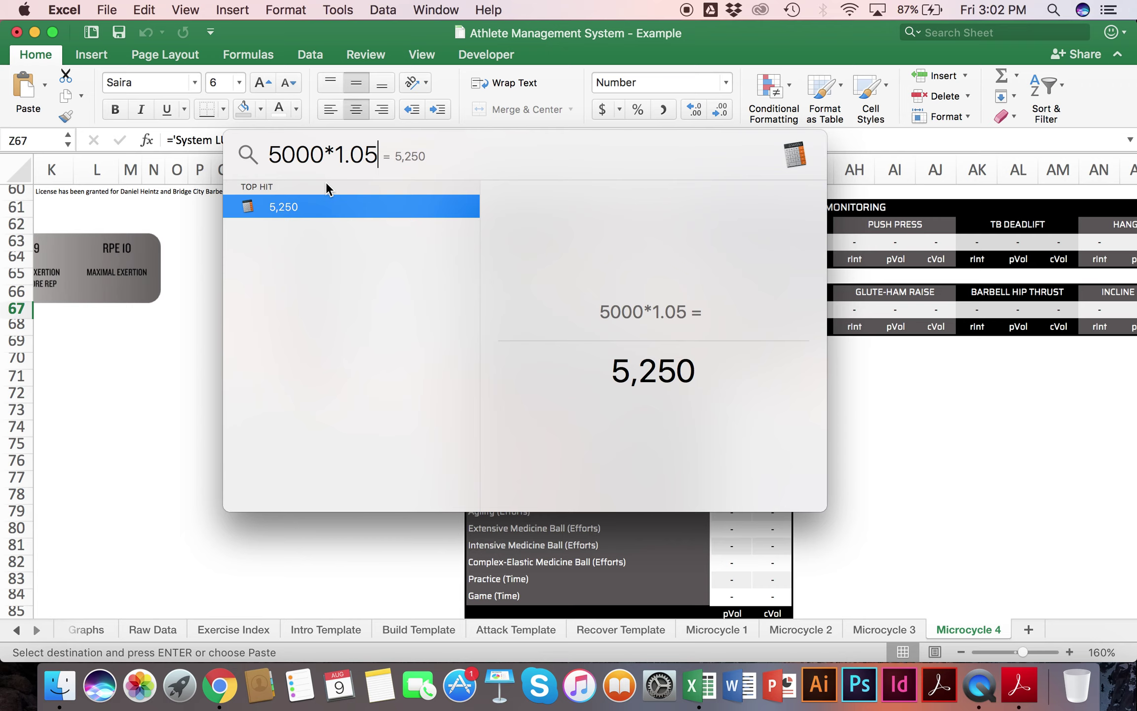
{"action": "key", "text": "BackSpace"}
{"action": "key", "text": "BackSpace"}
{"action": "key", "text": "BackSpace"}
{"action": "key", "text": "BackSpace"}
{"action": "key", "text": "BackSpace"}
{"action": "key", "text": "BackSpace"}
{"action": "key", "text": "BackSpace"}
{"action": "key", "text": "BackSpace"}
{"action": "key", "text": "BackSpace"}
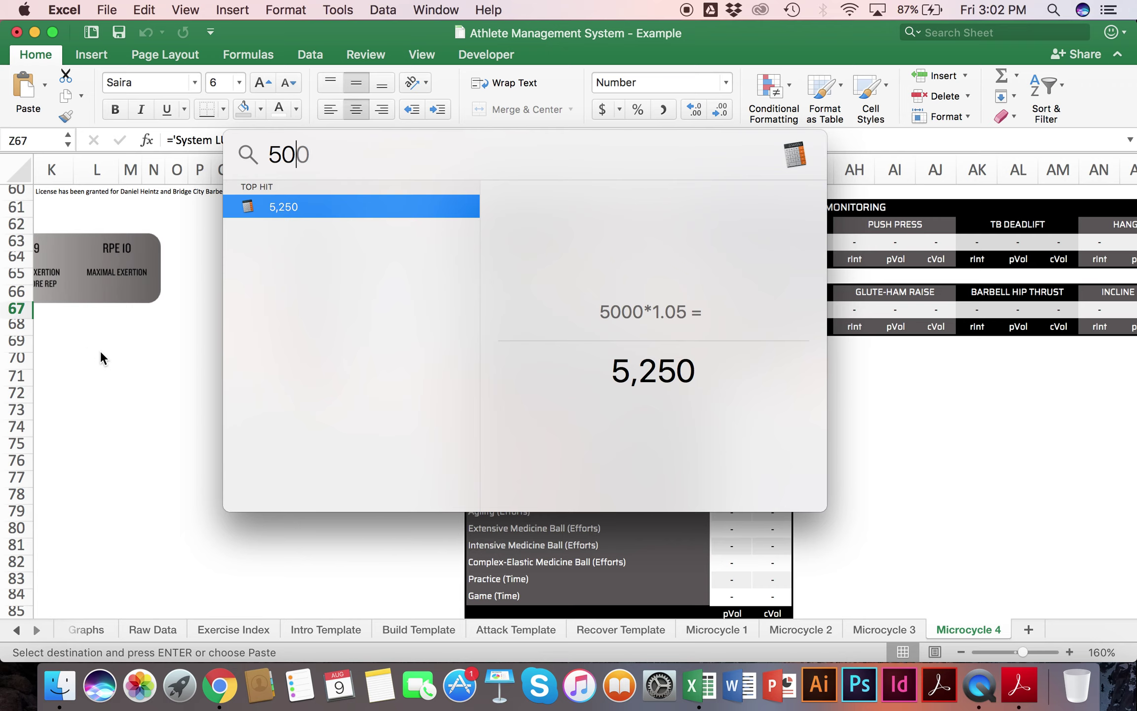
{"action": "type", "text": "5000*"}
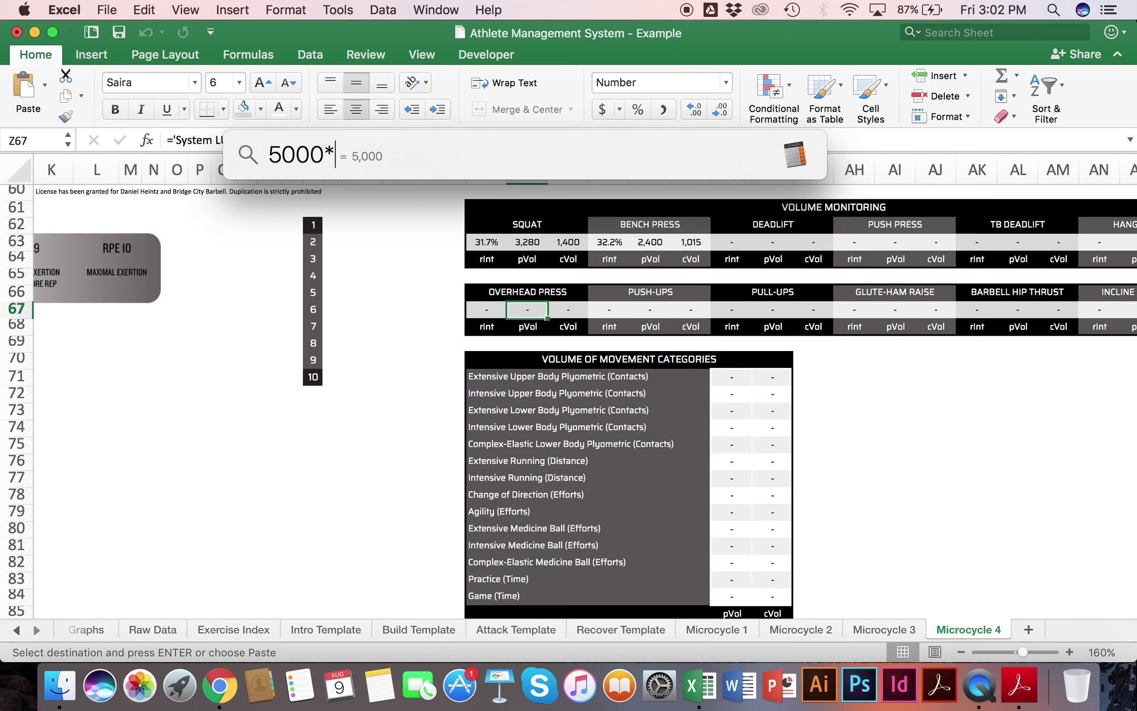
{"action": "type", "text": ".5"}
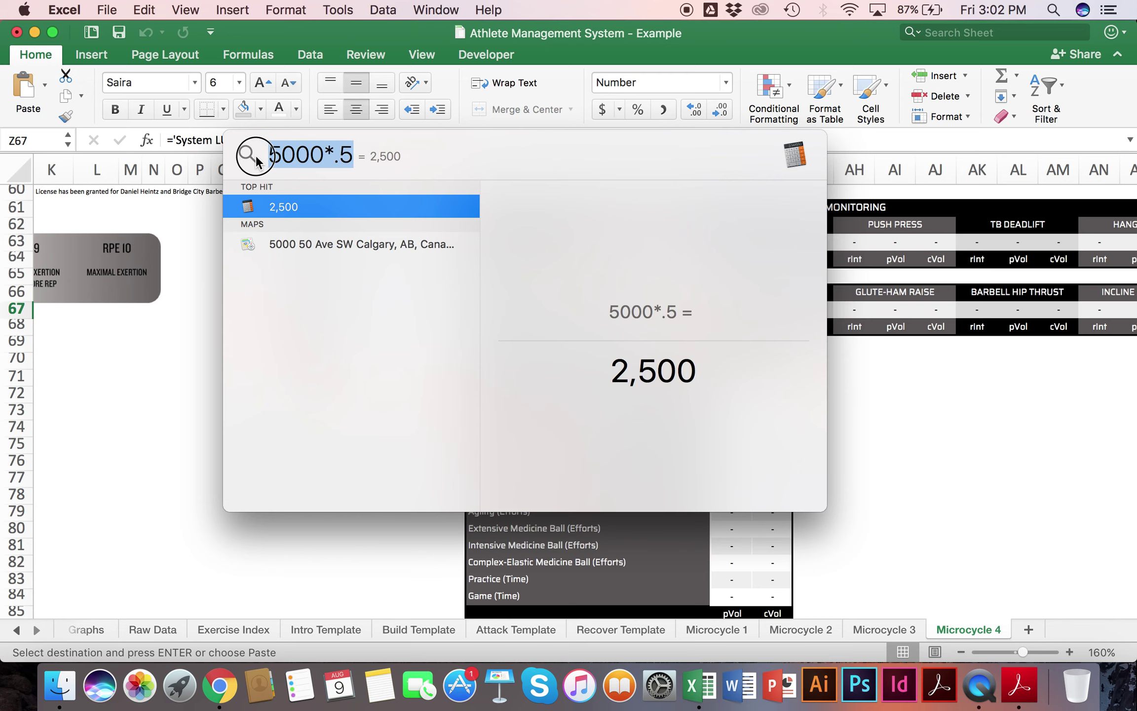
{"action": "key", "text": "Escape"}
{"action": "left_click", "coordinate": [421, 308]}
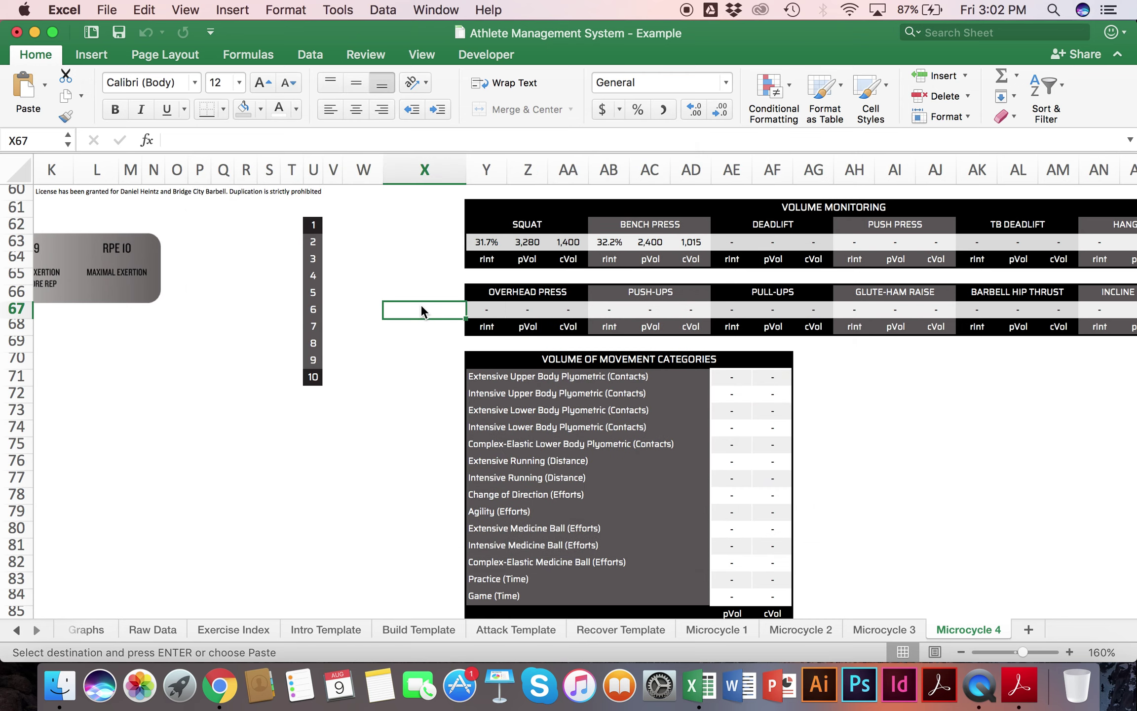
{"action": "scroll", "coordinate": [420, 304], "scroll_direction": "right", "scroll_amount": 9}
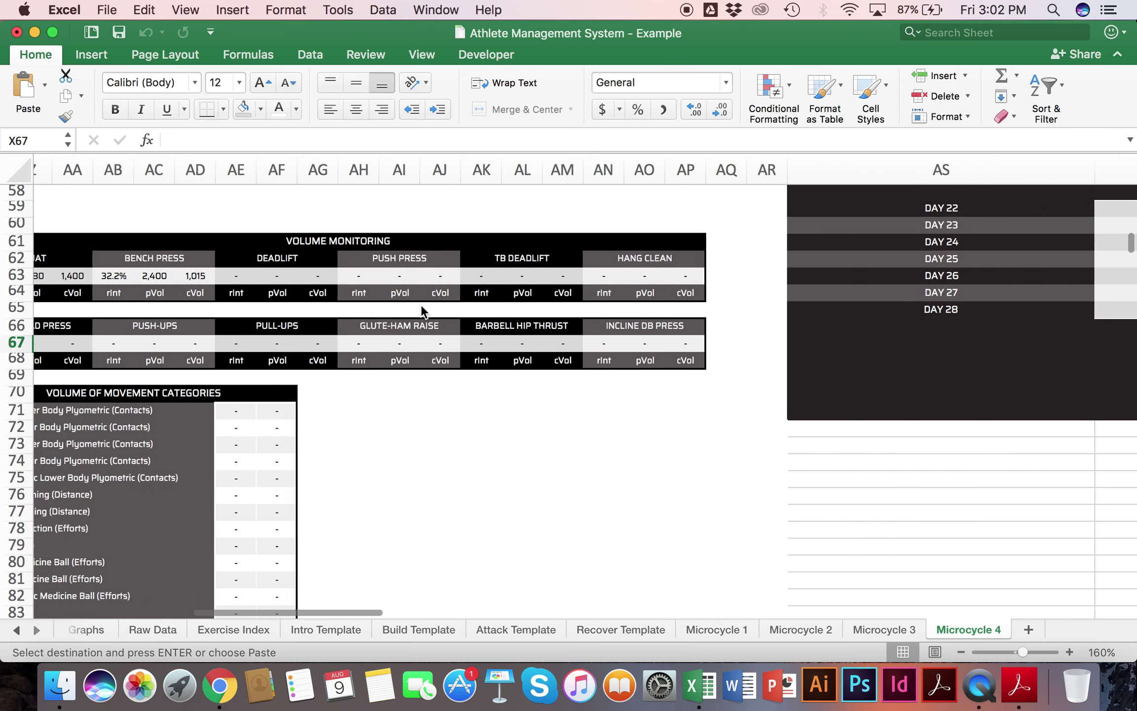
{"action": "left_click_drag", "start_coordinate": [256, 259], "coordinate": [774, 259]}
{"action": "left_click_drag", "start_coordinate": [195, 325], "coordinate": [736, 310]}
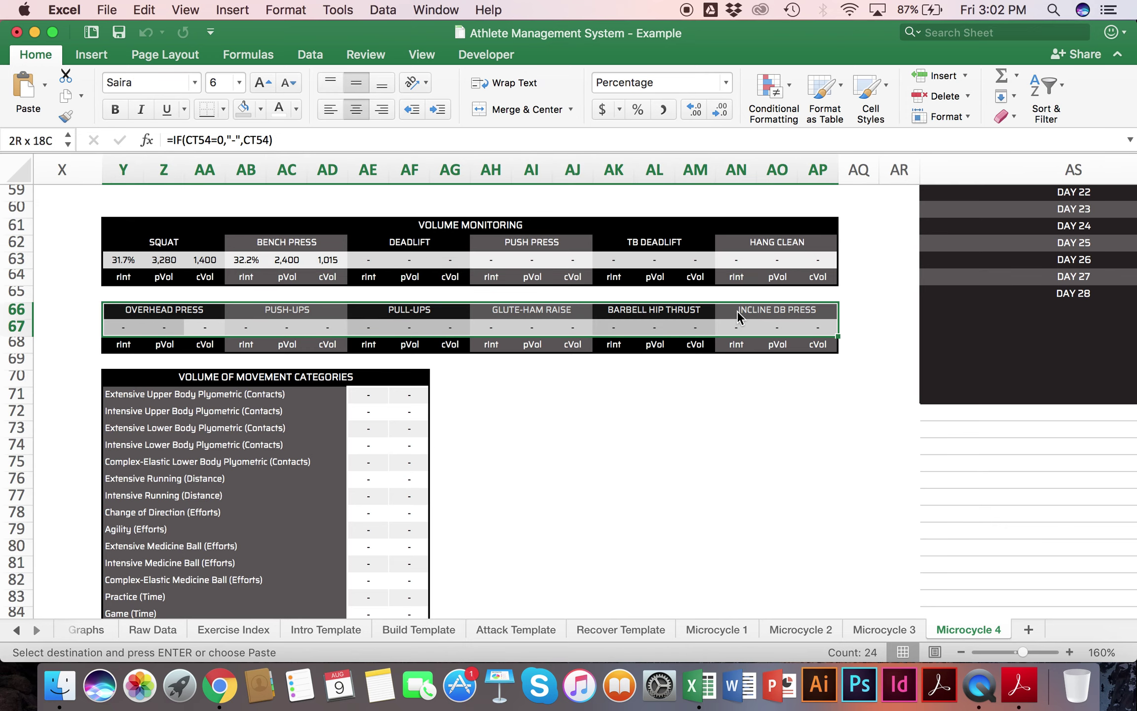
{"action": "scroll", "coordinate": [736, 310], "scroll_direction": "down", "scroll_amount": 6}
{"action": "left_click", "coordinate": [427, 219]}
{"action": "left_click_drag", "start_coordinate": [427, 221], "coordinate": [460, 222]}
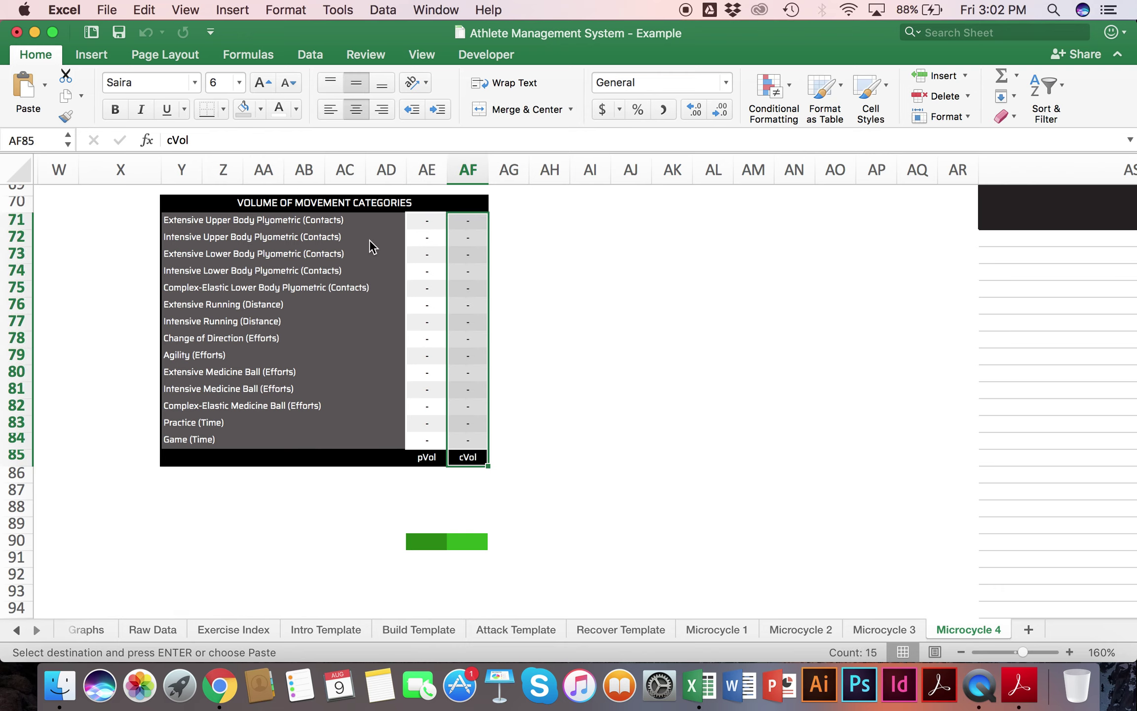
{"action": "left_click", "coordinate": [317, 209]}
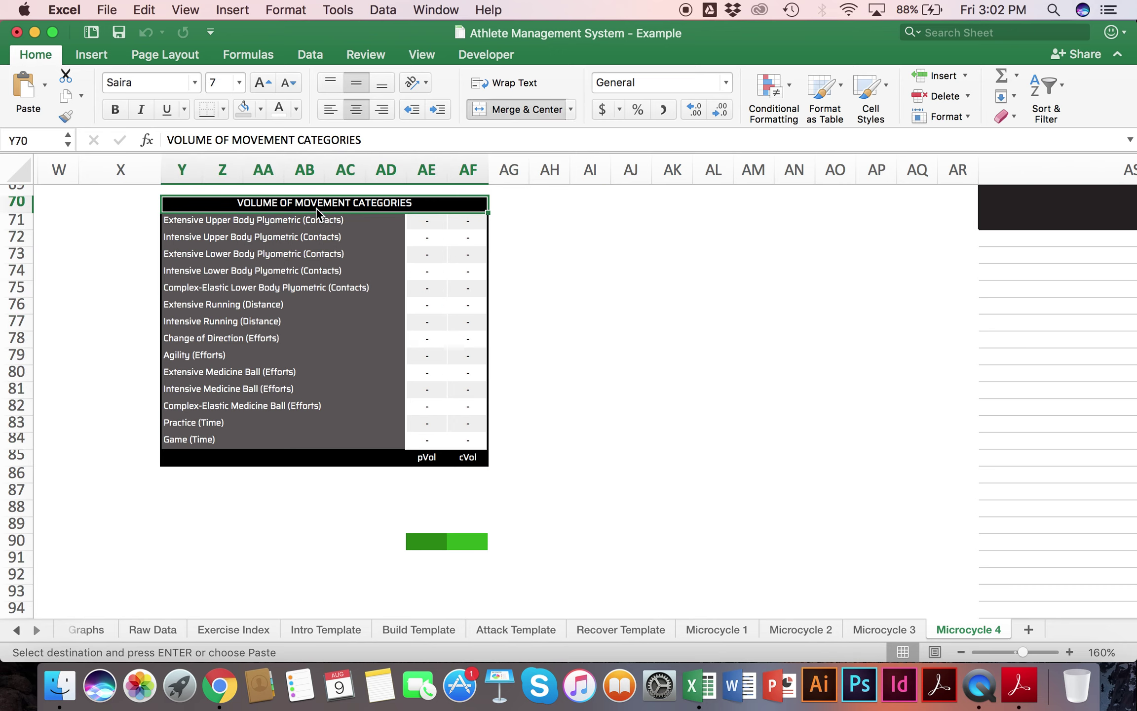
{"action": "left_click_drag", "start_coordinate": [280, 218], "coordinate": [260, 435]}
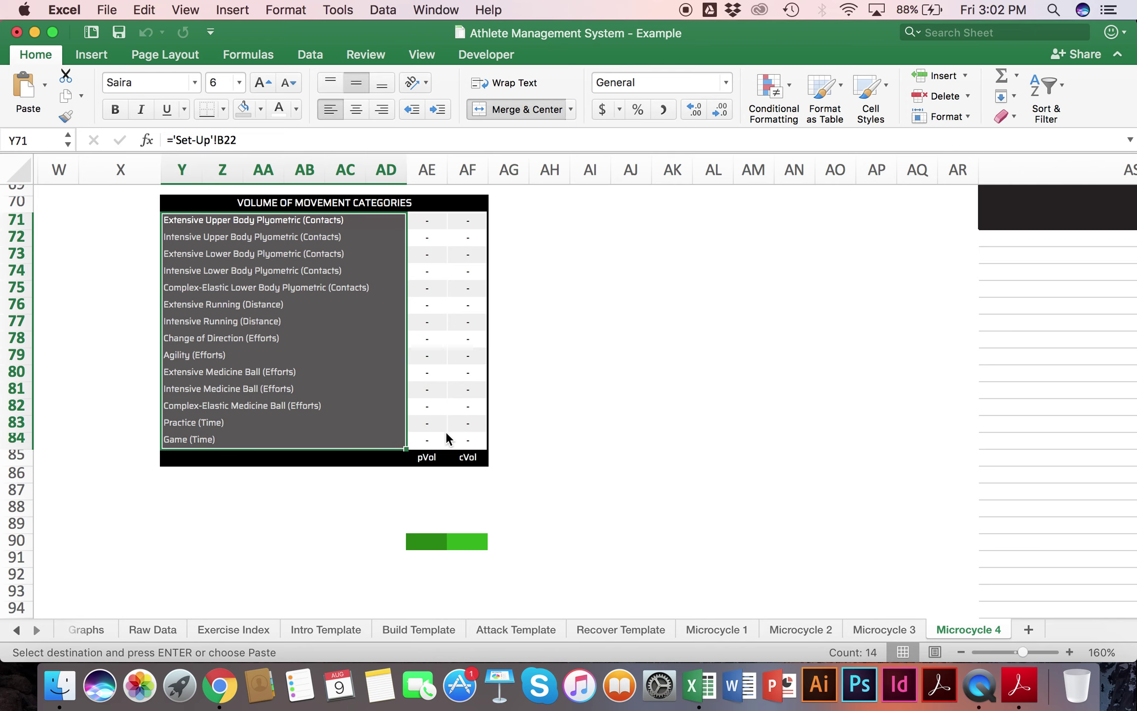
{"action": "scroll", "coordinate": [446, 431], "scroll_direction": "left", "scroll_amount": 10}
{"action": "scroll", "coordinate": [446, 432], "scroll_direction": "up", "scroll_amount": 15}
{"action": "scroll", "coordinate": [446, 432], "scroll_direction": "up", "scroll_amount": 8}
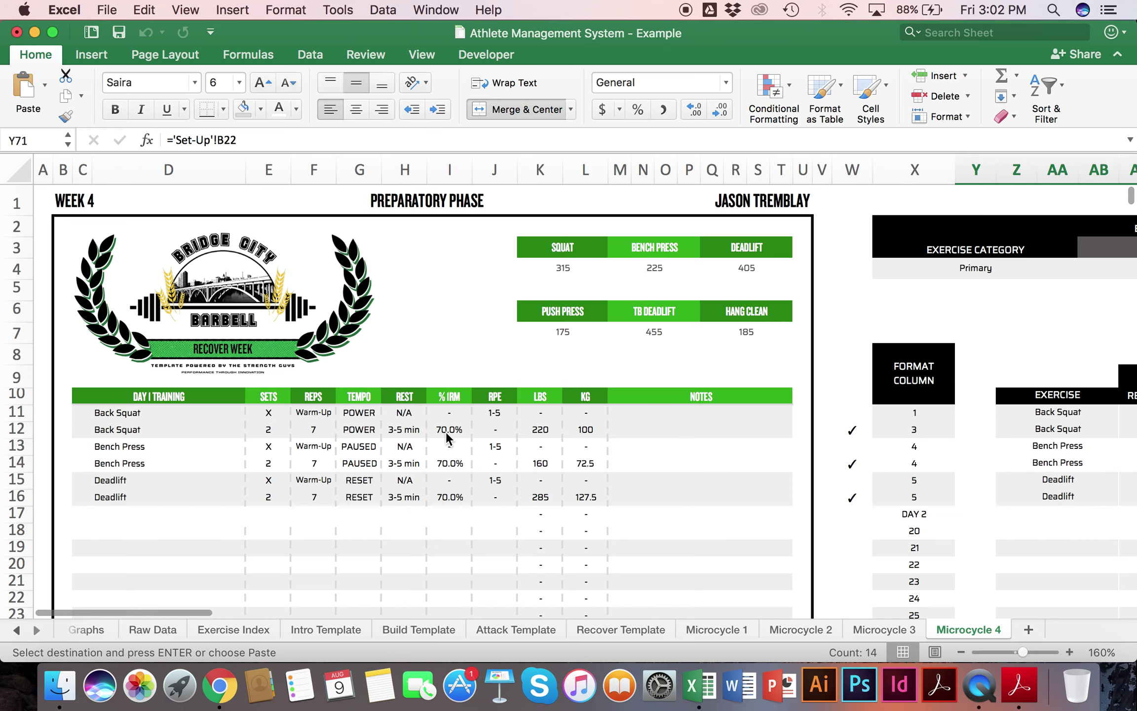
{"action": "scroll", "coordinate": [446, 431], "scroll_direction": "down", "scroll_amount": 3}
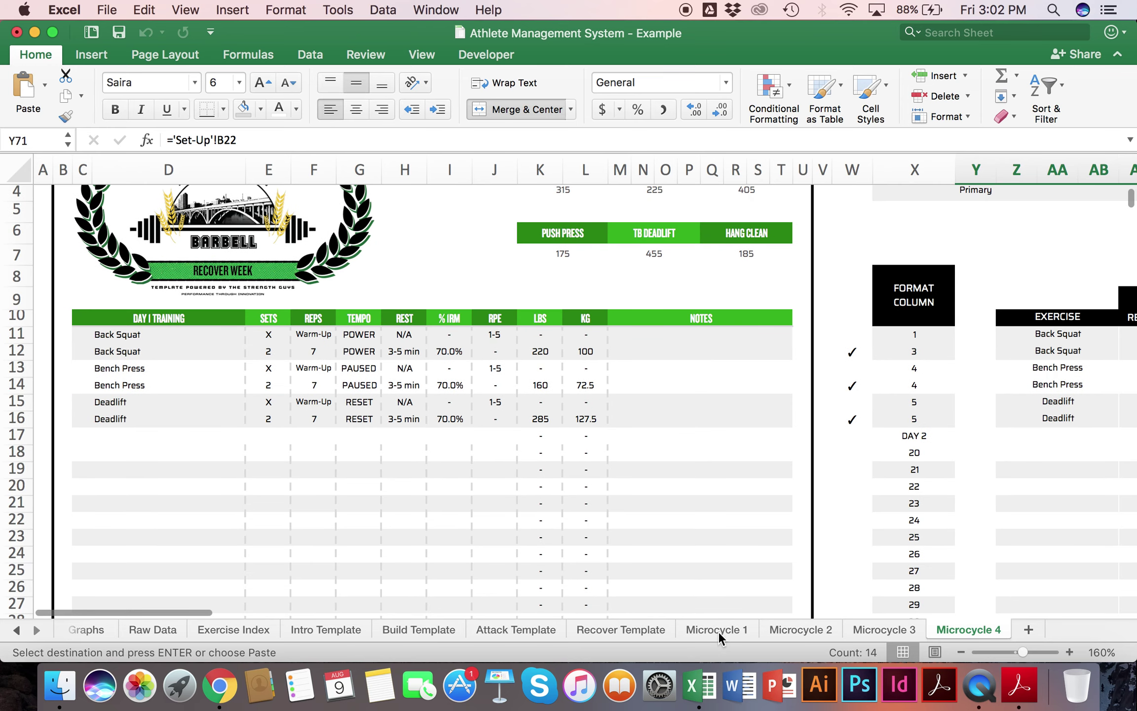
Step: Group the Microcycle 1–4 sheets and enter BLANK in X18 below DAY 2
{"action": "left_click", "coordinate": [718, 629], "text": "shift"}
{"action": "left_click", "coordinate": [930, 450]}
{"action": "scroll", "coordinate": [938, 450], "scroll_direction": "down", "scroll_amount": 3}
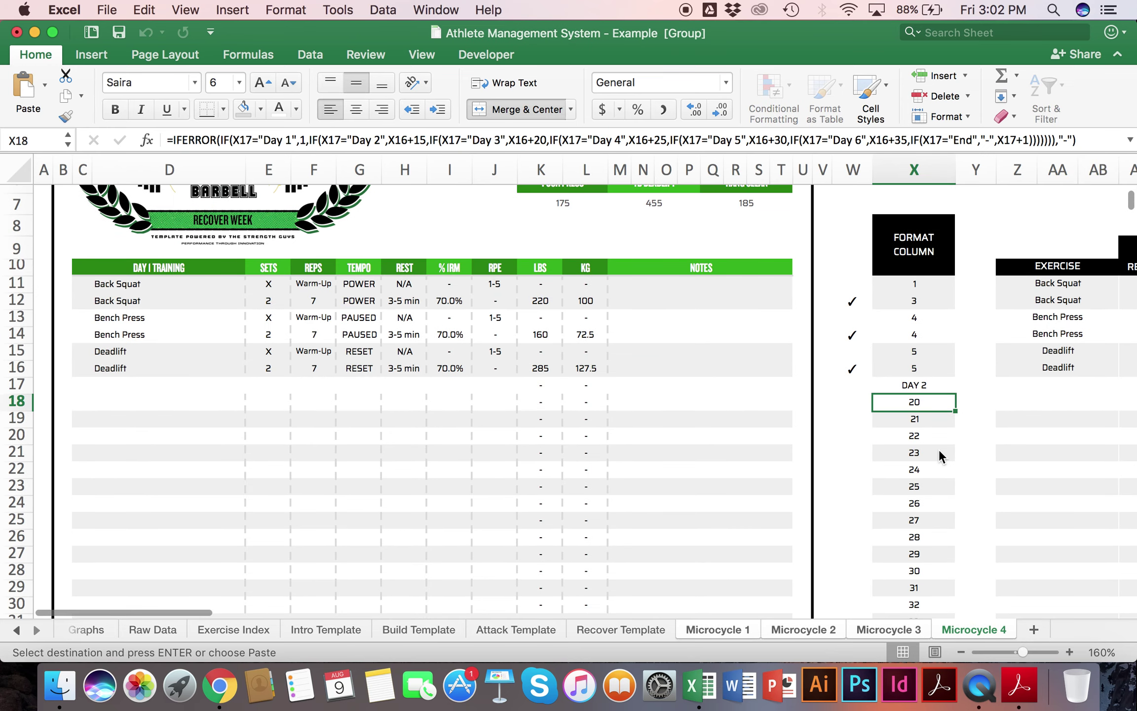
{"action": "type", "text": "BLANK"}
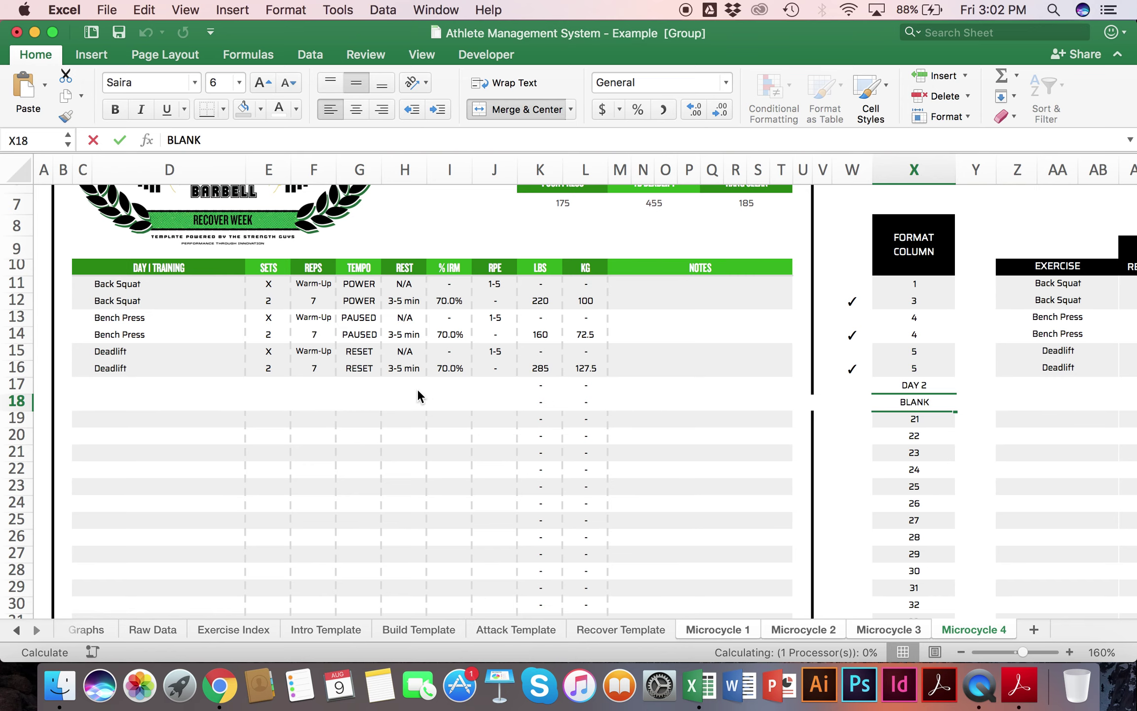
{"action": "key", "text": "Return"}
Step: Clear the LBS and KG values in K17:L52 and recheck the BLANK cell
{"action": "scroll", "coordinate": [417, 388], "scroll_direction": "down", "scroll_amount": 11}
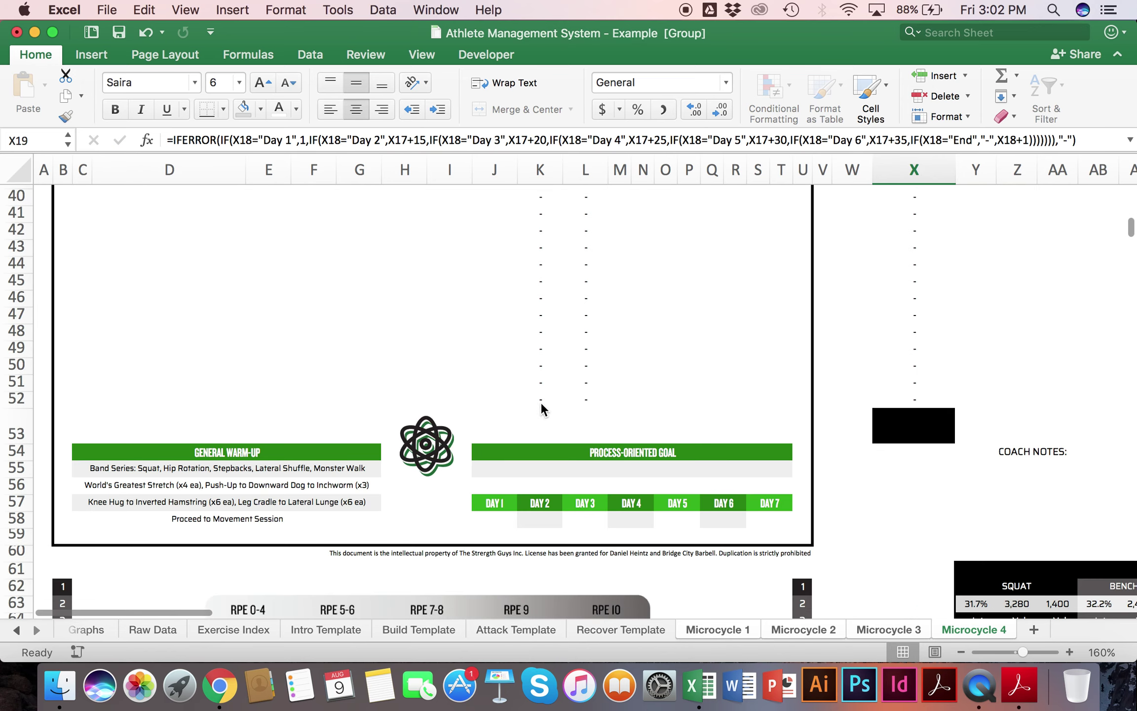
{"action": "left_click", "coordinate": [588, 397]}
{"action": "left_click_drag", "start_coordinate": [542, 127], "coordinate": [540, 482]}
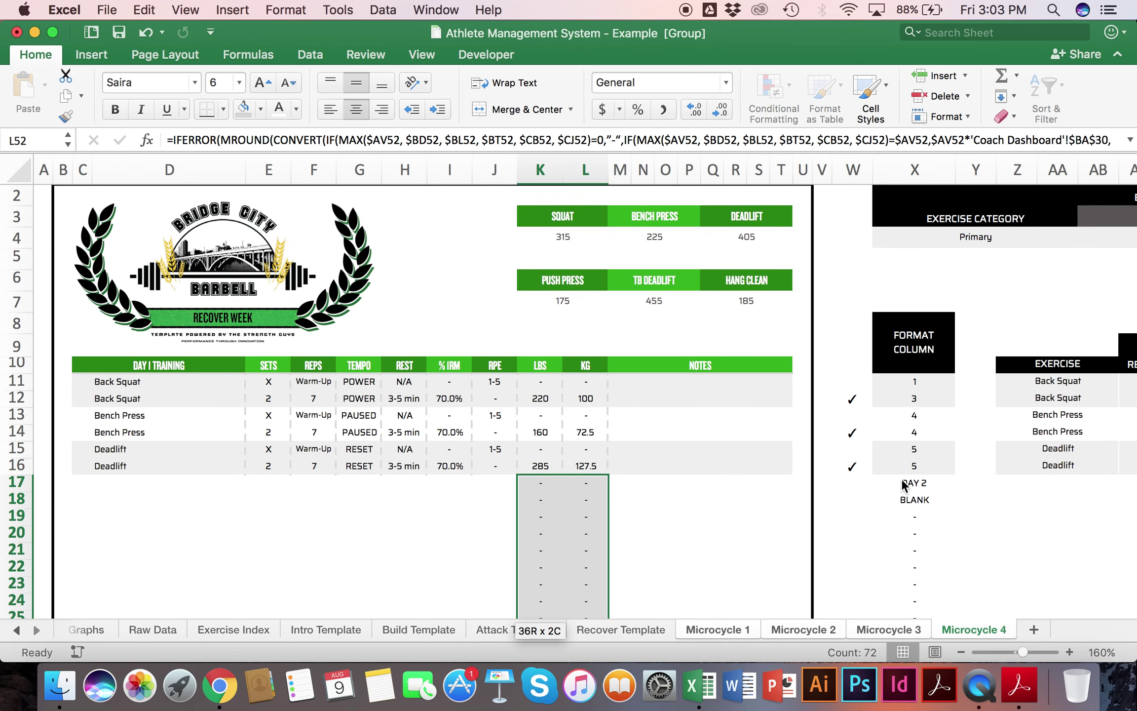
{"action": "key", "text": "Delete"}
{"action": "scroll", "coordinate": [917, 420], "scroll_direction": "up", "scroll_amount": 10}
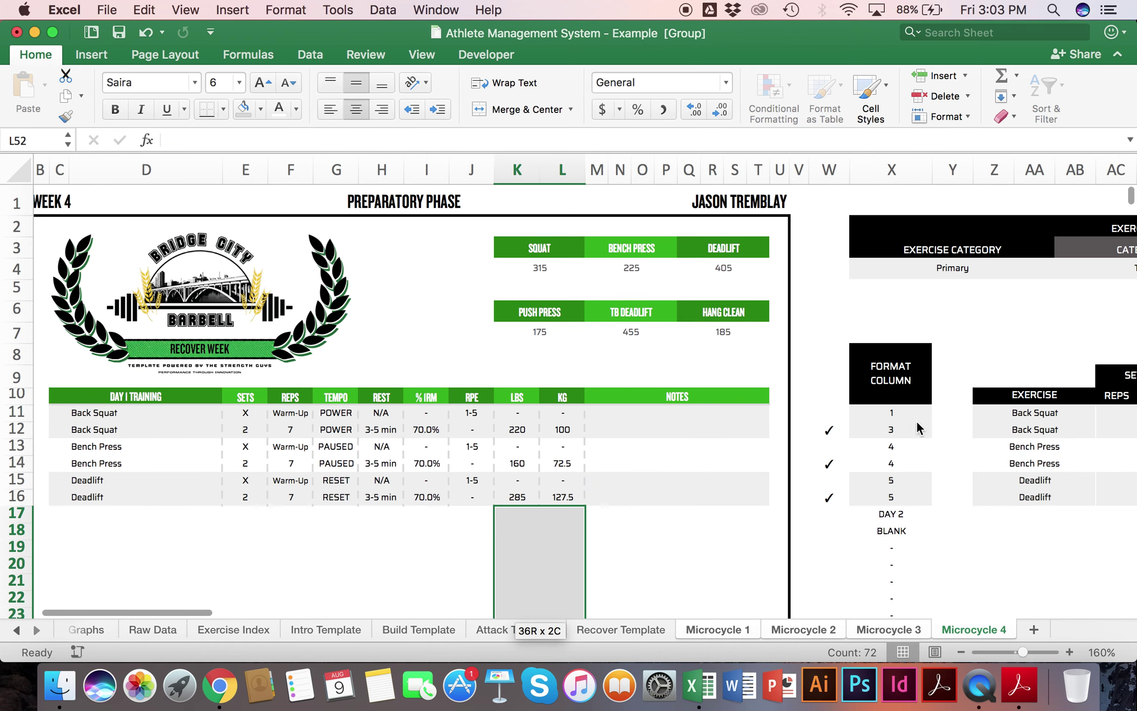
{"action": "left_click", "coordinate": [891, 513]}
{"action": "left_click", "coordinate": [894, 531]}
{"action": "scroll", "coordinate": [508, 539], "scroll_direction": "down", "scroll_amount": 15}
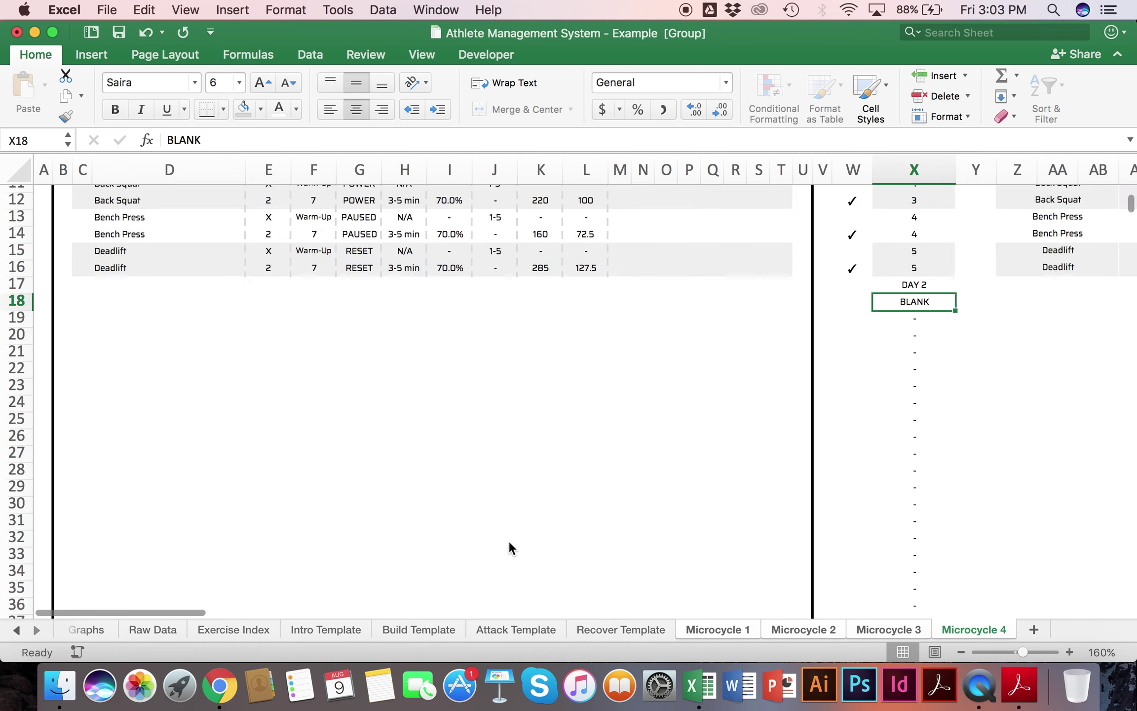
Step: Copy the merged RPE scale area at the bottom of the sheet
{"action": "left_click", "coordinate": [109, 488]}
{"action": "key", "text": "super+c"}
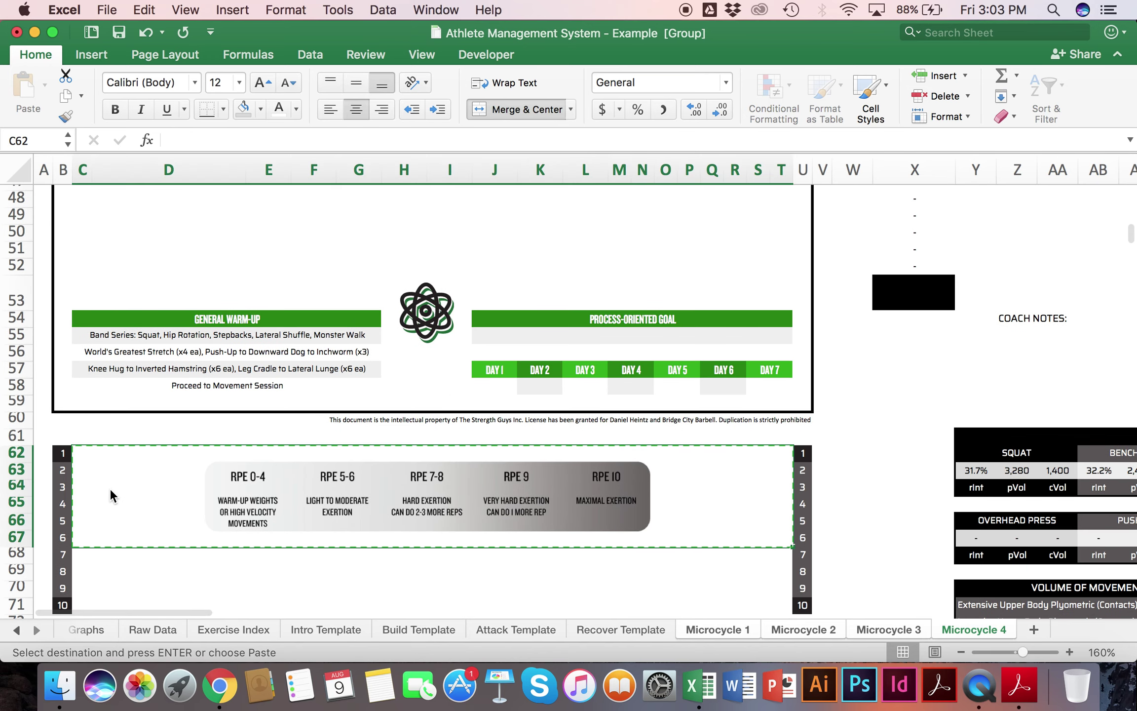
{"action": "scroll", "coordinate": [114, 354], "scroll_direction": "up", "scroll_amount": 3}
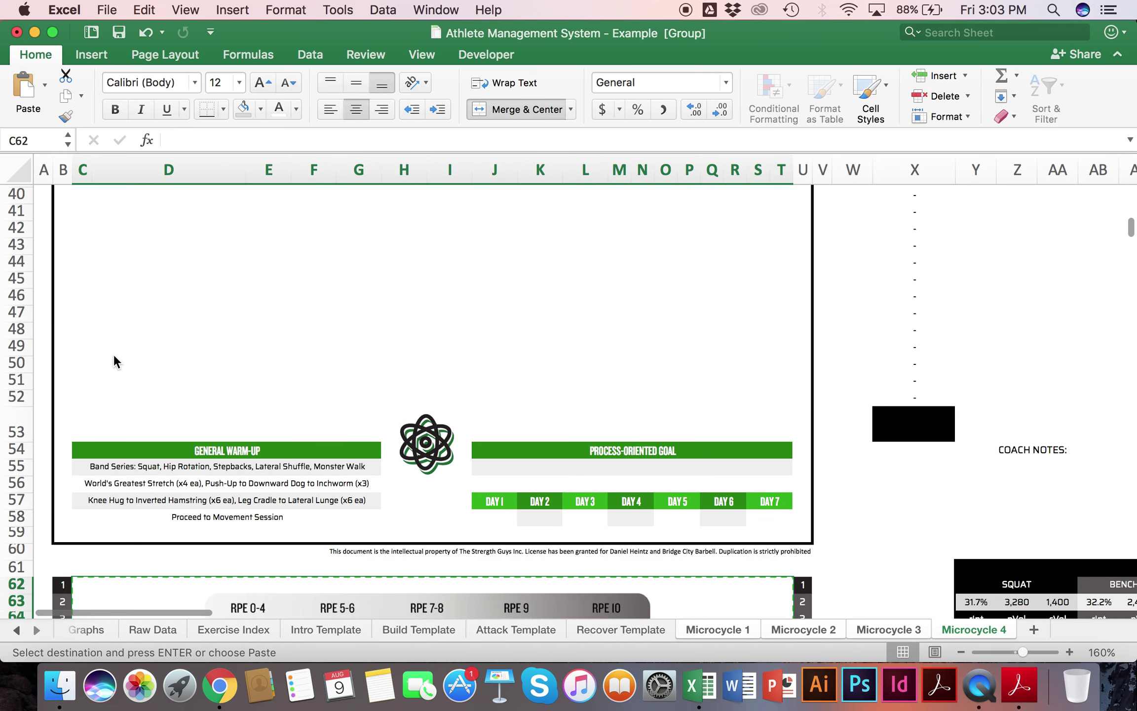
{"action": "left_click", "coordinate": [81, 312]}
{"action": "scroll", "coordinate": [87, 345], "scroll_direction": "down", "scroll_amount": 4}
{"action": "left_click", "coordinate": [87, 441]}
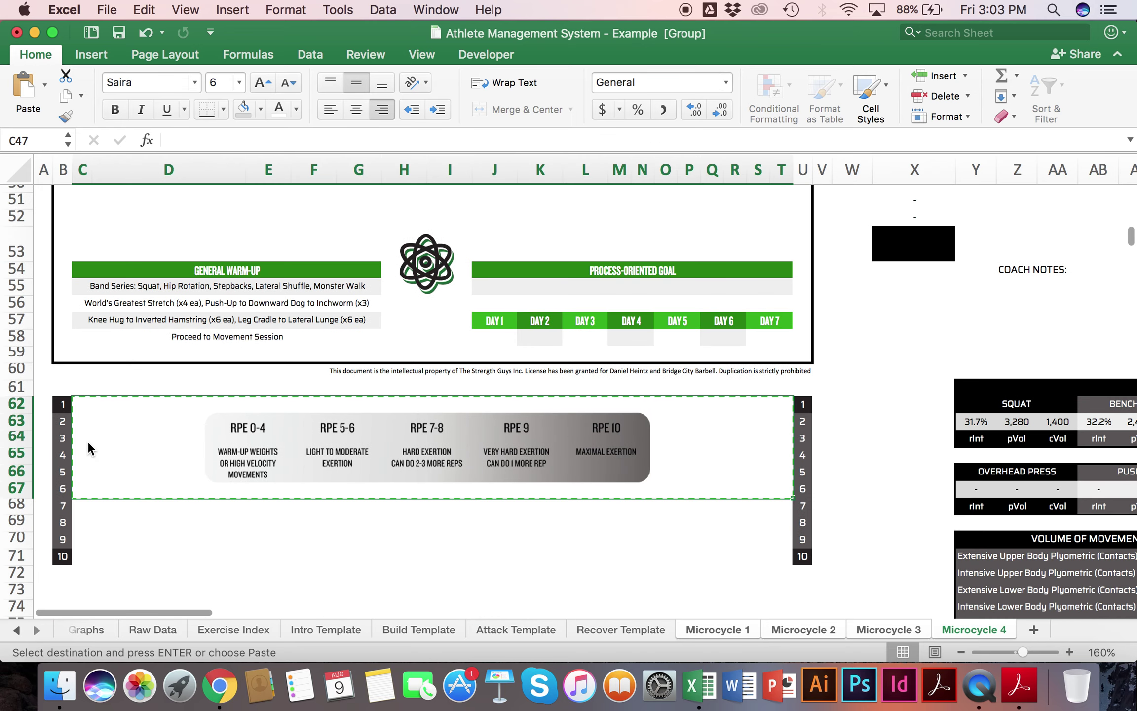
{"action": "scroll", "coordinate": [79, 370], "scroll_direction": "up", "scroll_amount": 4}
Step: Drag the bordered B47 cell to C47, then cut it back into B47
{"action": "left_click", "coordinate": [66, 298]}
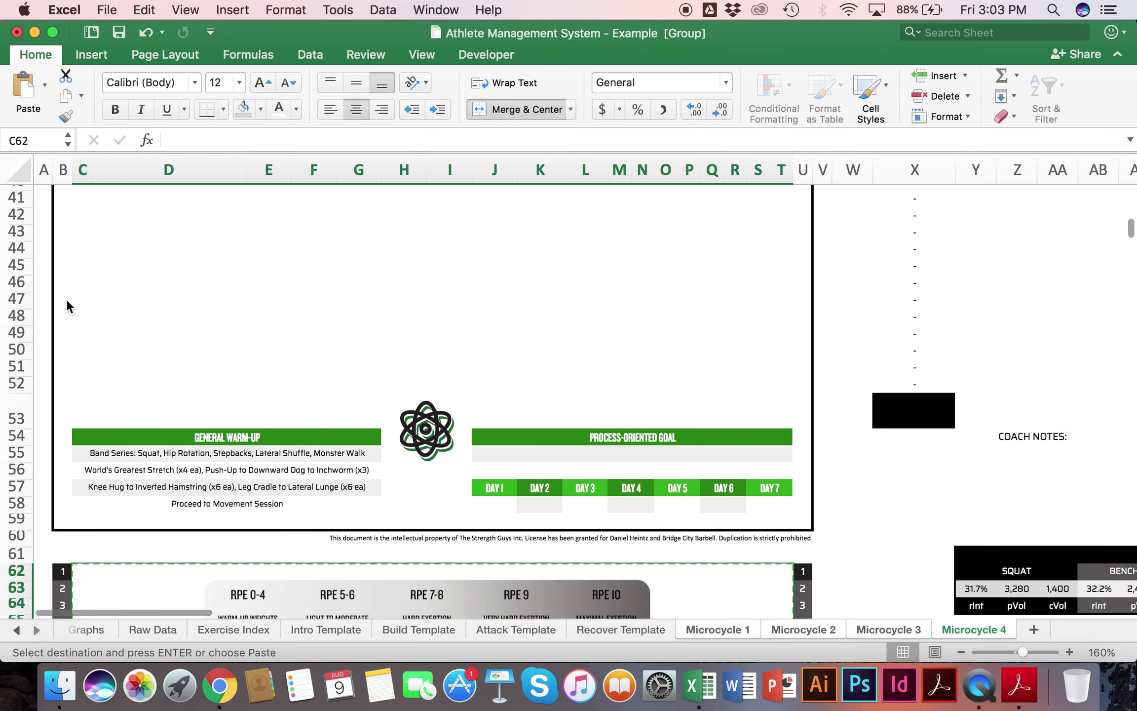
{"action": "left_click_drag", "start_coordinate": [71, 298], "coordinate": [71, 300]}
{"action": "left_click", "coordinate": [124, 311]}
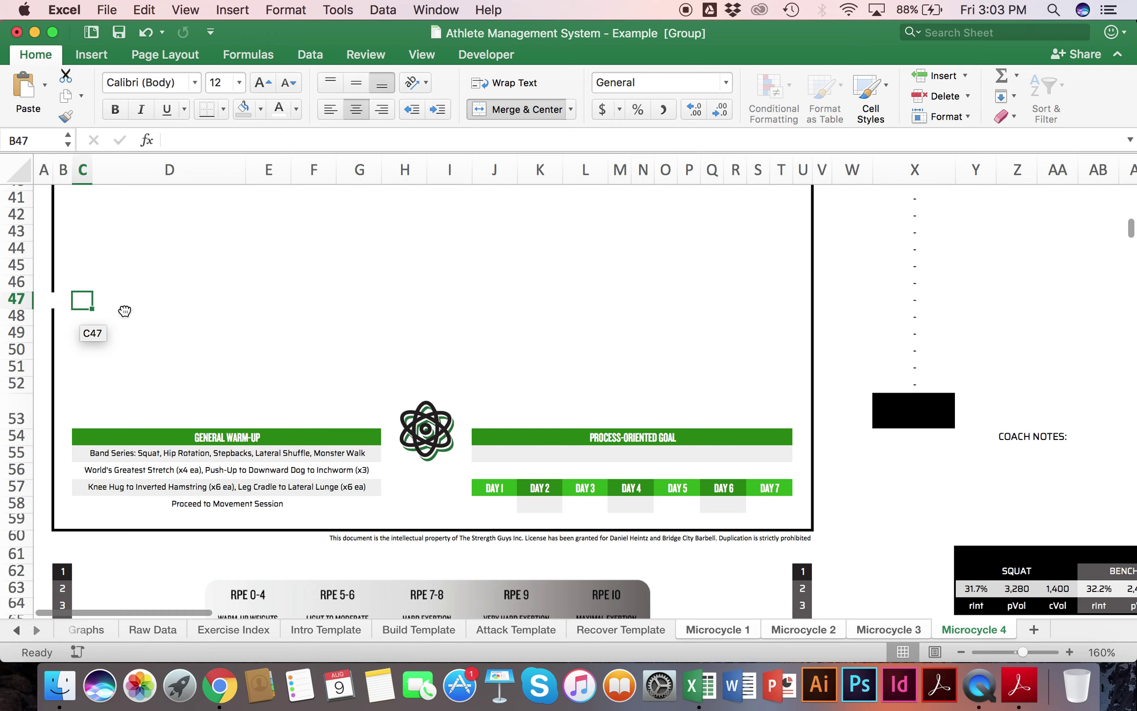
{"action": "left_click", "coordinate": [93, 294]}
{"action": "left_click", "coordinate": [78, 307]}
{"action": "right_click", "coordinate": [79, 304]}
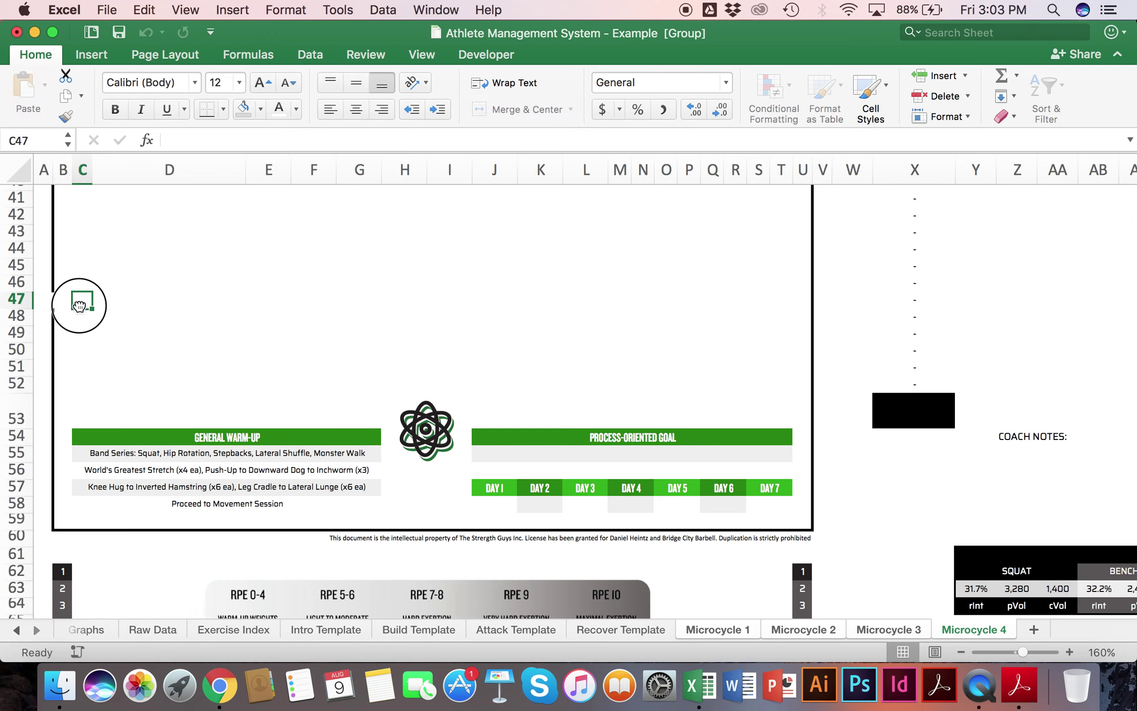
{"action": "left_click", "coordinate": [92, 309]}
{"action": "left_click", "coordinate": [63, 299]}
{"action": "key", "text": "super+v"}
{"action": "left_click", "coordinate": [127, 336]}
{"action": "scroll", "coordinate": [129, 487], "scroll_direction": "down", "scroll_amount": 3}
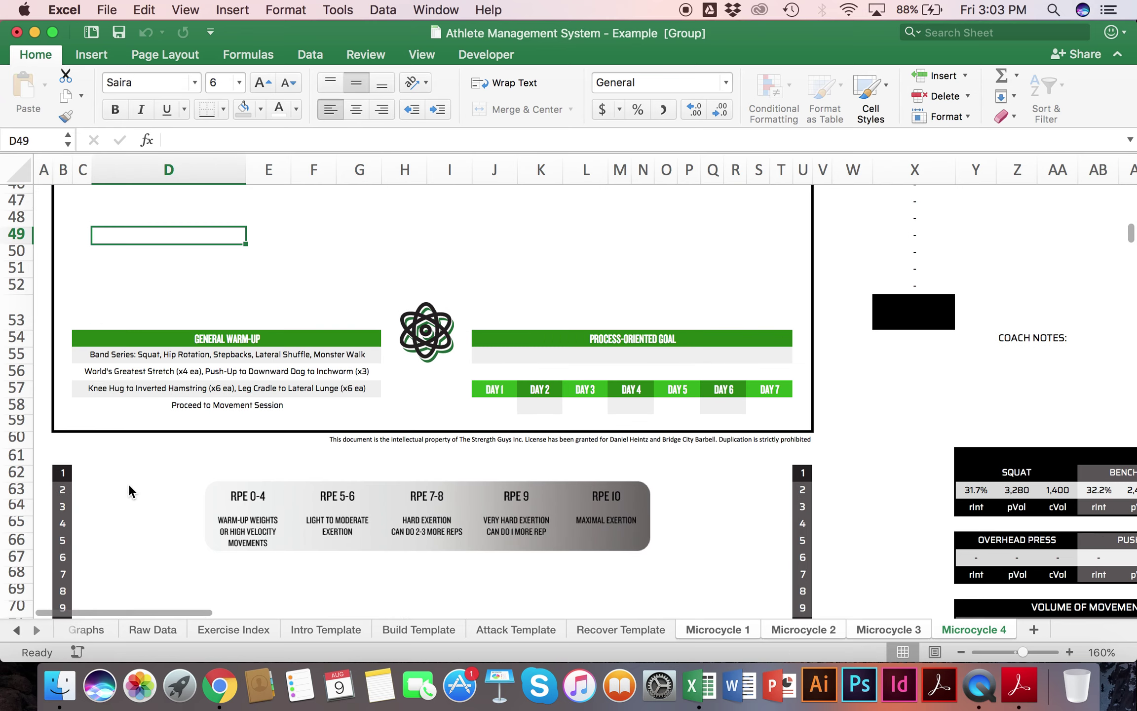
Step: Move the RPE scale block from C62 to C47:T52
{"action": "left_click", "coordinate": [112, 508]}
{"action": "key", "text": "super+x"}
{"action": "scroll", "coordinate": [112, 506], "scroll_direction": "up", "scroll_amount": 5}
{"action": "left_click", "coordinate": [73, 358]}
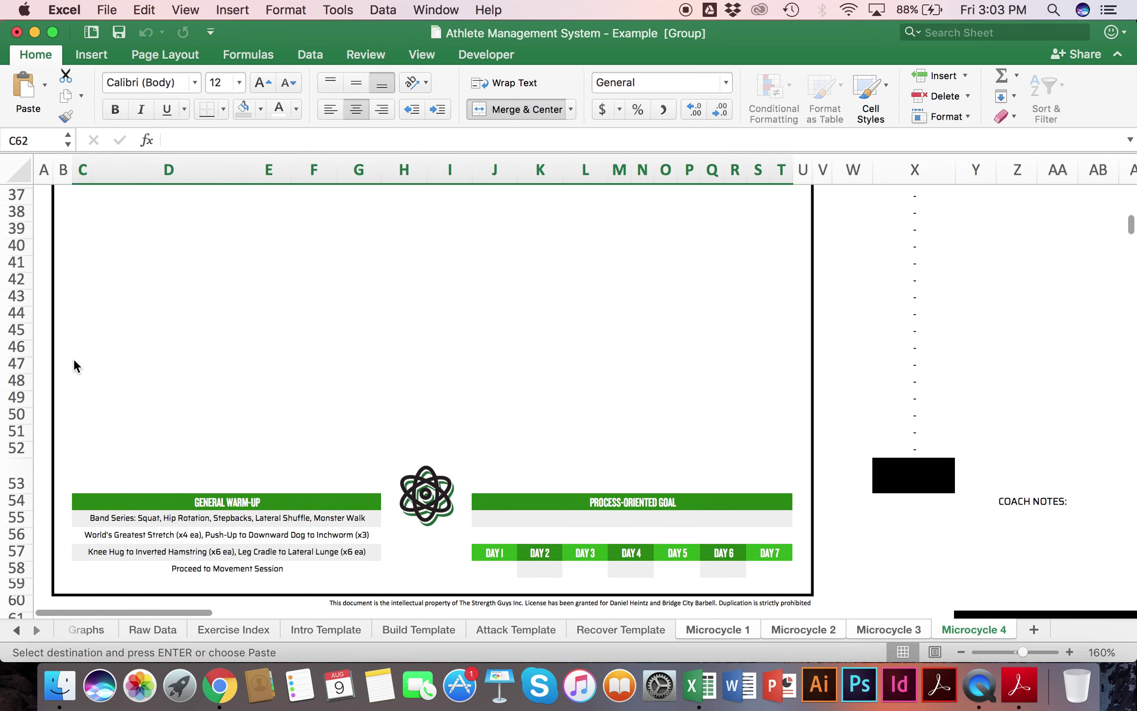
{"action": "key", "text": "super+v"}
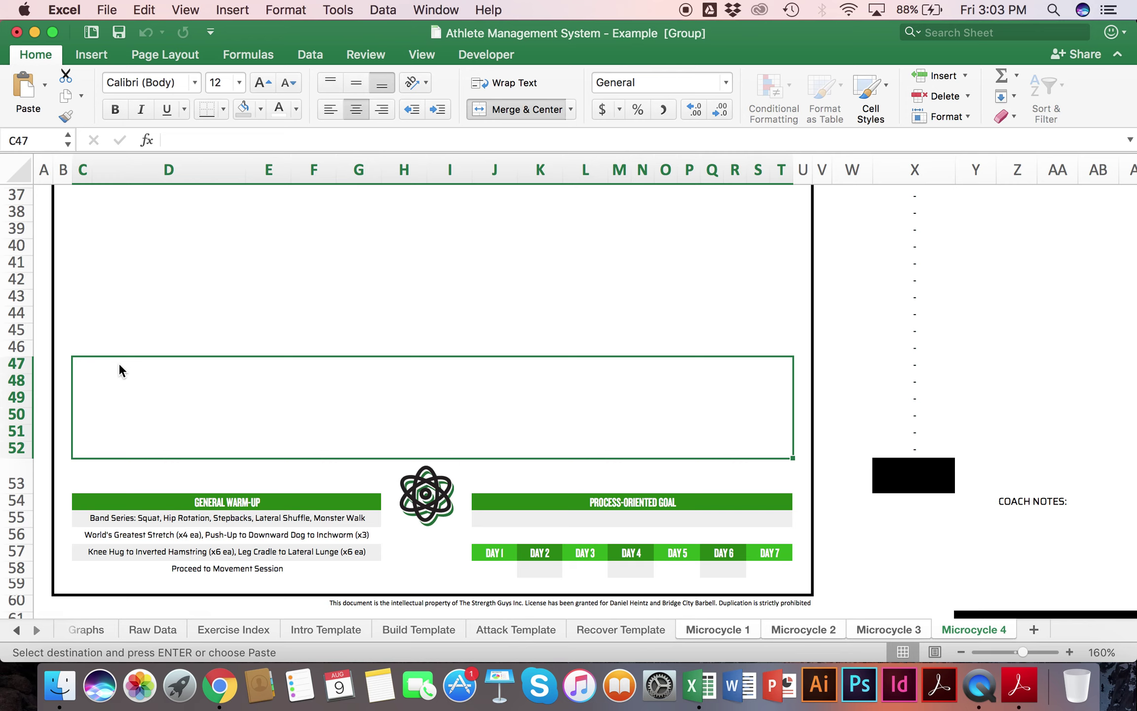
Step: Merge the blank area from C18 into one box labelled WEEKLY NOTES:
{"action": "scroll", "coordinate": [119, 365], "scroll_direction": "up", "scroll_amount": 8}
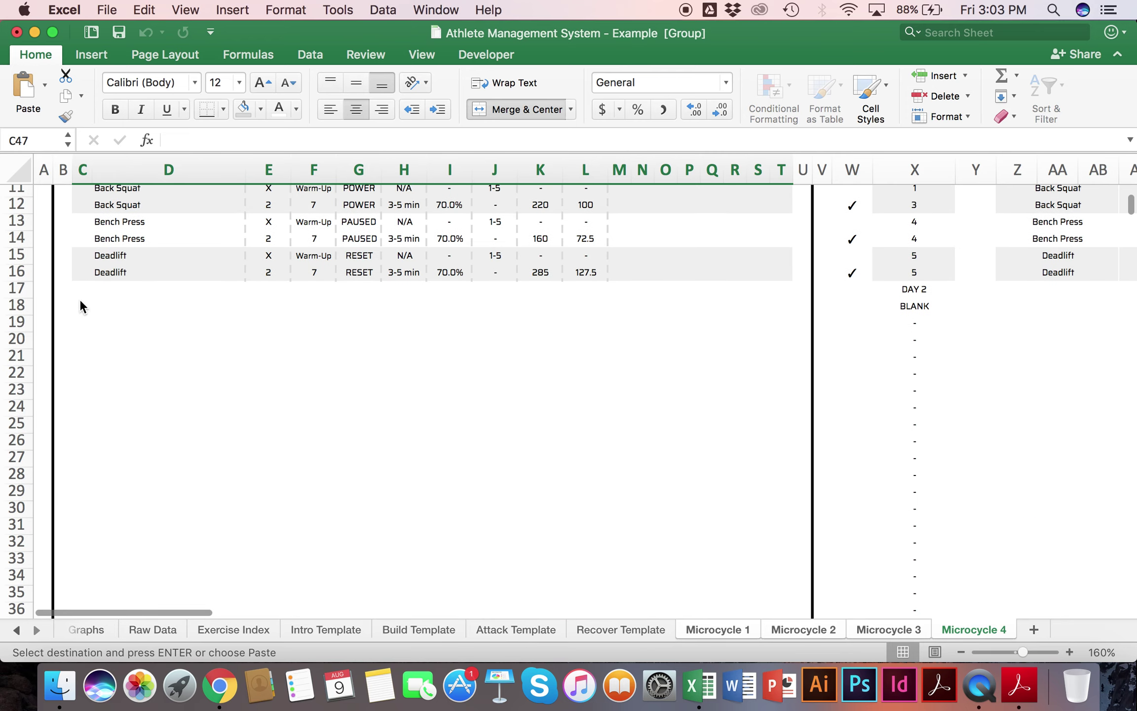
{"action": "left_click_drag", "start_coordinate": [79, 304], "coordinate": [677, 223]}
{"action": "left_click", "coordinate": [522, 109]}
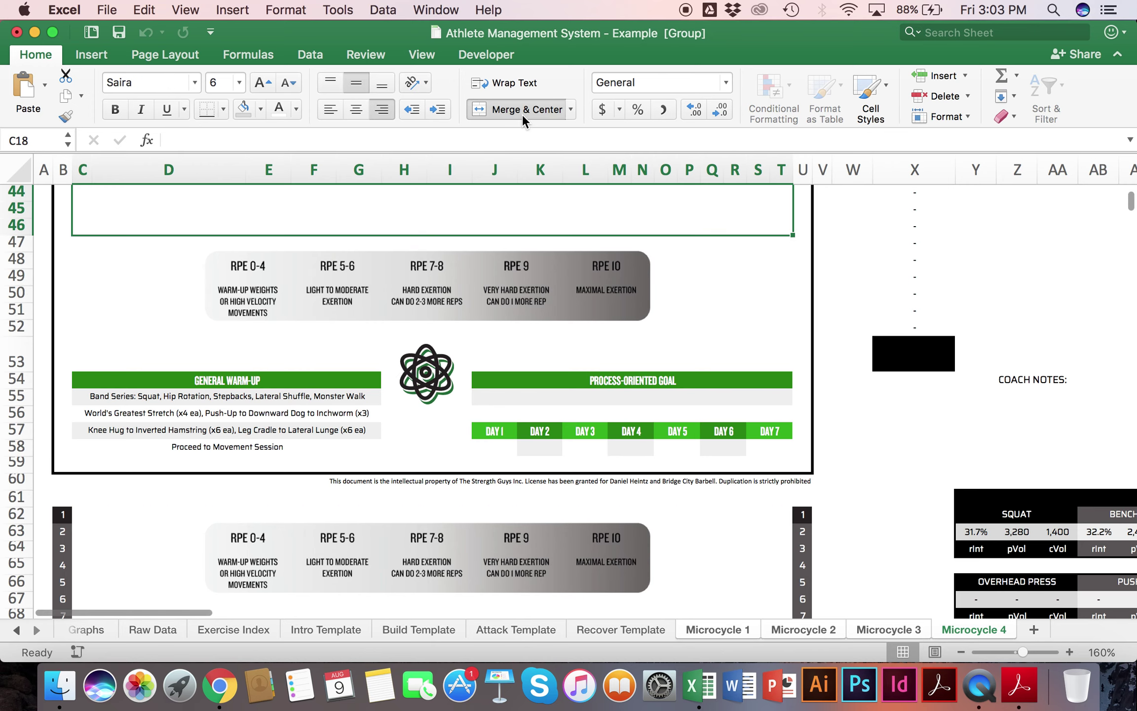
{"action": "type", "text": "week"}
{"action": "type", "text": "EKLY NOTES:"}
{"action": "key", "text": "Return"}
Step: Align the WEEKLY NOTES: label top-left and set its font size to 8
{"action": "scroll", "coordinate": [482, 427], "scroll_direction": "down", "scroll_amount": 5}
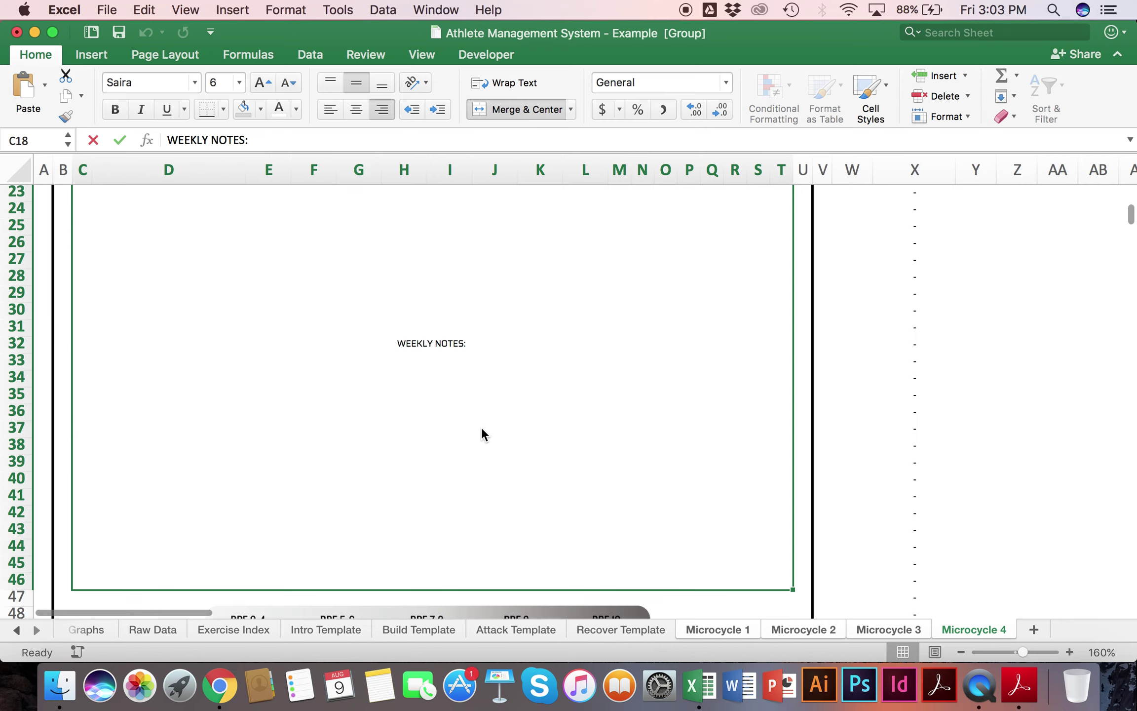
{"action": "scroll", "coordinate": [446, 301], "scroll_direction": "up", "scroll_amount": 3}
{"action": "left_click", "coordinate": [330, 81]}
{"action": "left_click", "coordinate": [331, 108]}
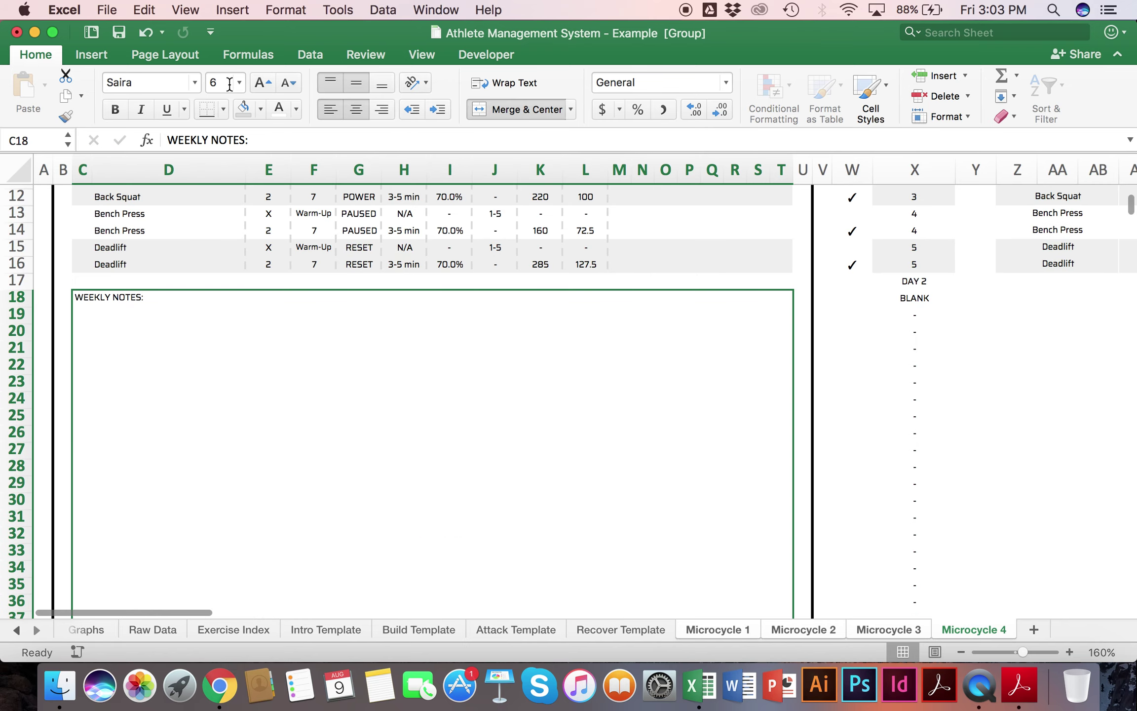
{"action": "left_click", "coordinate": [220, 82]}
{"action": "type", "text": "8"}
{"action": "key", "text": "Return"}
{"action": "scroll", "coordinate": [287, 396], "scroll_direction": "up", "scroll_amount": 5}
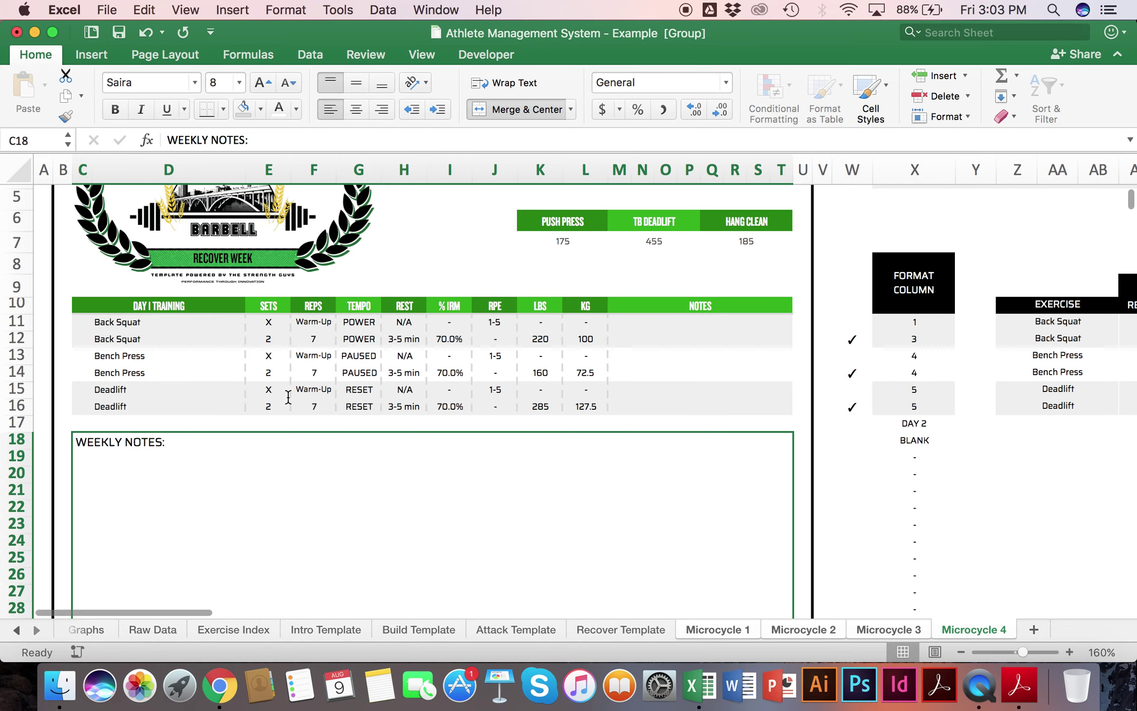
{"action": "scroll", "coordinate": [280, 453], "scroll_direction": "down", "scroll_amount": 2}
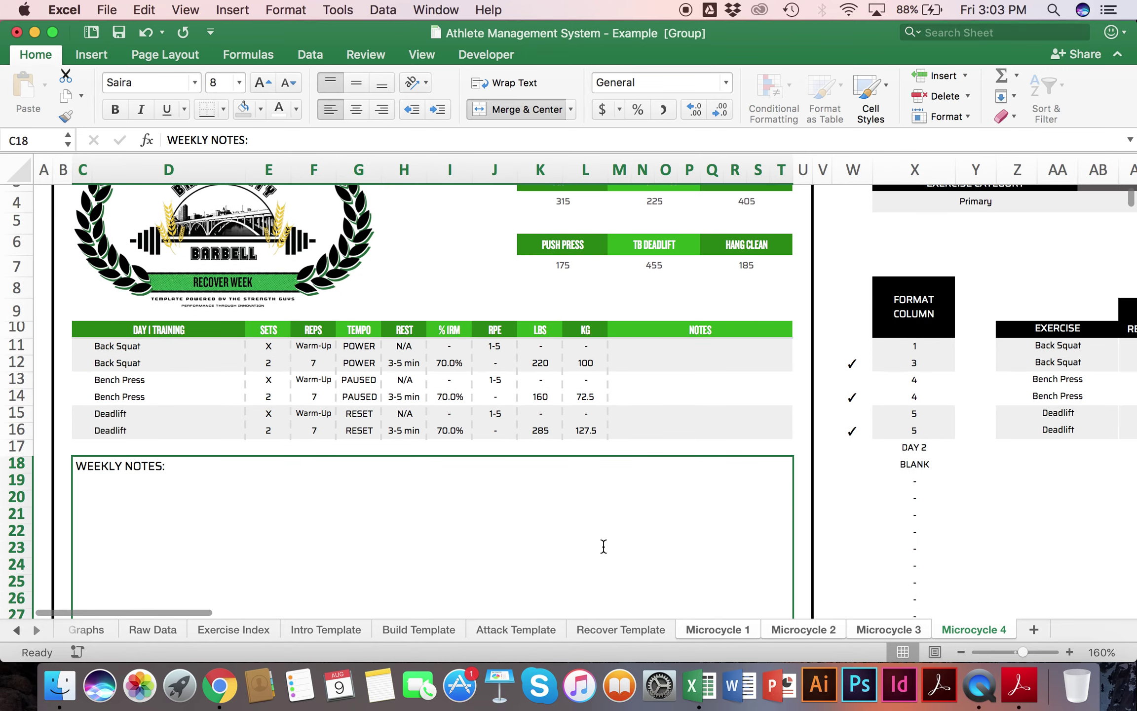
{"action": "scroll", "coordinate": [580, 413], "scroll_direction": "down", "scroll_amount": 20}
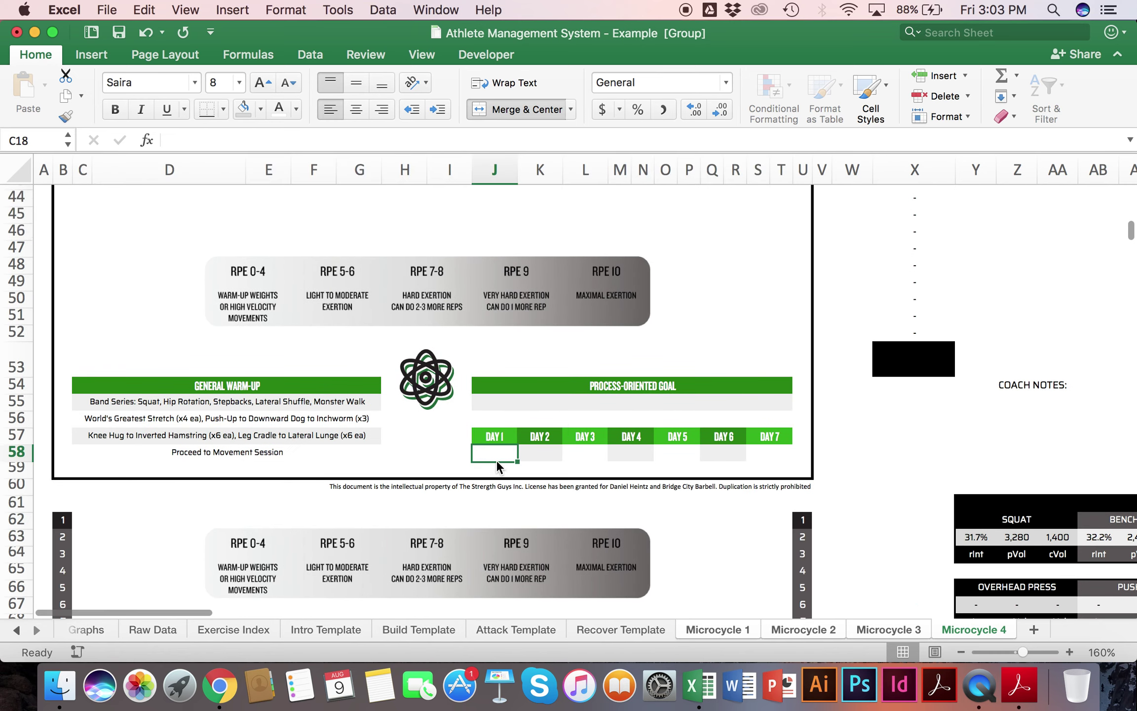
Step: Label DAY 1–7 as Training, Rest, Training, Rest, Training, Rest, Rest, then begin typing the process goal
{"action": "left_click", "coordinate": [496, 459]}
{"action": "type", "text": "Training"}
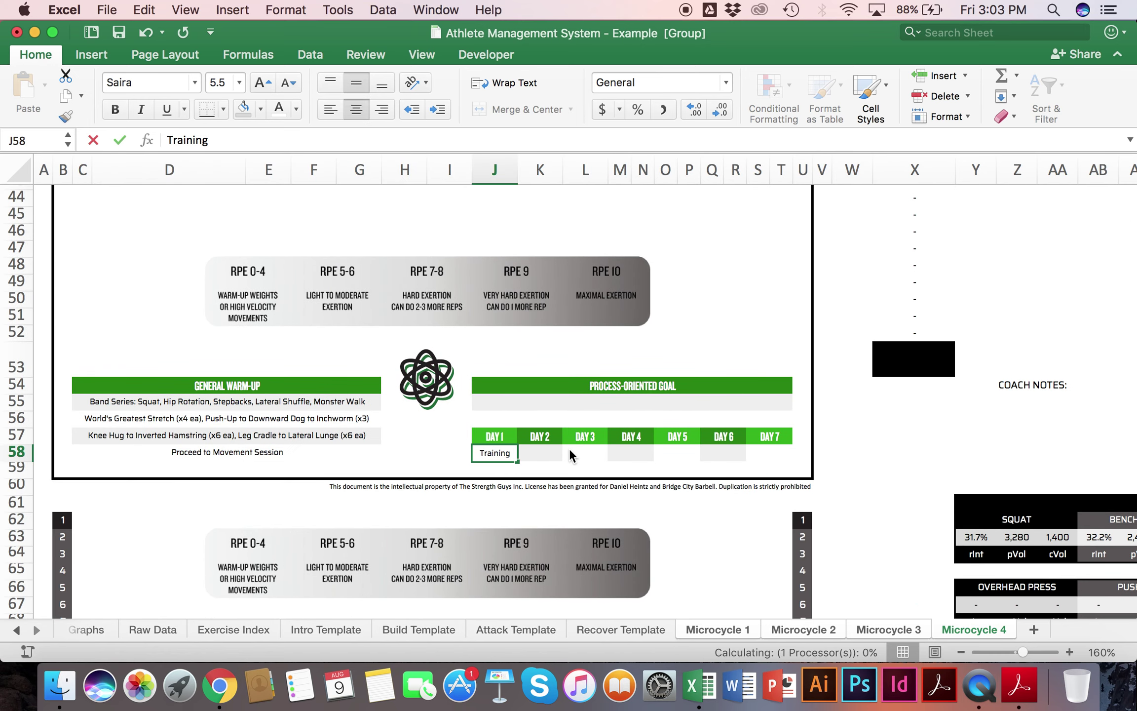
{"action": "key", "text": "Tab"}
{"action": "type", "text": "Rest"}
{"action": "key", "text": "Tab"}
{"action": "type", "text": "Training"}
{"action": "key", "text": "Tab"}
{"action": "type", "text": "Rest"}
{"action": "key", "text": "Tab"}
{"action": "type", "text": "Training"}
{"action": "key", "text": "Tab"}
{"action": "type", "text": "Rest"}
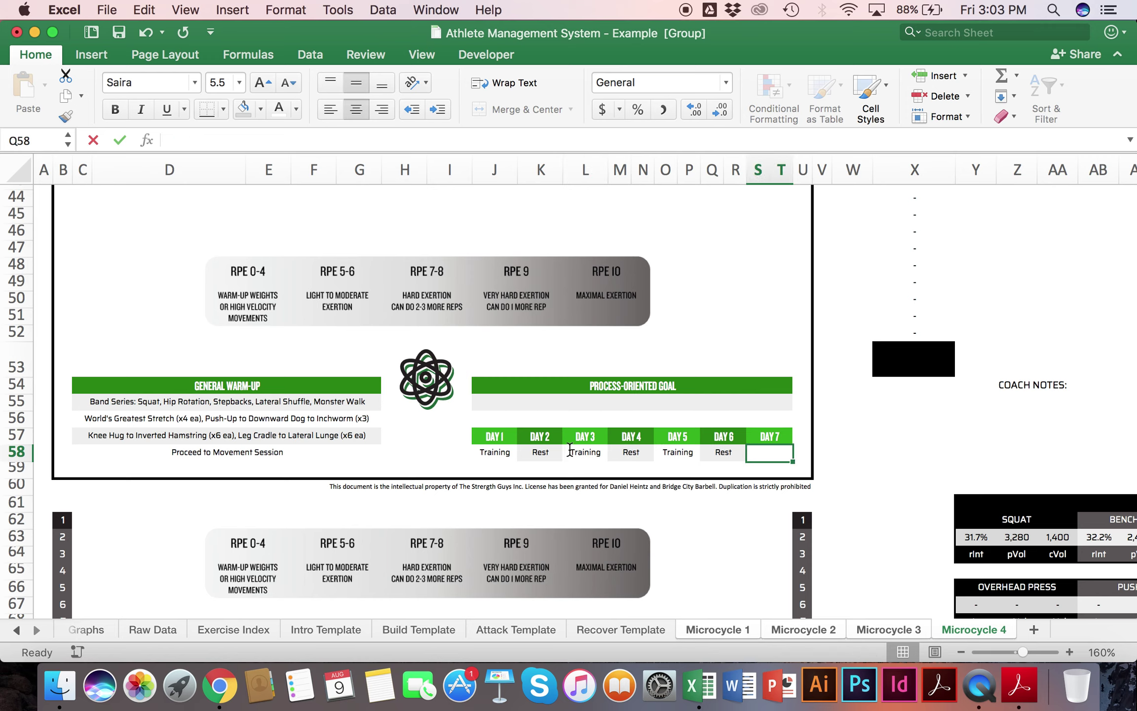
{"action": "key", "text": "Tab"}
{"action": "type", "text": "Rest"}
{"action": "key", "text": "Return"}
{"action": "left_click", "coordinate": [600, 402]}
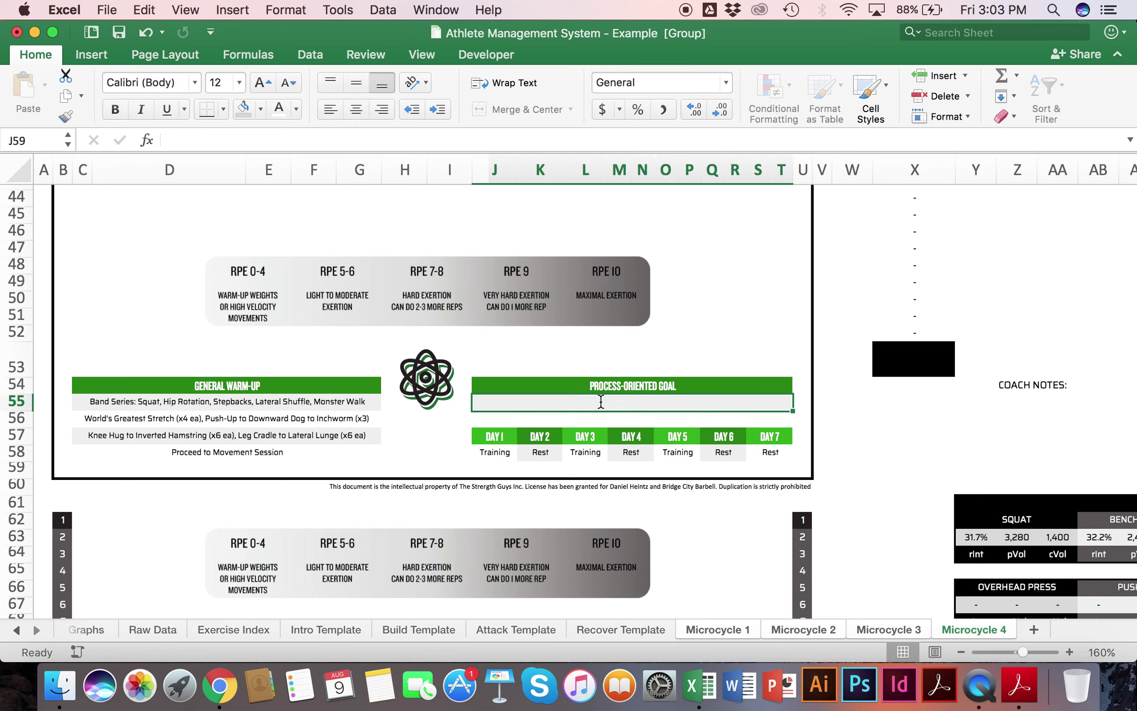
{"action": "type", "text": "Focus"}
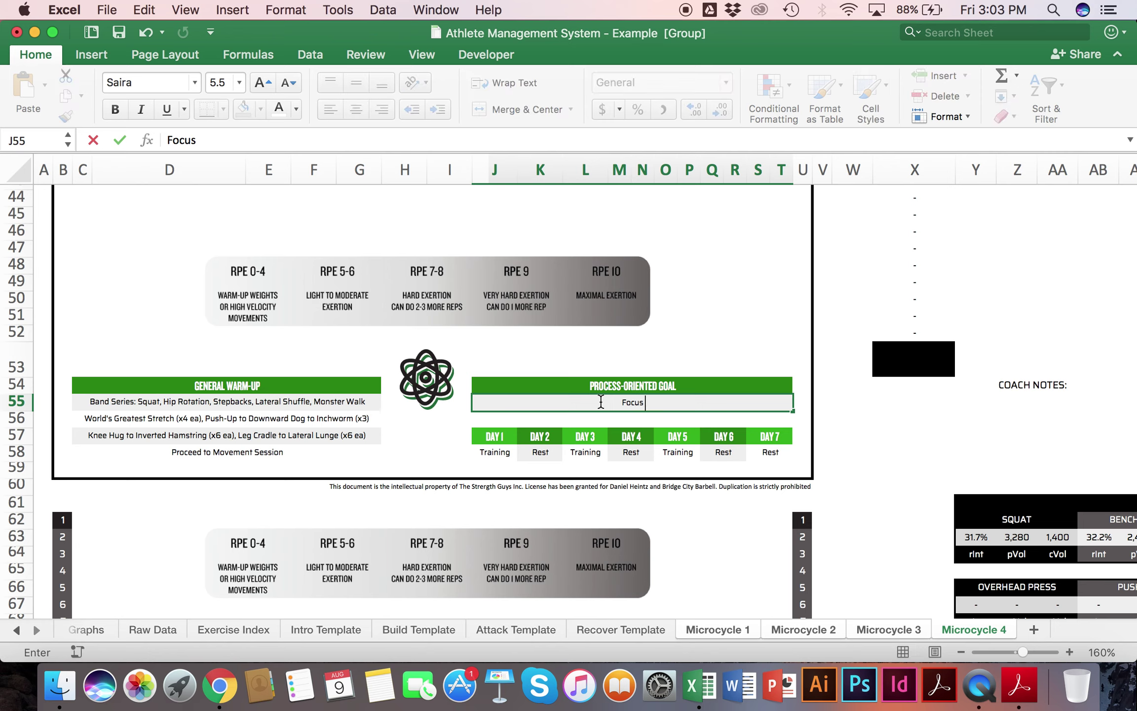
{"action": "type", "text": " on the precision of your technique this week."}
Step: Commit the goal 'Focus on the precision of your technique this week.' and select the warm-up list
{"action": "key", "text": "Return"}
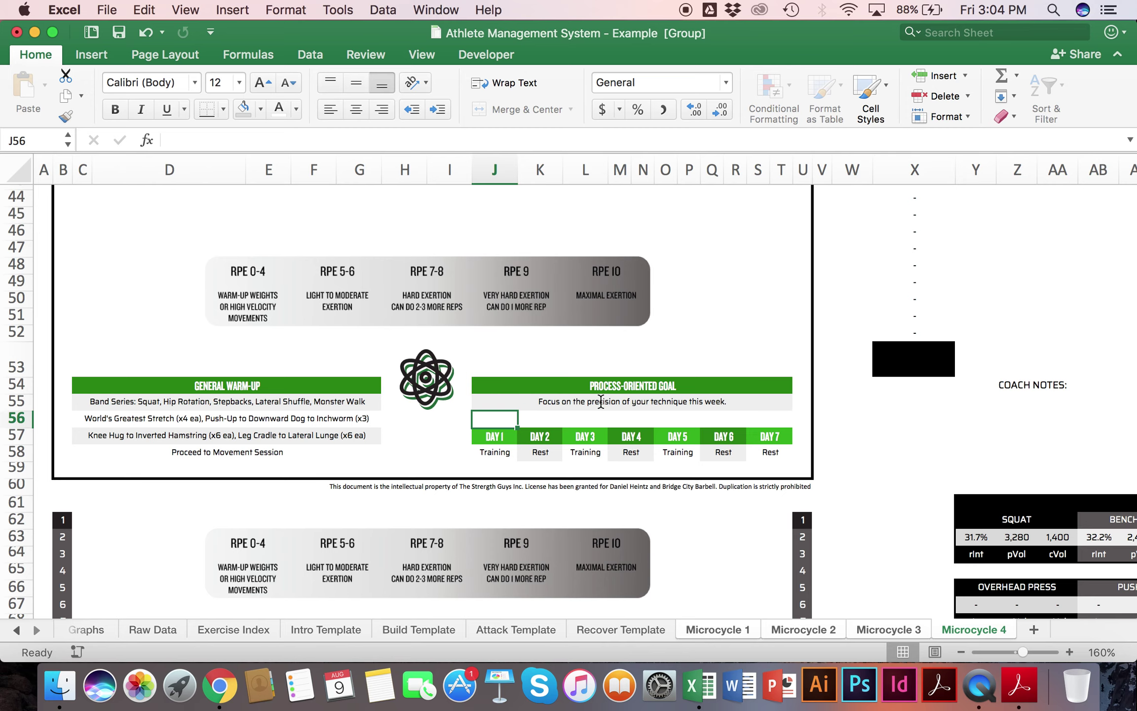
{"action": "left_click_drag", "start_coordinate": [276, 408], "coordinate": [286, 453]}
{"action": "scroll", "coordinate": [286, 452], "scroll_direction": "up", "scroll_amount": 15}
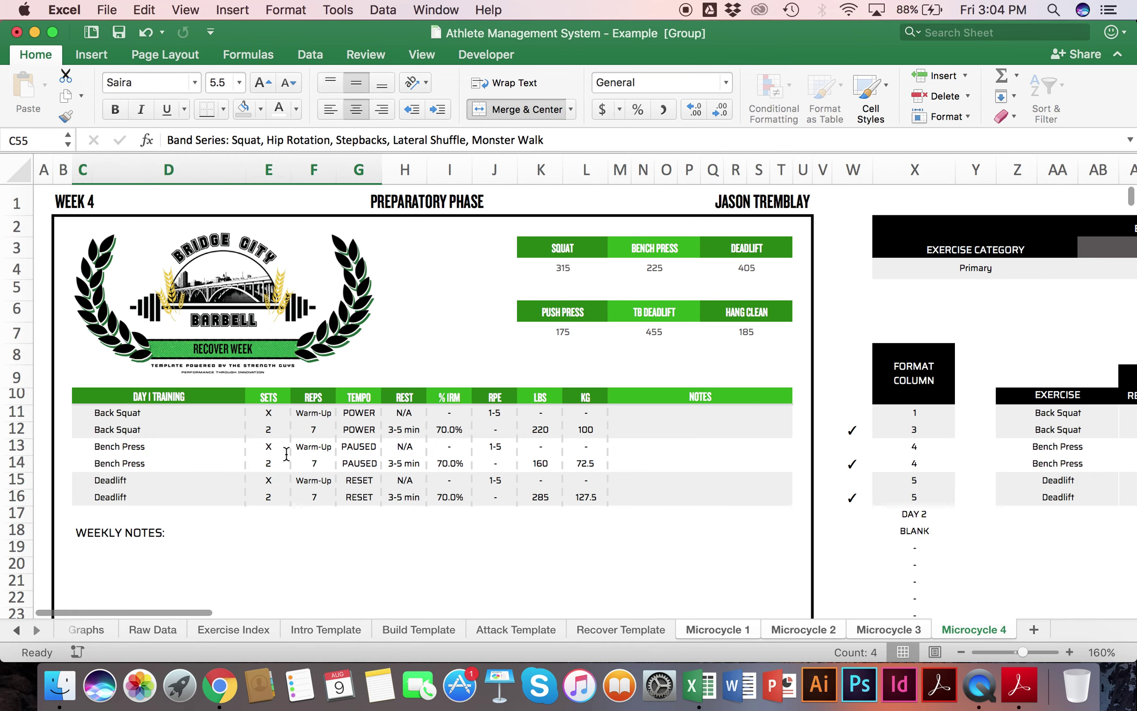
Step: Group the Microcycle 1 through 4 sheets, starting from Microcycle 1
{"action": "left_click", "coordinate": [412, 538]}
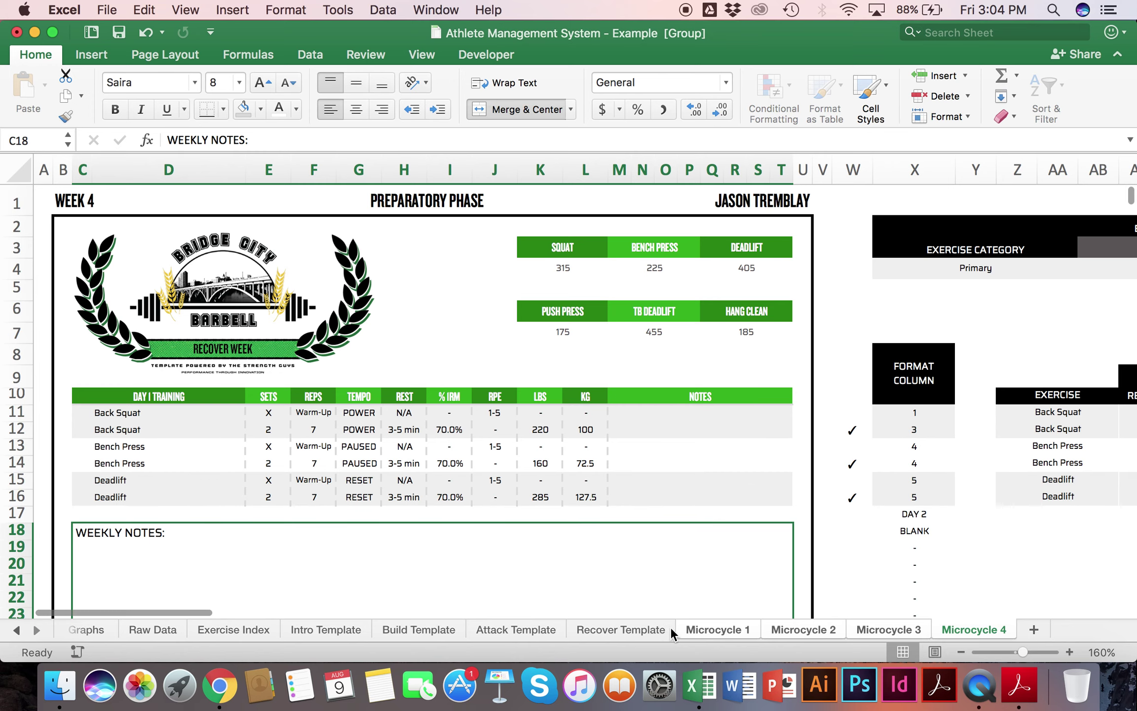
{"action": "left_click", "coordinate": [721, 629]}
{"action": "left_click", "coordinate": [964, 630], "text": "shift"}
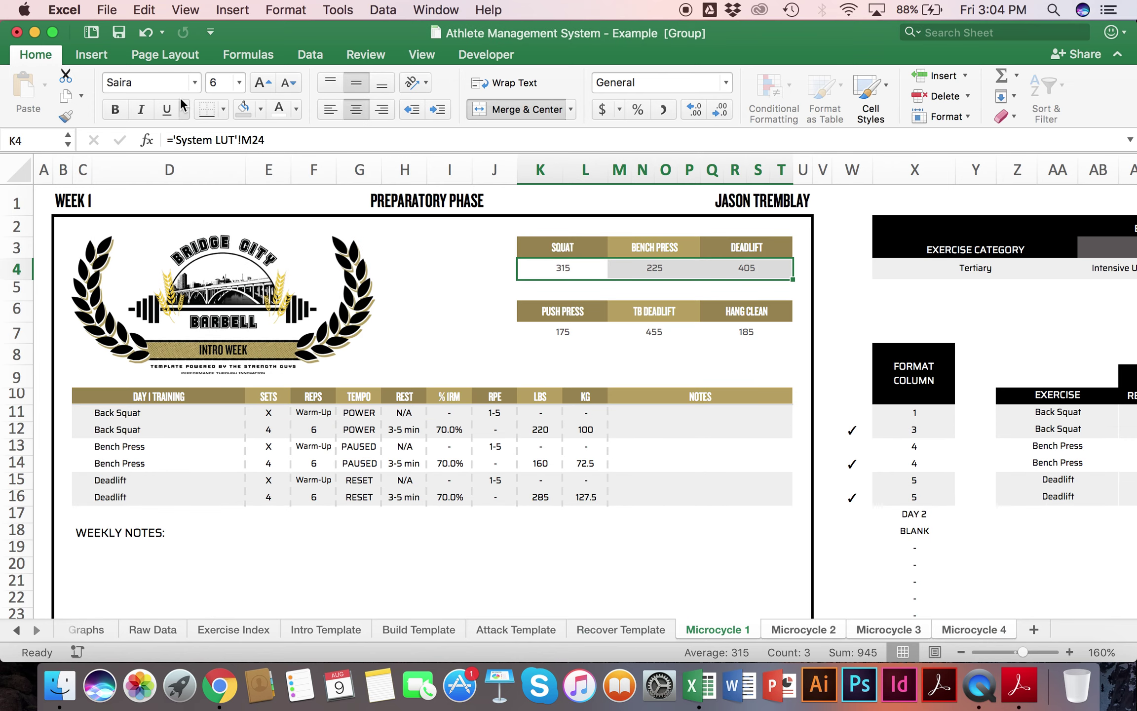
Step: Start a PDF Save As named after the athlete, then cancel it
{"action": "left_click", "coordinate": [118, 6]}
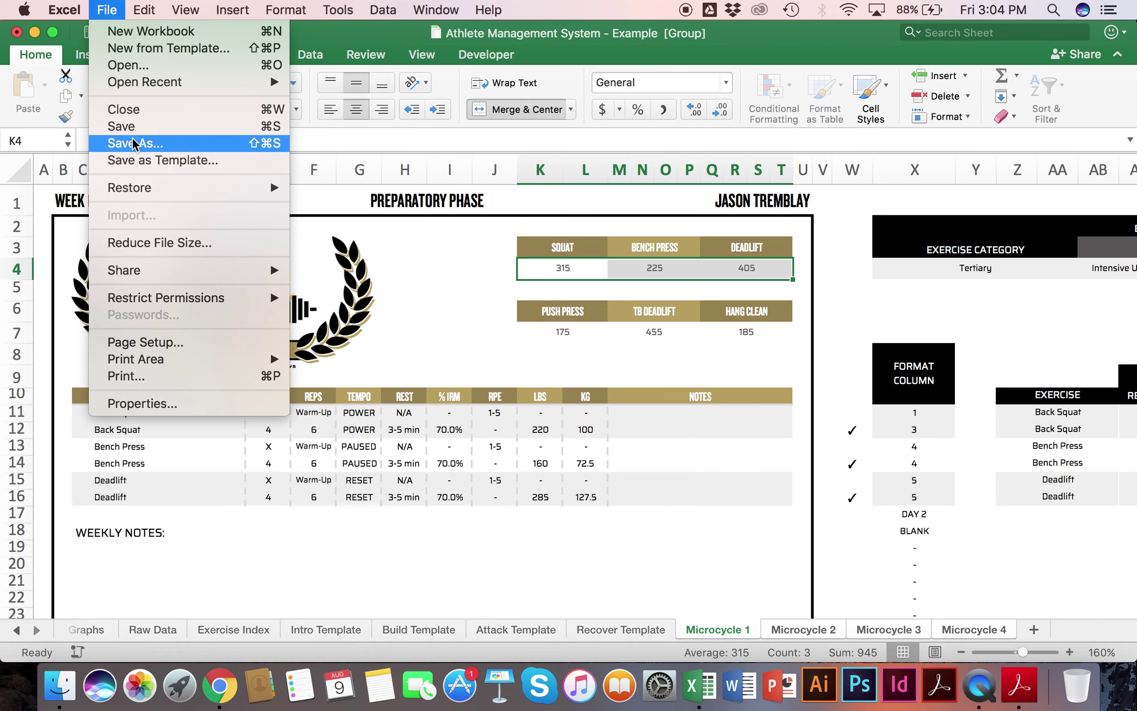
{"action": "left_click", "coordinate": [133, 143]}
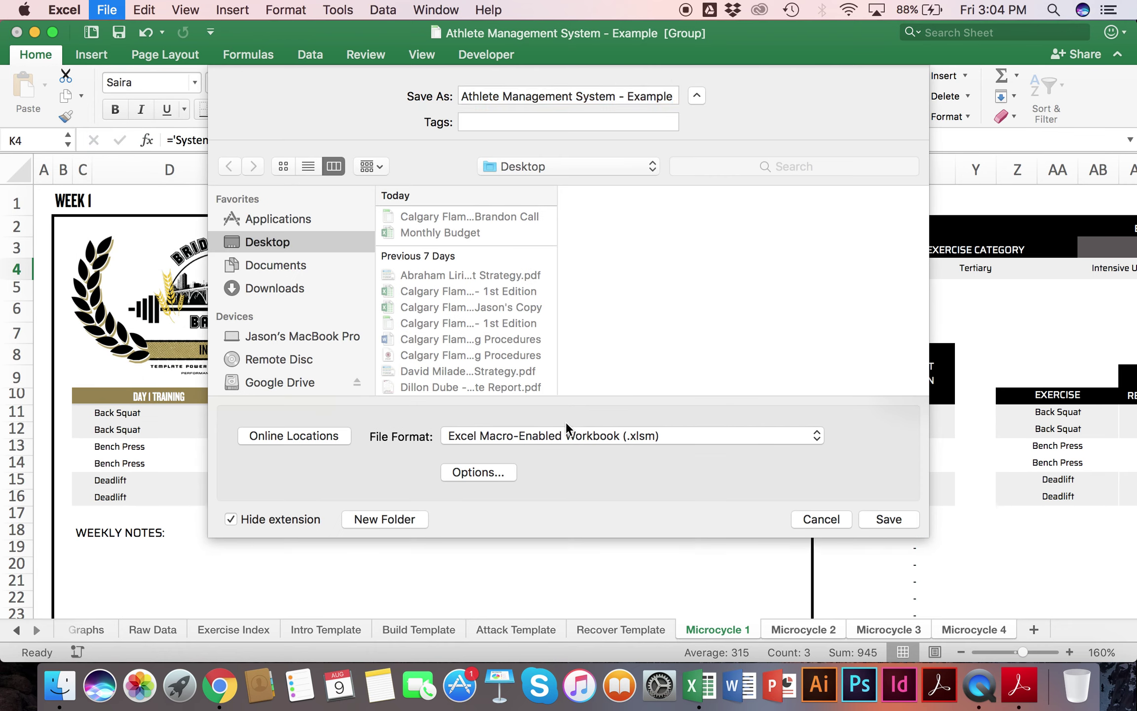
{"action": "left_click", "coordinate": [576, 436]}
{"action": "left_click", "coordinate": [517, 326]}
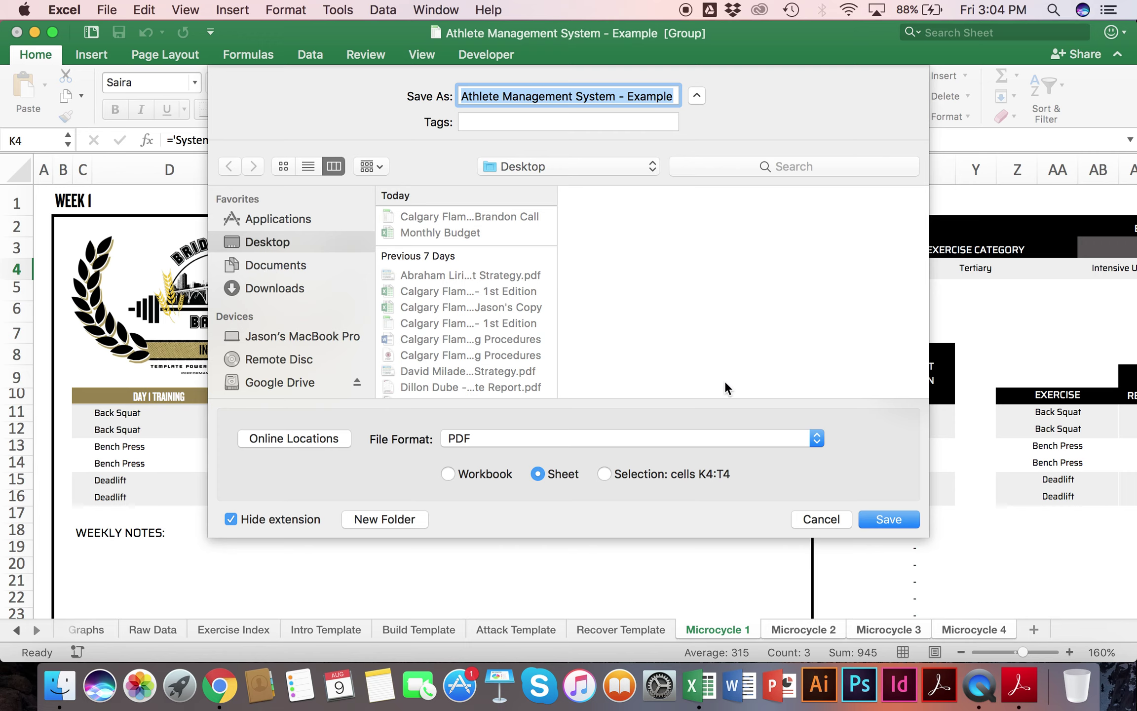
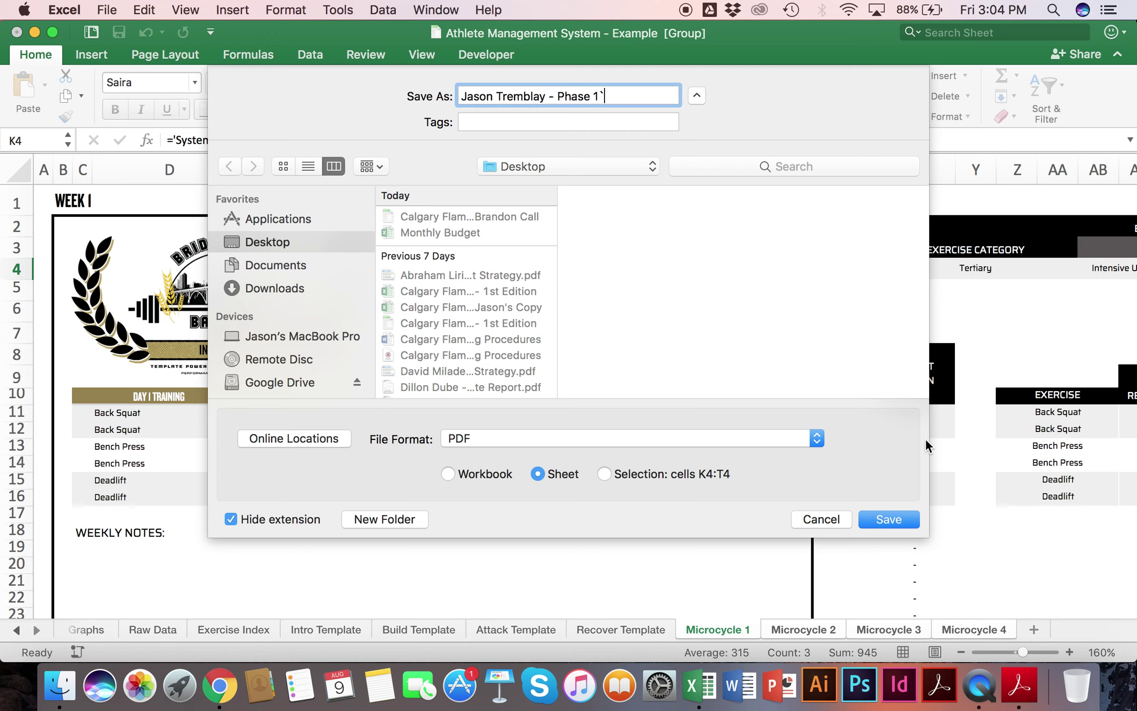
{"action": "left_click", "coordinate": [820, 518]}
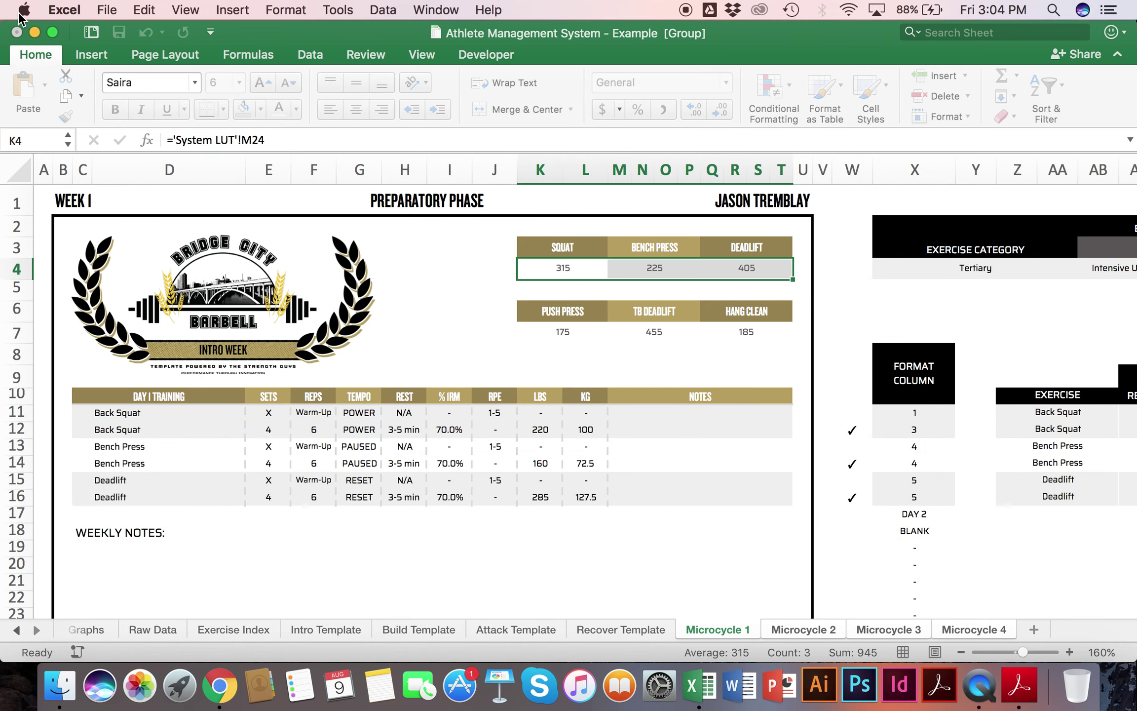
{"action": "left_click", "coordinate": [107, 10]}
{"action": "left_click", "coordinate": [185, 379]}
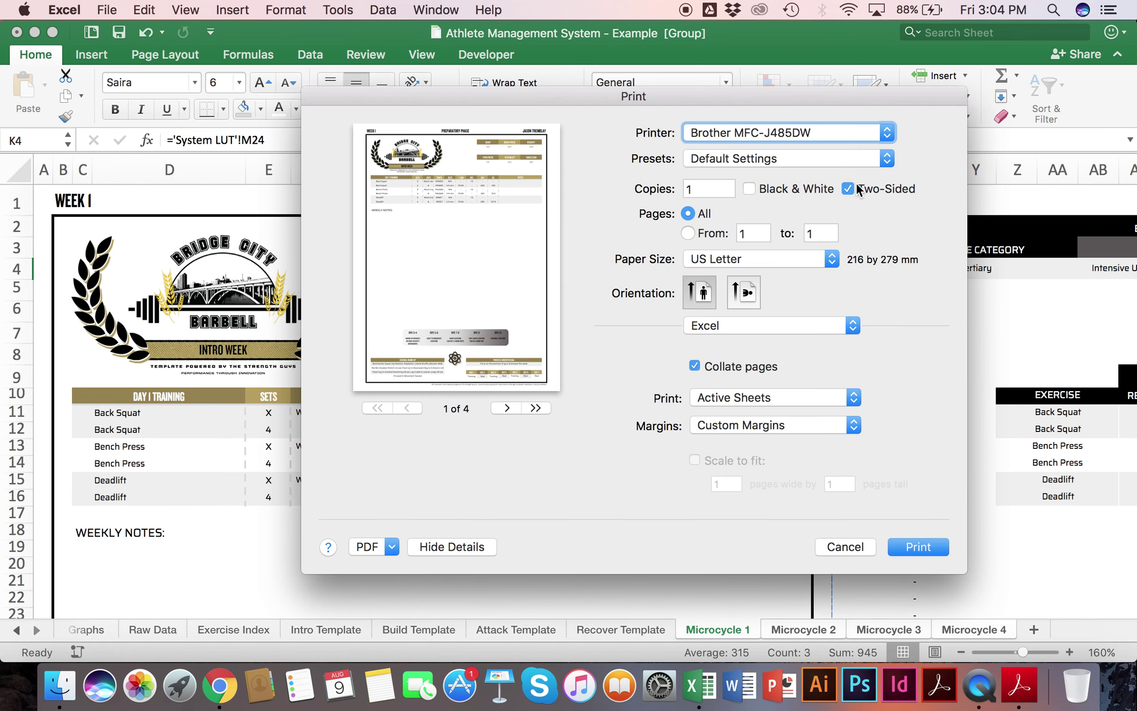
{"action": "left_click", "coordinate": [857, 189]}
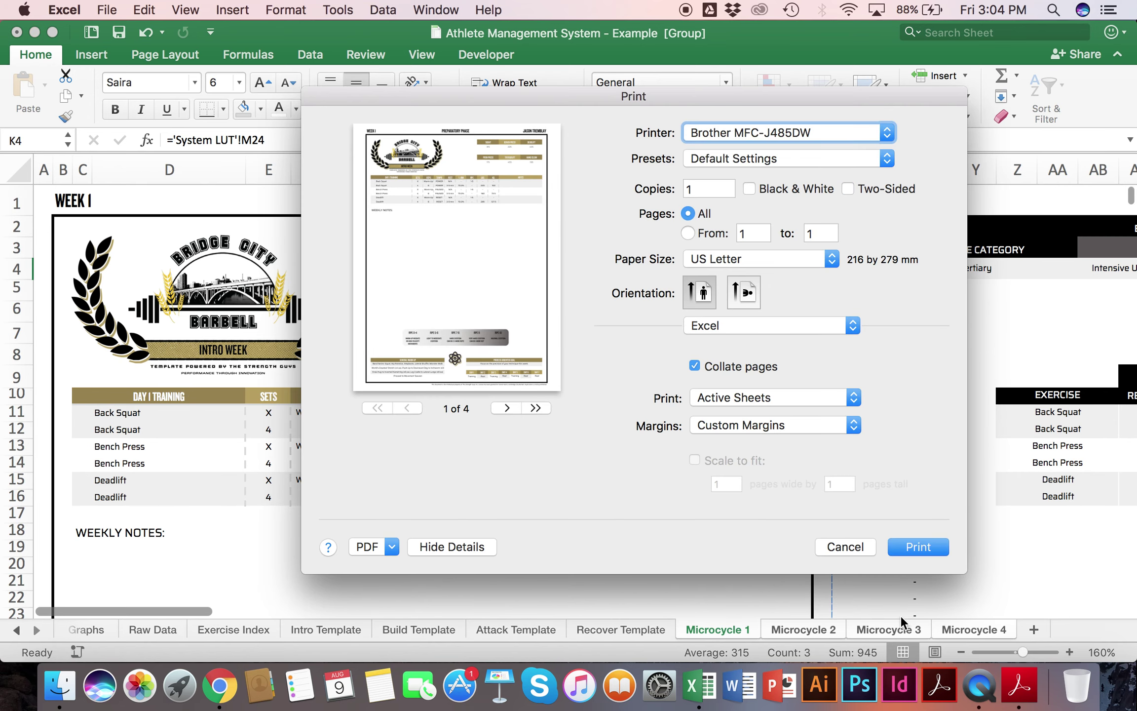
{"action": "left_click", "coordinate": [838, 551]}
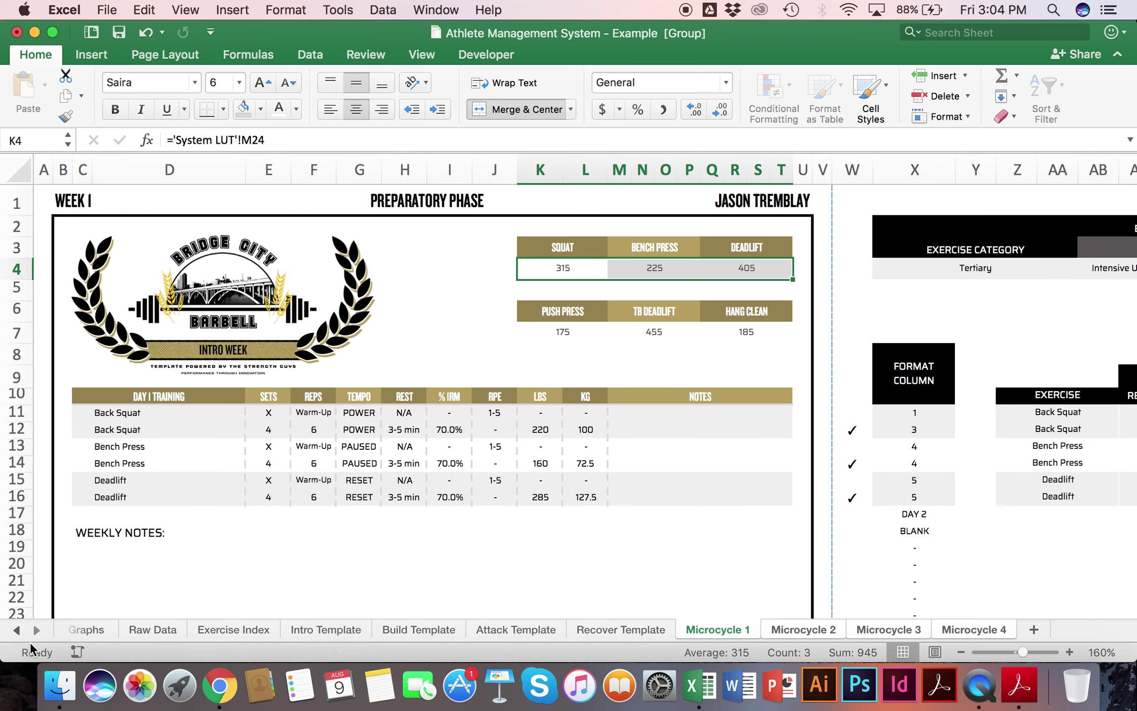
{"action": "left_click", "coordinate": [17, 630]}
{"action": "left_click", "coordinate": [18, 631]}
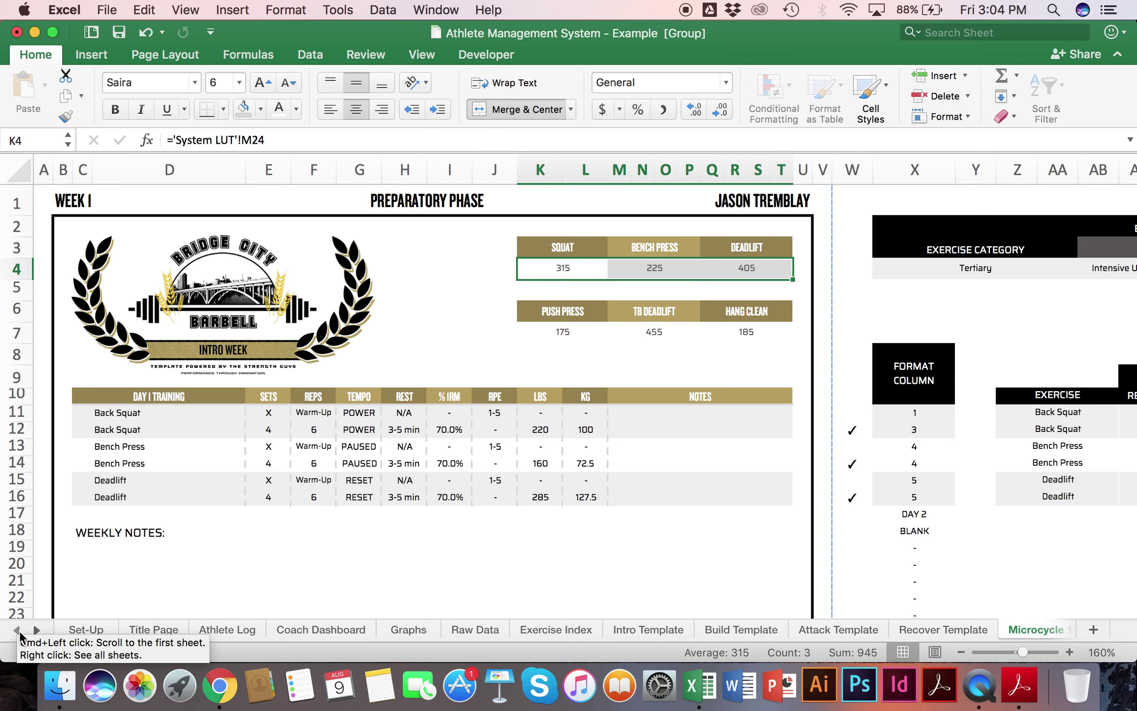
Step: On the Graphs sheet, preview BENCH PRESS in the first graph, then restore SQUAT
{"action": "left_click", "coordinate": [407, 629]}
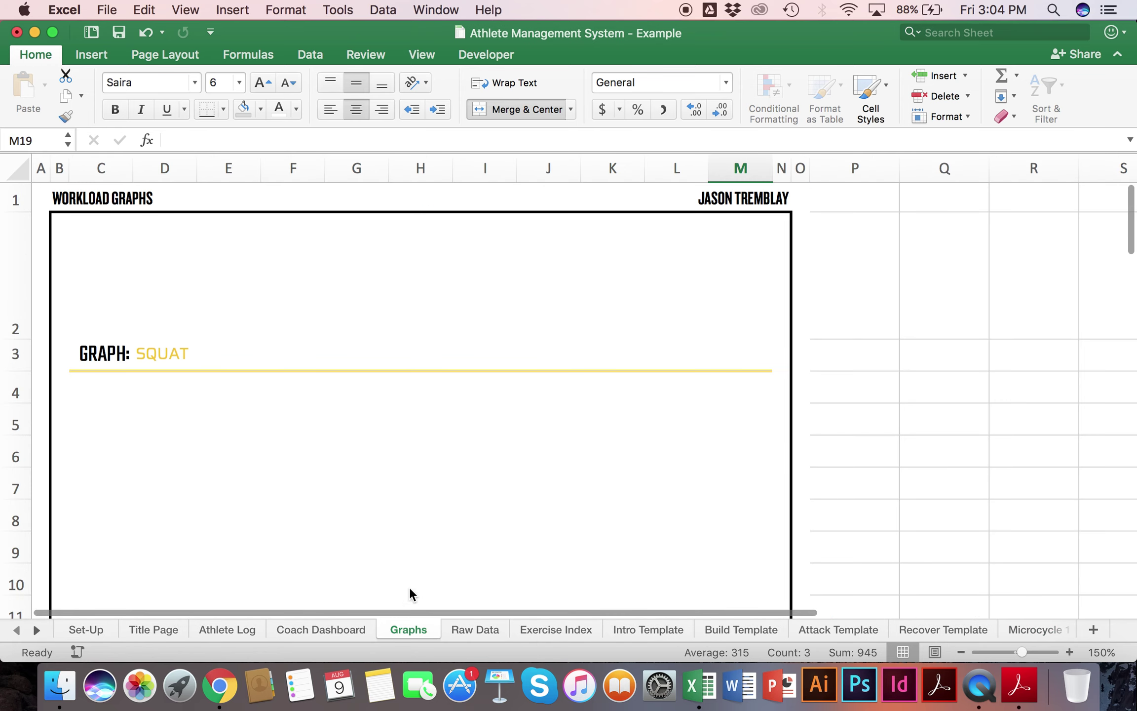
{"action": "scroll", "coordinate": [400, 365], "scroll_direction": "down", "scroll_amount": 5}
{"action": "scroll", "coordinate": [402, 366], "scroll_direction": "up", "scroll_amount": 3}
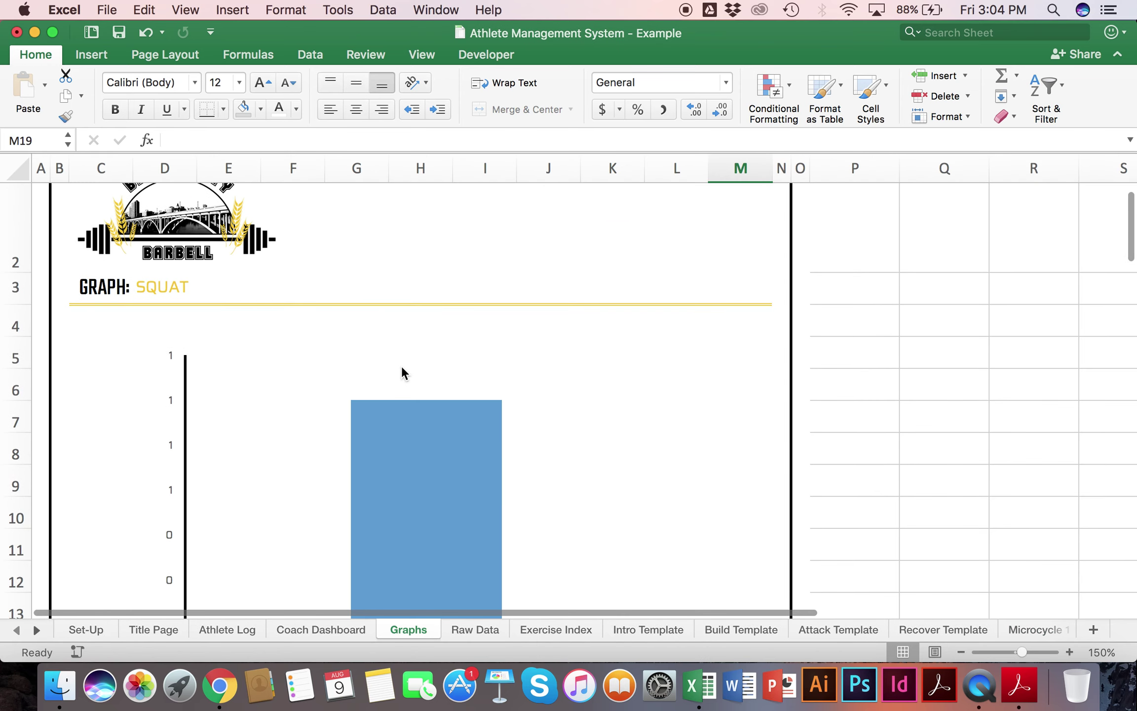
{"action": "left_click", "coordinate": [244, 298]}
{"action": "scroll", "coordinate": [779, 296], "scroll_direction": "down", "scroll_amount": 2}
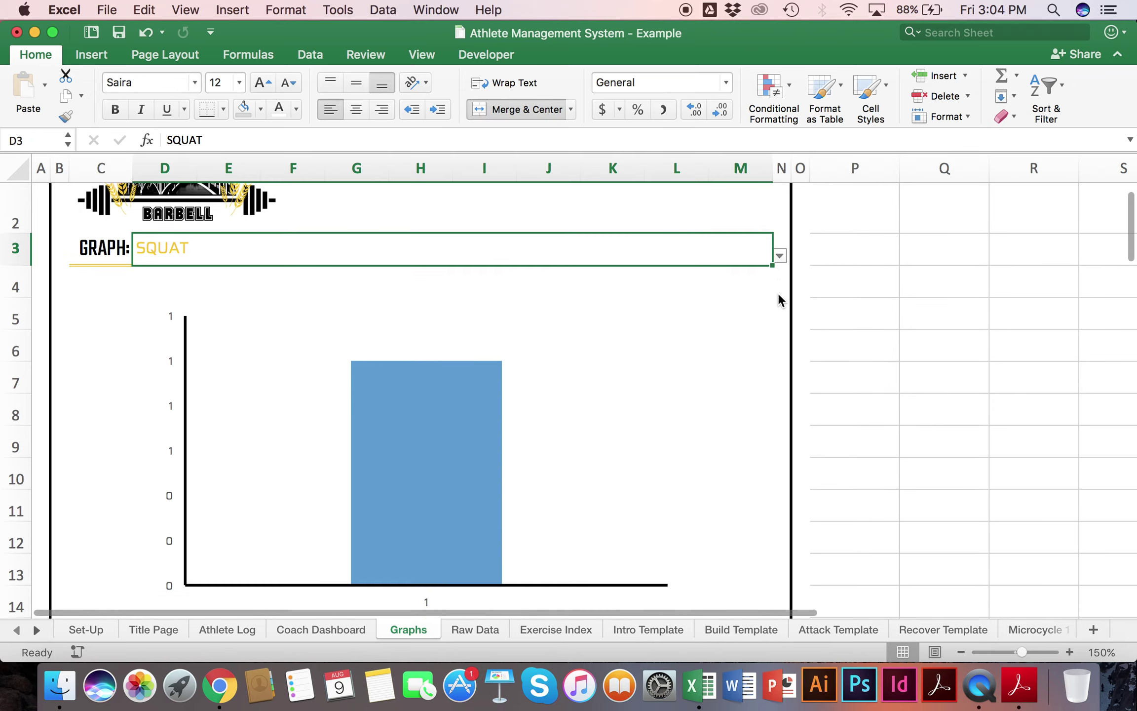
{"action": "left_click", "coordinate": [779, 248]}
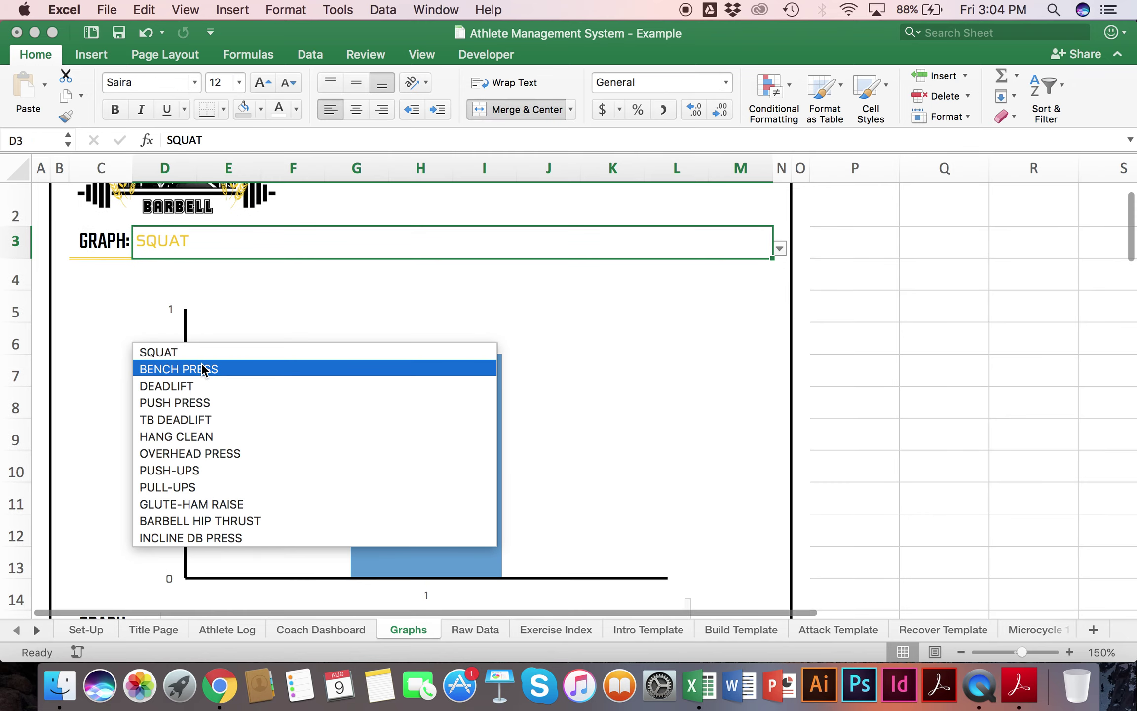
{"action": "left_click", "coordinate": [201, 366]}
{"action": "left_click", "coordinate": [779, 250]}
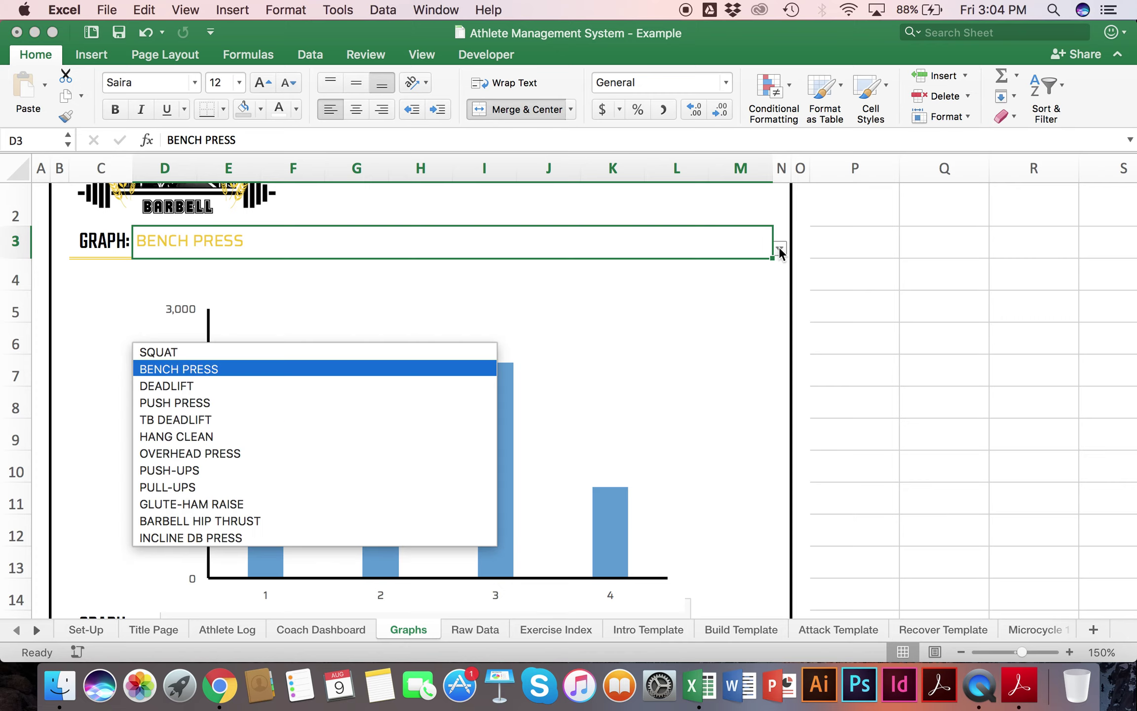
{"action": "left_click", "coordinate": [310, 352]}
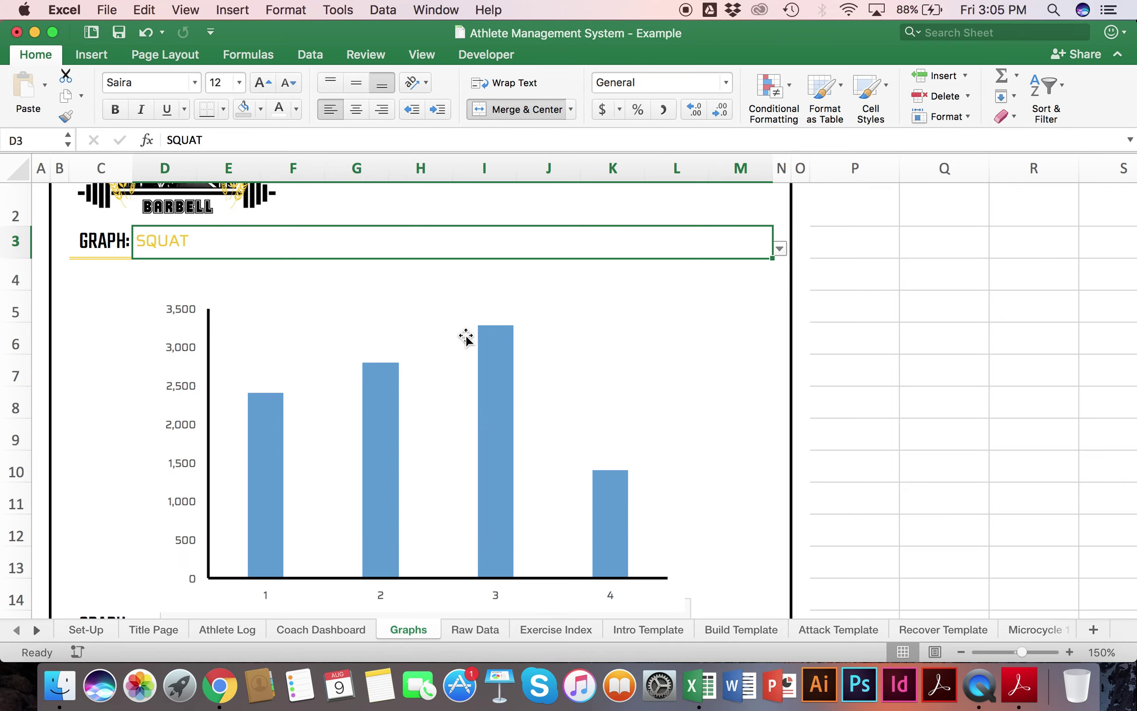
Step: Set the second graph's exercise to INTENSIVE RUNNING (DISTANCE)
{"action": "scroll", "coordinate": [465, 337], "scroll_direction": "down", "scroll_amount": 2}
{"action": "scroll", "coordinate": [467, 337], "scroll_direction": "up", "scroll_amount": 2}
{"action": "scroll", "coordinate": [467, 337], "scroll_direction": "down", "scroll_amount": 9}
{"action": "left_click", "coordinate": [686, 364]}
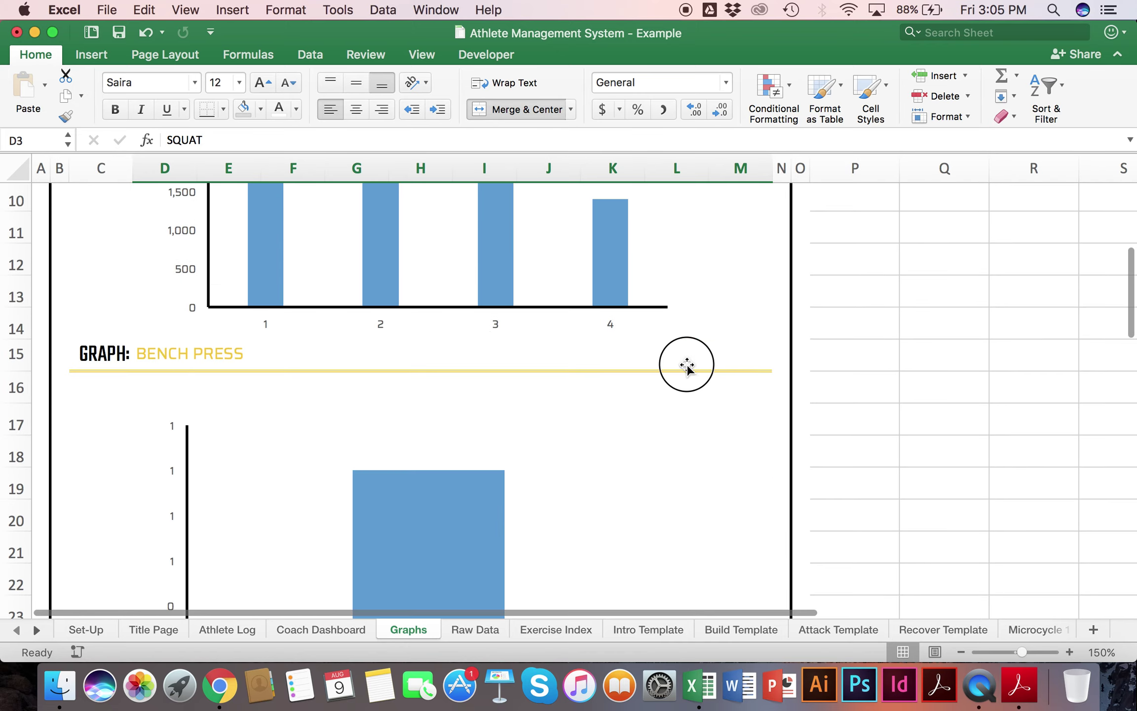
{"action": "left_click", "coordinate": [785, 356]}
{"action": "left_click", "coordinate": [748, 359]}
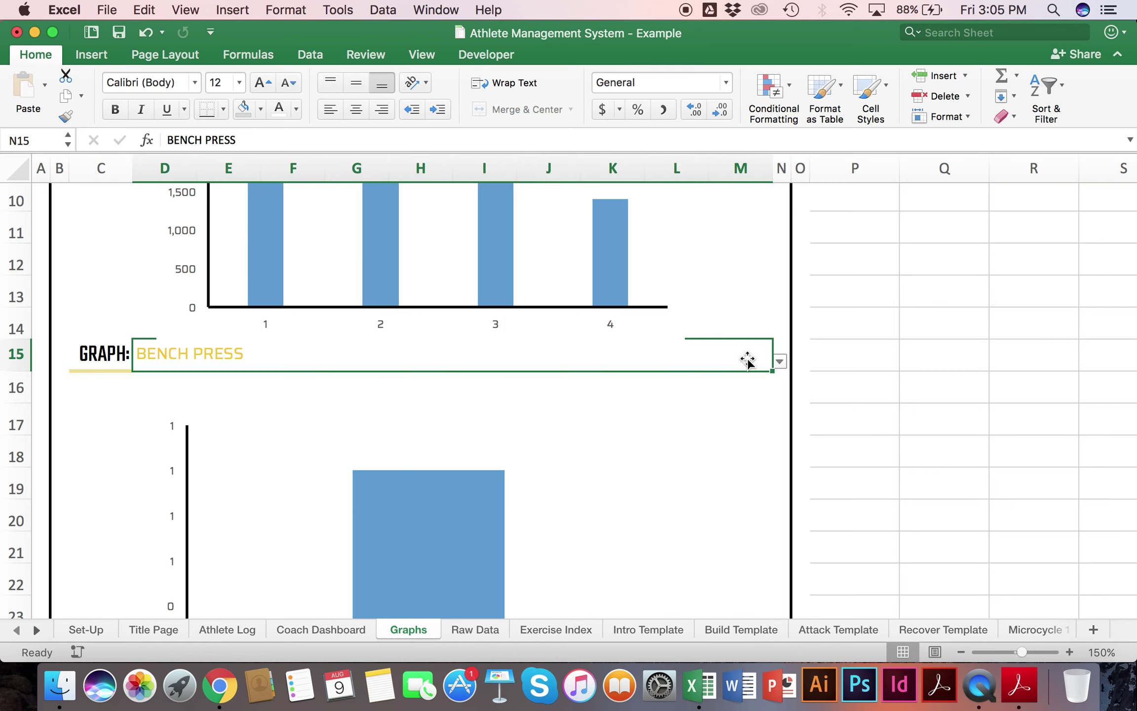
{"action": "left_click", "coordinate": [776, 362]}
{"action": "scroll", "coordinate": [267, 461], "scroll_direction": "down", "scroll_amount": 6}
{"action": "scroll", "coordinate": [265, 464], "scroll_direction": "up", "scroll_amount": 4}
{"action": "scroll", "coordinate": [264, 464], "scroll_direction": "down", "scroll_amount": 2}
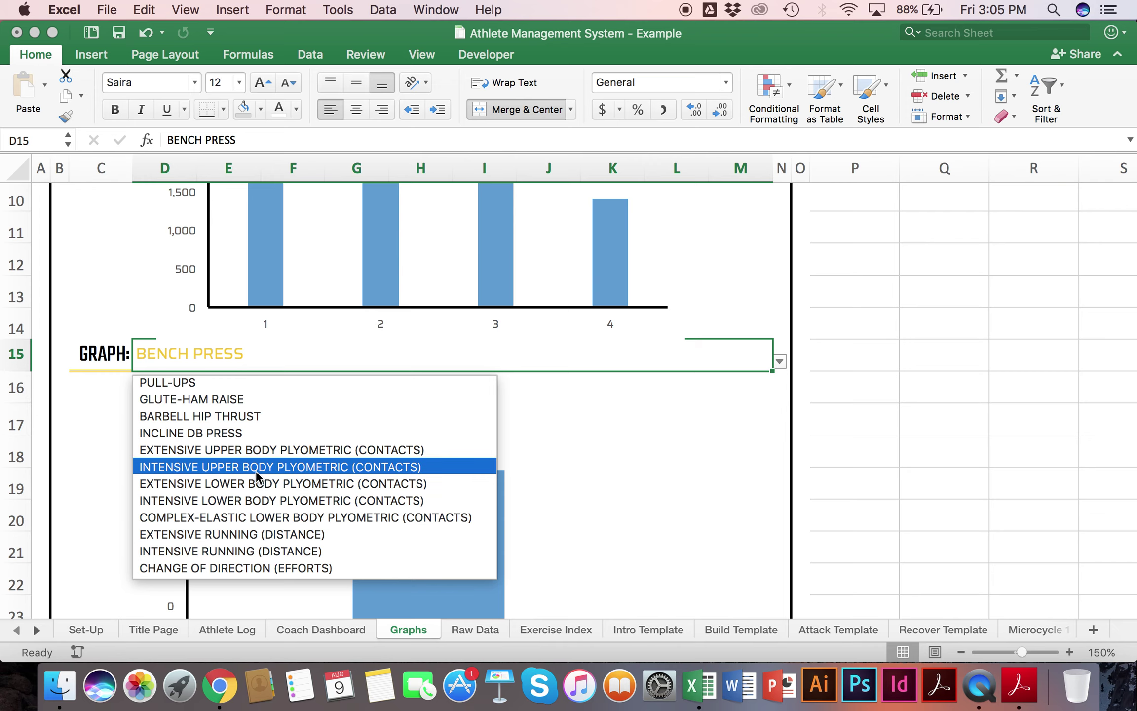
{"action": "scroll", "coordinate": [249, 513], "scroll_direction": "down", "scroll_amount": 2}
{"action": "left_click", "coordinate": [246, 519]}
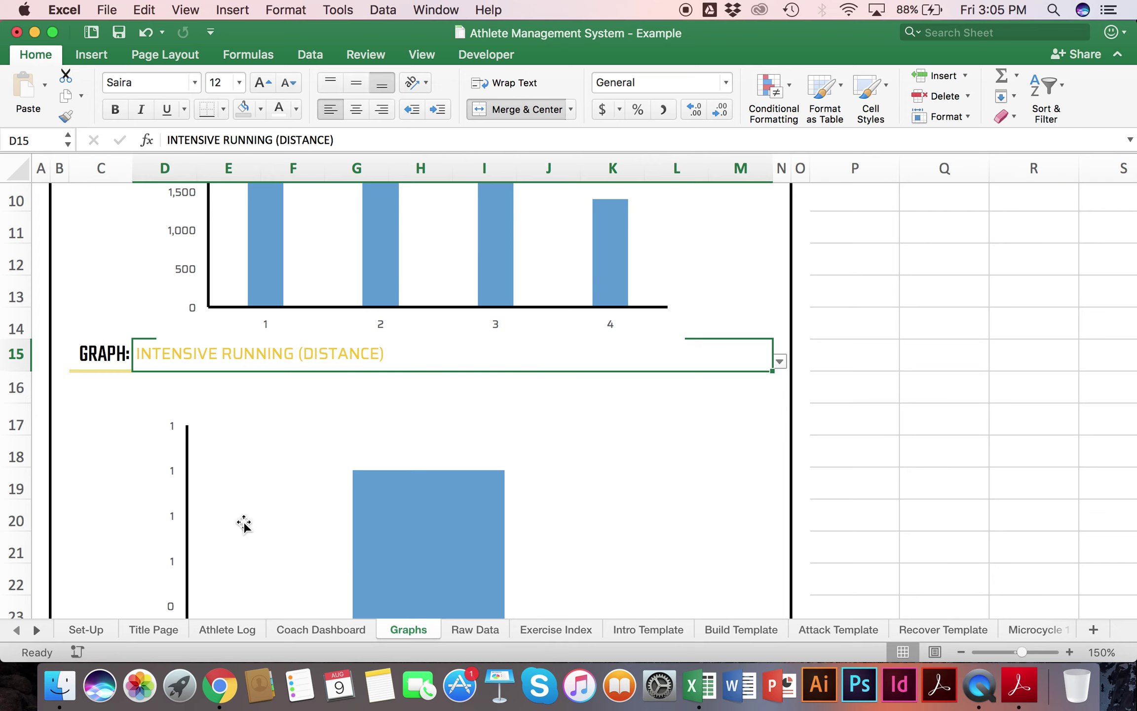
{"action": "scroll", "coordinate": [244, 525], "scroll_direction": "up", "scroll_amount": 10}
{"action": "scroll", "coordinate": [347, 380], "scroll_direction": "down", "scroll_amount": 3}
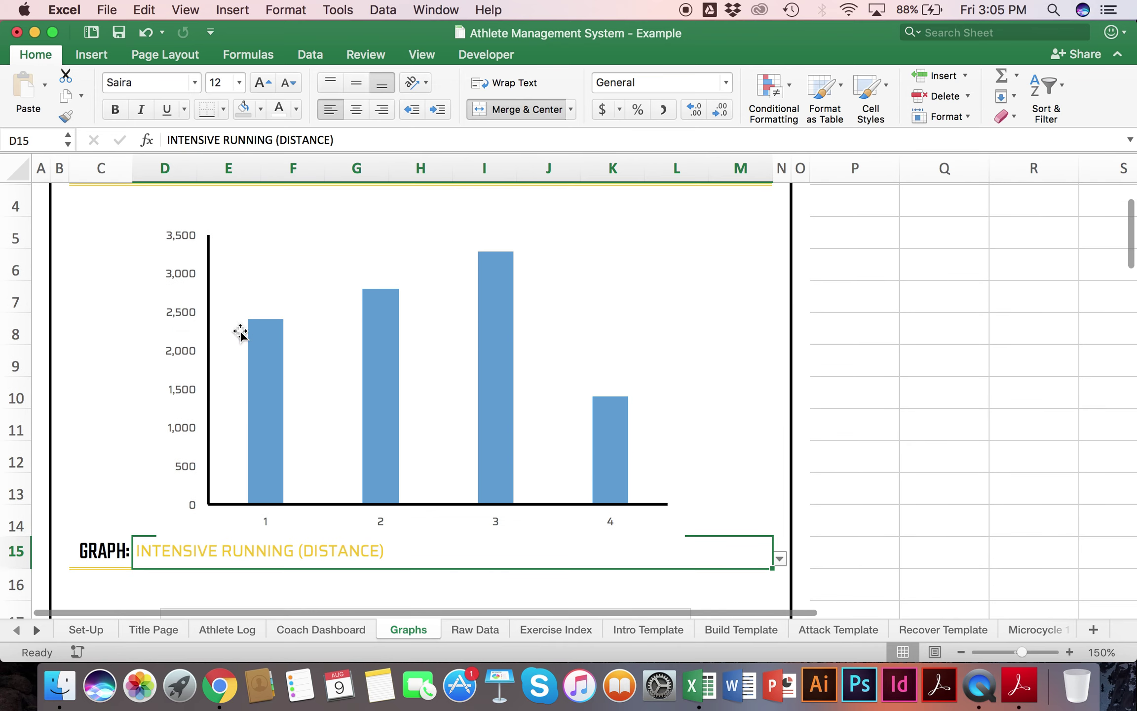
{"action": "scroll", "coordinate": [619, 394], "scroll_direction": "down", "scroll_amount": 4}
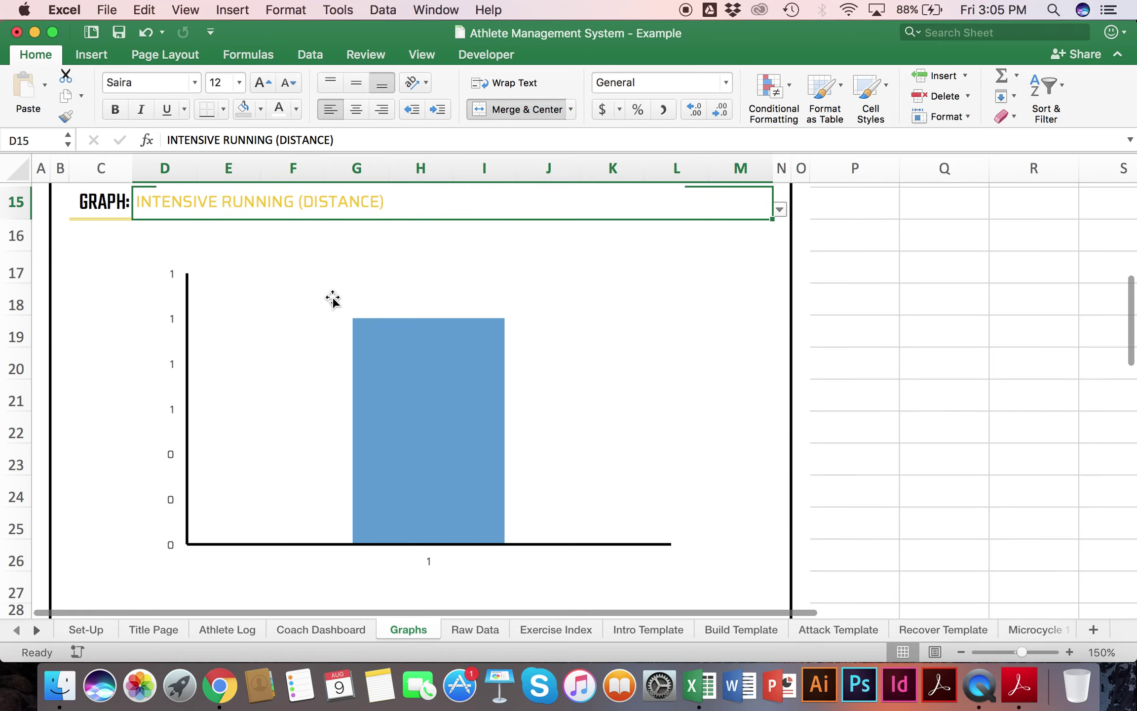
{"action": "scroll", "coordinate": [333, 298], "scroll_direction": "down", "scroll_amount": 3}
{"action": "scroll", "coordinate": [333, 298], "scroll_direction": "up", "scroll_amount": 3}
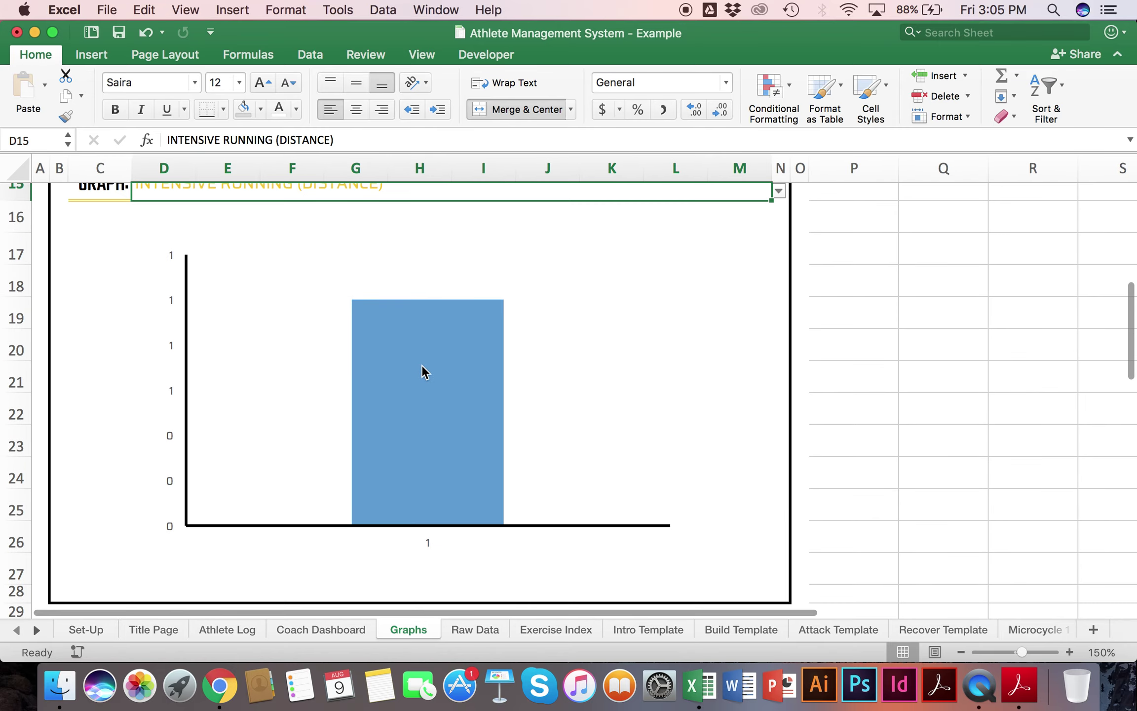
{"action": "scroll", "coordinate": [412, 319], "scroll_direction": "up", "scroll_amount": 10}
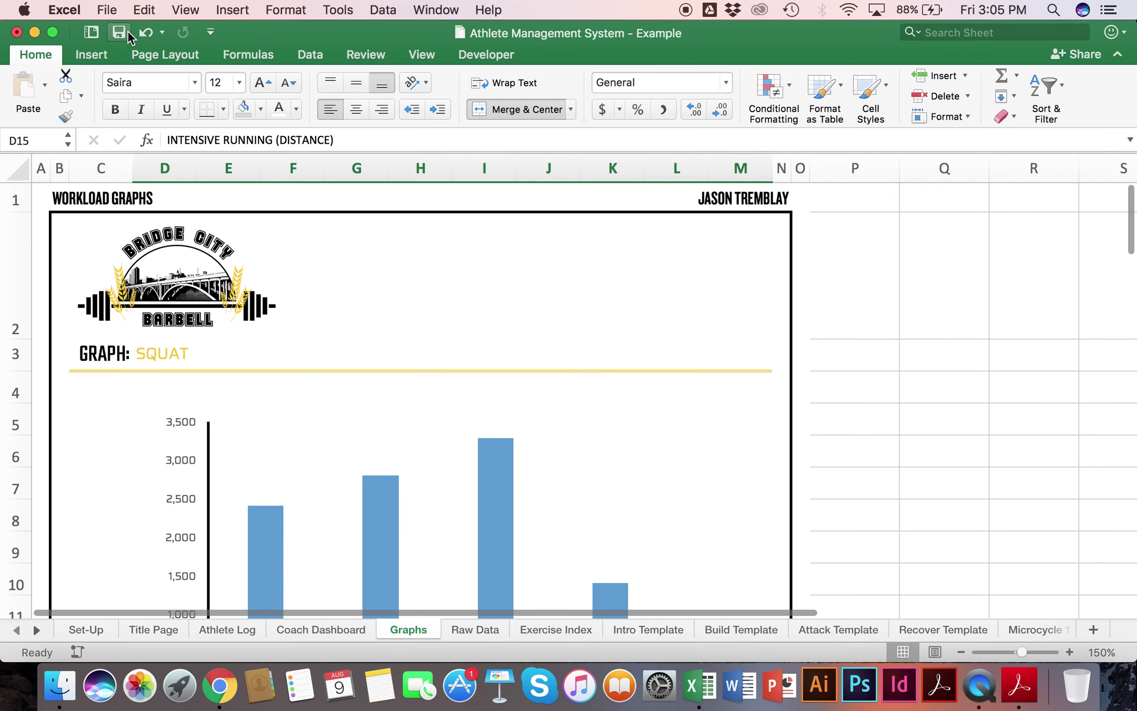
{"action": "left_click", "coordinate": [107, 10]}
{"action": "left_click", "coordinate": [153, 374]}
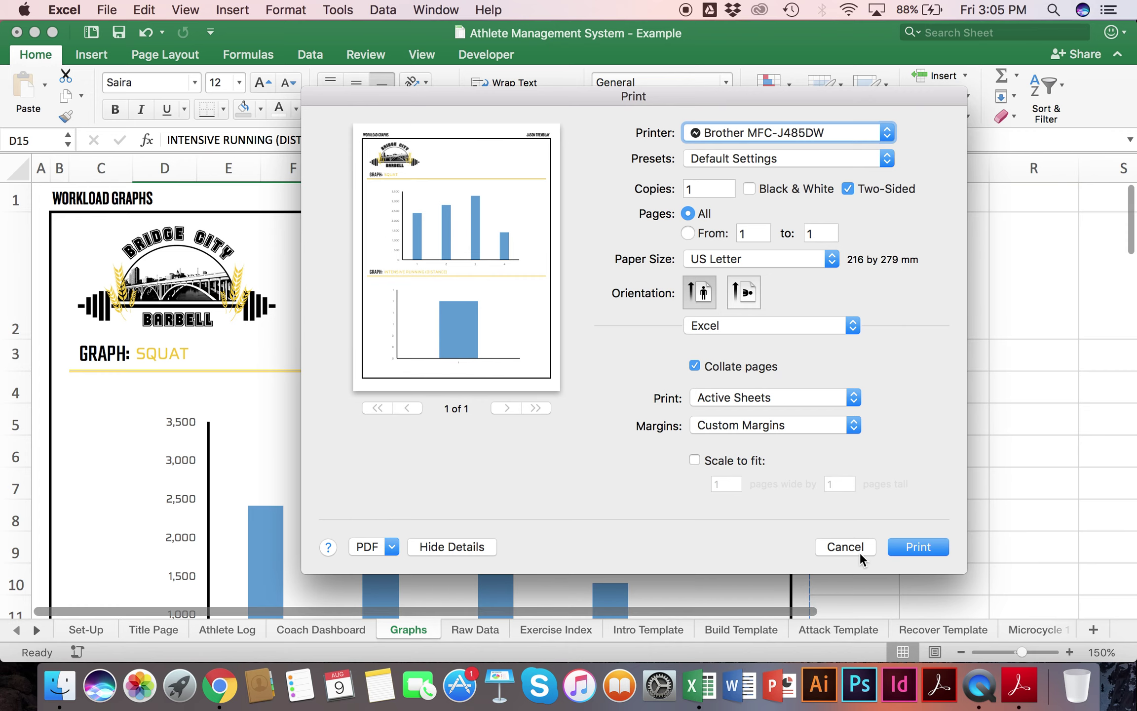
{"action": "left_click", "coordinate": [841, 548]}
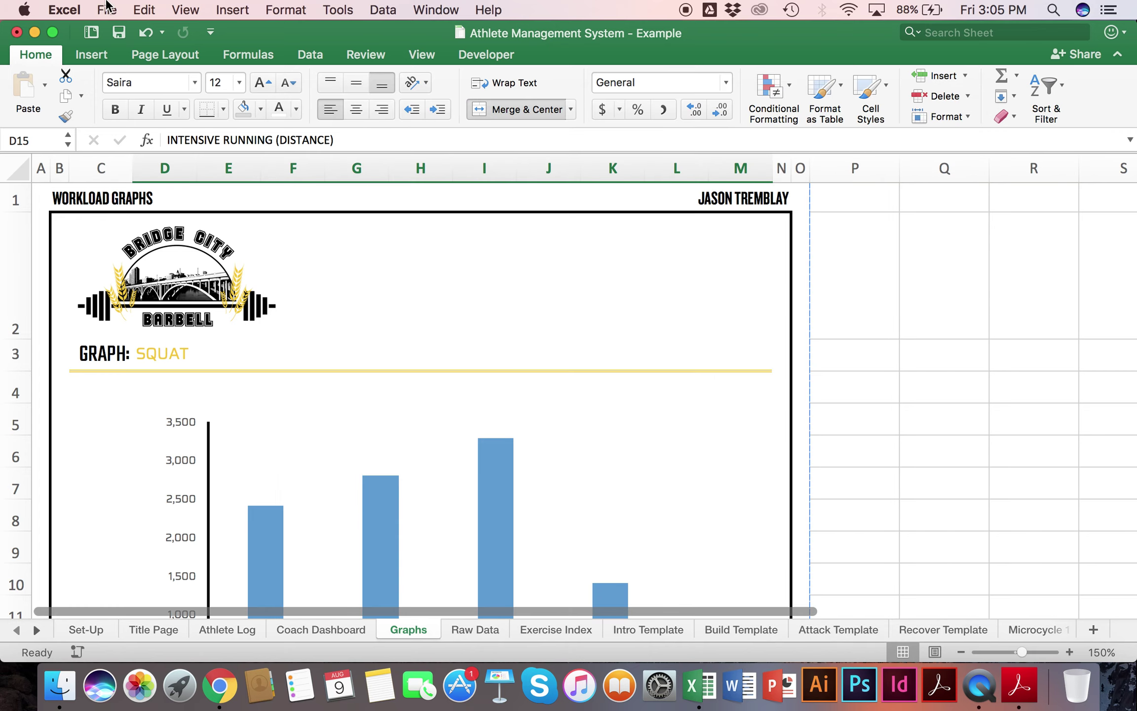
{"action": "left_click", "coordinate": [106, 5]}
{"action": "left_click", "coordinate": [948, 387]}
{"action": "scroll", "coordinate": [127, 383], "scroll_direction": "down", "scroll_amount": 10}
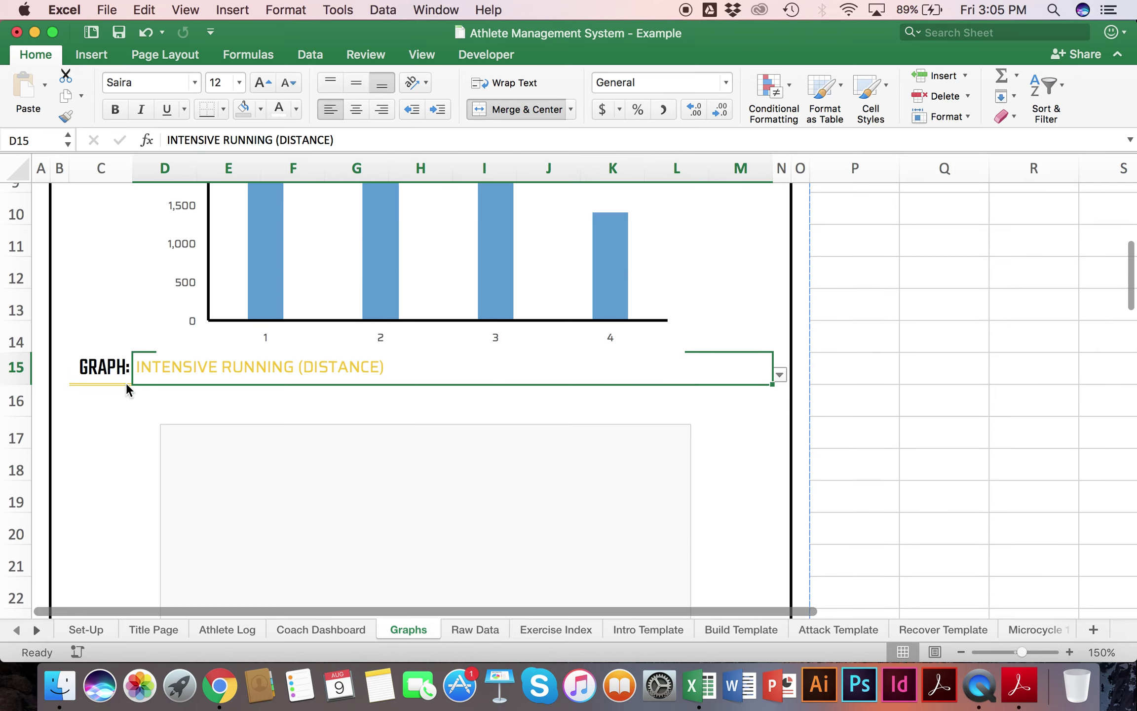
Step: Set the Coach Dashboard's Display Week No to Microcycle 3
{"action": "left_click", "coordinate": [301, 627]}
{"action": "scroll", "coordinate": [357, 495], "scroll_direction": "left", "scroll_amount": 8}
{"action": "scroll", "coordinate": [357, 495], "scroll_direction": "up", "scroll_amount": 3}
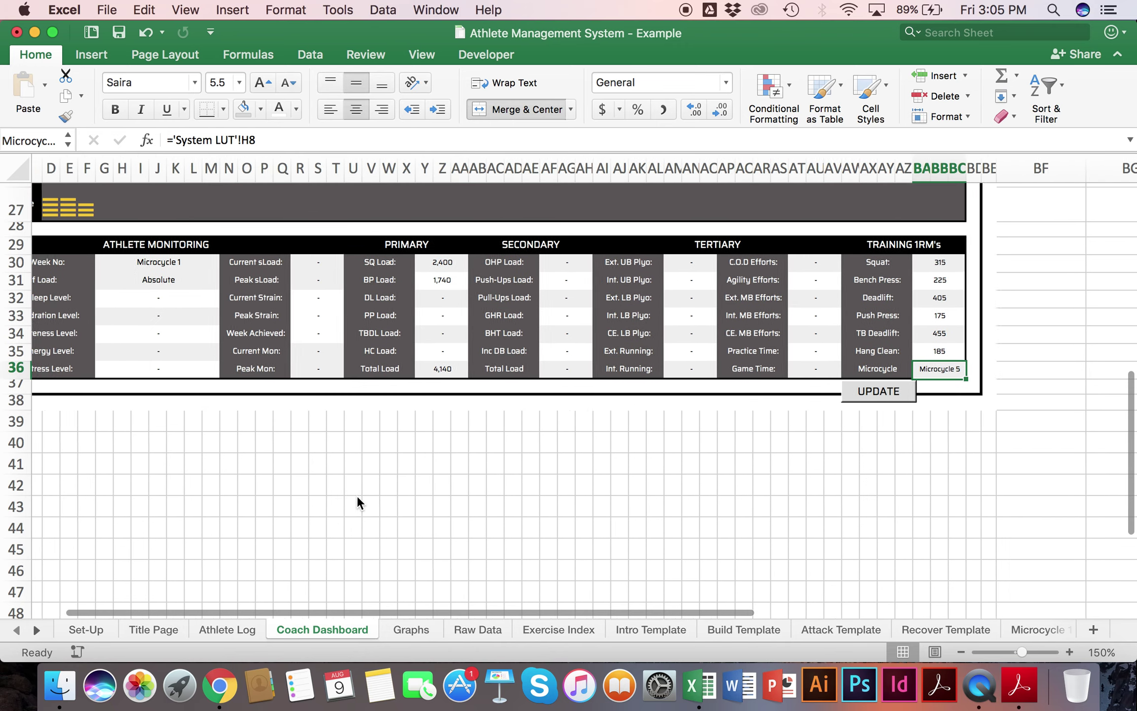
{"action": "scroll", "coordinate": [357, 495], "scroll_direction": "up", "scroll_amount": 2}
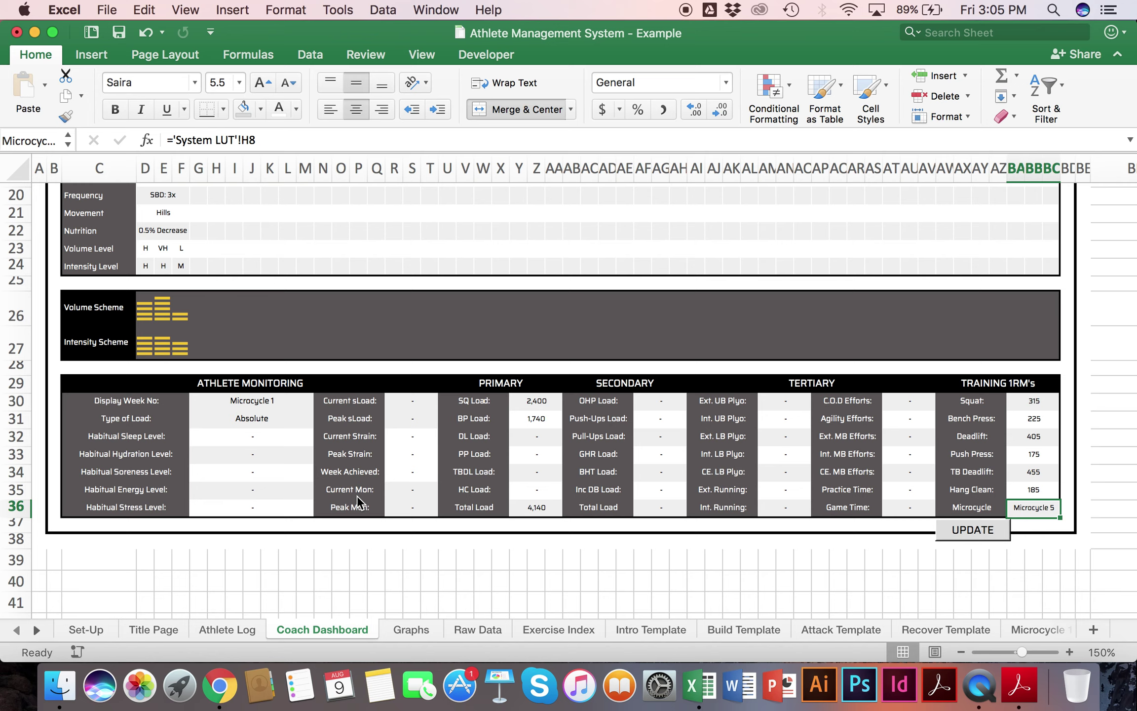
{"action": "left_click", "coordinate": [260, 406]}
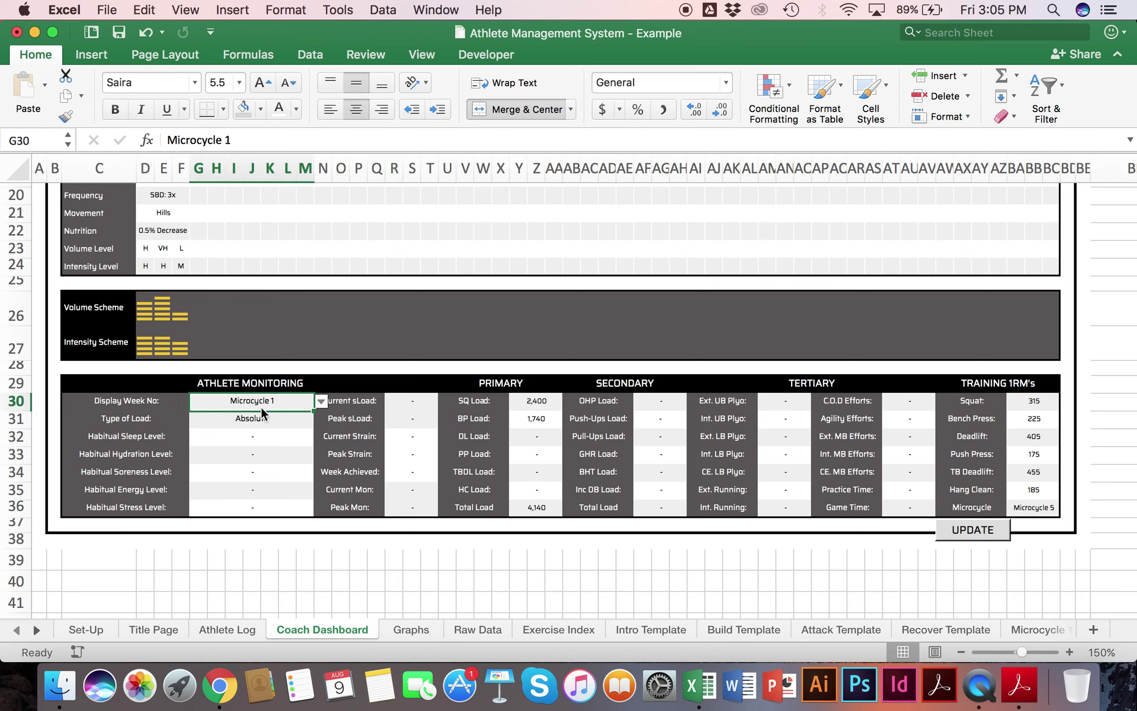
{"action": "left_click", "coordinate": [277, 419]}
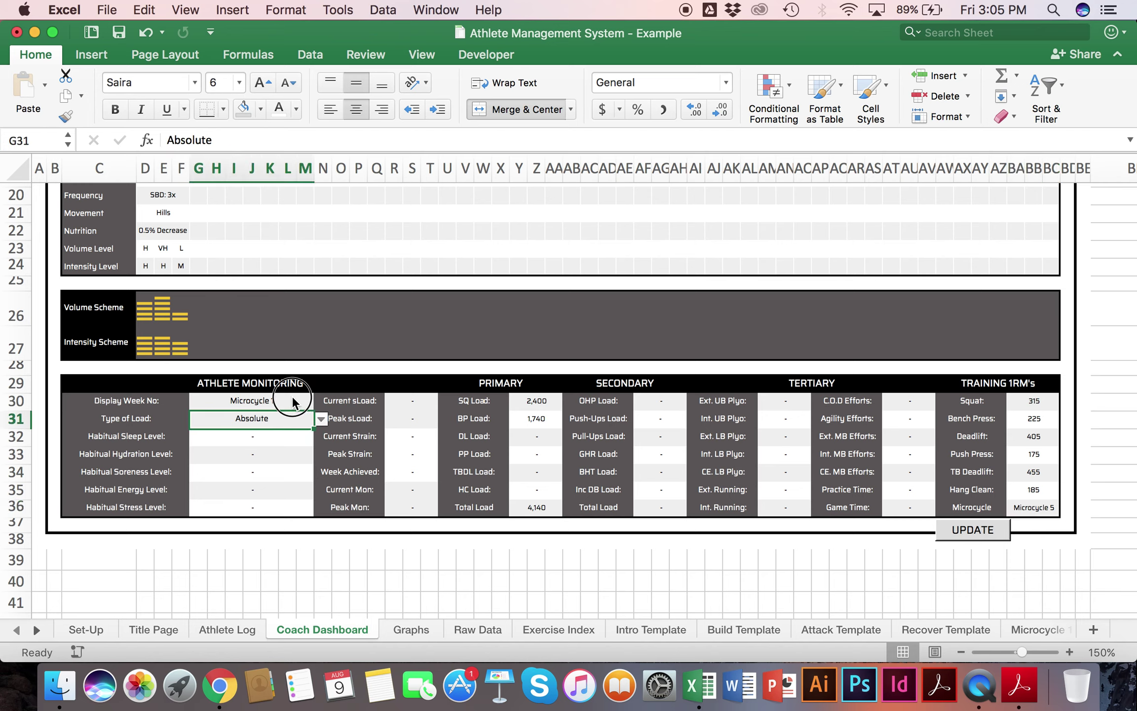
{"action": "left_click", "coordinate": [294, 400]}
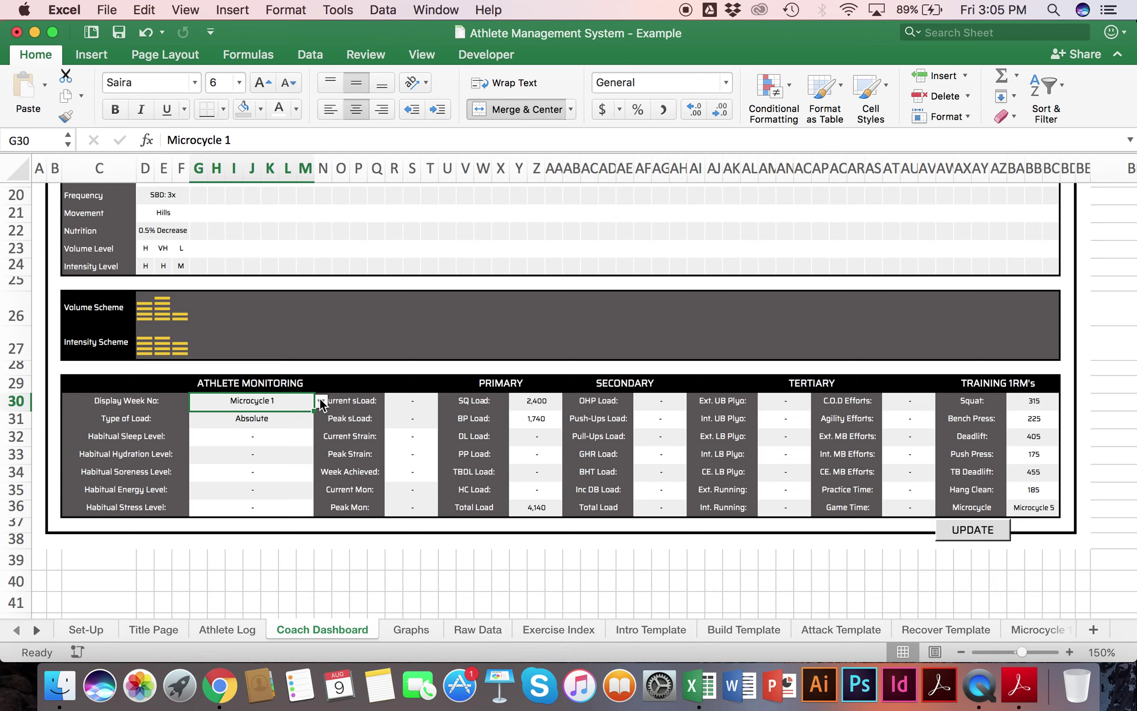
{"action": "left_click", "coordinate": [321, 402]}
{"action": "left_click", "coordinate": [263, 472]}
Step: Switch the Type of Load to Relative, then back to Absolute
{"action": "scroll", "coordinate": [263, 473], "scroll_direction": "up", "scroll_amount": 1}
{"action": "scroll", "coordinate": [269, 463], "scroll_direction": "down", "scroll_amount": 1}
{"action": "left_click", "coordinate": [278, 415]}
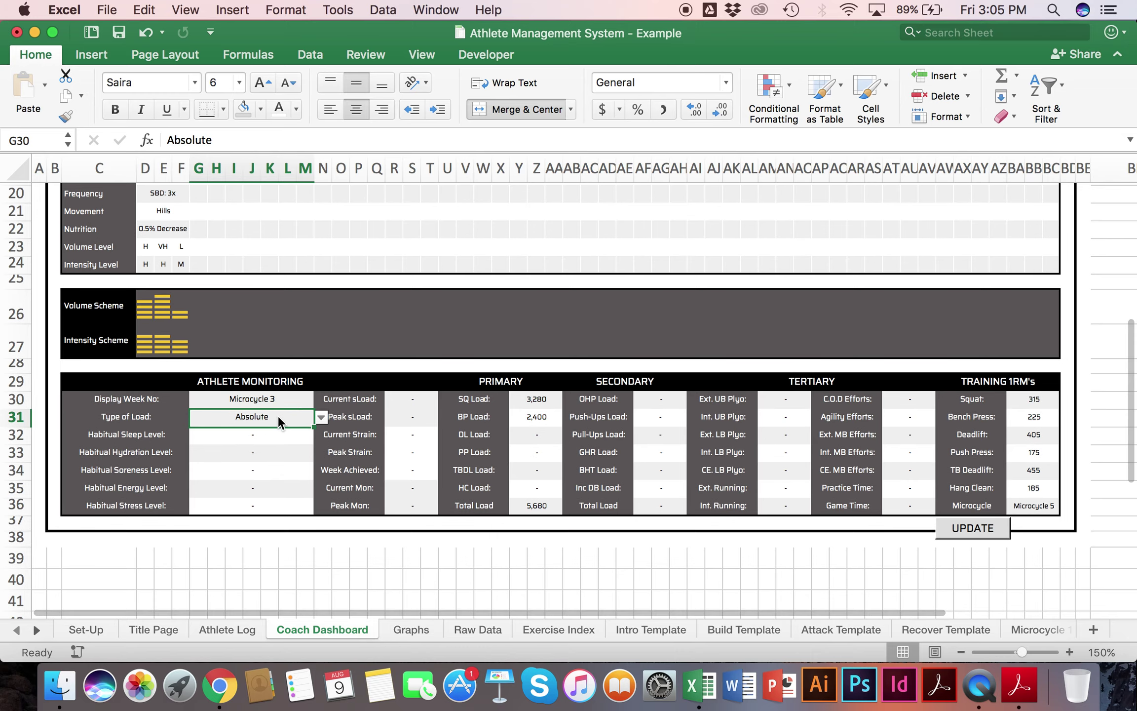
{"action": "left_click", "coordinate": [320, 417]}
{"action": "left_click", "coordinate": [209, 469]}
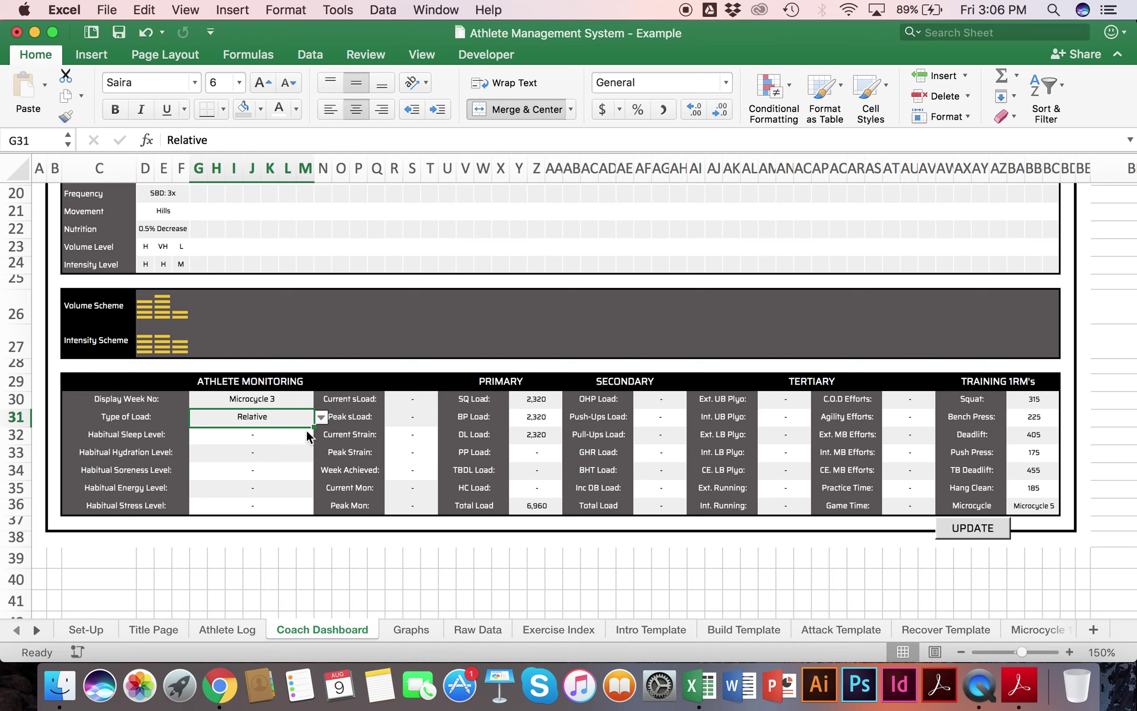
{"action": "left_click", "coordinate": [320, 416]}
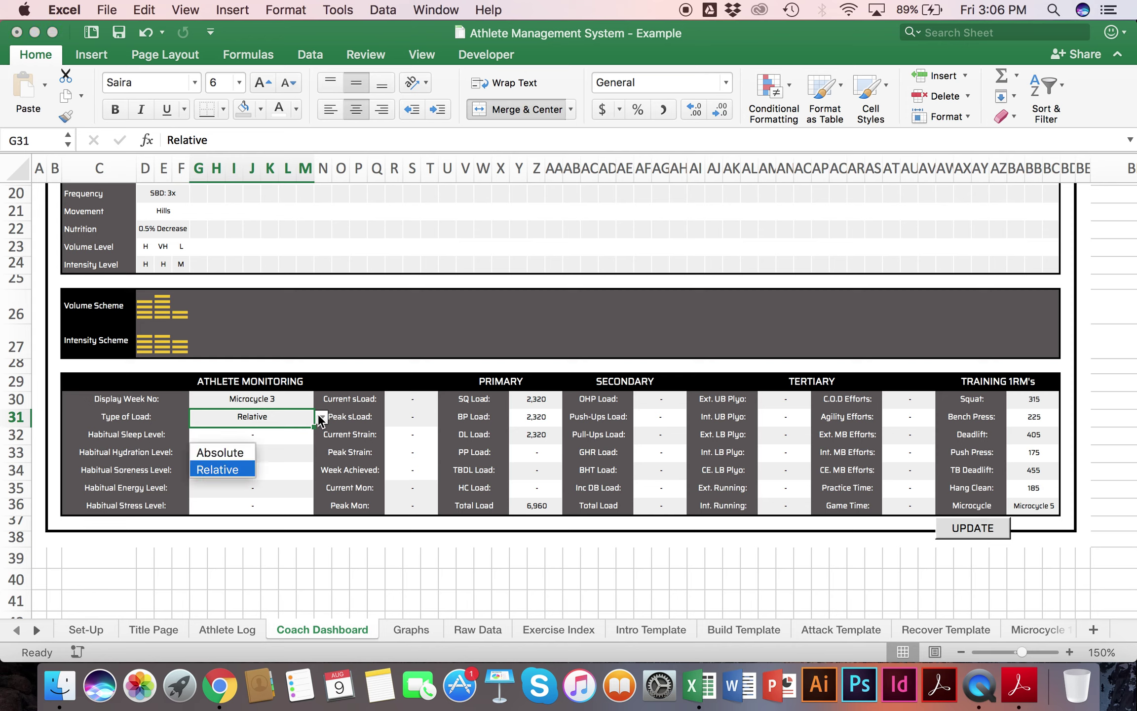
{"action": "left_click", "coordinate": [214, 453]}
Step: Select the Primary, Secondary, Tertiary and C.O.D Efforts columns to check their totals
{"action": "left_click_drag", "start_coordinate": [537, 398], "coordinate": [548, 508]}
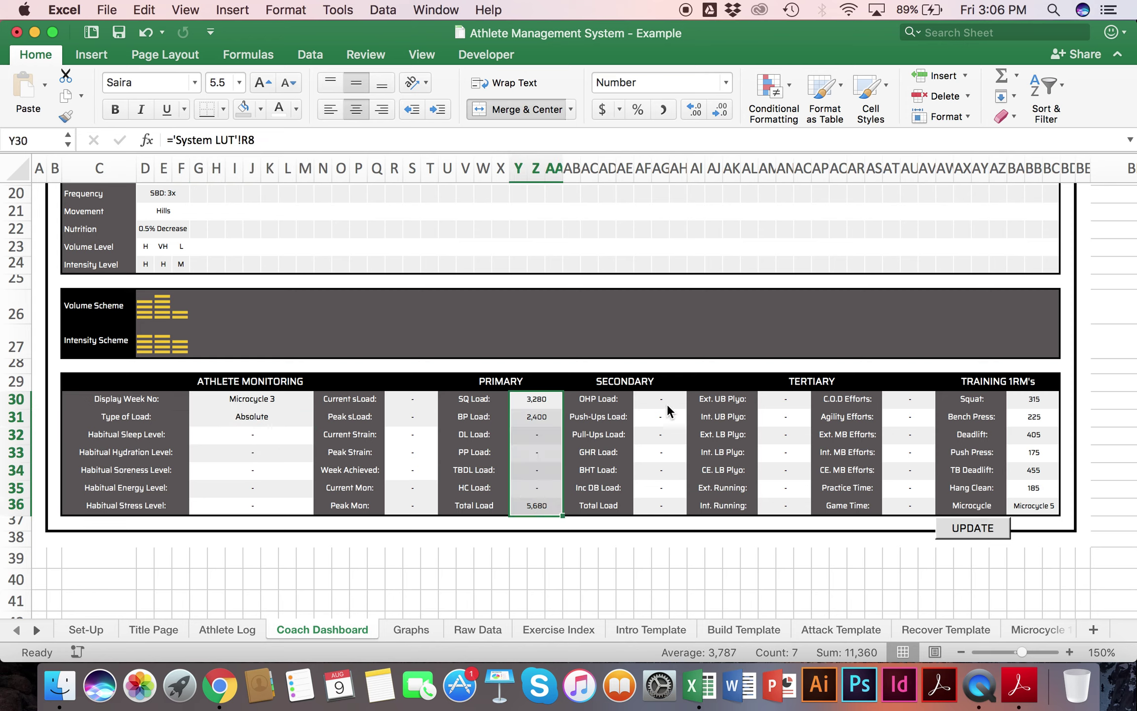
{"action": "left_click_drag", "start_coordinate": [671, 399], "coordinate": [674, 500]}
{"action": "left_click_drag", "start_coordinate": [780, 399], "coordinate": [789, 506]}
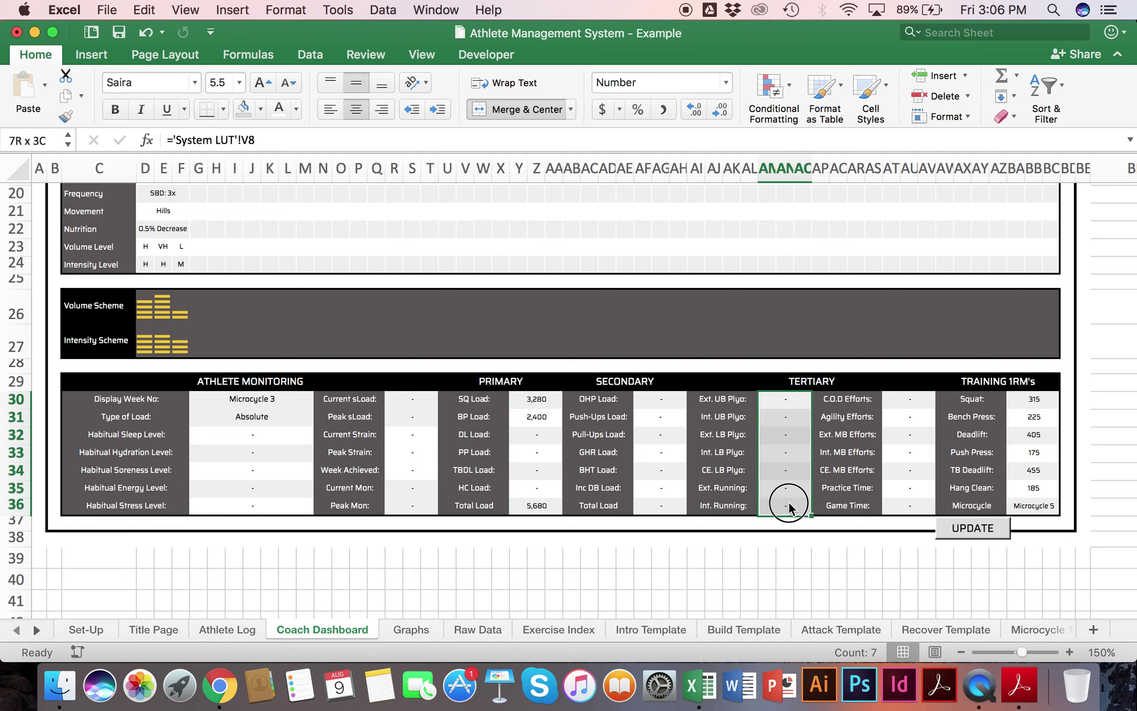
{"action": "left_click_drag", "start_coordinate": [916, 398], "coordinate": [912, 513]}
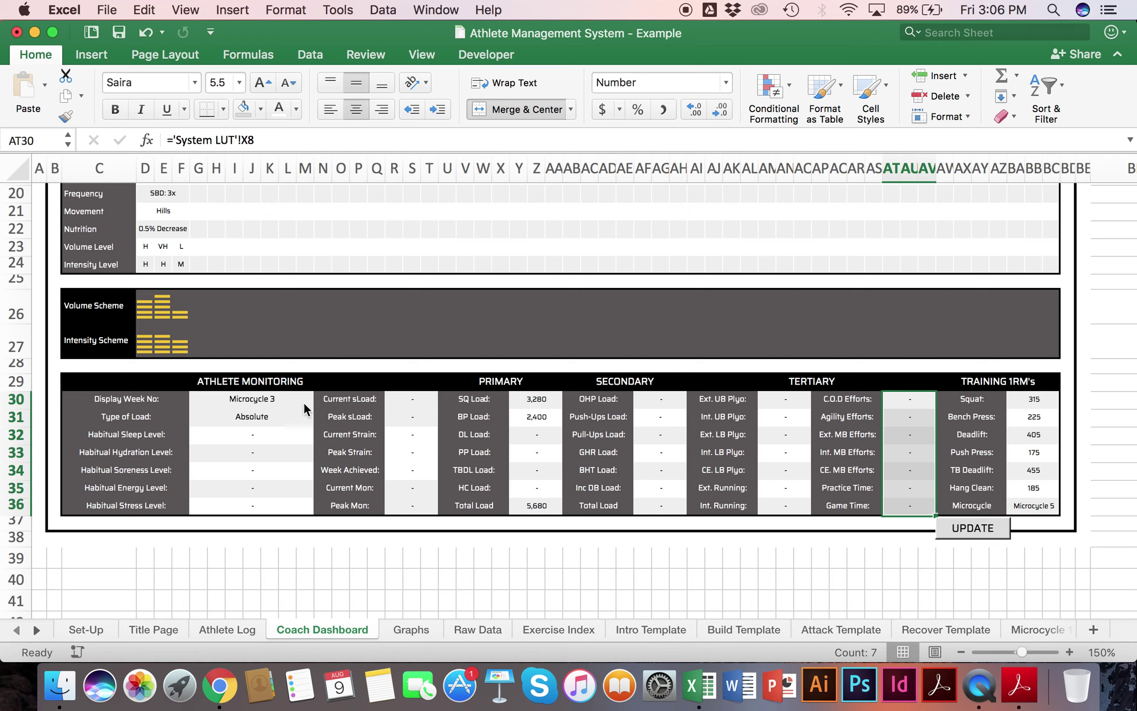
{"action": "scroll", "coordinate": [325, 429], "scroll_direction": "up", "scroll_amount": 10}
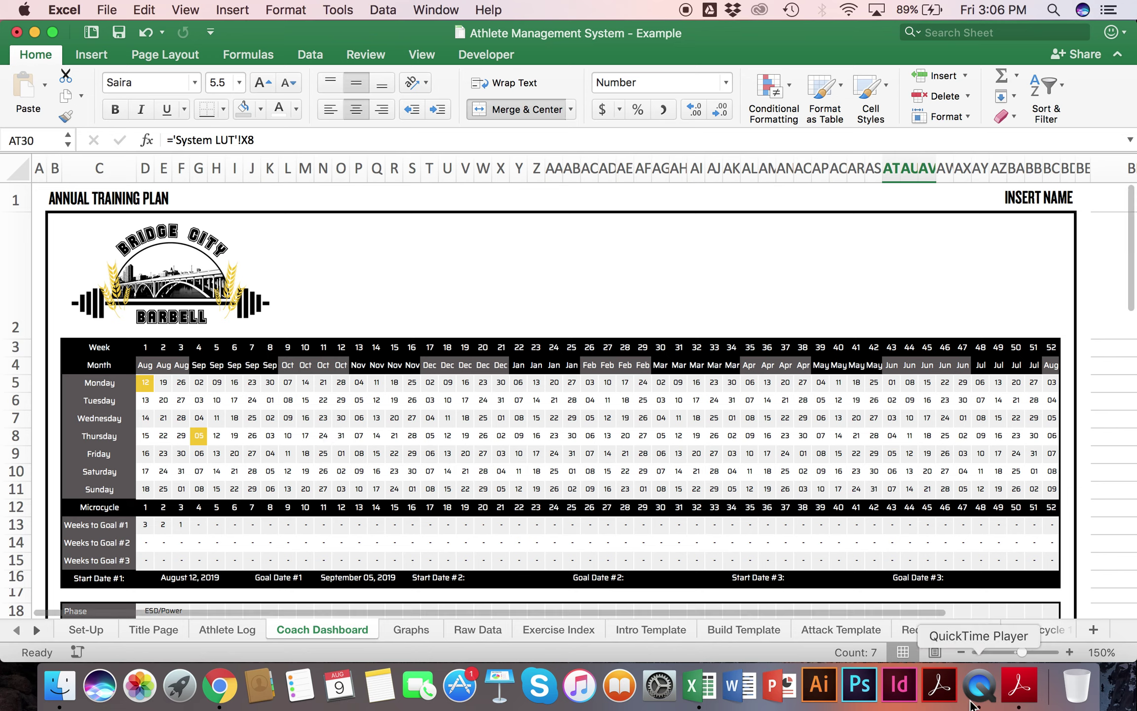
{"action": "left_click", "coordinate": [968, 481]}
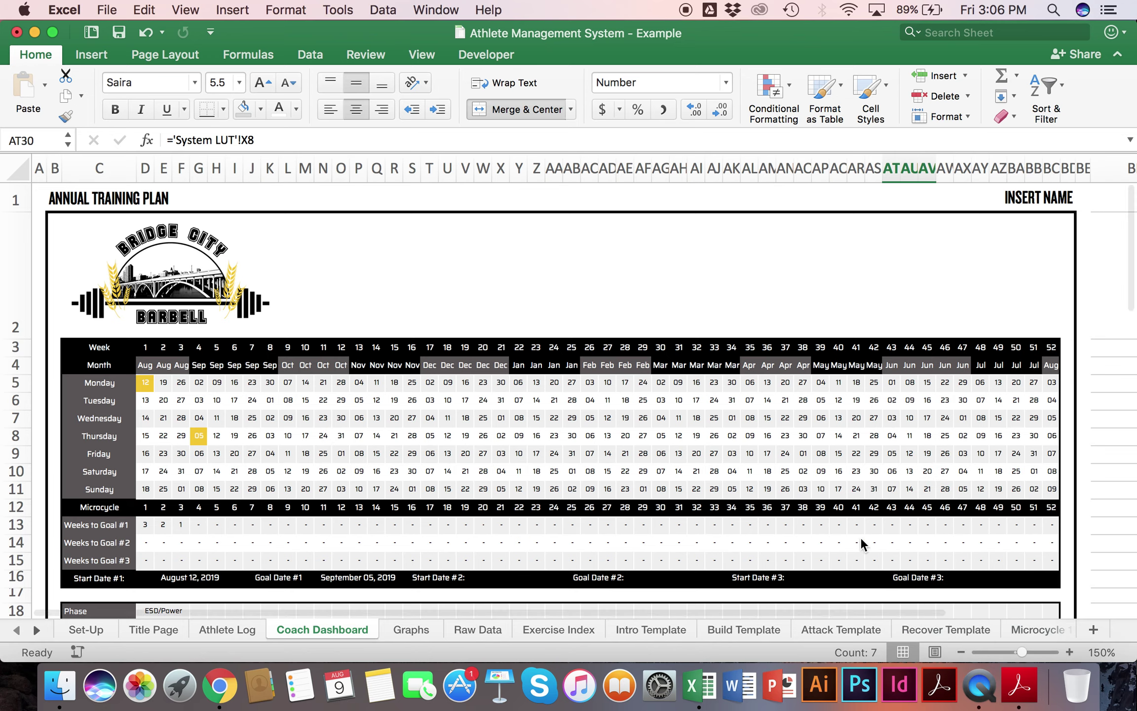